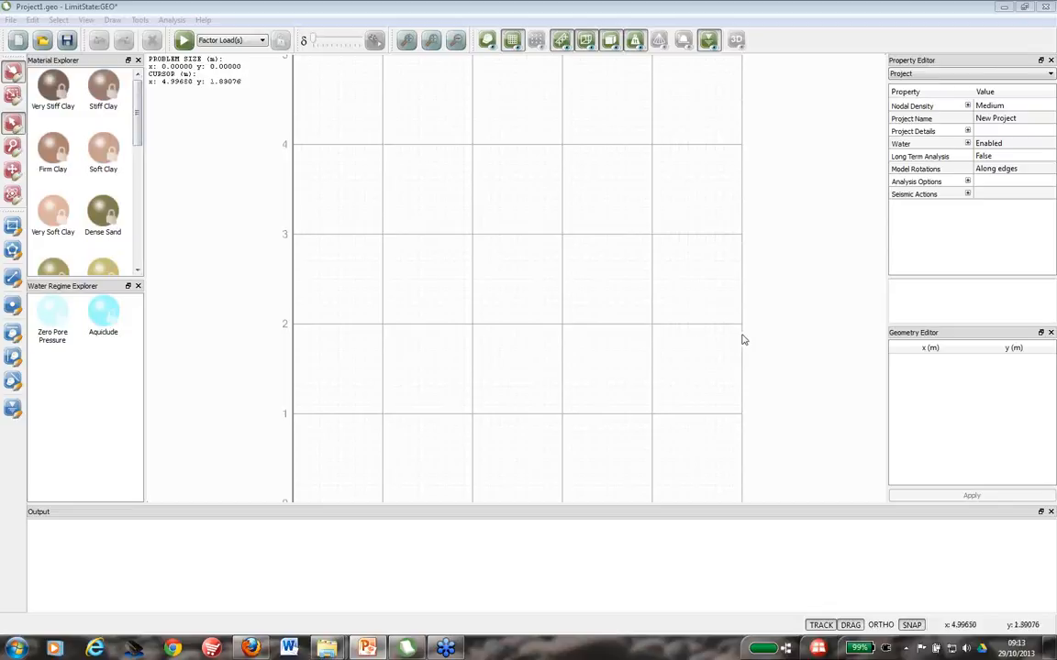
# Step: Start a new project from the Slope Stability quick-create template
pyautogui.click(18, 40)
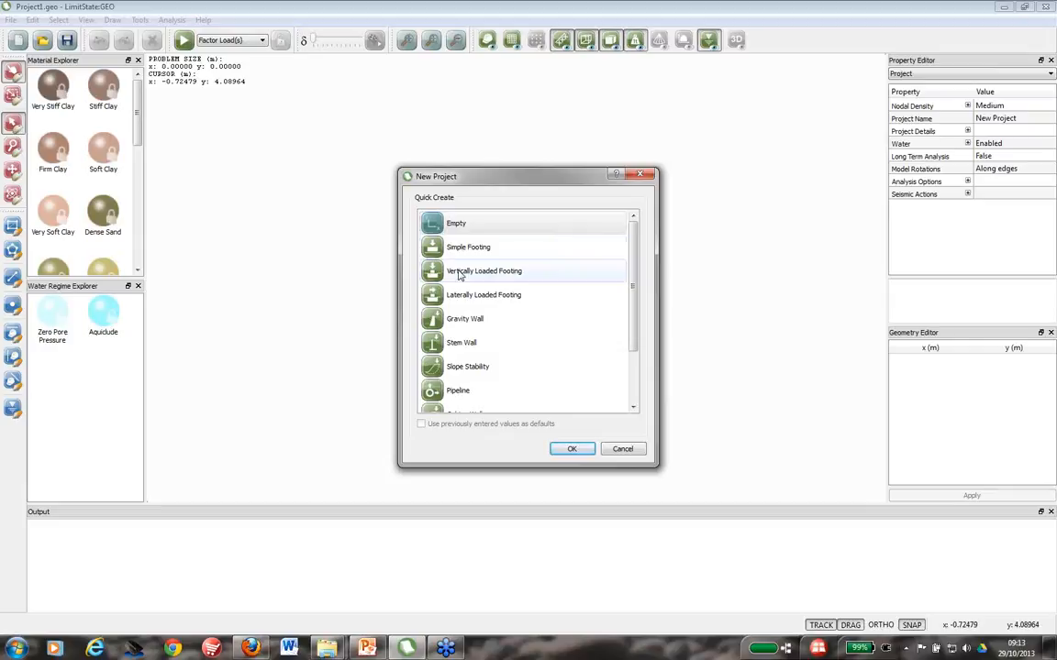
pyautogui.scroll(-1, 461, 275)
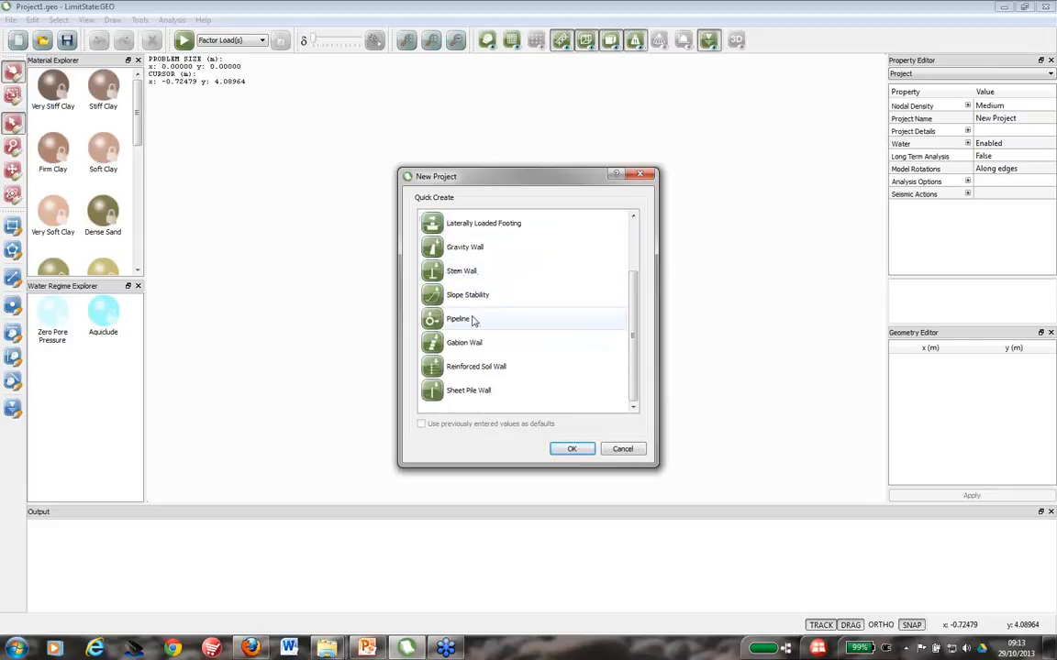
pyautogui.click(453, 299)
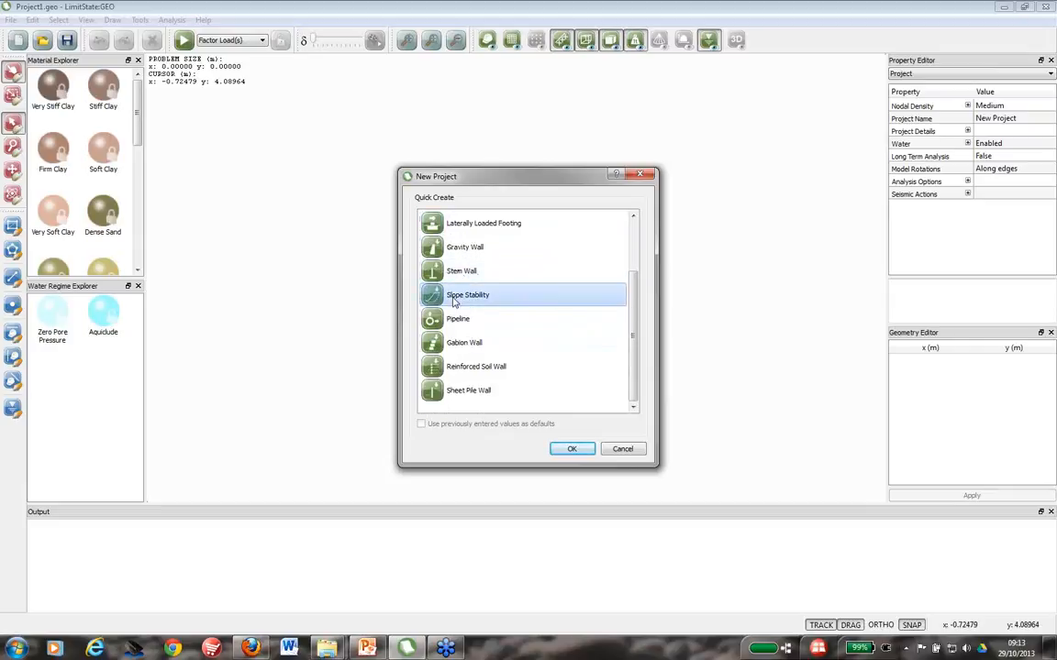
pyautogui.click(569, 450)
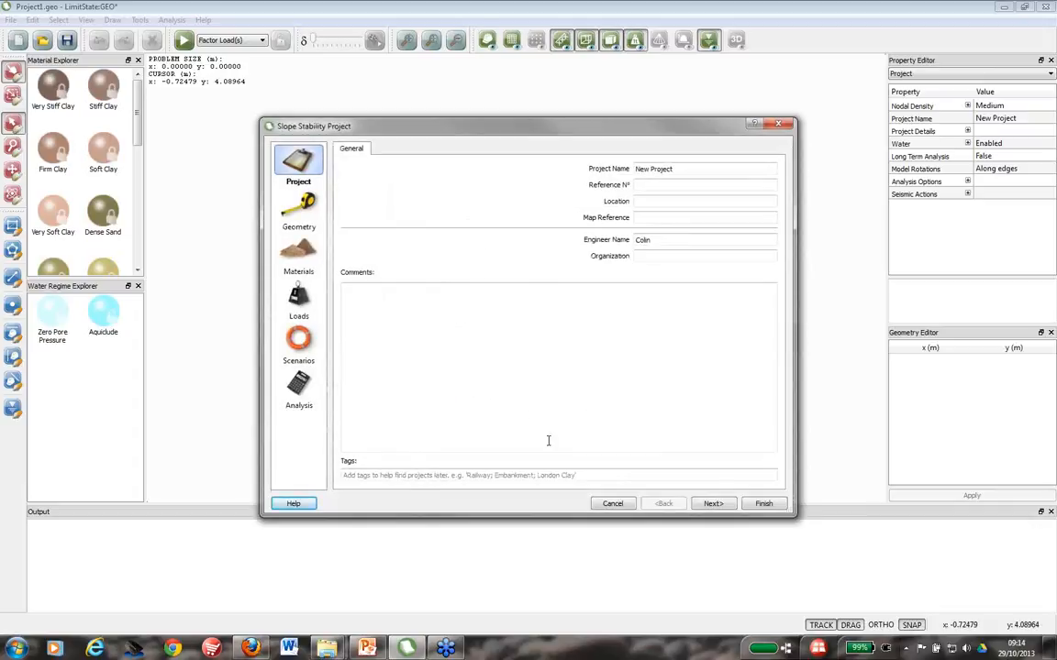
# Step: Accept the slope project's default details, geometry, water table, soil material, loads and scenario settings, proceeding to the analysis settings
pyautogui.click(715, 505)
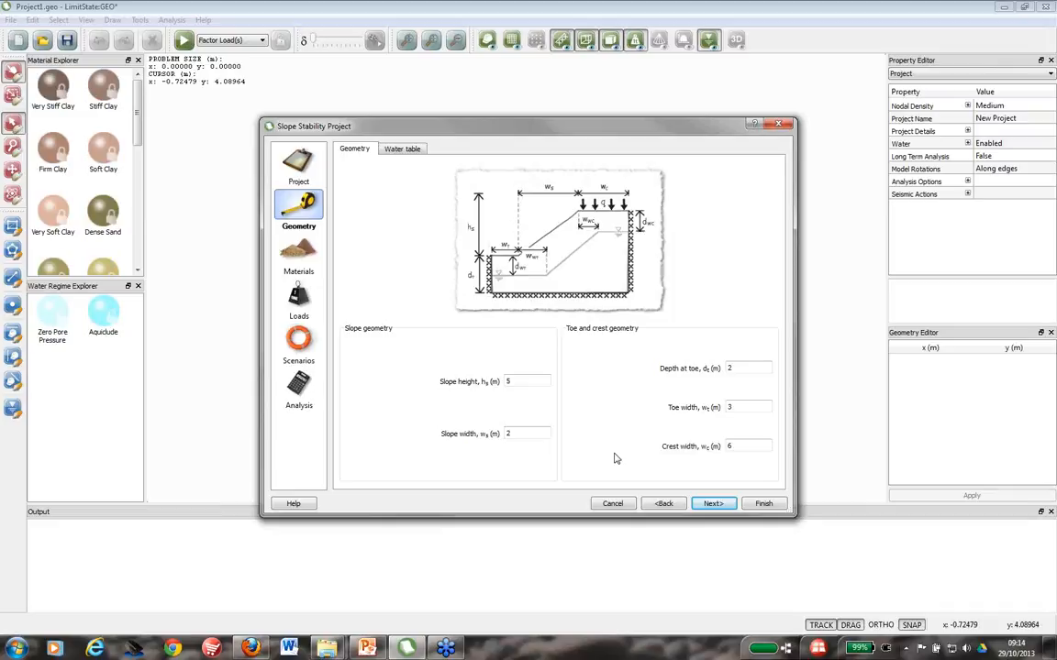
pyautogui.click(708, 506)
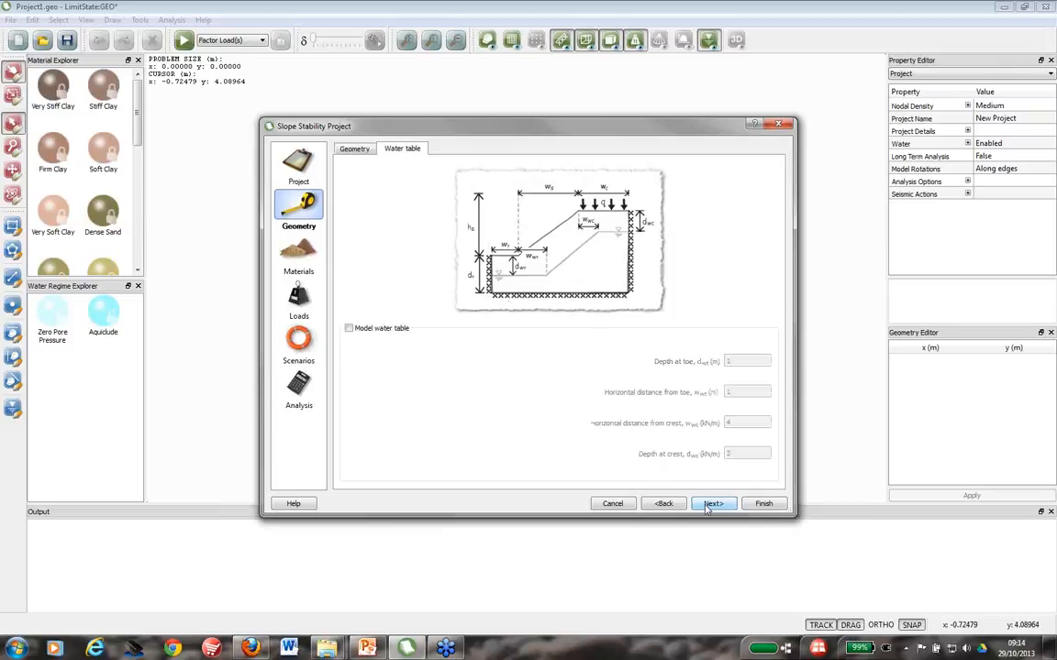
pyautogui.click(711, 505)
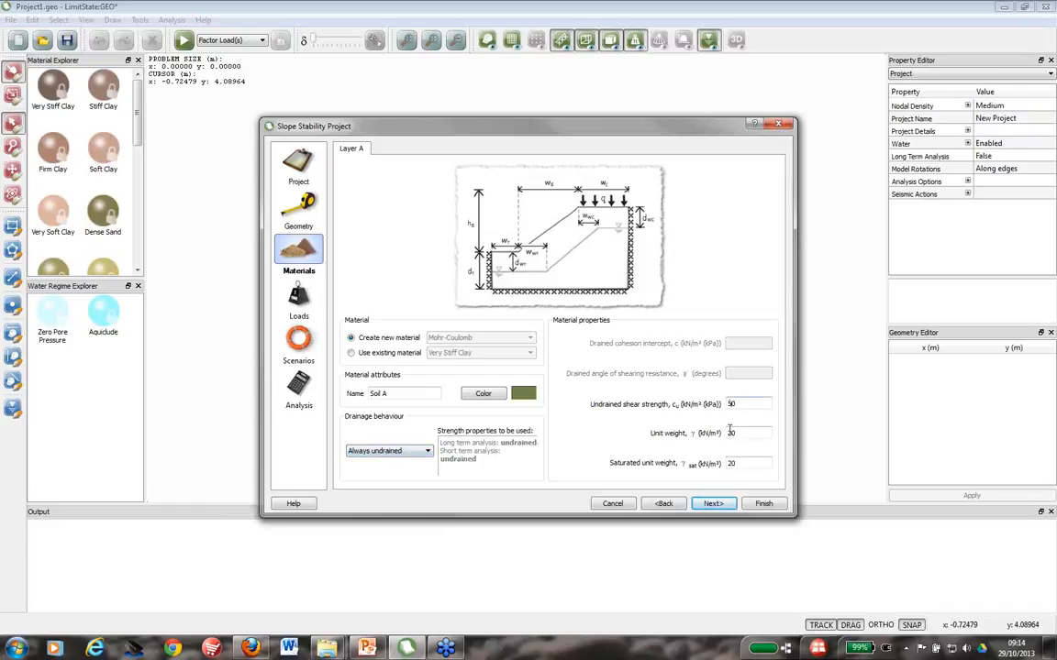
pyautogui.click(715, 505)
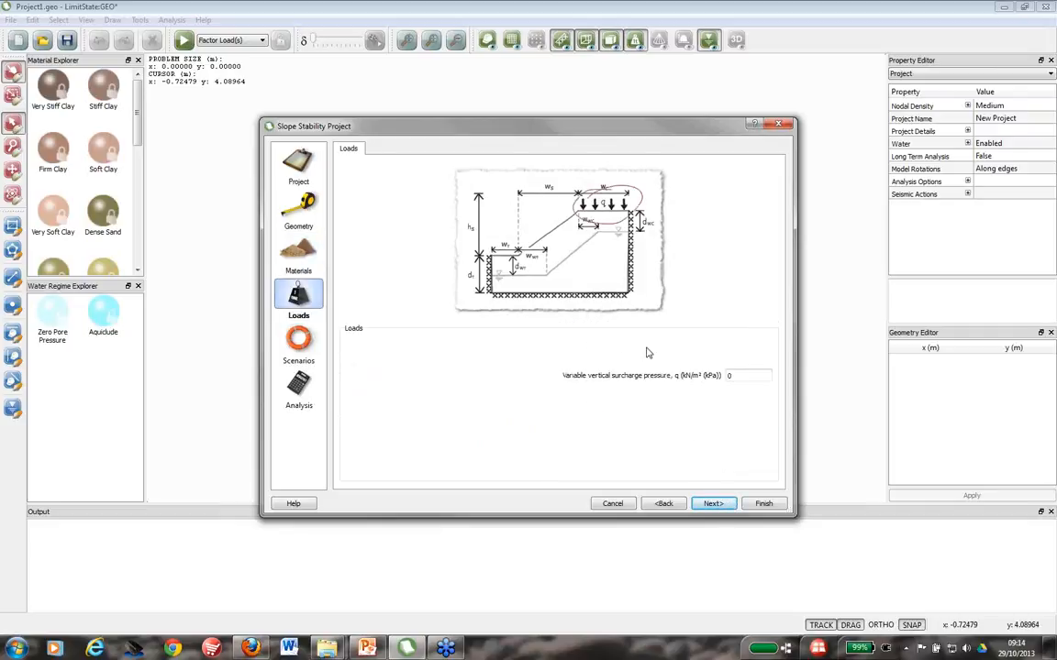
pyautogui.click(703, 505)
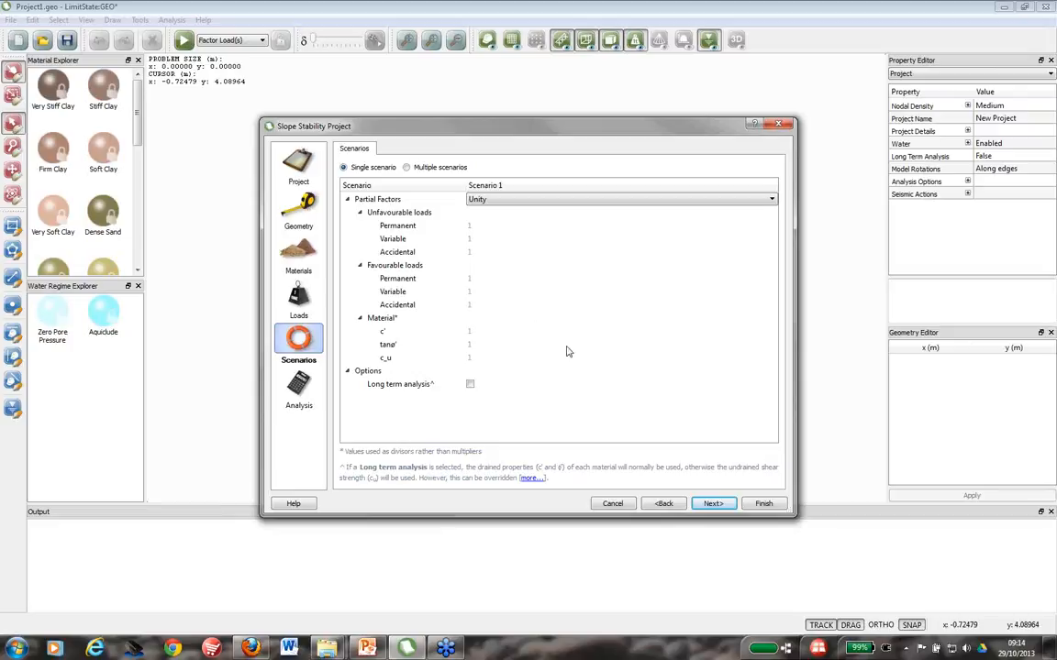
pyautogui.click(712, 506)
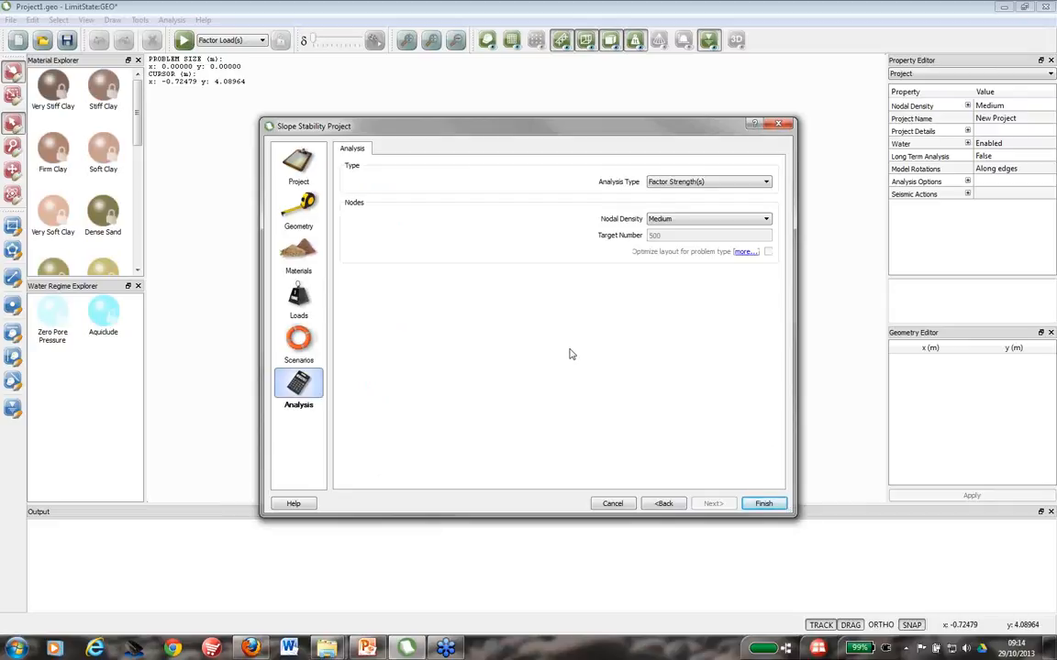
# Step: Set the analysis type to Factor Strength(s) and the nodal density to Coarse
pyautogui.click(766, 183)
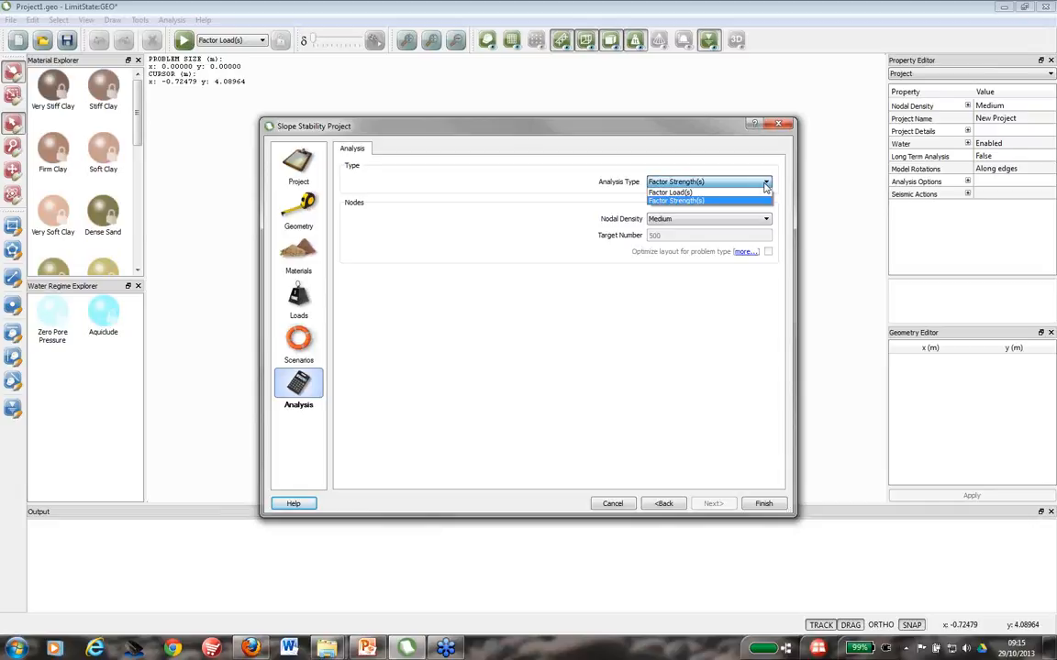
pyautogui.click(750, 199)
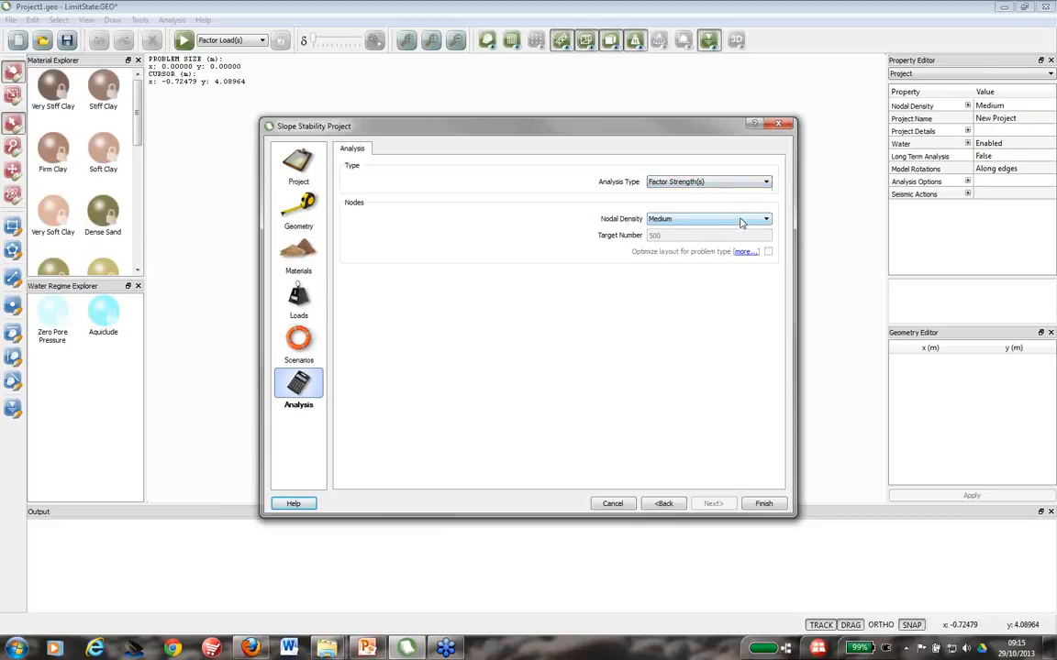
pyautogui.click(741, 222)
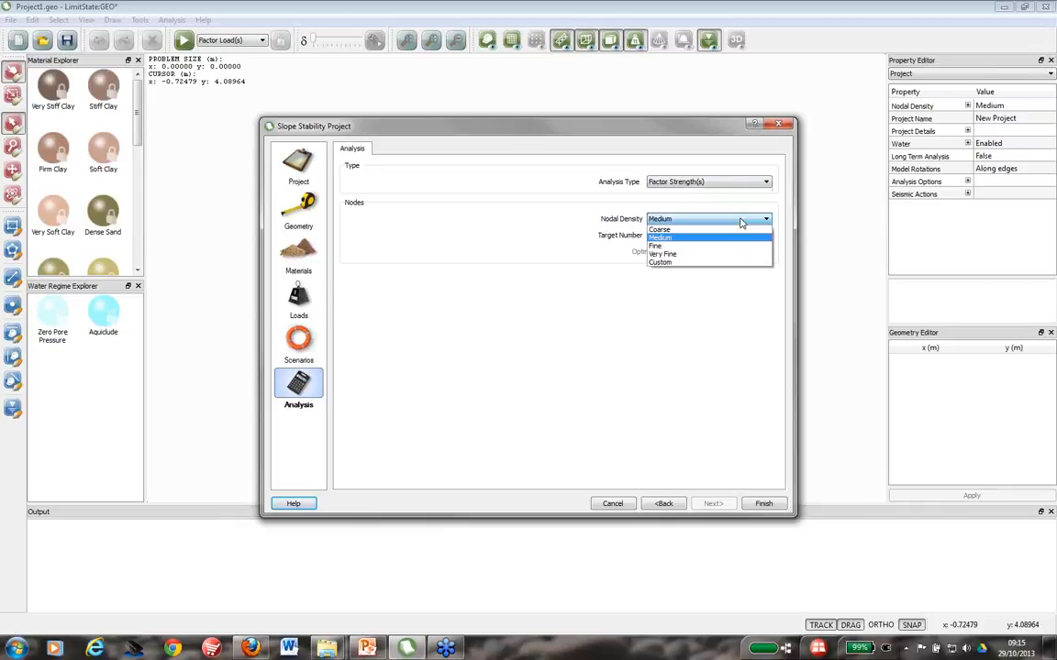
pyautogui.click(737, 230)
pyautogui.click(742, 222)
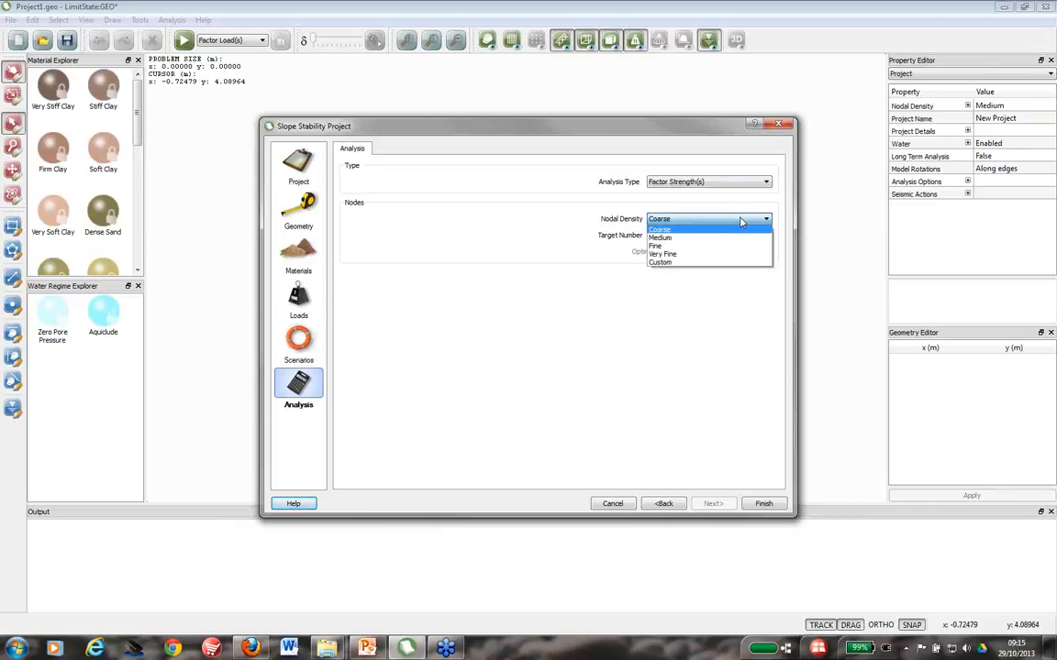
pyautogui.click(741, 232)
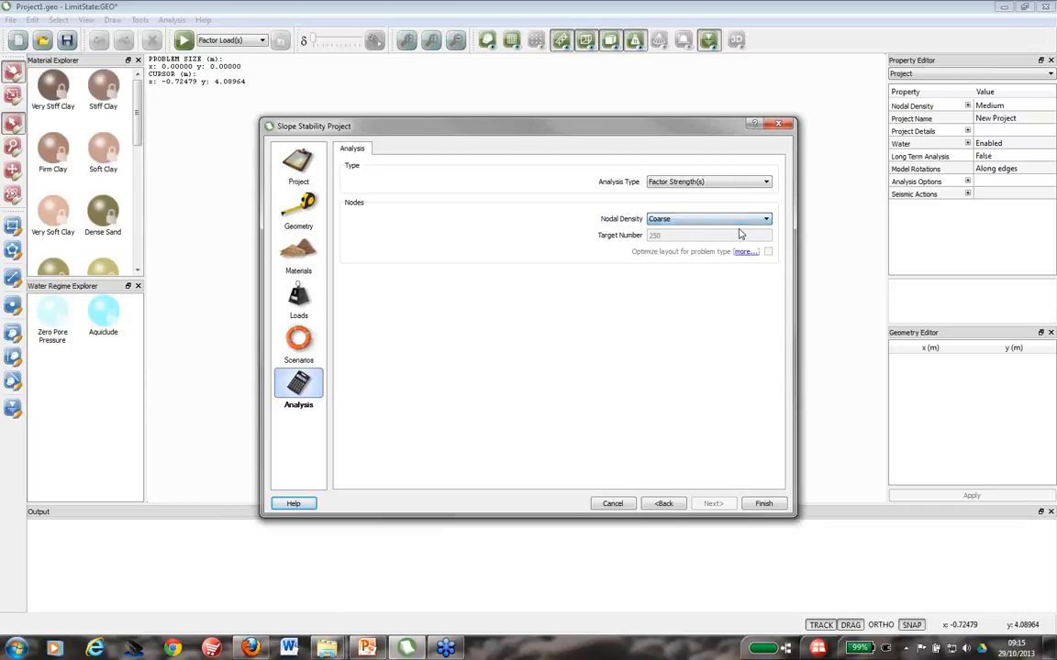
pyautogui.click(690, 220)
pyautogui.click(687, 256)
pyautogui.click(710, 223)
pyautogui.click(695, 229)
# Step: Create the slope model from the wizard settings and solve it, unlocking it for editing once solved
pyautogui.click(761, 505)
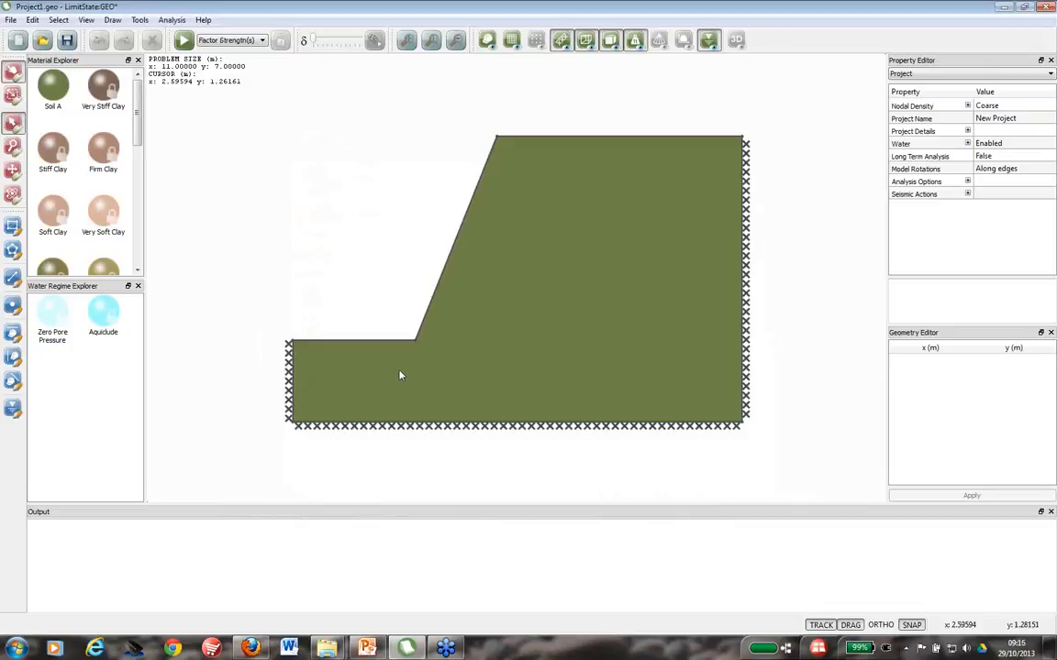
pyautogui.click(184, 40)
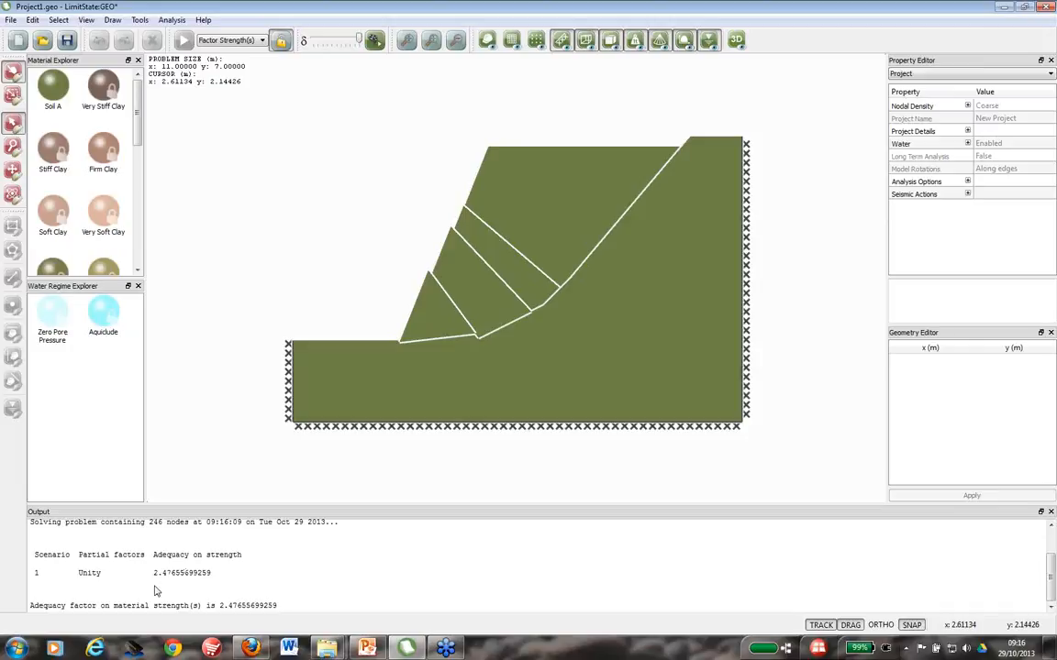
pyautogui.click(281, 41)
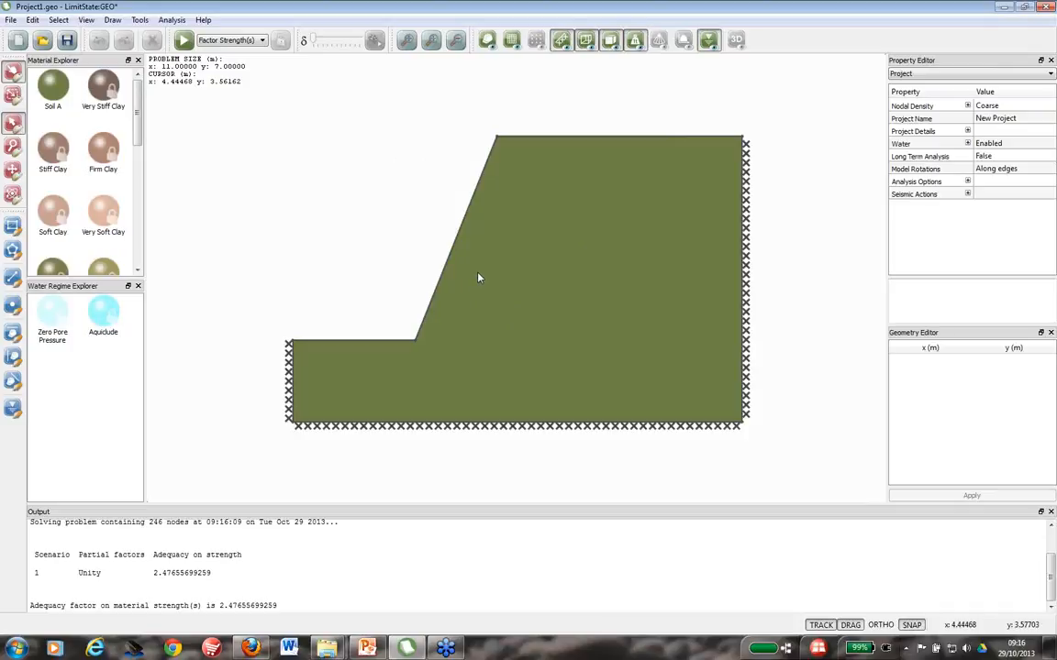
# Step: Move the slope's crest vertex down and inward to flatten the face, solve the modified geometry and unlock the model
pyautogui.click(497, 141)
pyautogui.moveTo(498, 142); pyautogui.dragTo(556, 218)
pyautogui.click(183, 41)
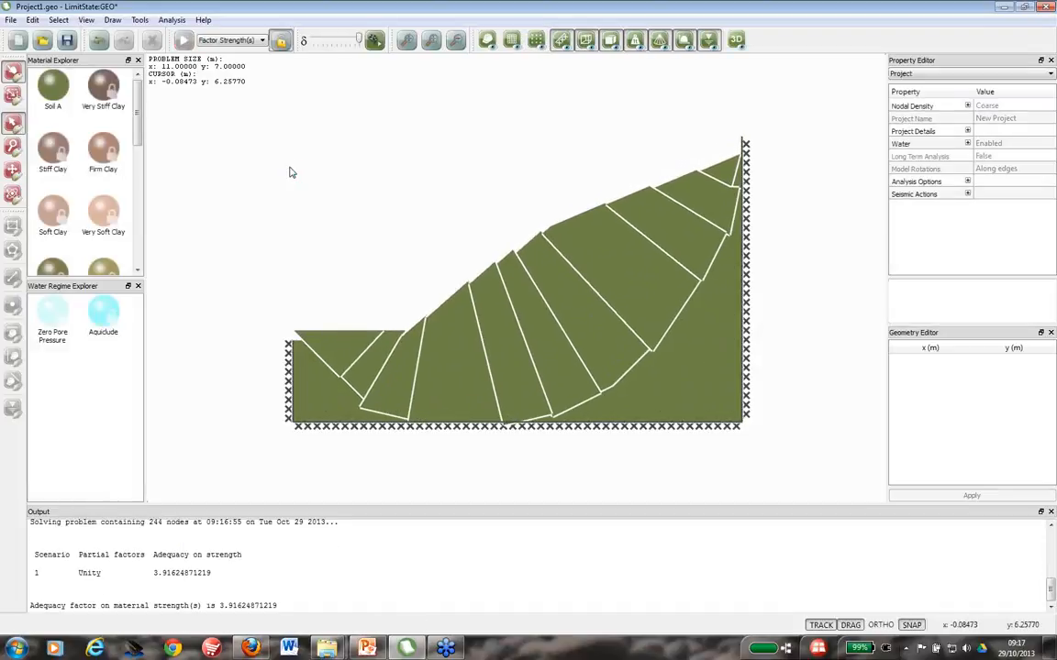
pyautogui.click(282, 44)
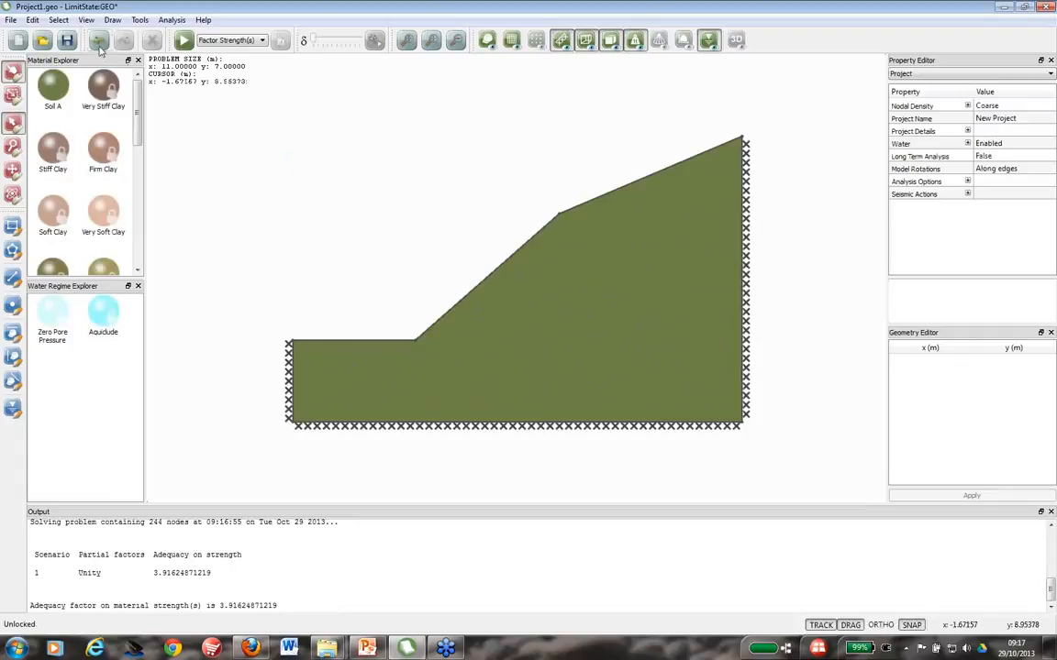
# Step: Undo the crest vertex move, solve the original slope again and unlock the model
pyautogui.click(99, 42)
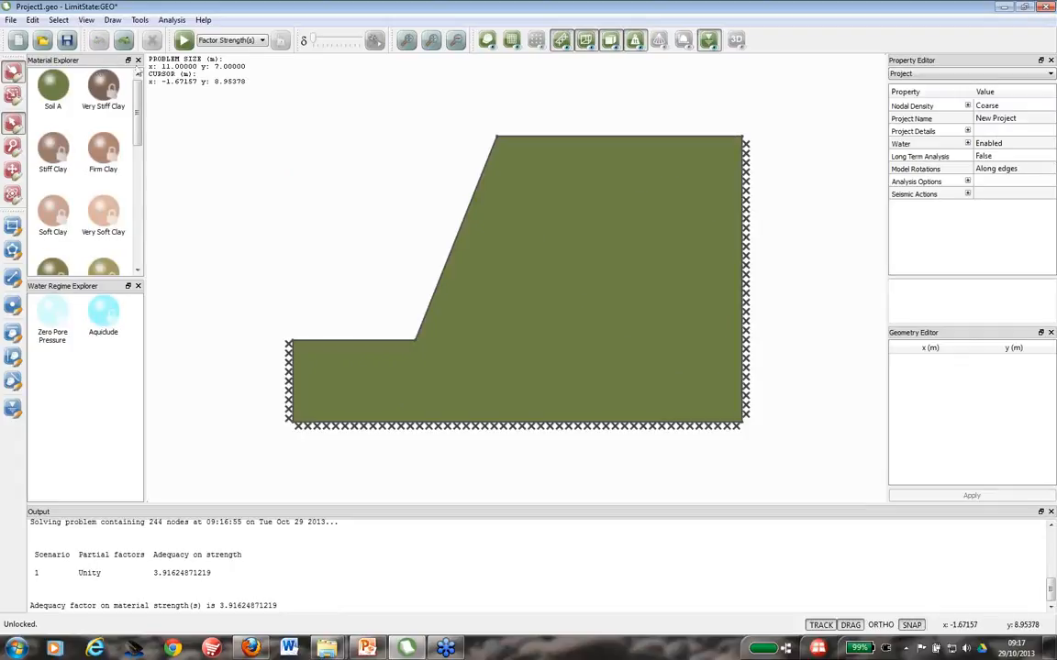
pyautogui.click(184, 42)
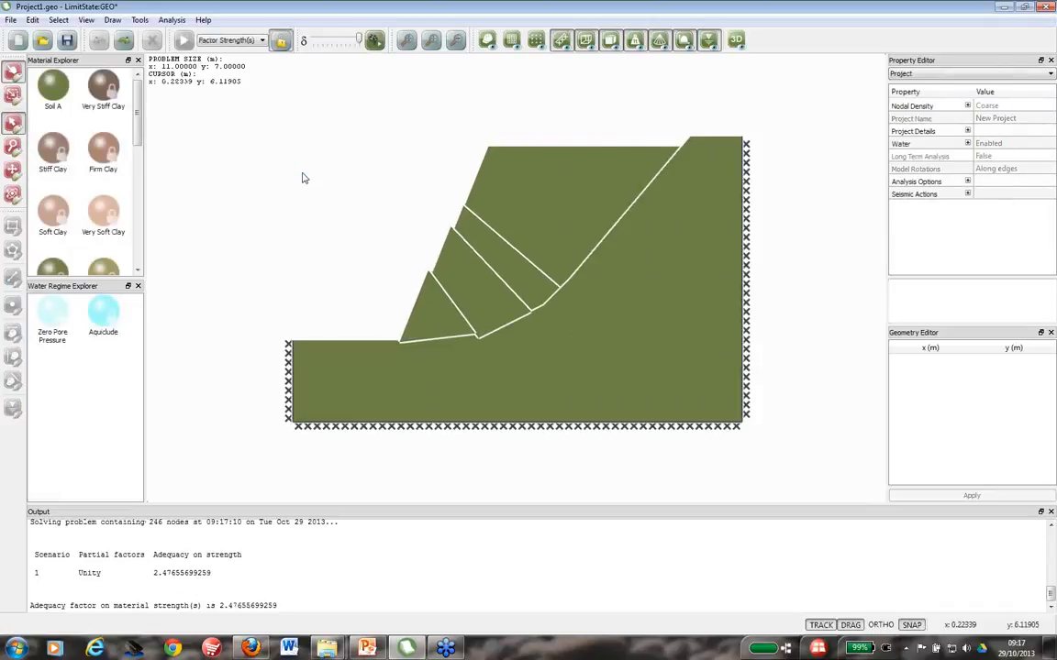
pyautogui.click(281, 41)
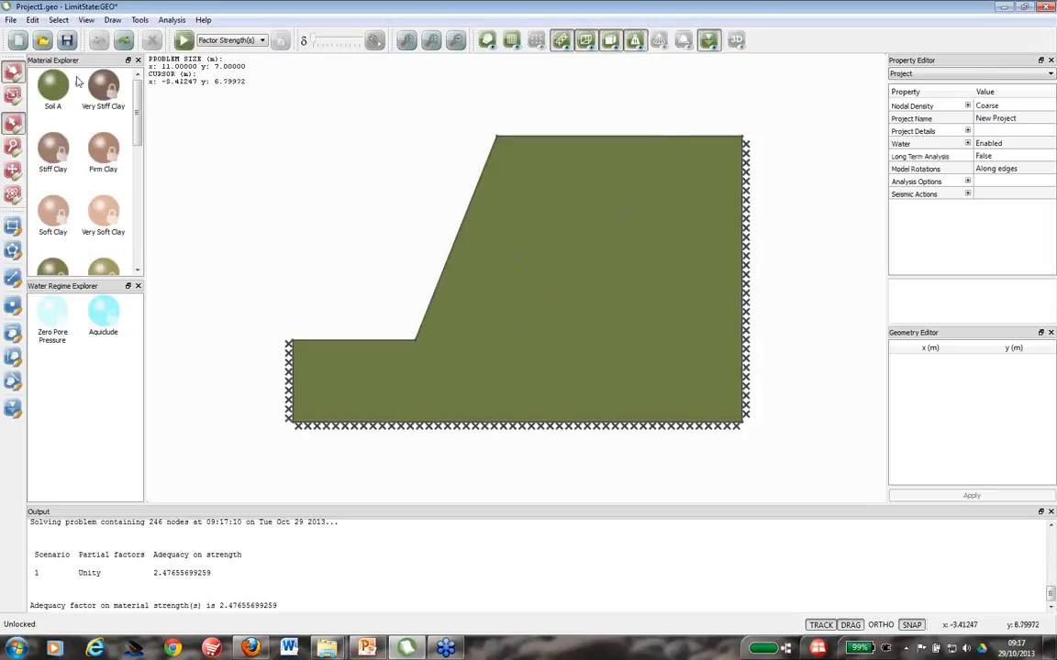
# Step: Set Soil A's undrained shear strength to 20 kN/m² (kPa), solve the slope again and unlock the model
pyautogui.click(41, 78)
pyautogui.click(979, 170)
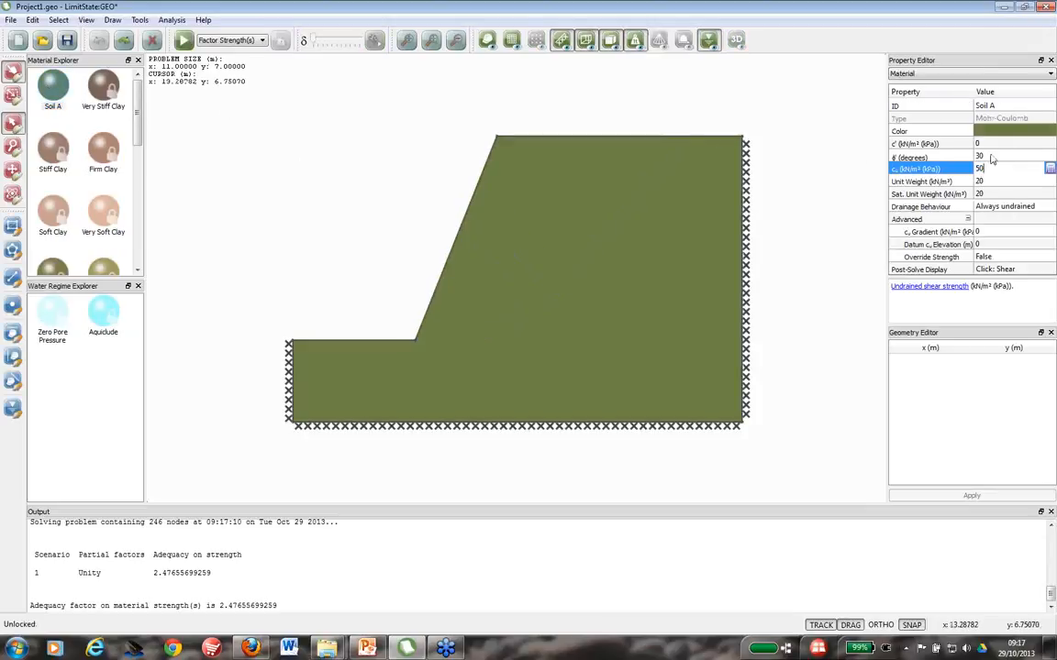
pyautogui.click(1047, 22)
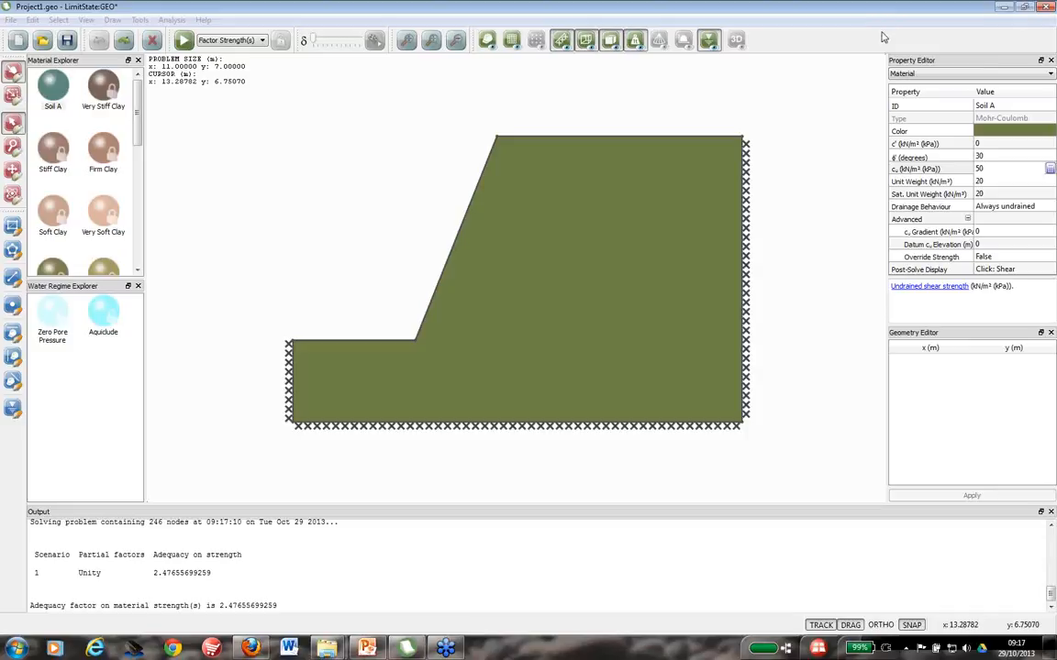
pyautogui.click(988, 167)
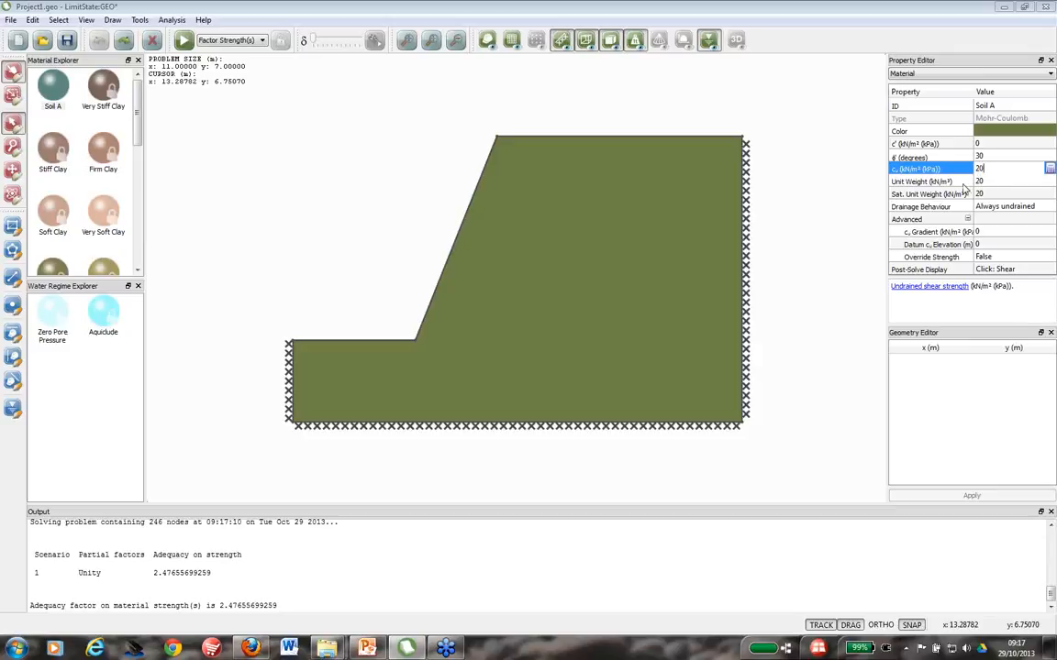
pyautogui.click(831, 176)
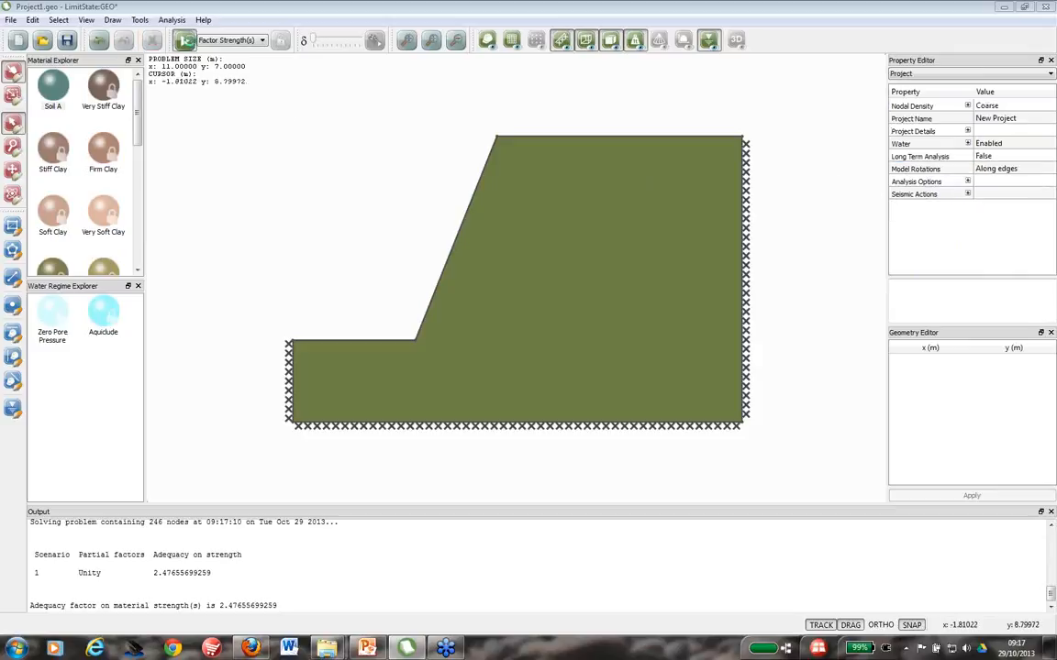
pyautogui.click(188, 42)
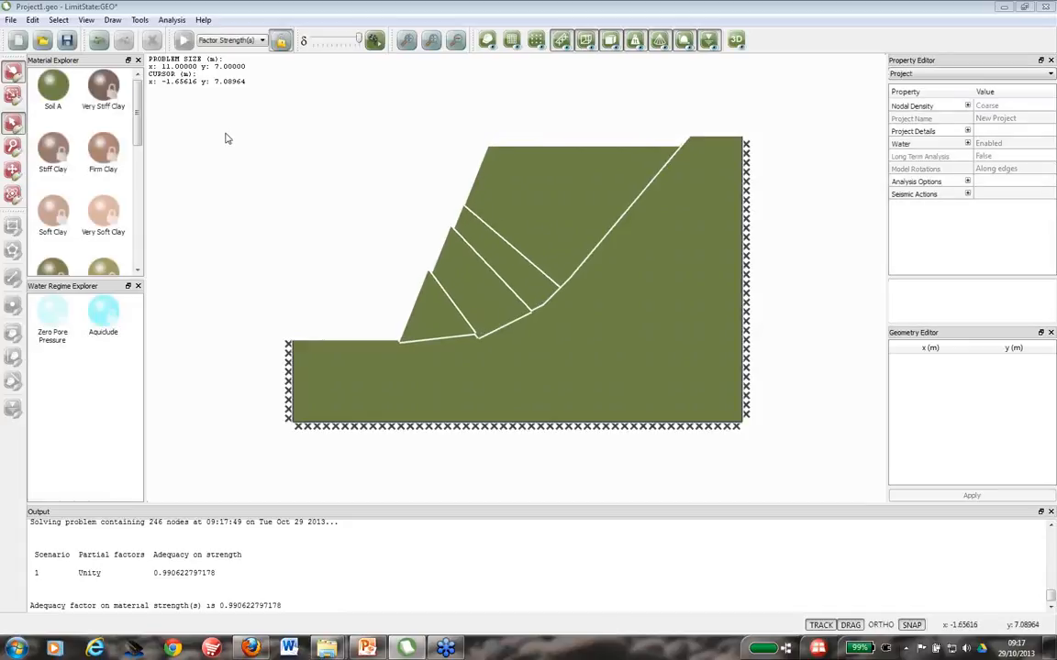
pyautogui.click(281, 41)
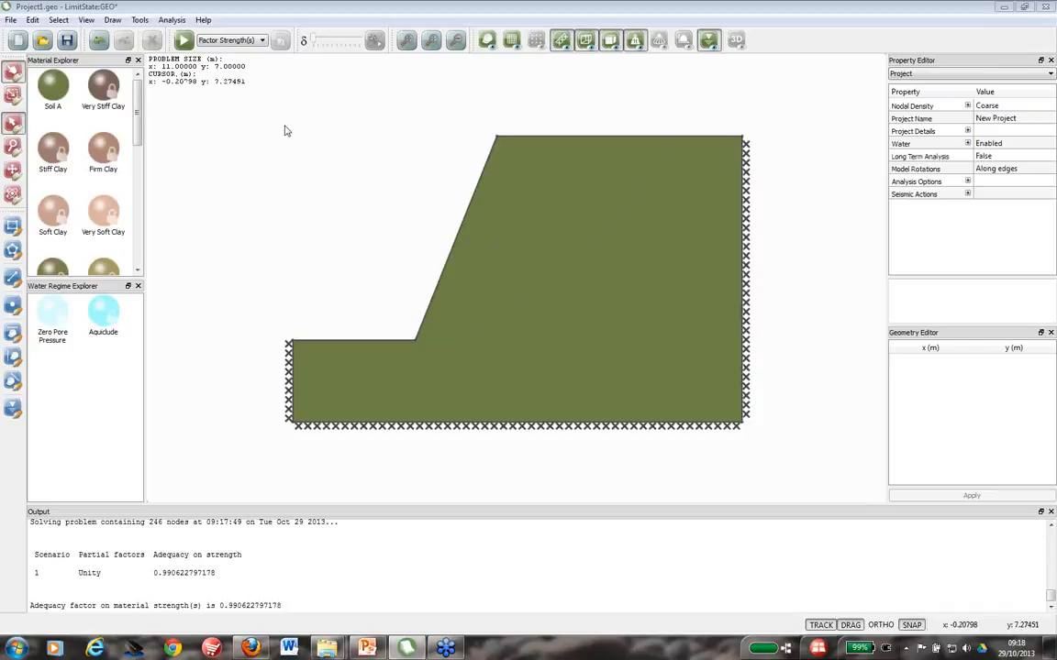
# Step: Set the project's nodal density to Medium, solve the slope again and unlock the model
pyautogui.click(994, 109)
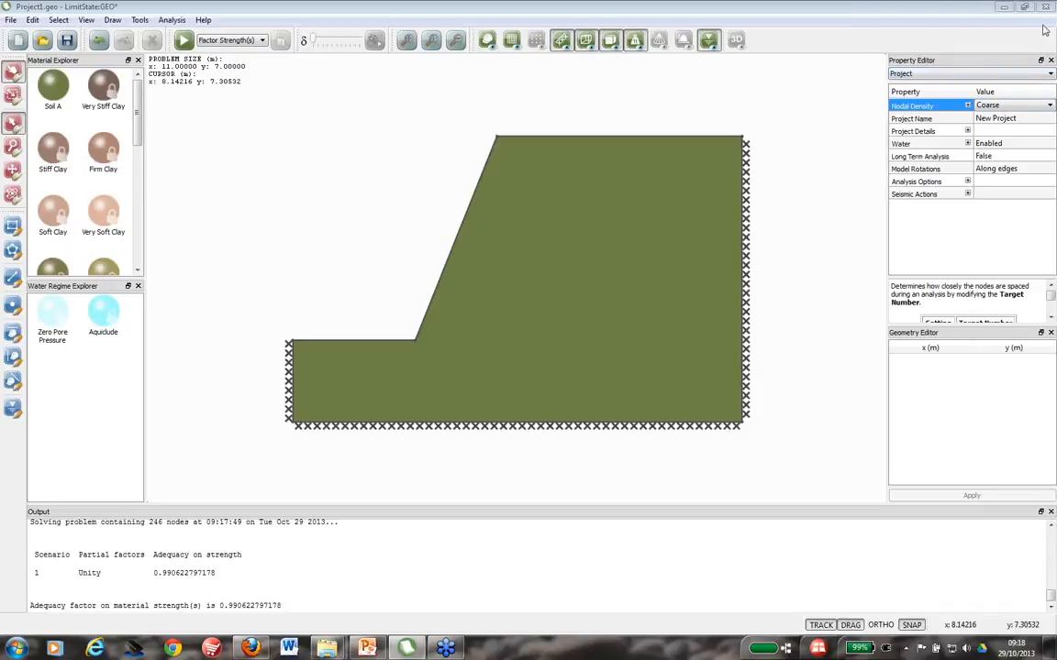
pyautogui.moveTo(973, 10); pyautogui.dragTo(939, 17)
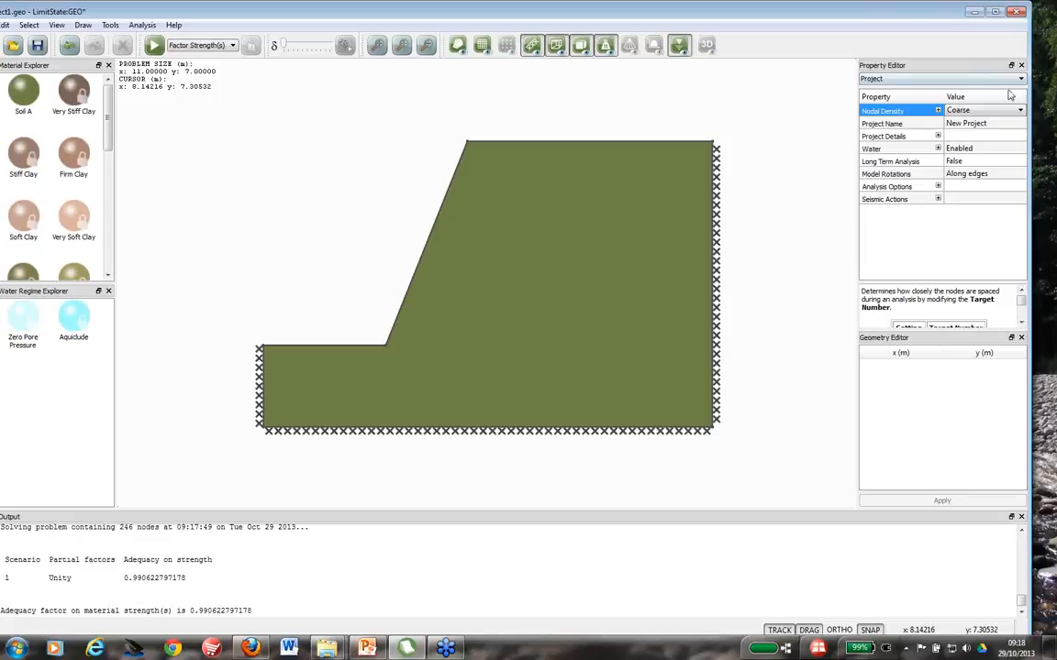
pyautogui.click(1009, 111)
pyautogui.click(972, 129)
pyautogui.doubleClick(890, 13)
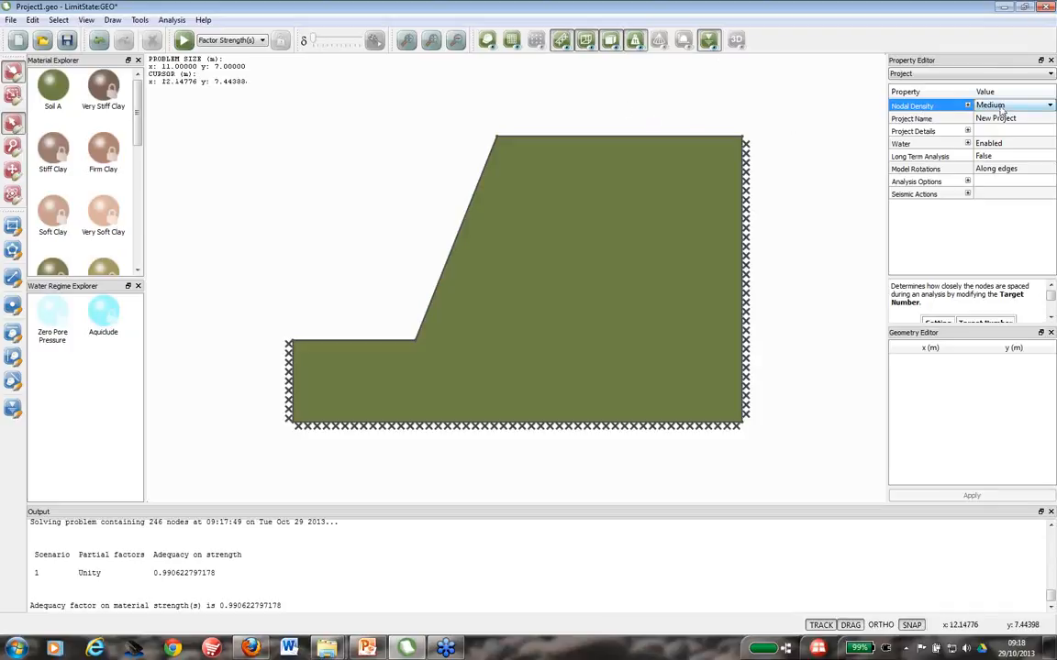
pyautogui.click(184, 40)
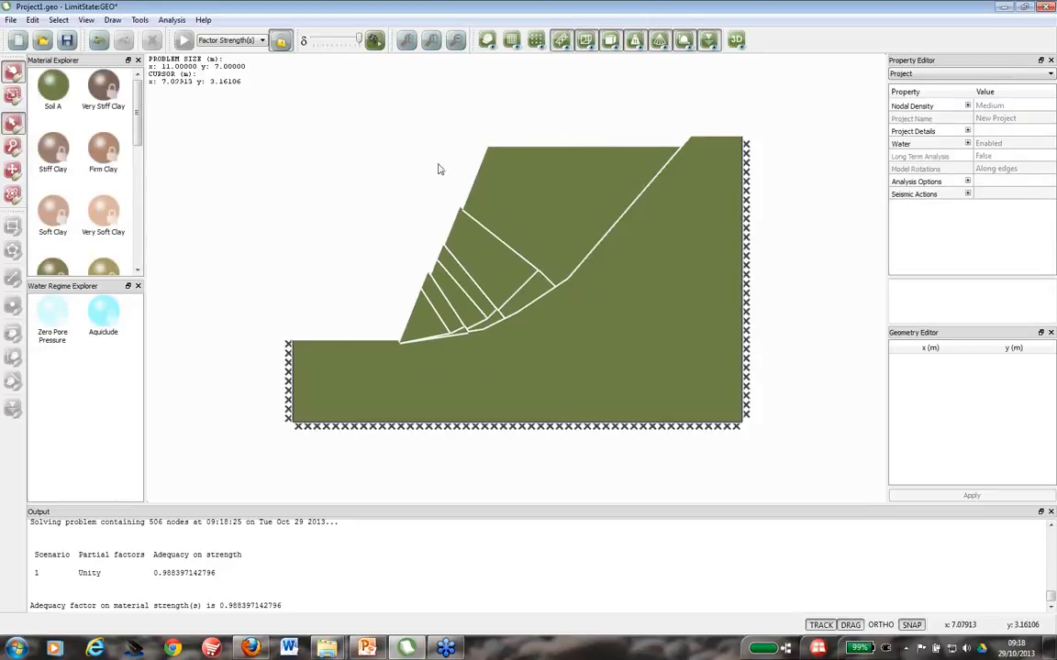
pyautogui.click(282, 42)
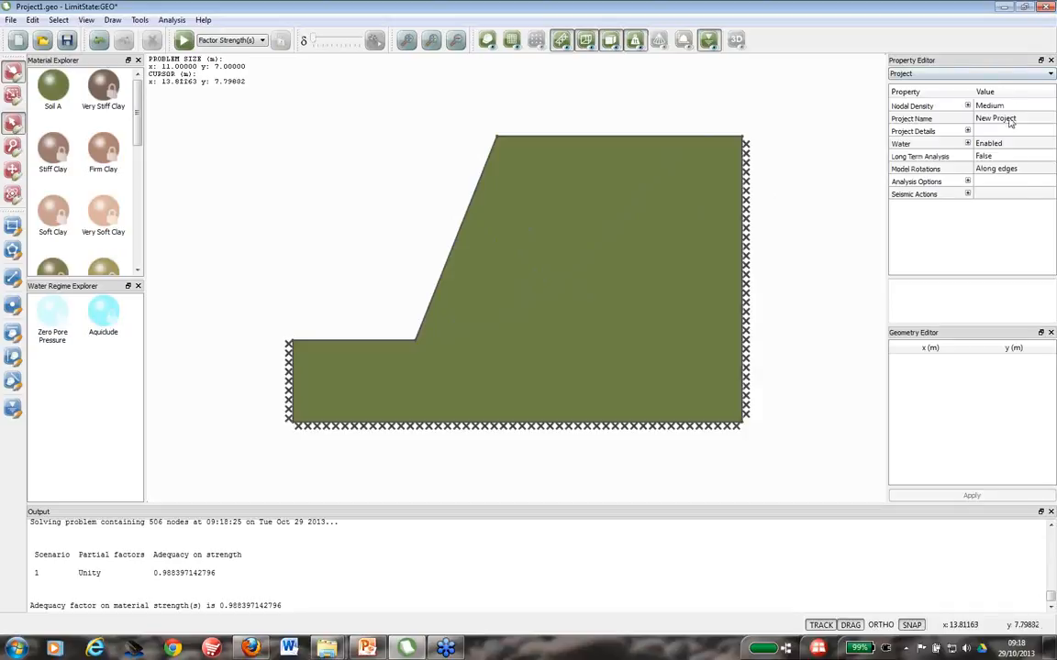
pyautogui.click(1045, 28)
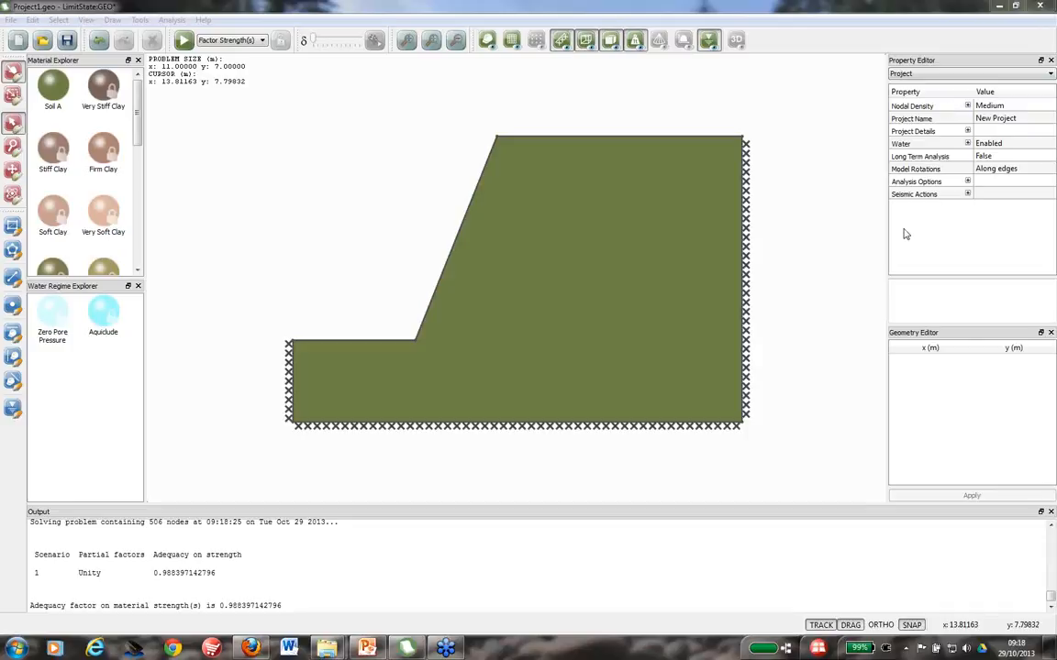
# Step: Set the project's nodal density to Coarse
pyautogui.click(1014, 107)
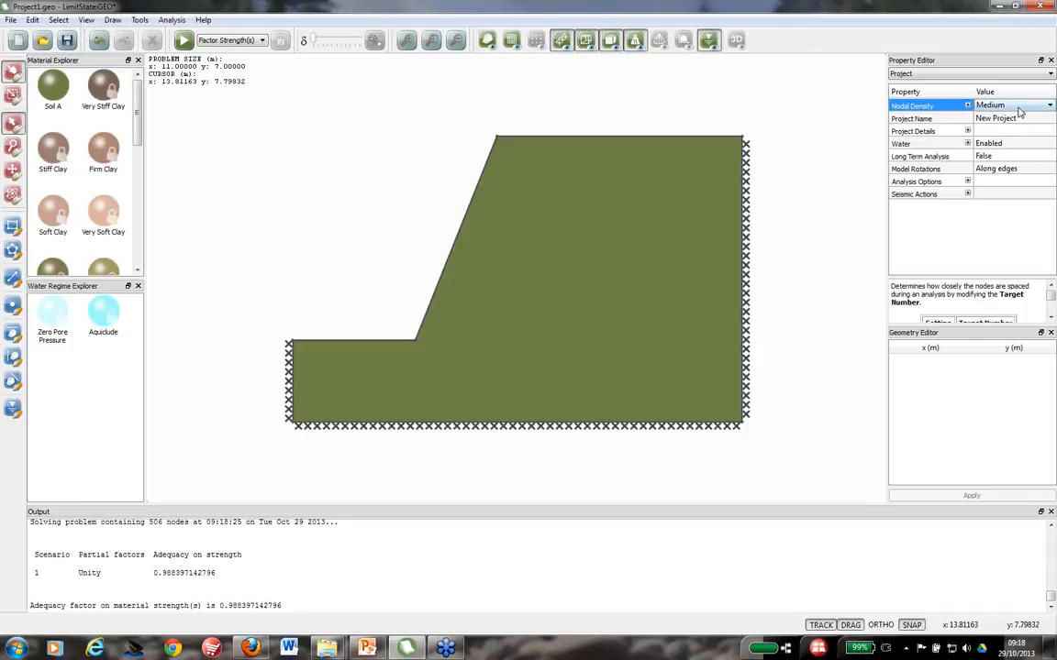
pyautogui.click(1018, 107)
pyautogui.click(1004, 114)
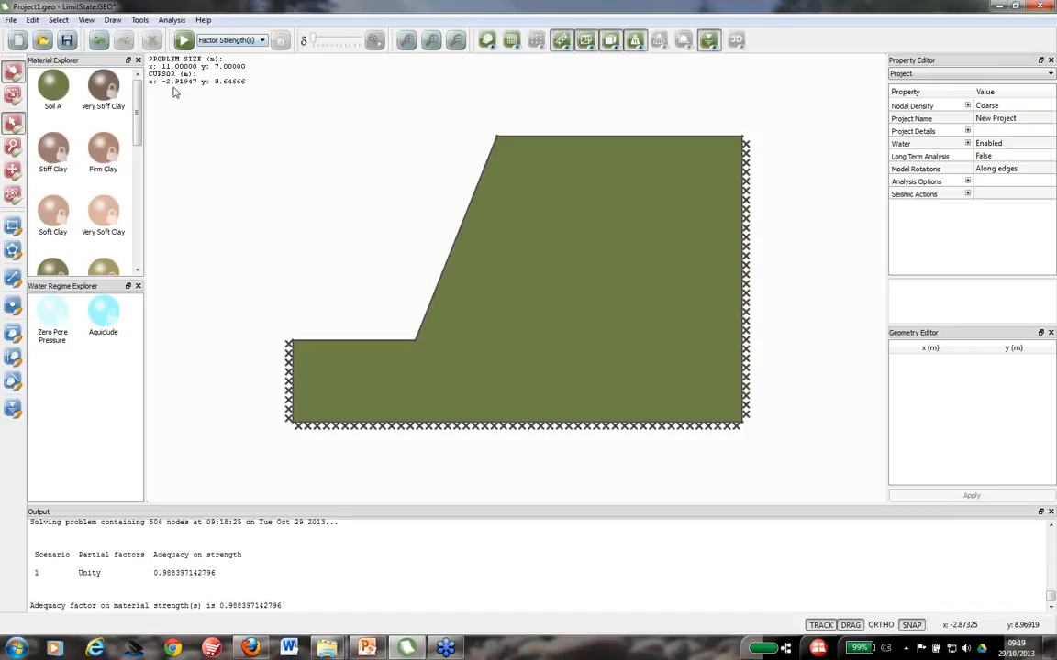
# Step: Open the model drained_slope_1.geo from the Slope_stability_webinar folder
pyautogui.click(40, 42)
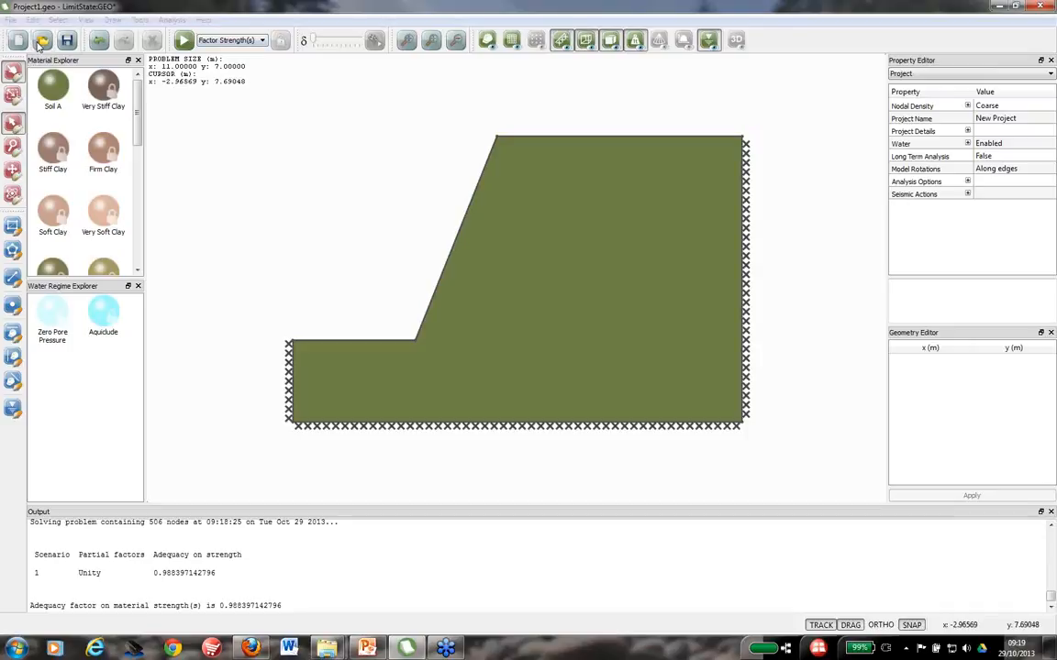
pyautogui.click(470, 308)
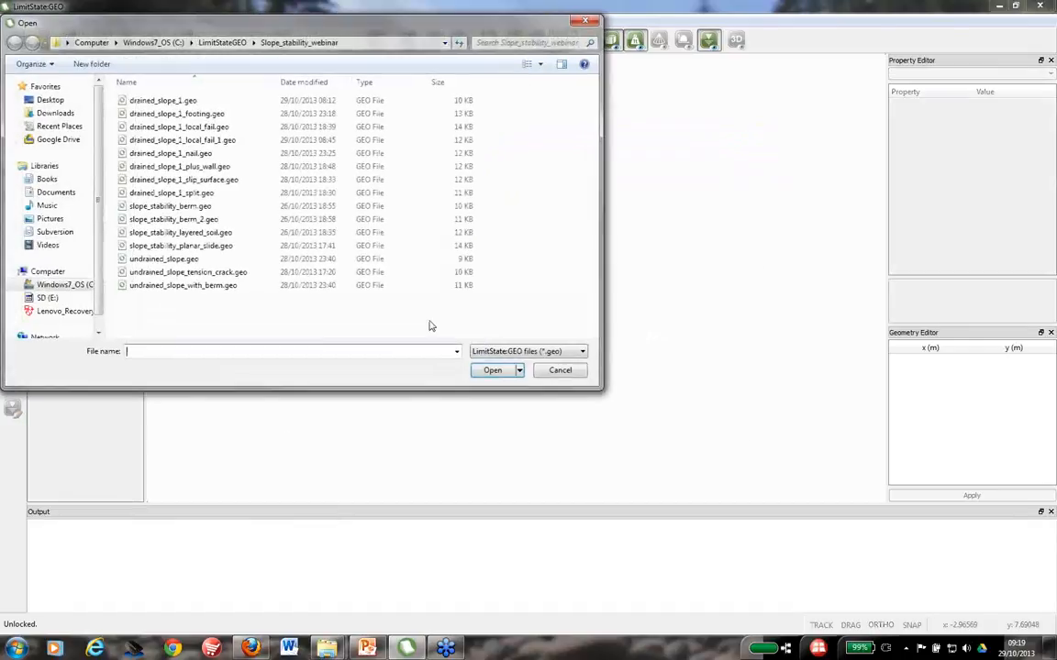
pyautogui.click(183, 101)
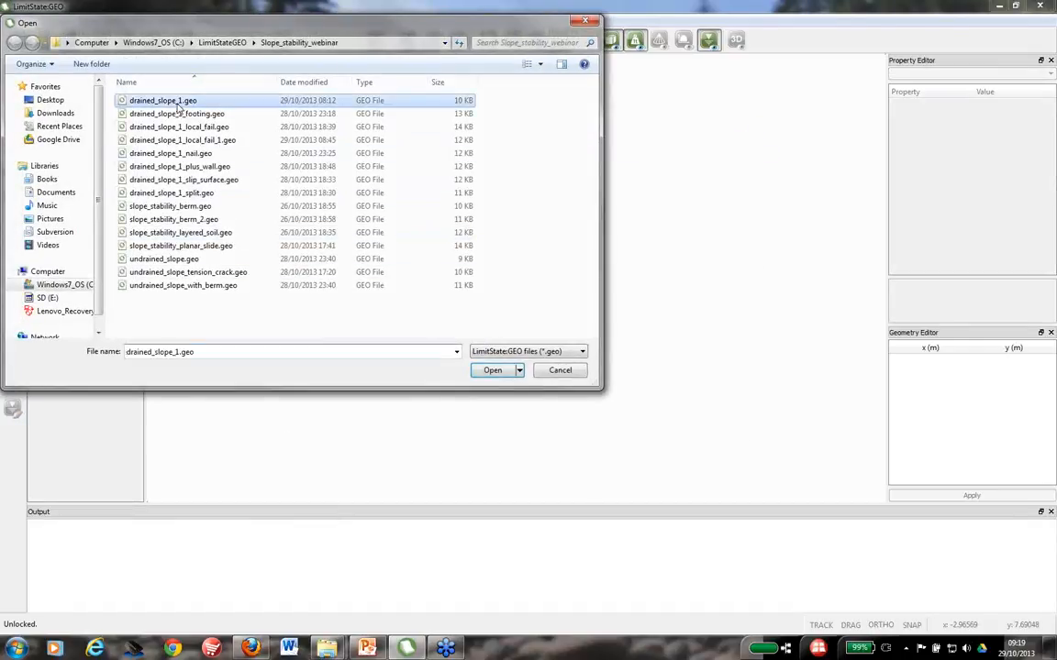
pyautogui.click(488, 372)
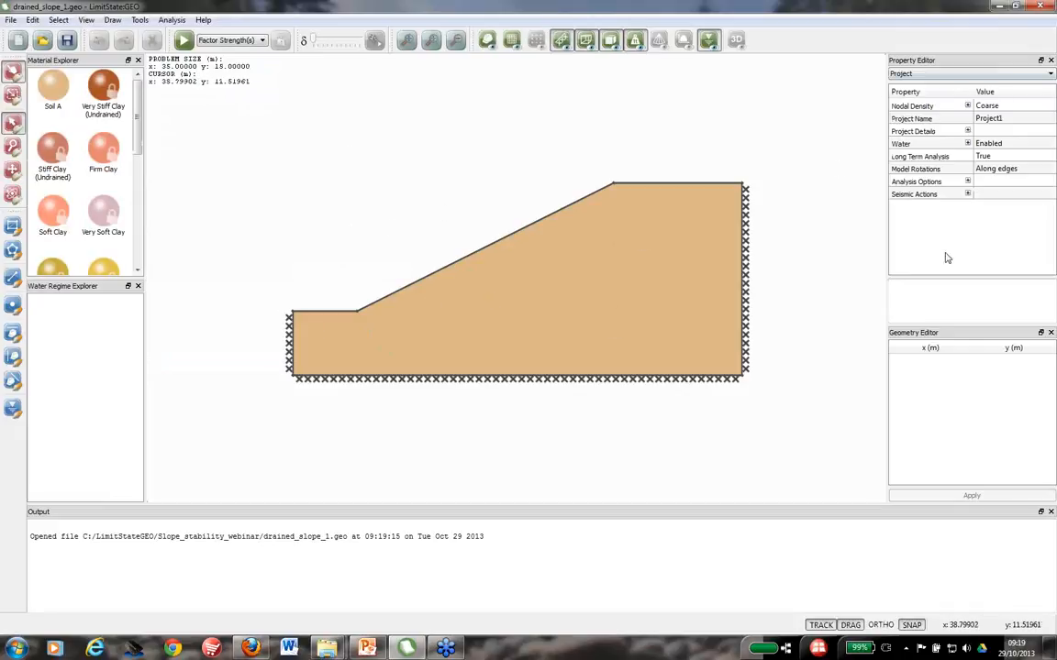
# Step: Select the slope solid and examine Soil A's drained cohesion, angle of shearing resistance, unit weight and drainage behaviour
pyautogui.click(617, 291)
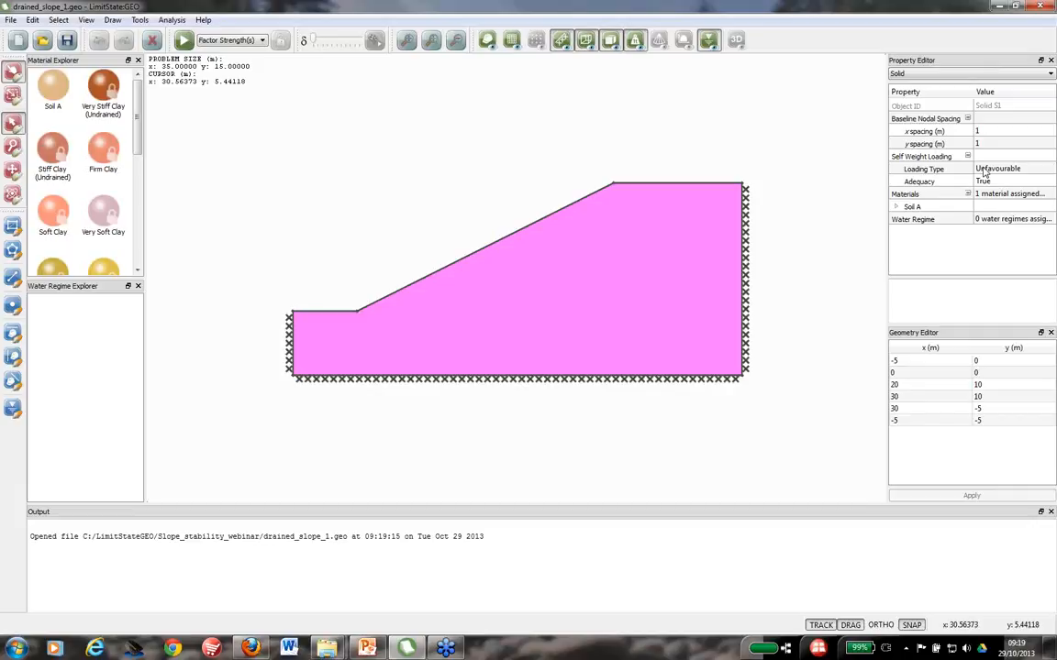
pyautogui.click(895, 209)
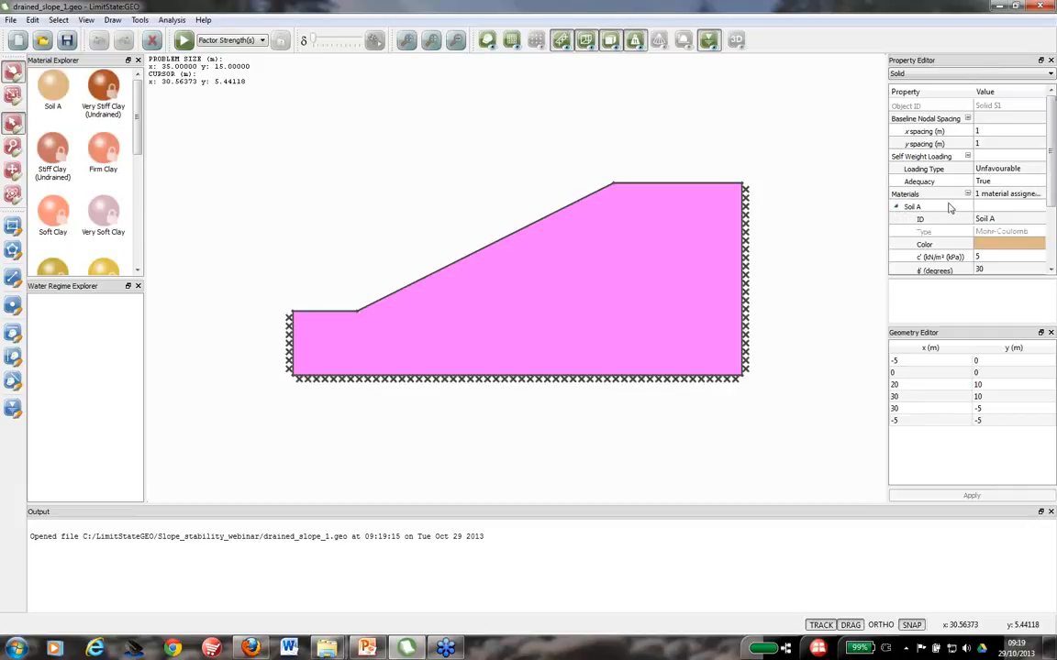
pyautogui.scroll(-2, 944, 200)
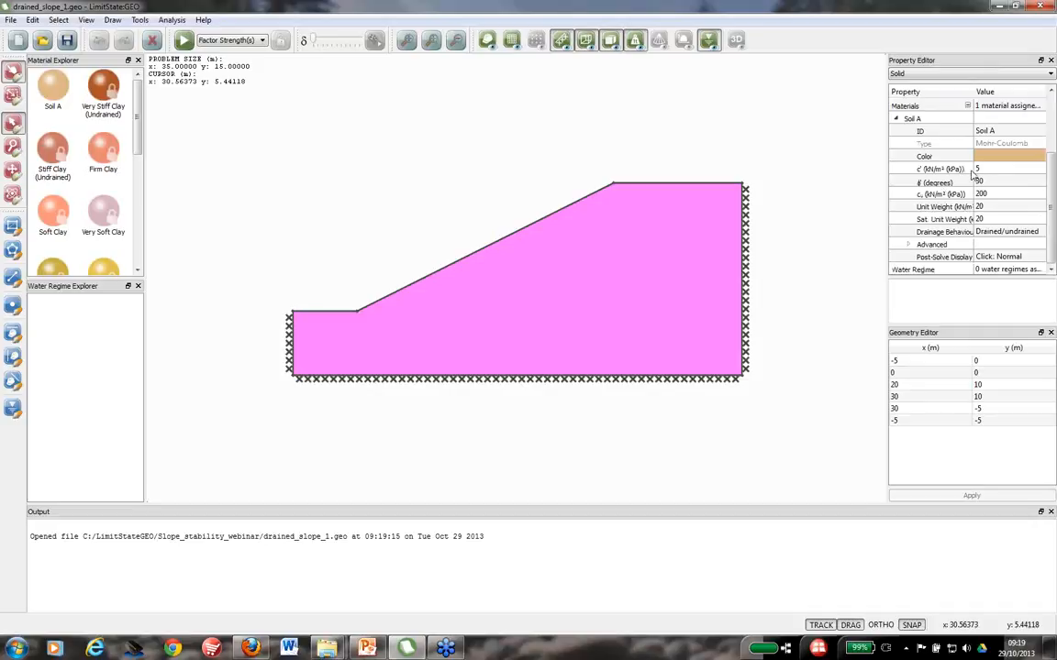
pyautogui.click(978, 169)
pyautogui.click(979, 183)
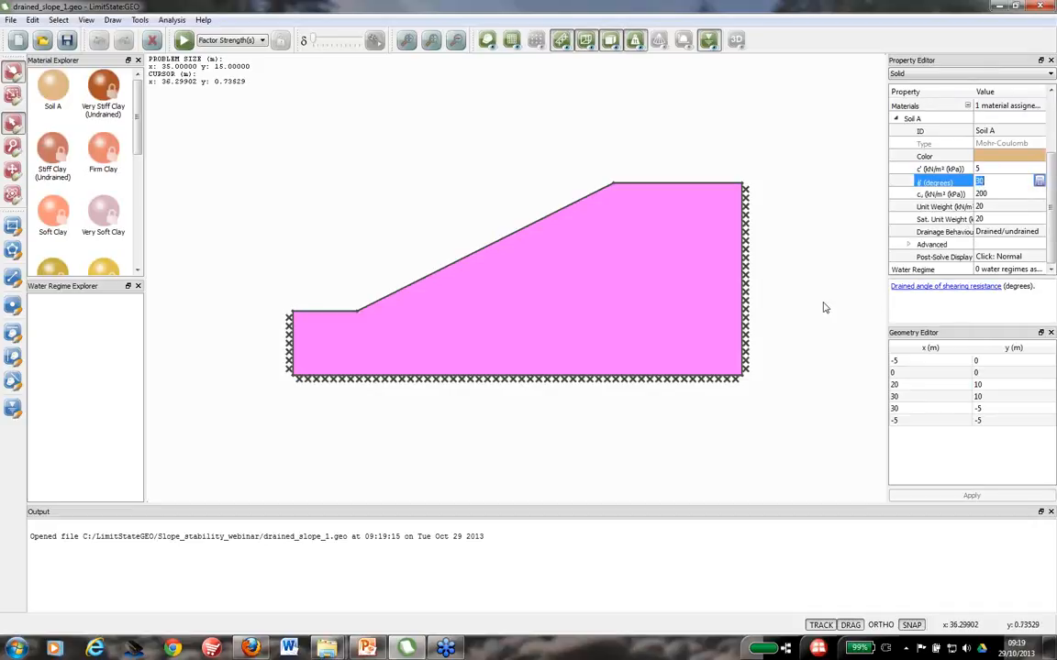
pyautogui.click(981, 207)
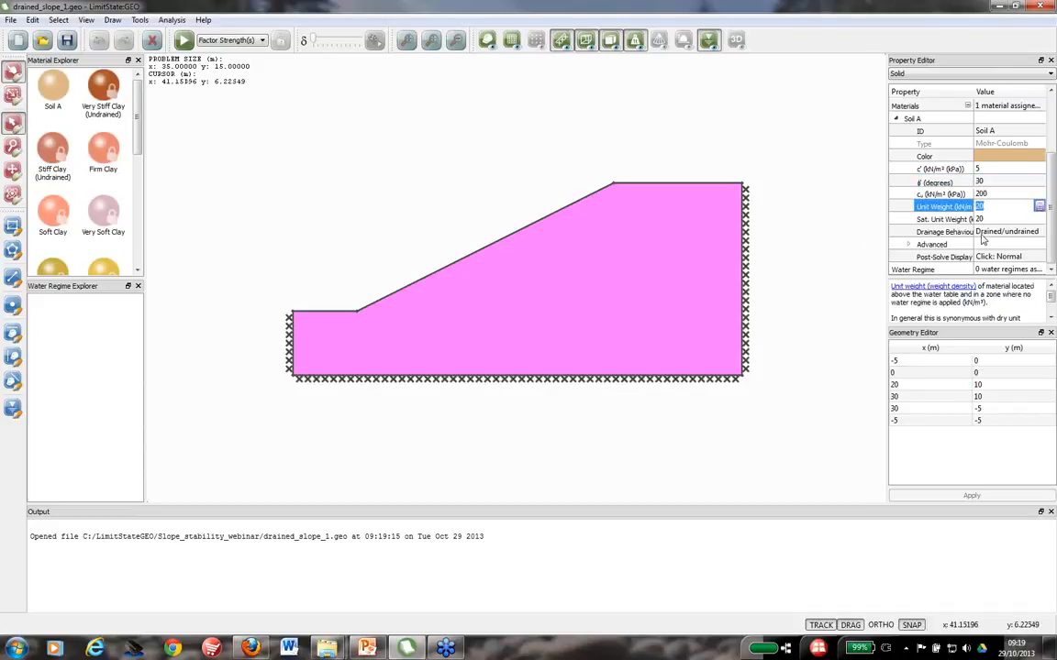
pyautogui.click(982, 234)
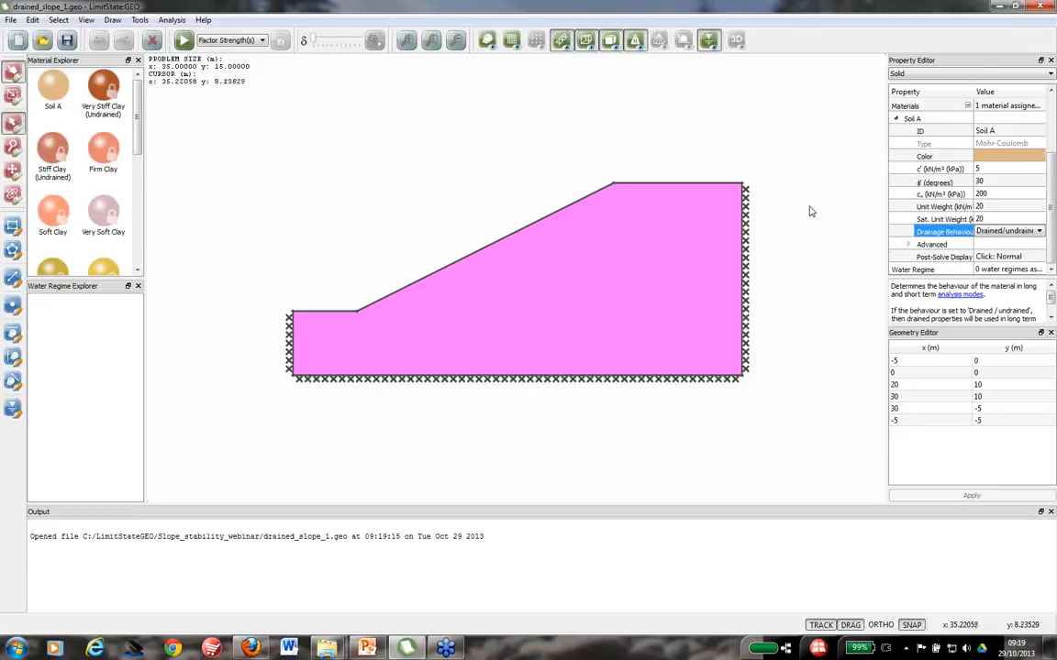
# Step: Check the project's long term analysis setting, and review Soil A's strength properties in the slope solid again
pyautogui.click(289, 117)
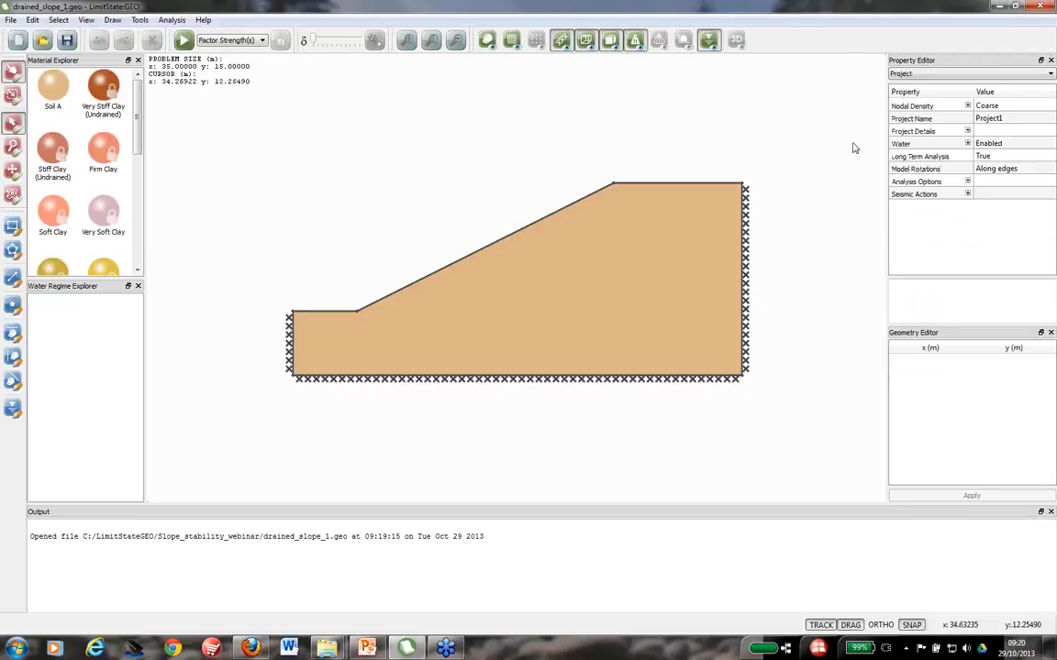
pyautogui.click(954, 157)
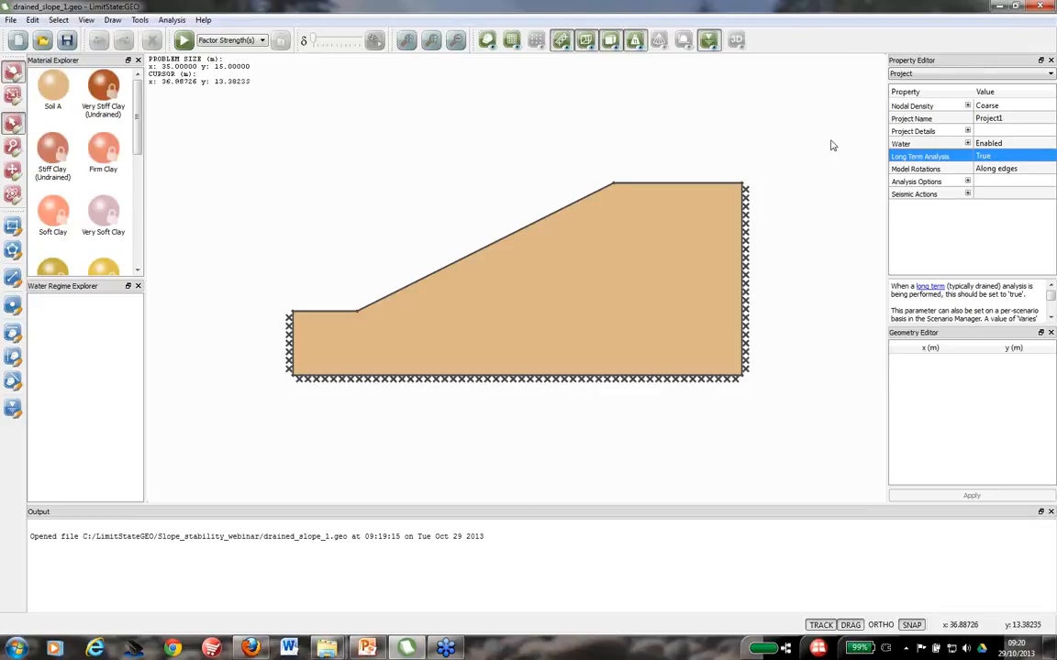
pyautogui.click(694, 256)
pyautogui.doubleClick(921, 208)
pyautogui.scroll(-1, 973, 229)
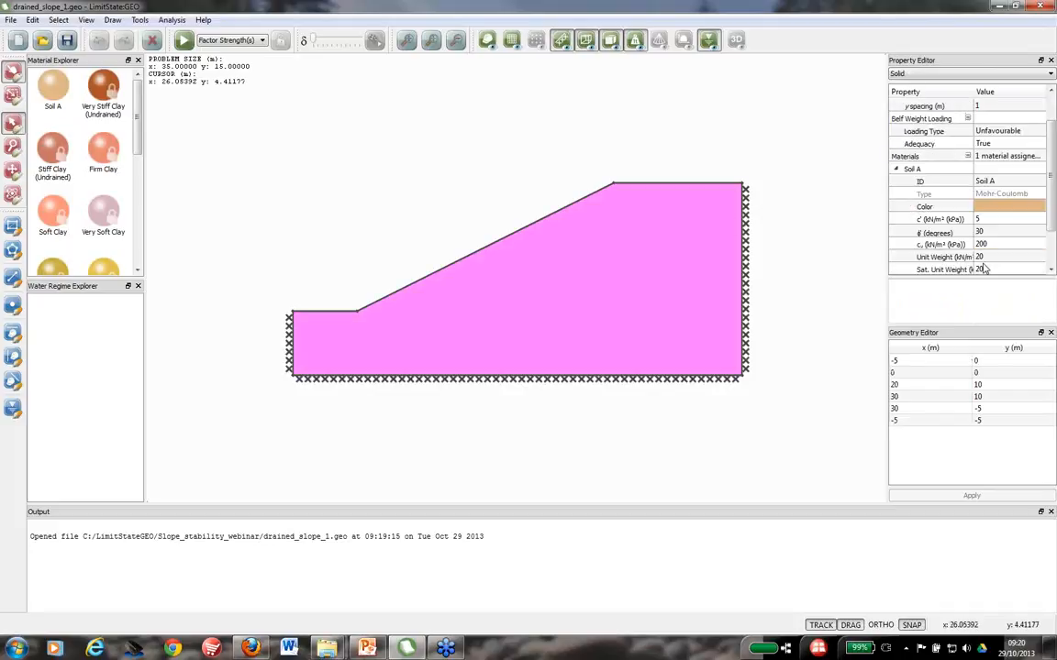
# Step: Solve the drained slope for the factor on strength and unlock the model
pyautogui.click(524, 127)
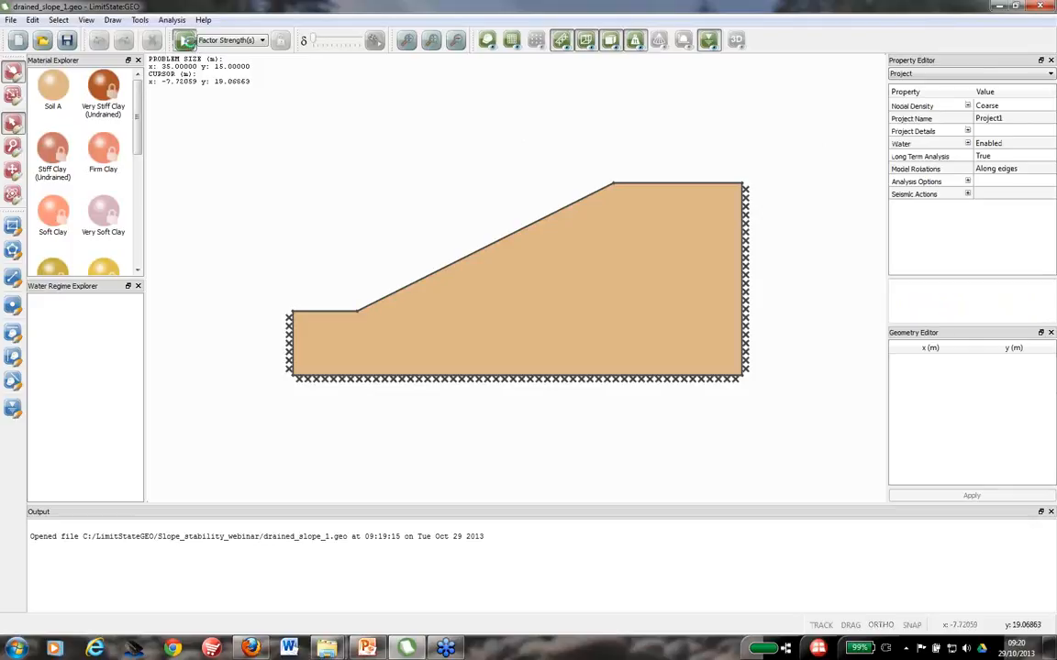
pyautogui.click(183, 41)
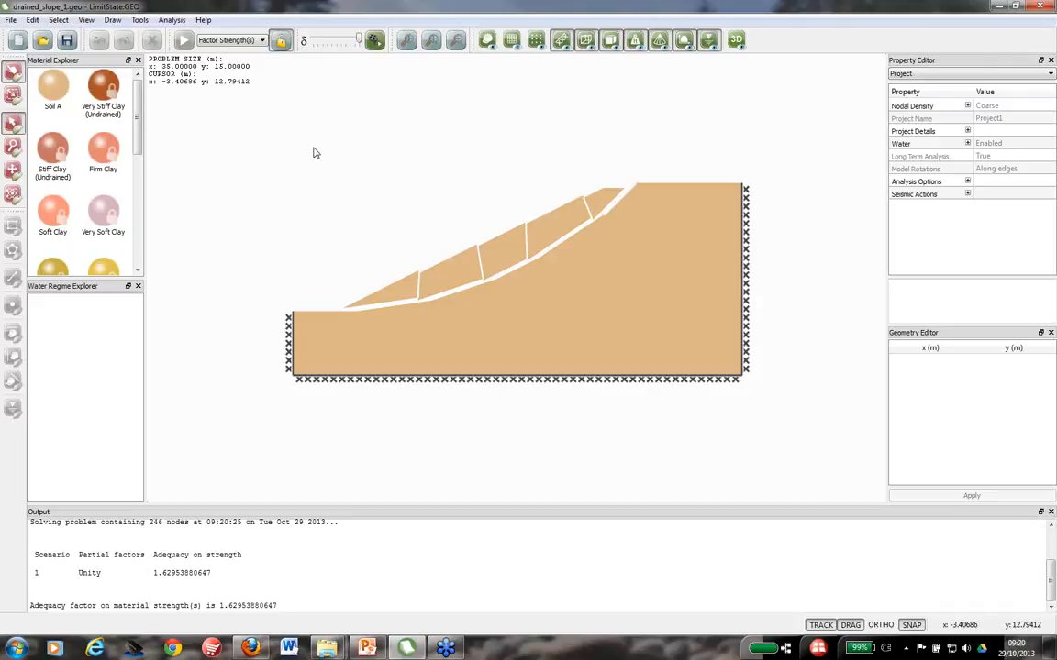
pyautogui.click(281, 40)
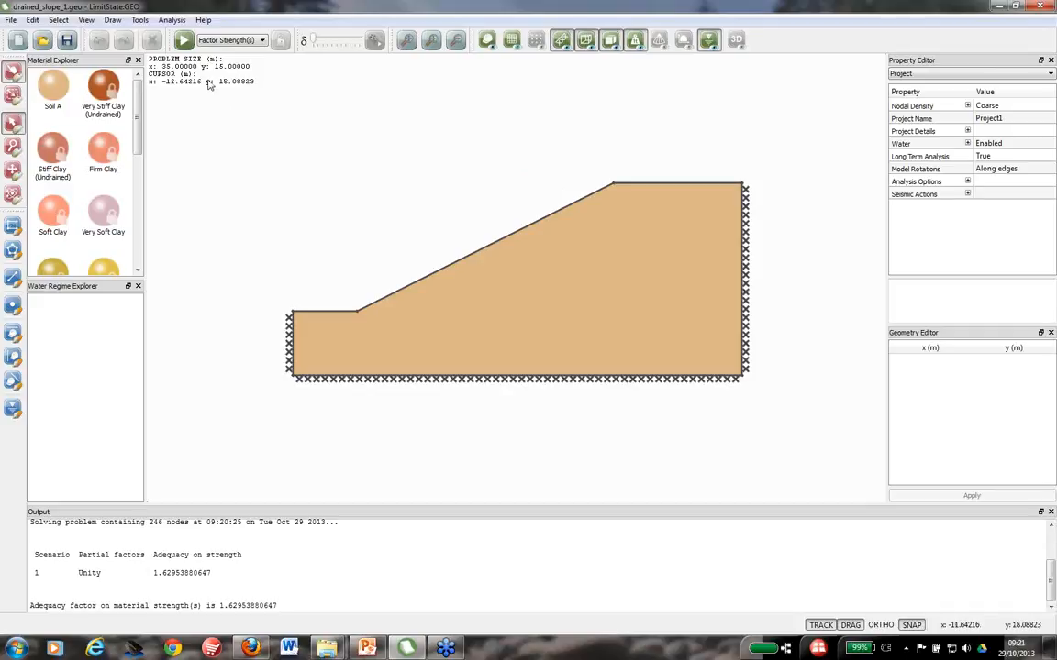
# Step: Open slope_stability_planar_slide.geo without saving the current model
pyautogui.click(41, 41)
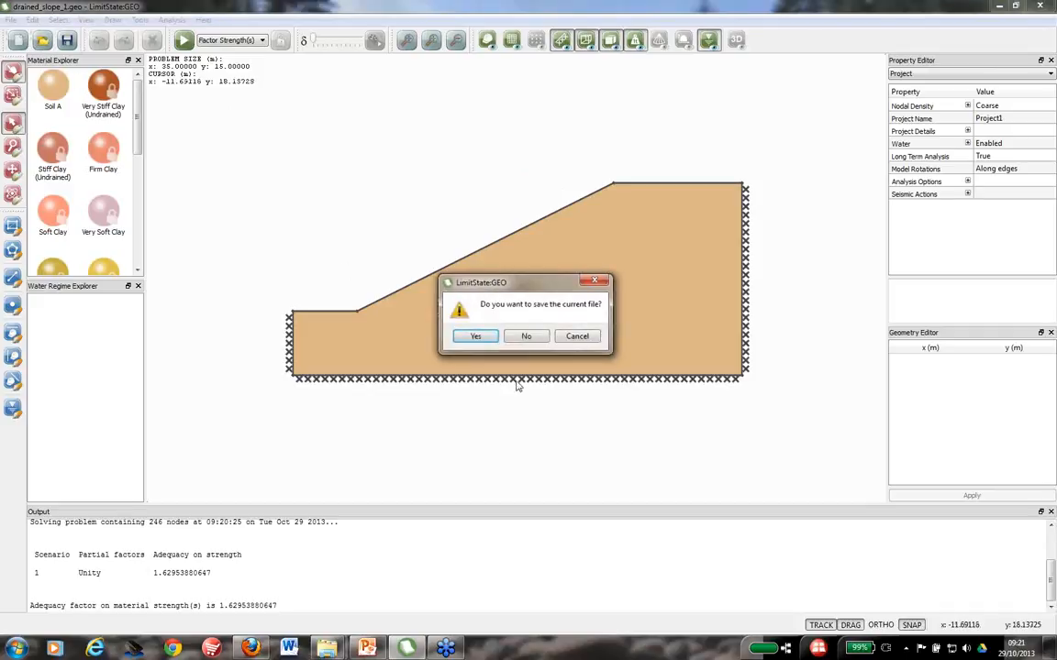
pyautogui.click(526, 336)
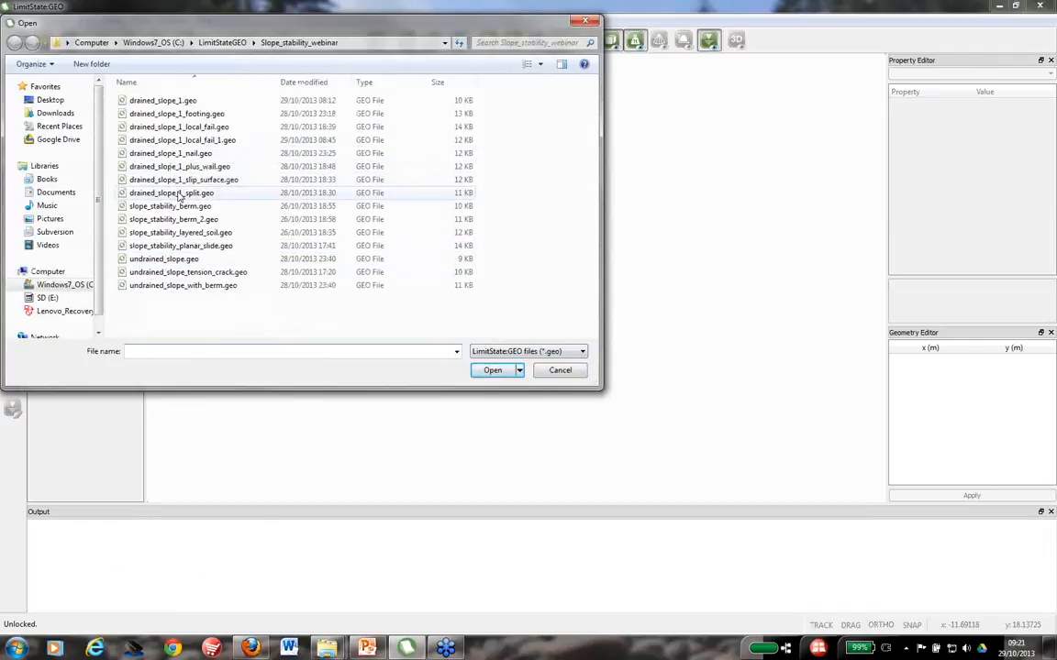
pyautogui.click(181, 246)
pyautogui.click(491, 370)
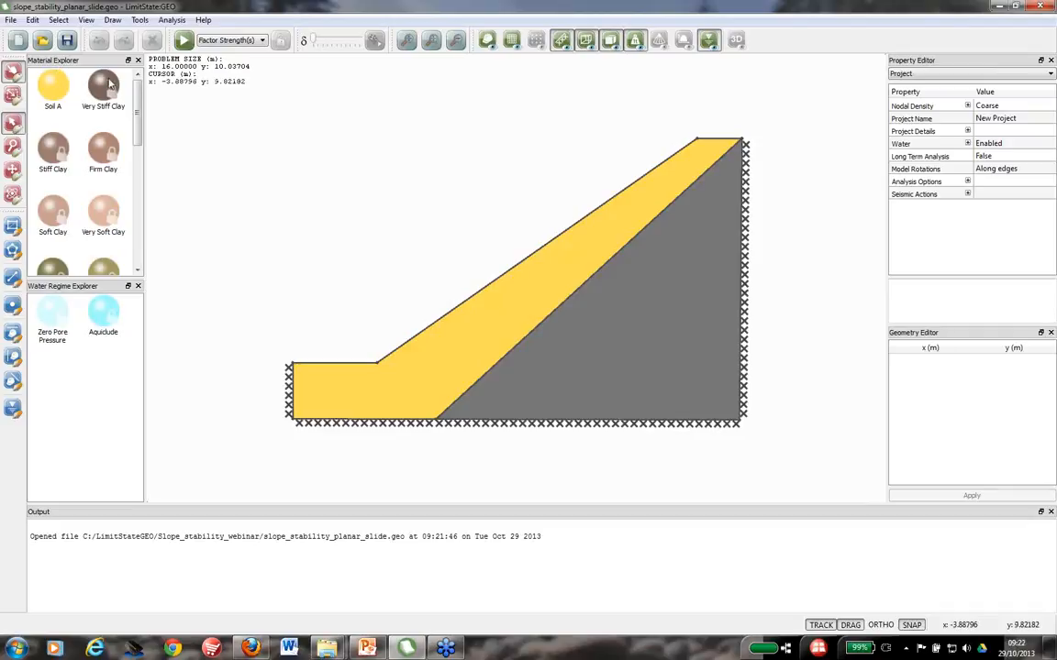
# Step: Examine Soil A's material properties in the sloping upper layer and the material assigned to the triangular base solid
pyautogui.click(466, 336)
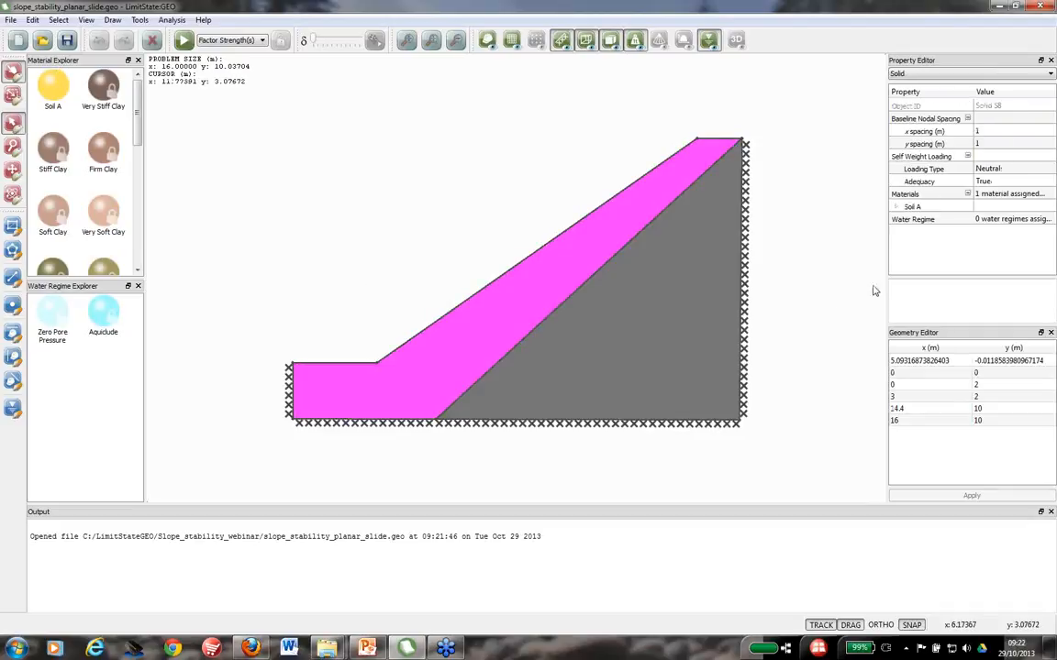
pyautogui.click(896, 207)
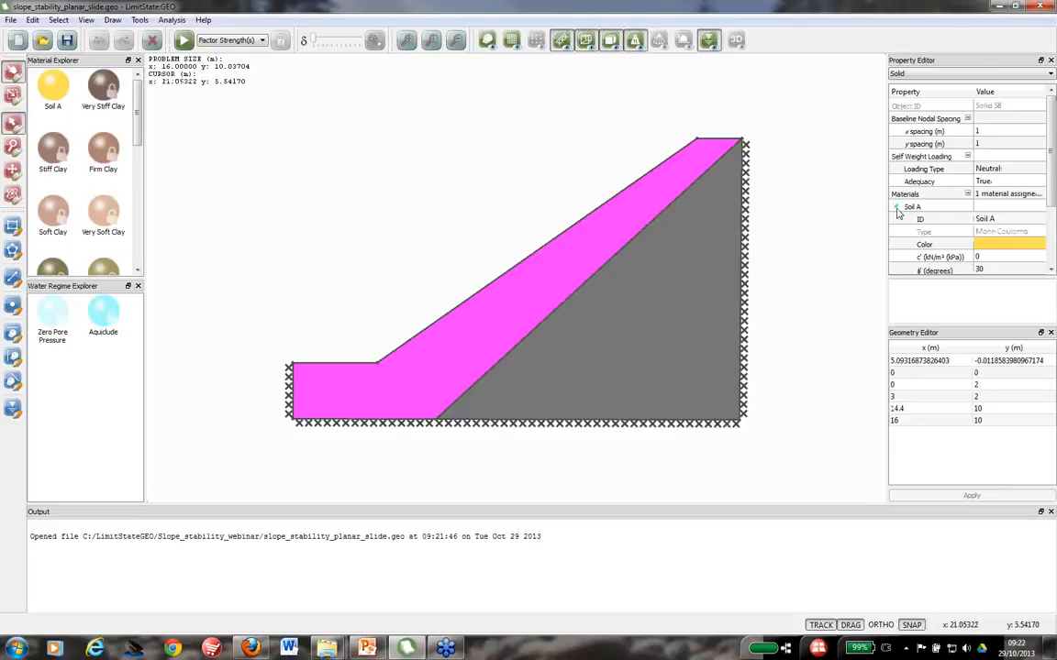
pyautogui.click(55, 96)
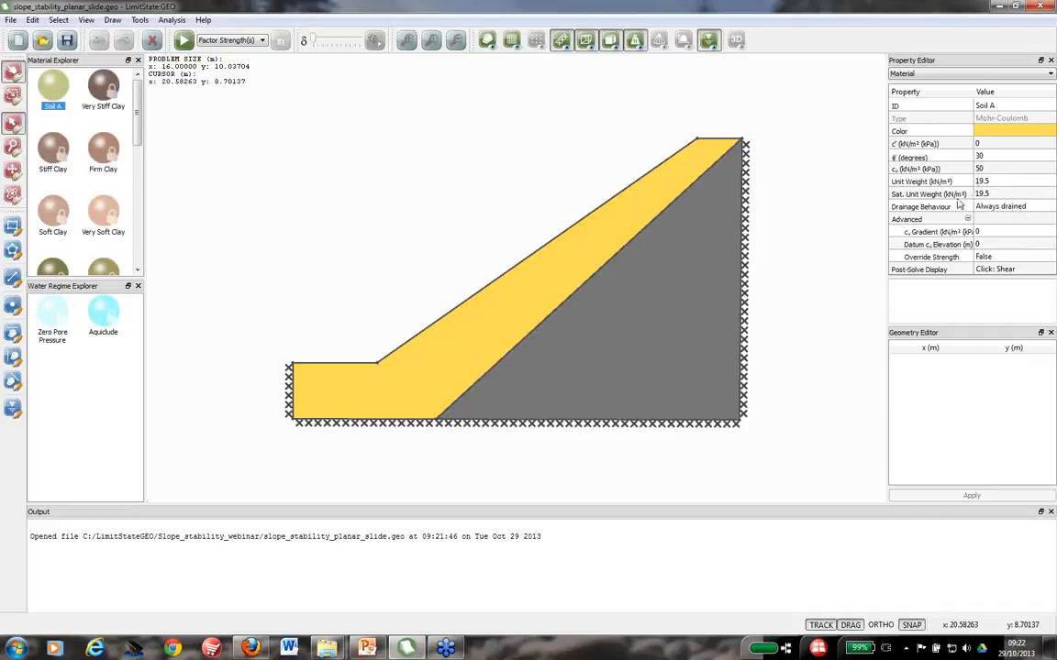
pyautogui.click(611, 356)
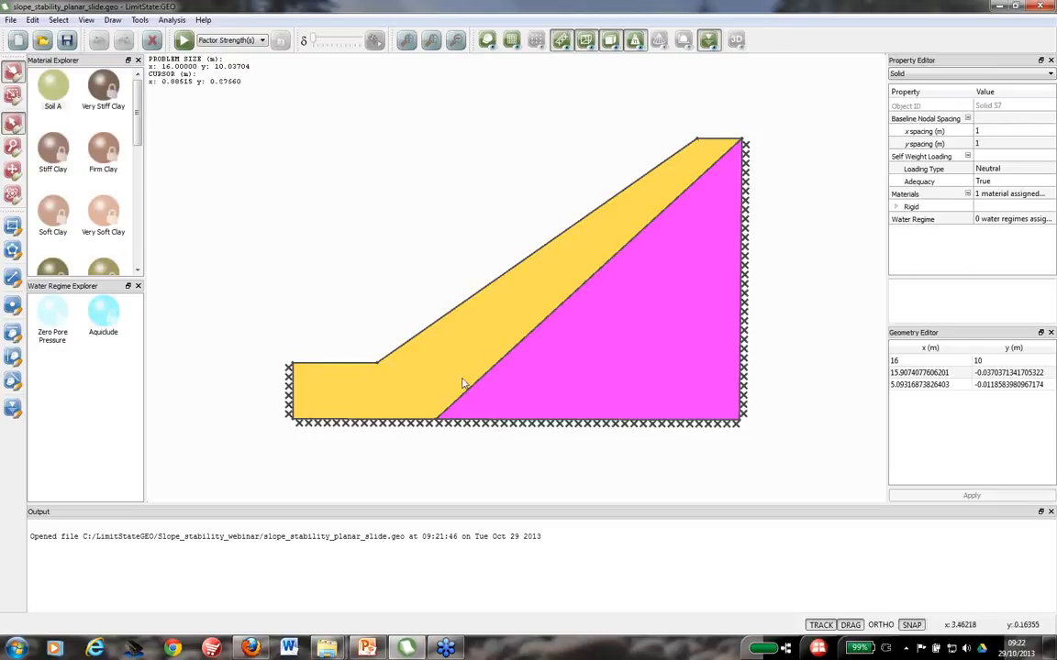
pyautogui.click(372, 193)
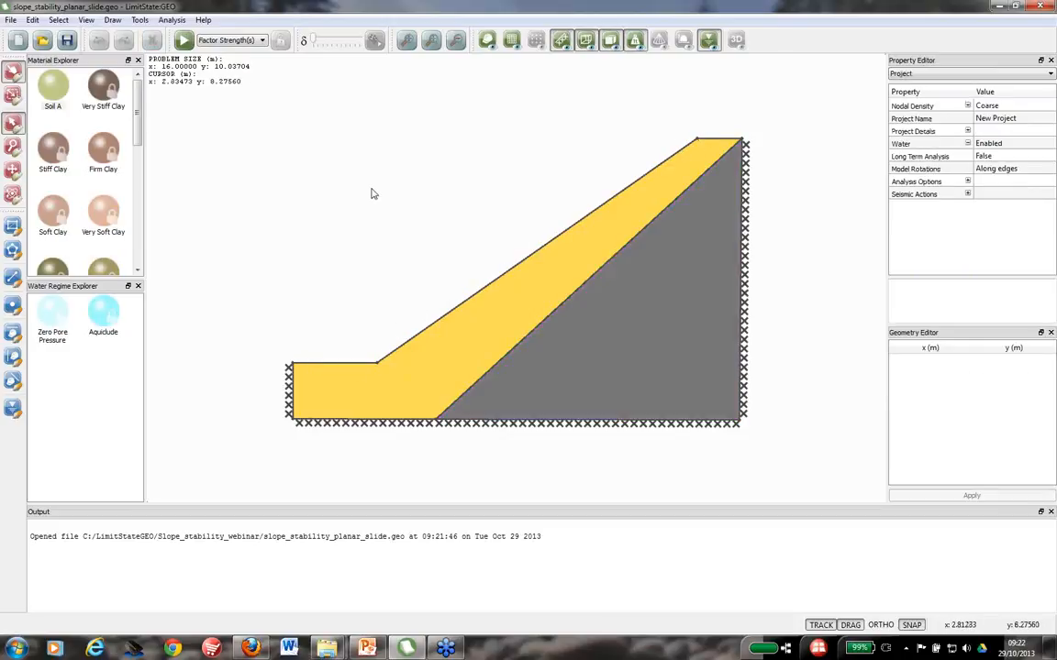
# Step: Solve the planar slide model, read the detailed information on its adequacy factor and close it
pyautogui.click(184, 41)
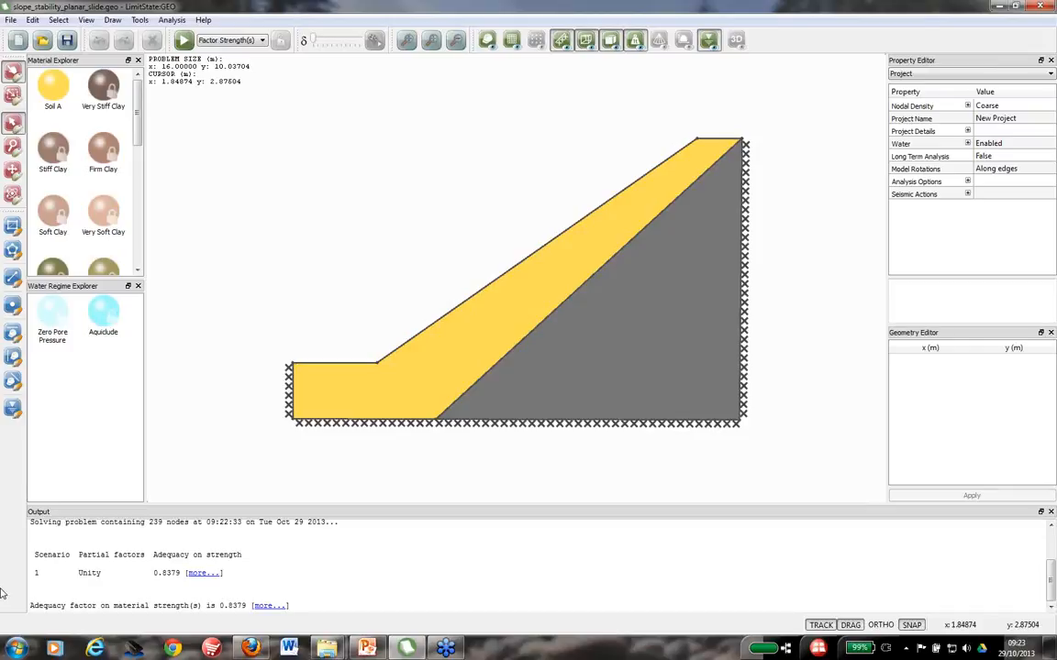
pyautogui.click(200, 573)
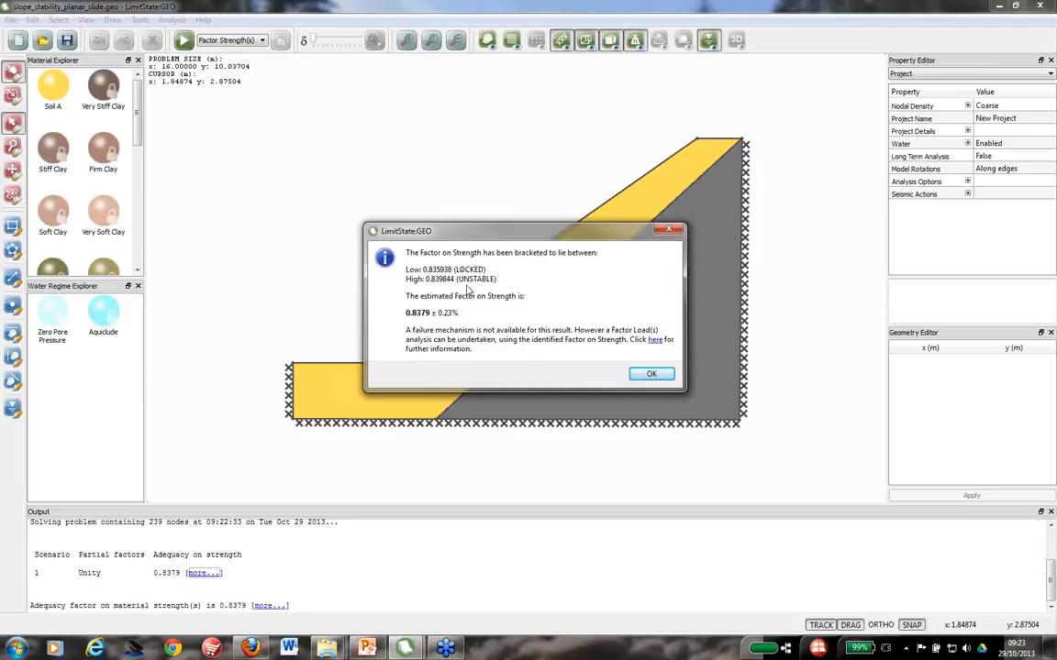
pyautogui.moveTo(483, 240); pyautogui.dragTo(676, 329)
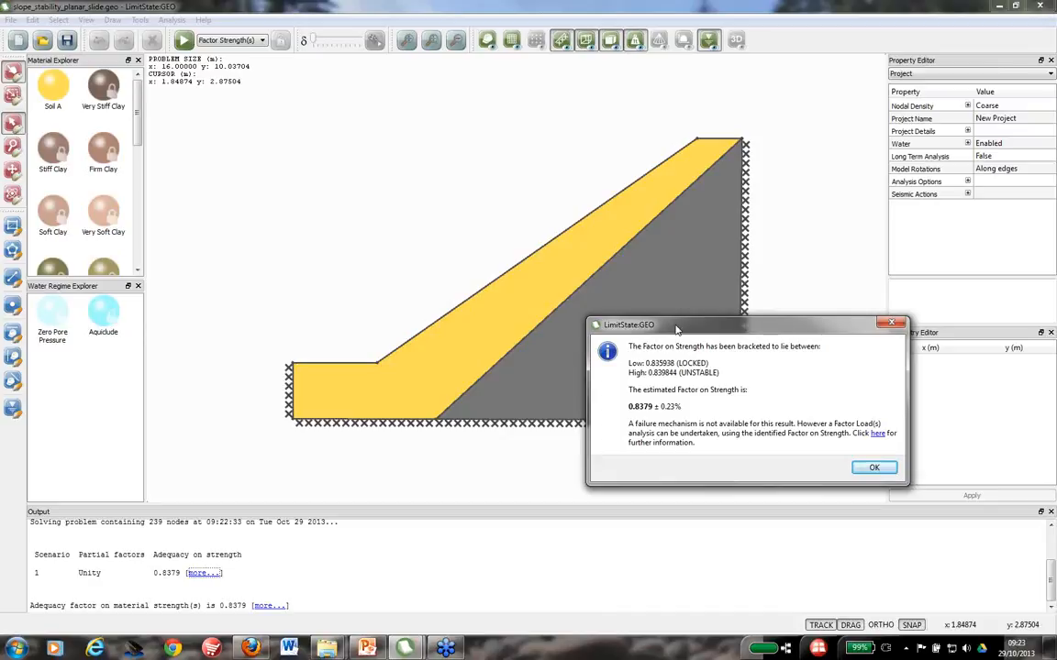
pyautogui.click(858, 469)
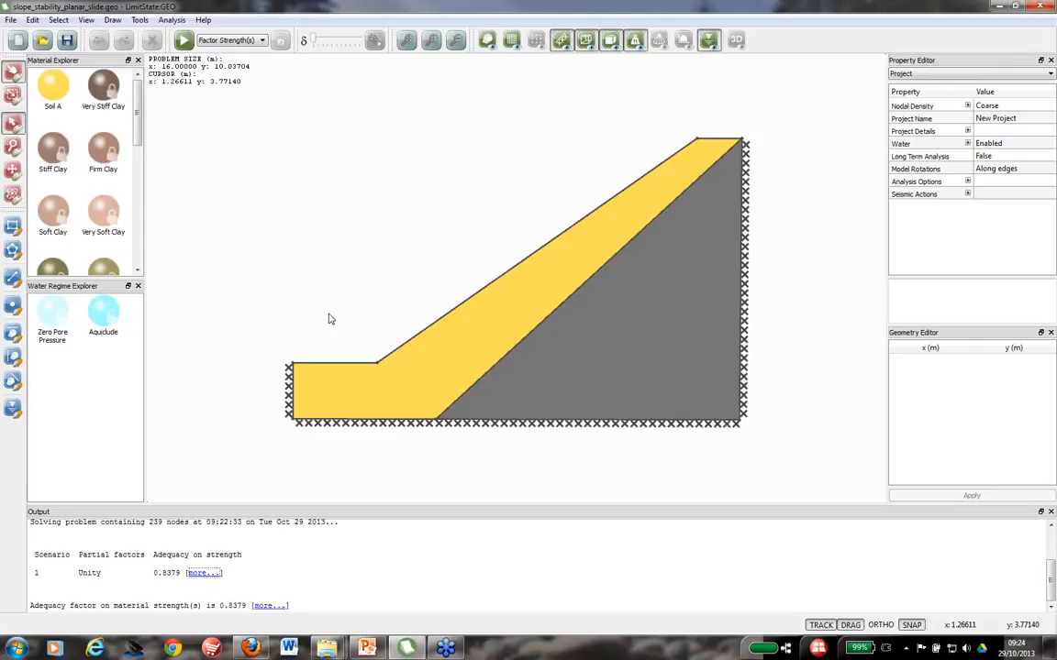
# Step: Set Soil A's drained cohesion c' to 0.1 kN/m² (kPa)
pyautogui.click(52, 86)
pyautogui.click(997, 145)
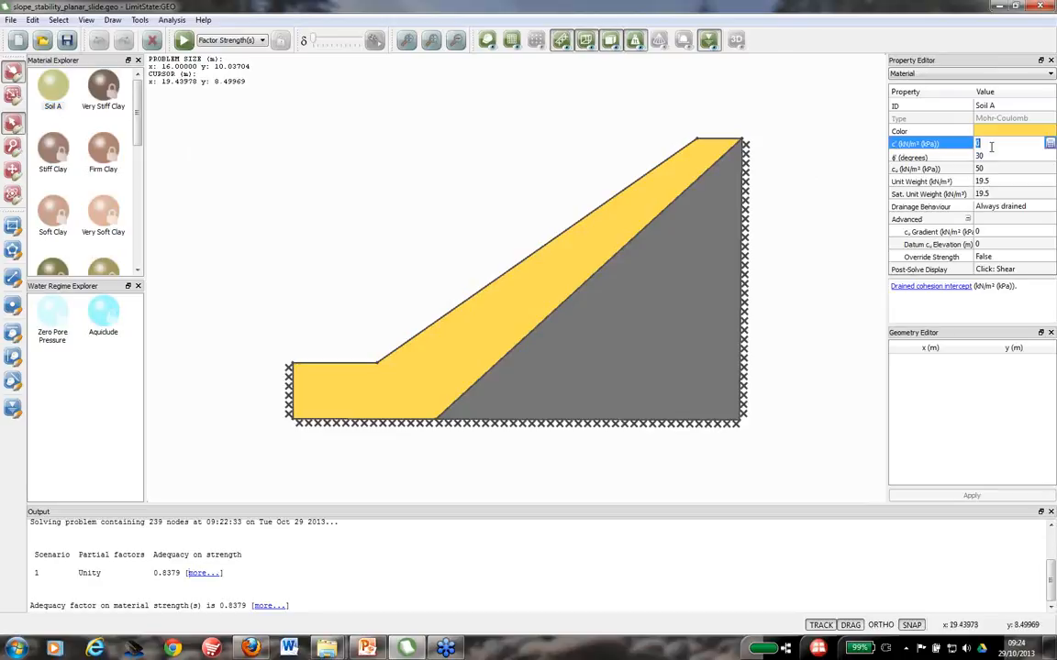
pyautogui.write('0.1')
pyautogui.click(986, 158)
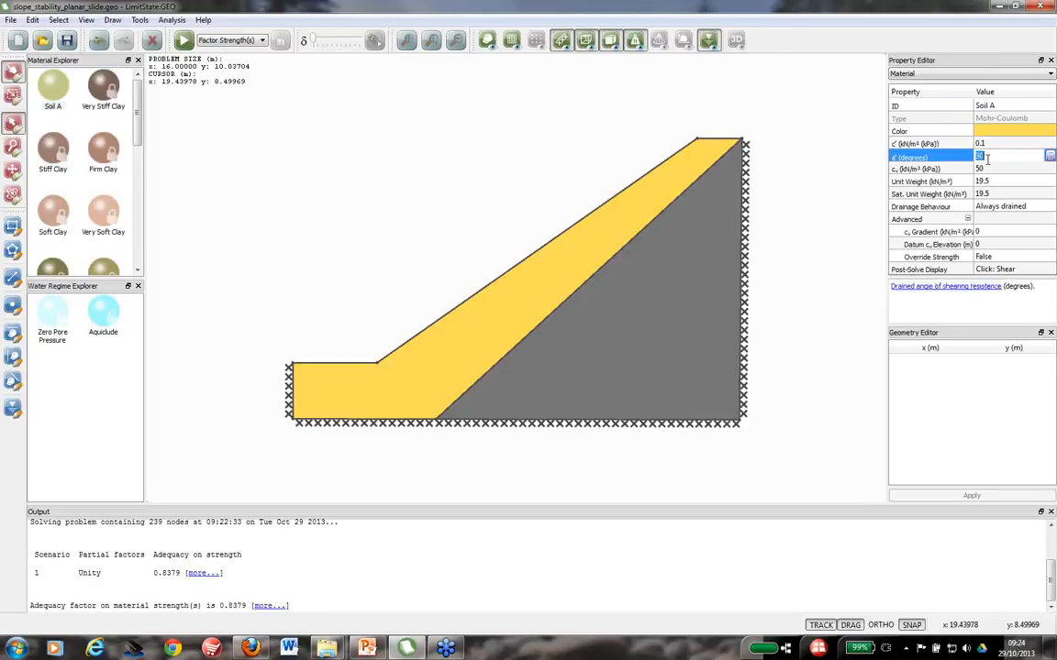
# Step: Solve the planar slide model again and animate its failure mechanism, dismissing the Windows color scheme prompt
pyautogui.click(185, 42)
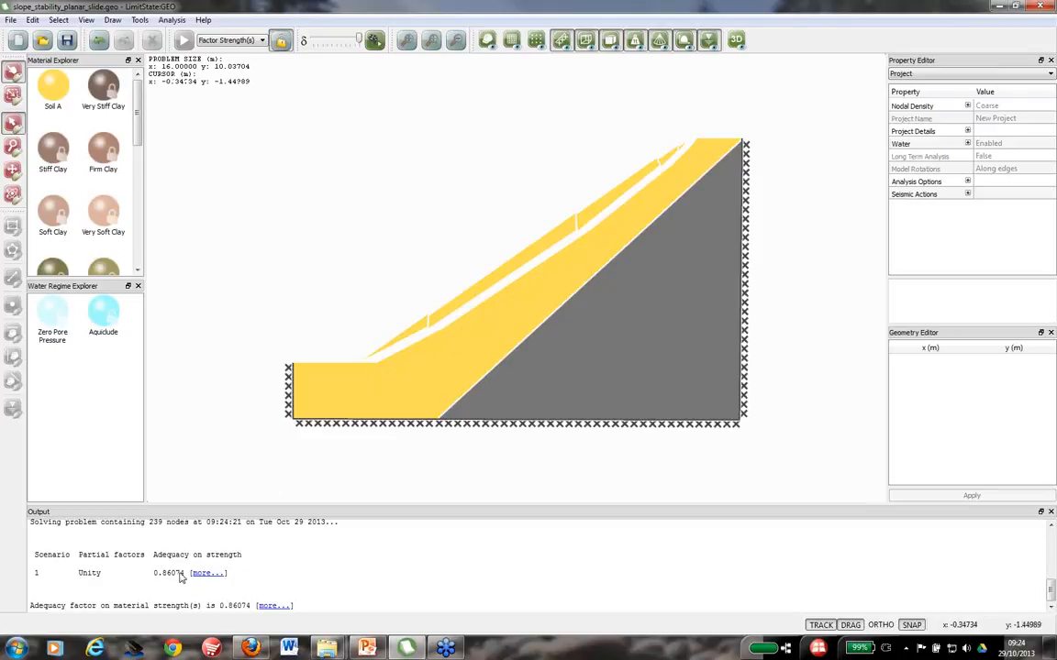
pyautogui.click(371, 46)
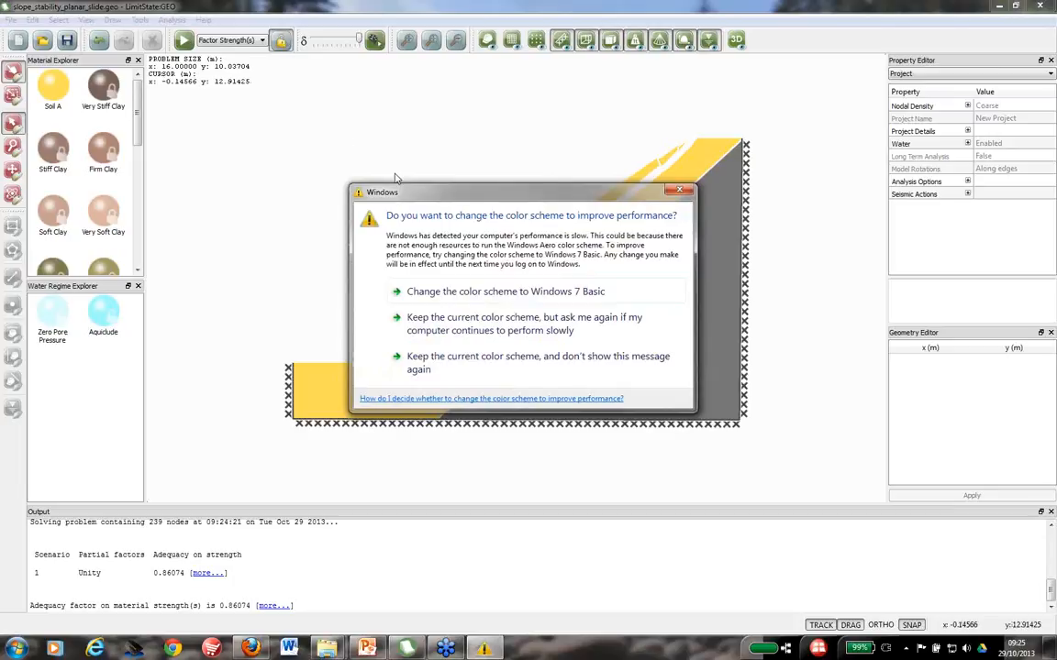
pyautogui.click(679, 190)
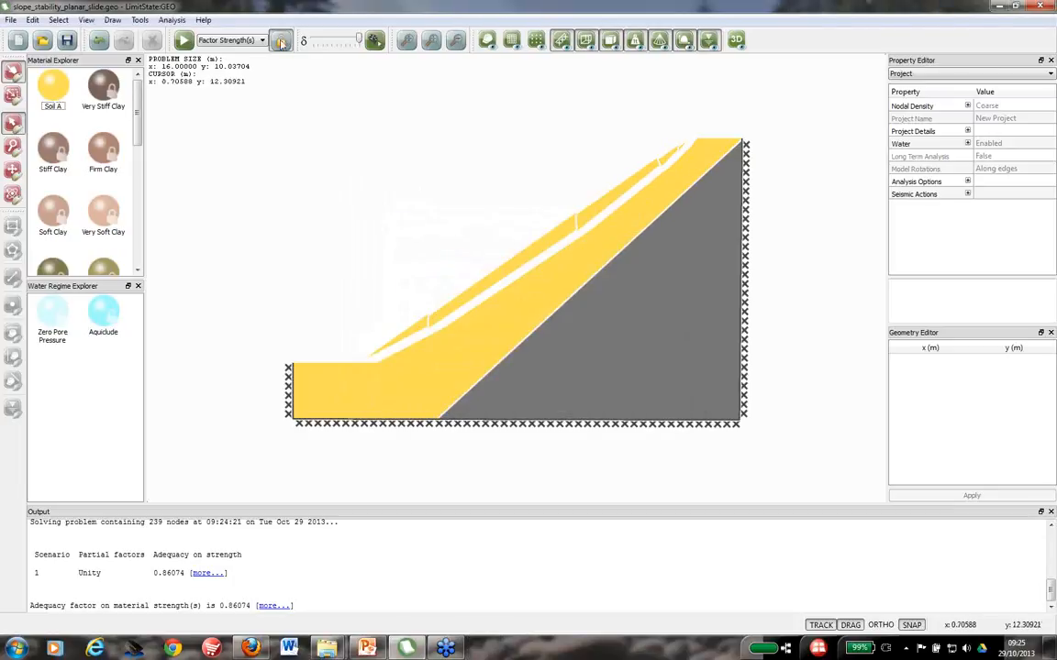
# Step: Unlock the planar slide model and set Soil A's drained cohesion c' to 0 kN/m² (kPa)
pyautogui.click(281, 41)
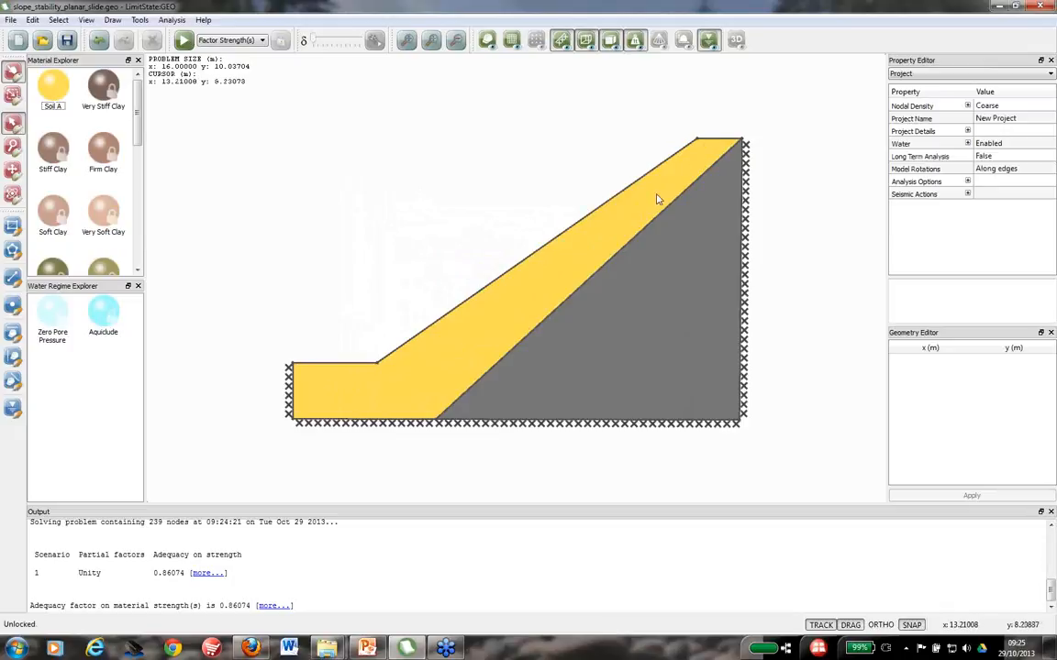
pyautogui.click(55, 85)
pyautogui.click(996, 142)
pyautogui.write('0')
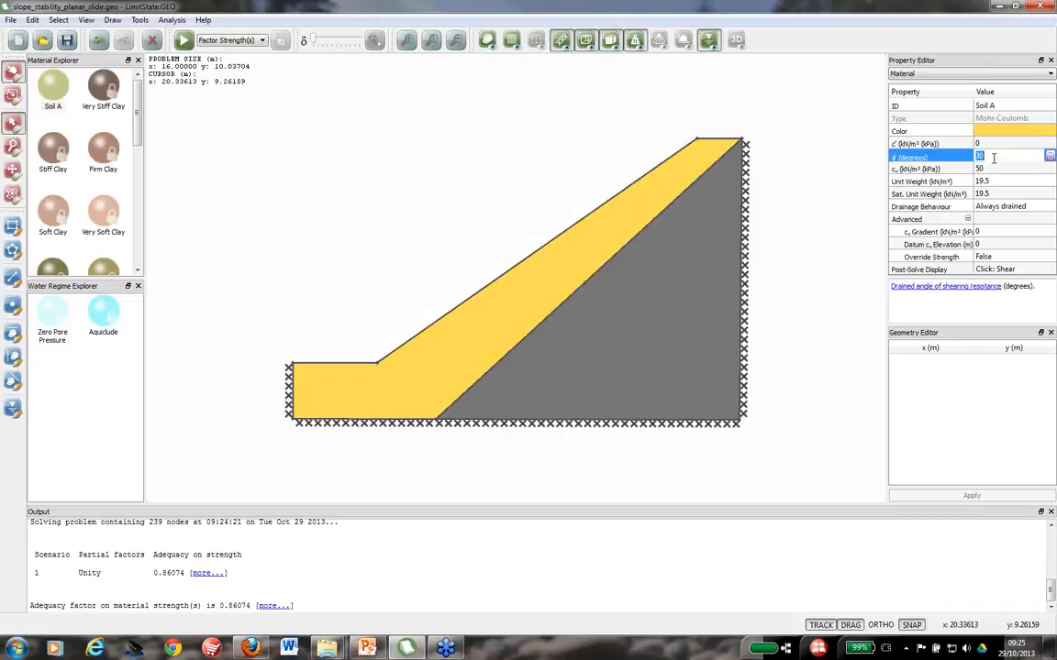
pyautogui.click(813, 171)
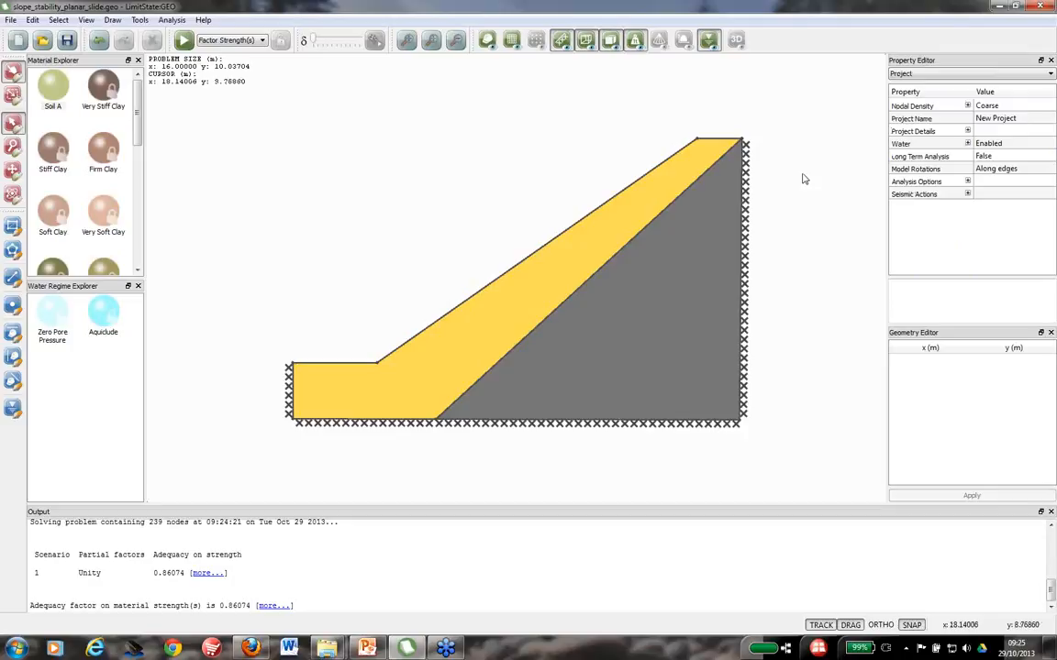
# Step: Set the artificial cohesion for Factor Strength(s) analysis to 0.1 kPa, then solve the planar slide model and unlock it
pyautogui.click(968, 182)
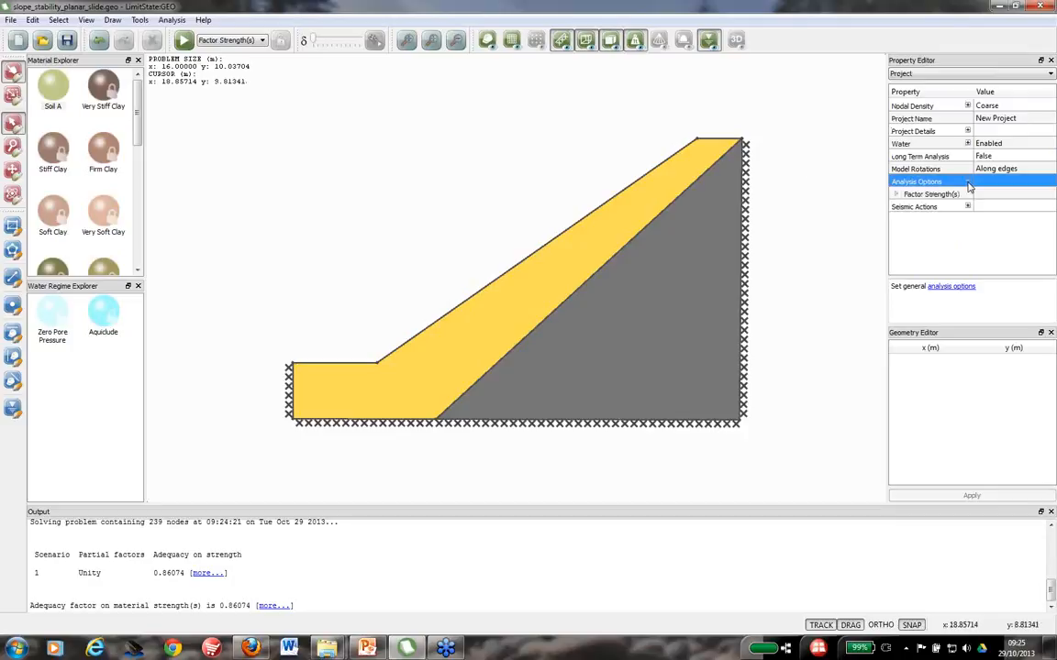
pyautogui.click(896, 196)
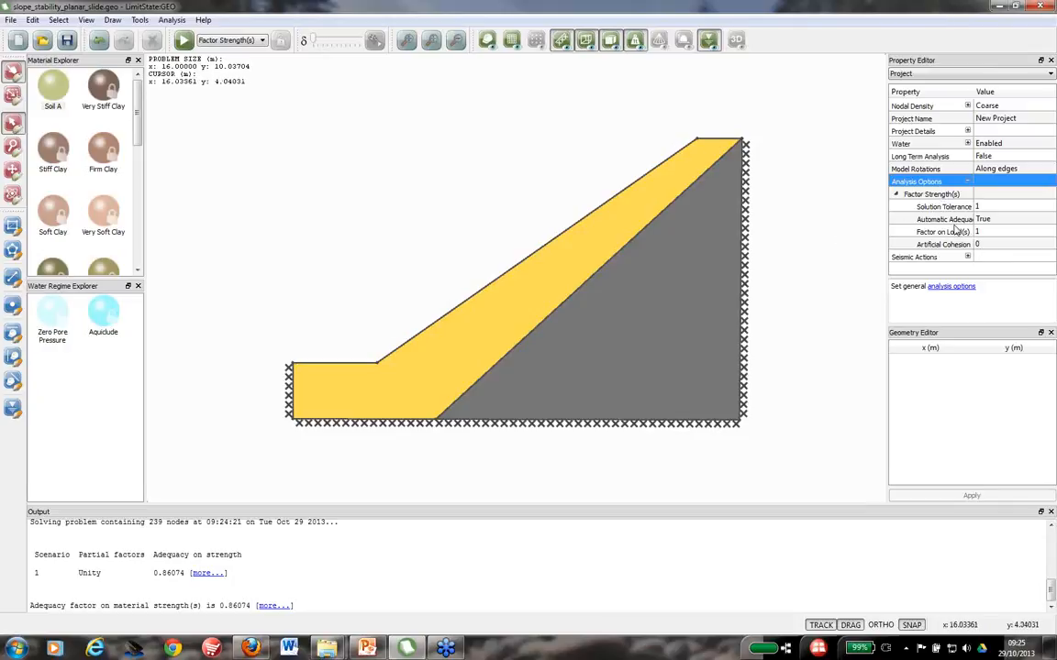
pyautogui.click(978, 245)
pyautogui.click(979, 246)
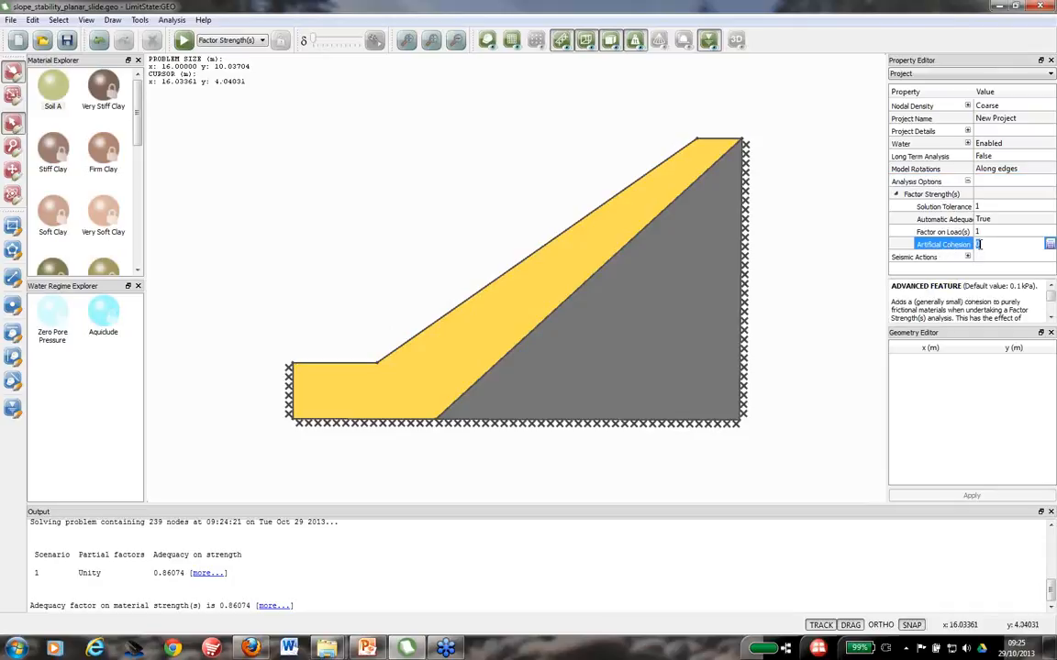
pyautogui.write('.1')
pyautogui.click(936, 234)
pyautogui.click(484, 169)
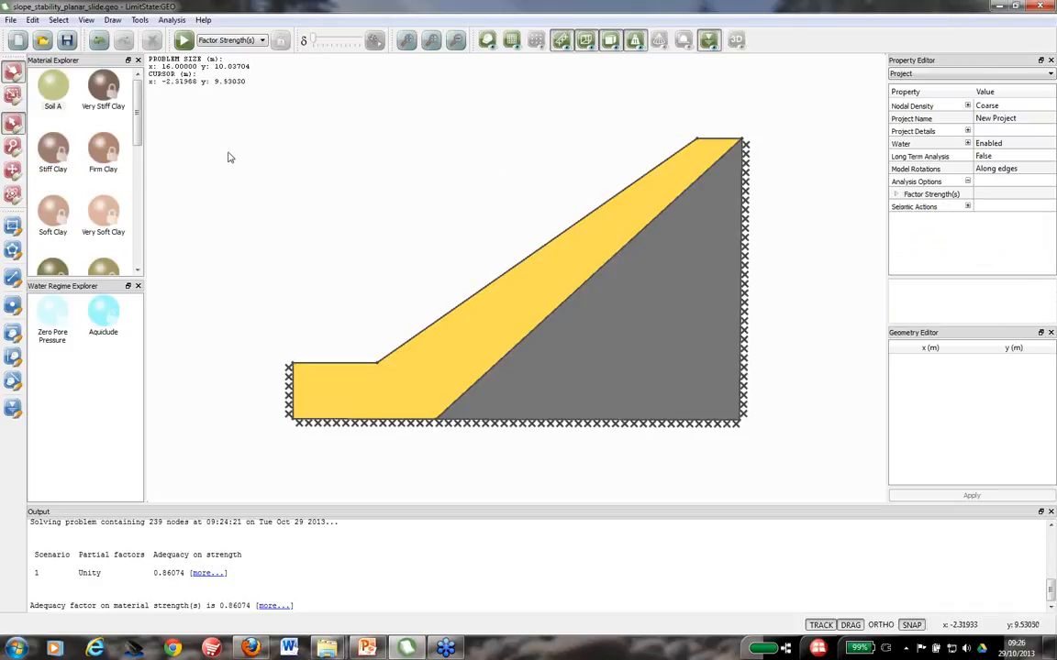
pyautogui.click(184, 40)
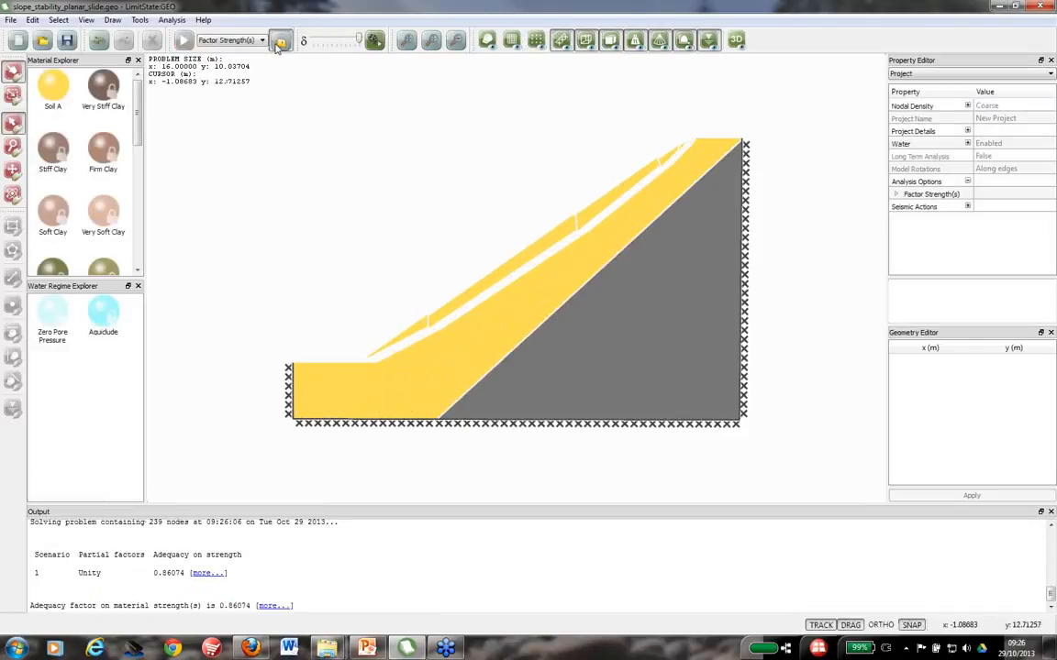
pyautogui.click(280, 41)
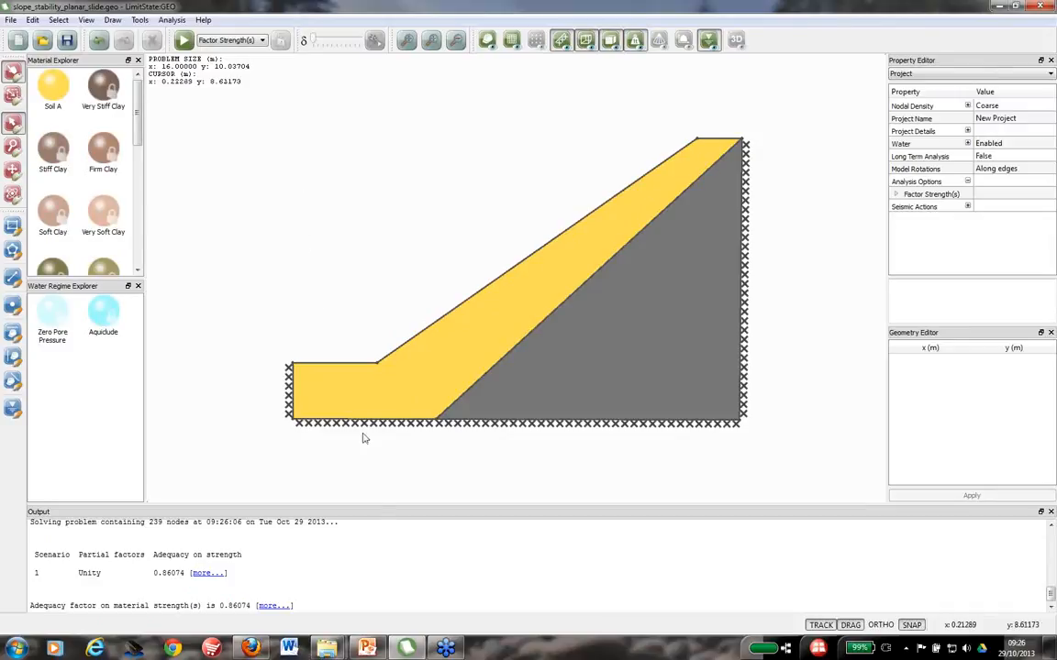
# Step: Switch to the PowerPoint slide show and advance from the Demonstration slide to the Verification slide
pyautogui.moveTo(368, 649)
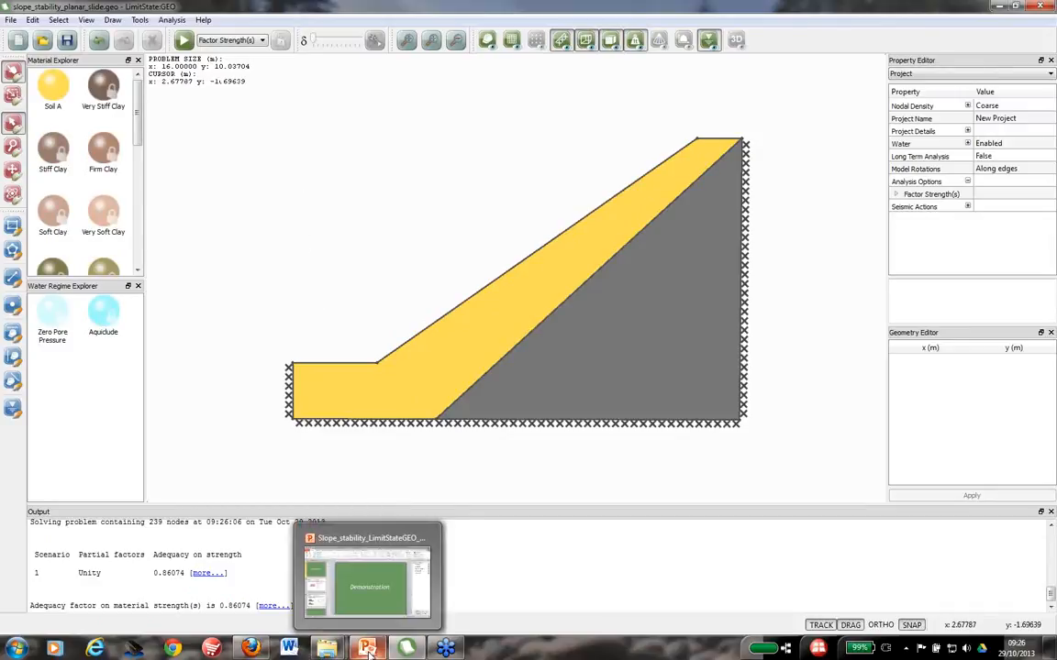
pyautogui.click(368, 649)
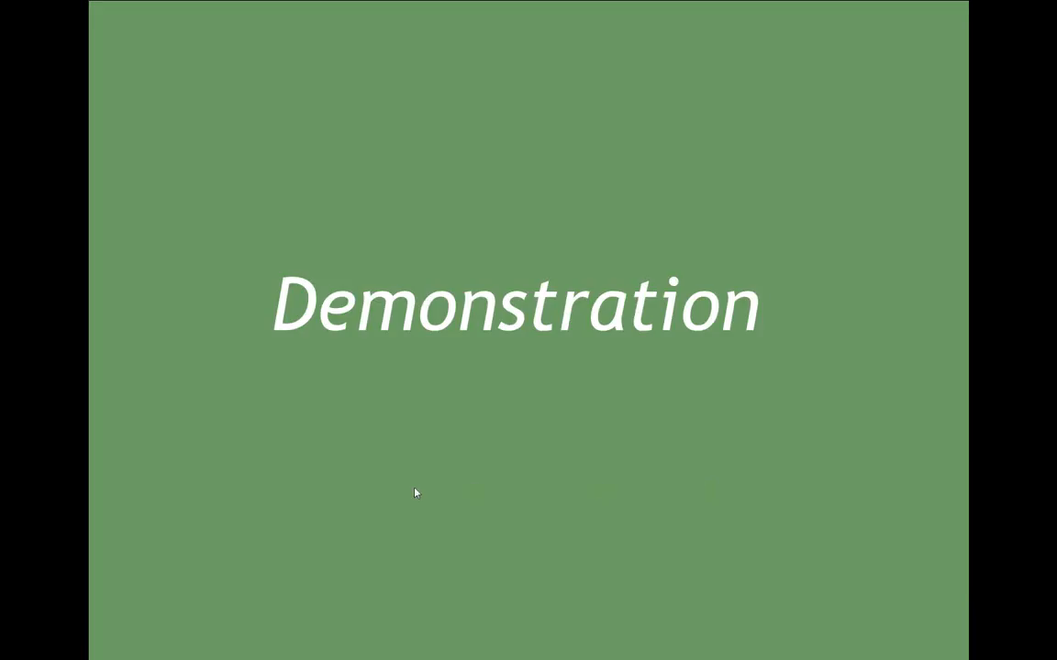
pyautogui.click(414, 493)
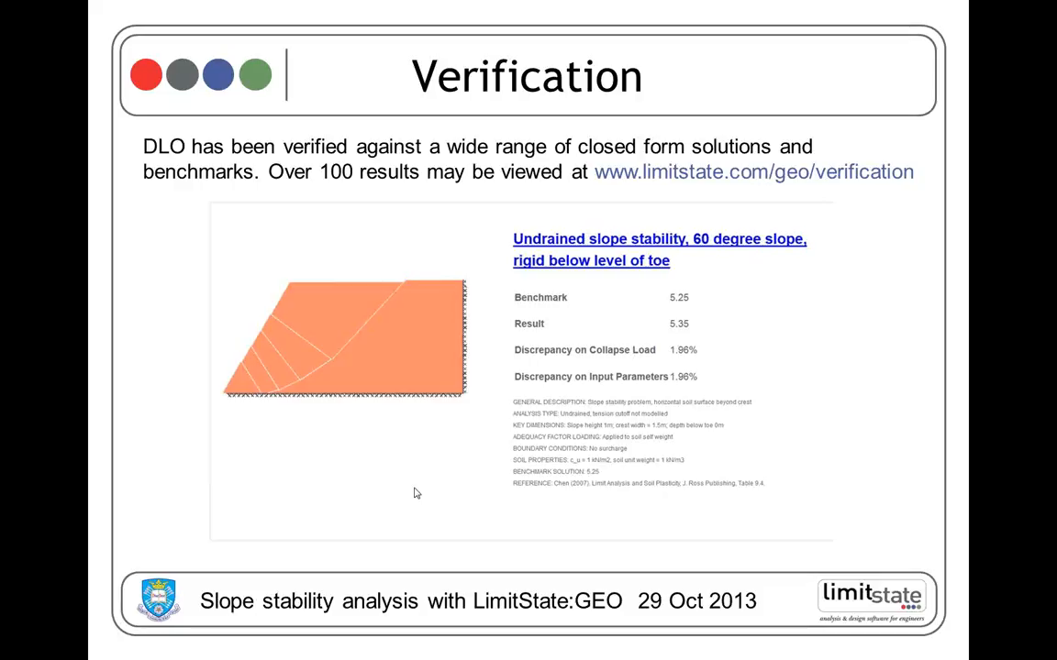
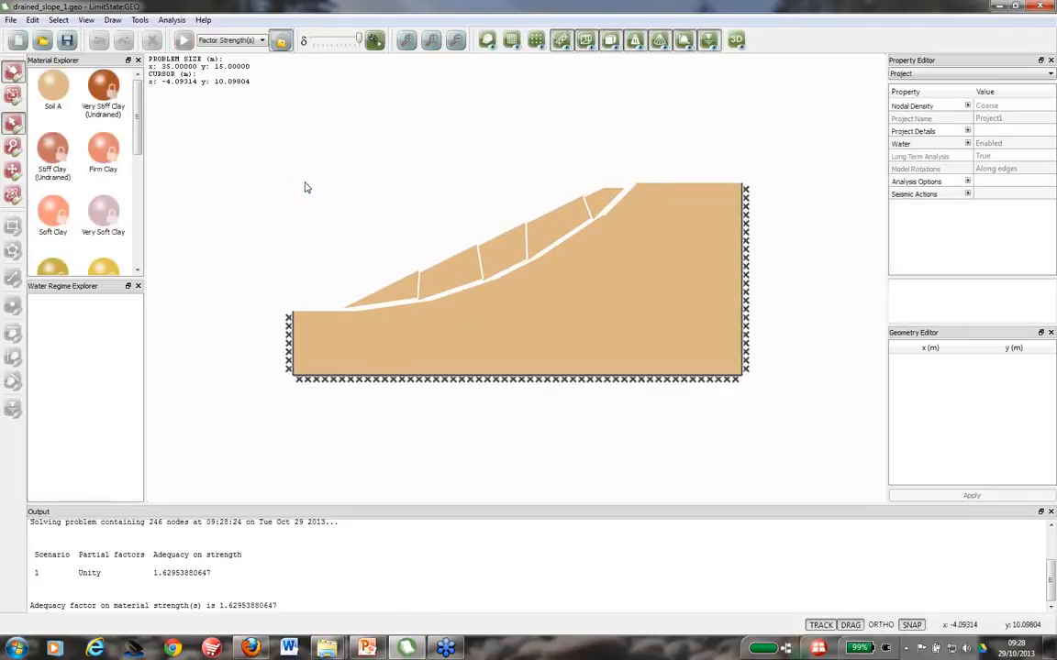
# Step: Unlock the drained slope model and apply the EC7 DA1/2 partial factor set to its single scenario, reviewing the load and material factors
pyautogui.click(280, 40)
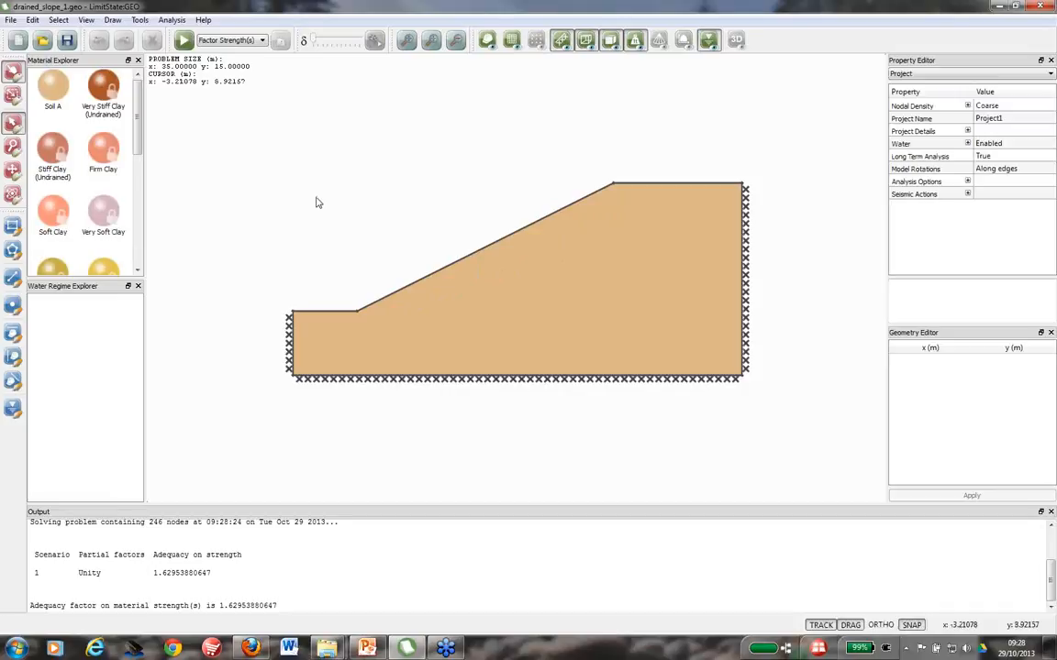
pyautogui.click(172, 20)
pyautogui.click(188, 42)
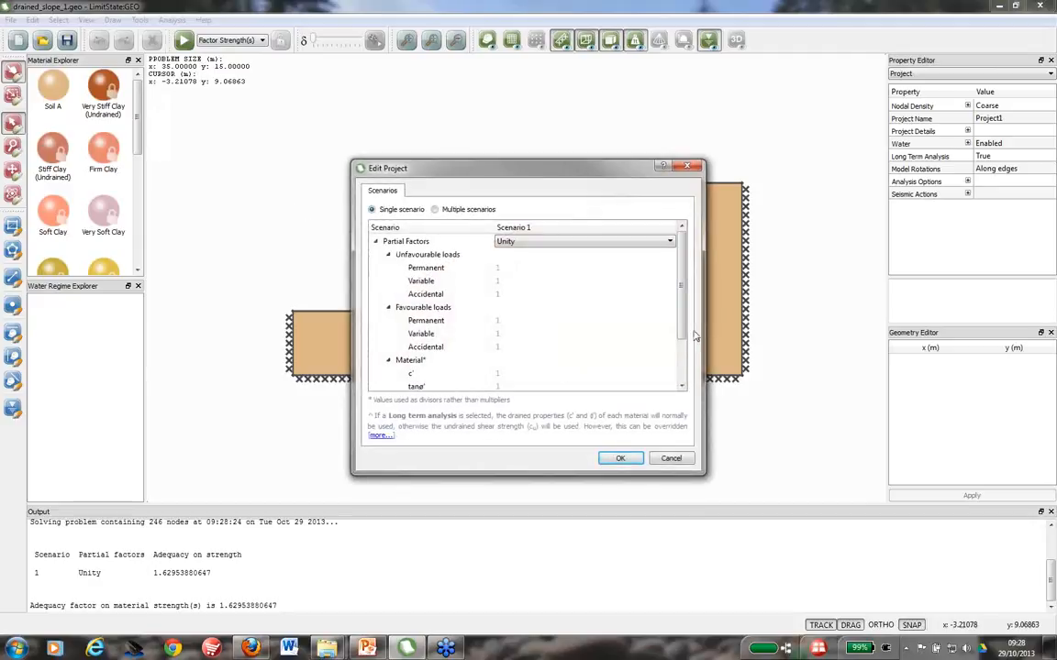
pyautogui.scroll(-2, 615, 285)
pyautogui.scroll(3, 677, 362)
pyautogui.moveTo(680, 304)
pyautogui.mouseDown()
pyautogui.moveTo(680, 347)
pyautogui.moveTo(680, 299)
pyautogui.mouseUp()
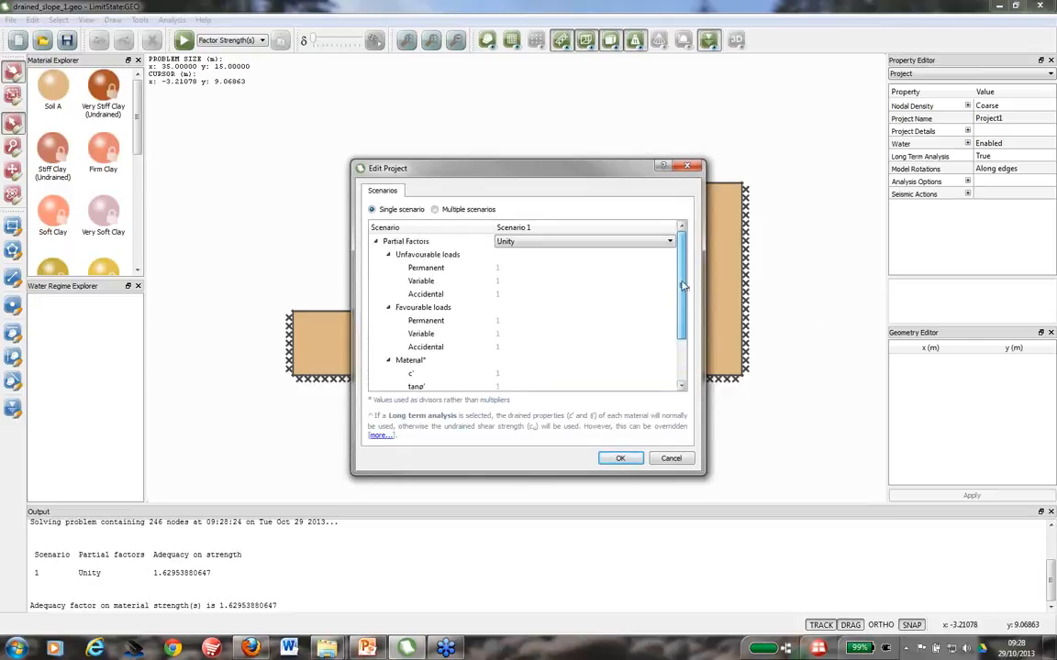
pyautogui.click(599, 243)
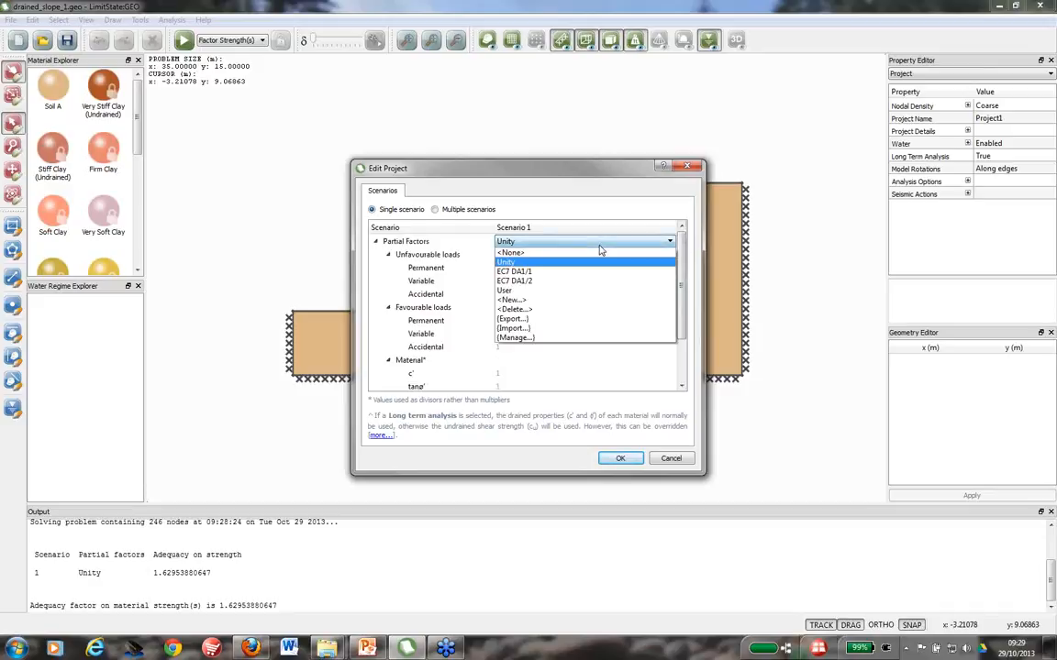
pyautogui.click(525, 280)
pyautogui.moveTo(677, 301)
pyautogui.mouseDown()
pyautogui.moveTo(681, 317)
pyautogui.moveTo(682, 309)
pyautogui.mouseUp()
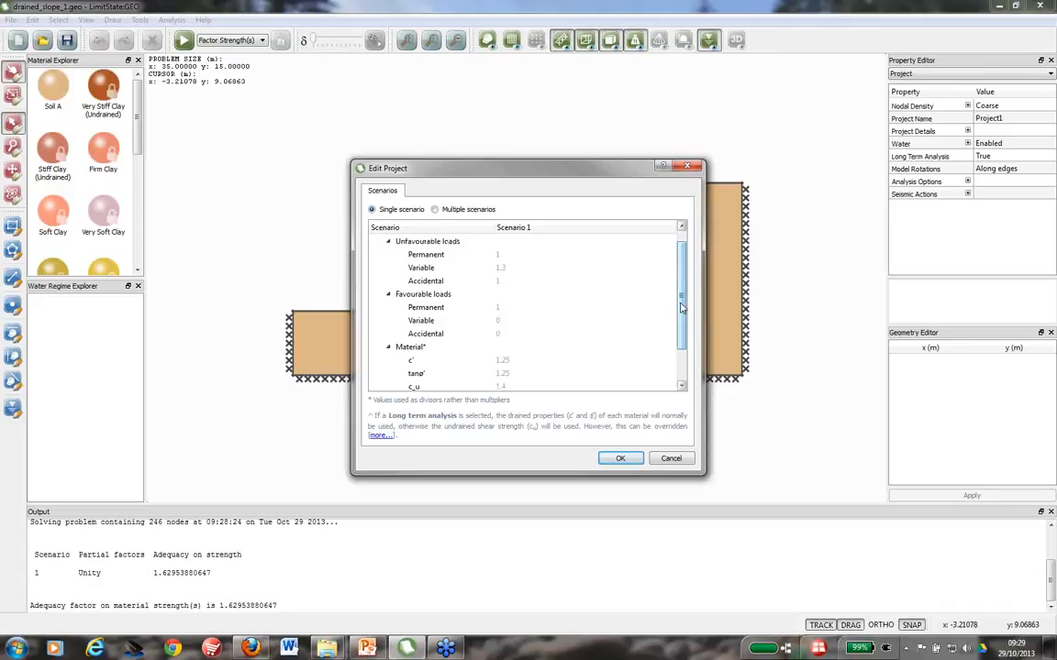
pyautogui.moveTo(682, 307); pyautogui.dragTo(680, 342)
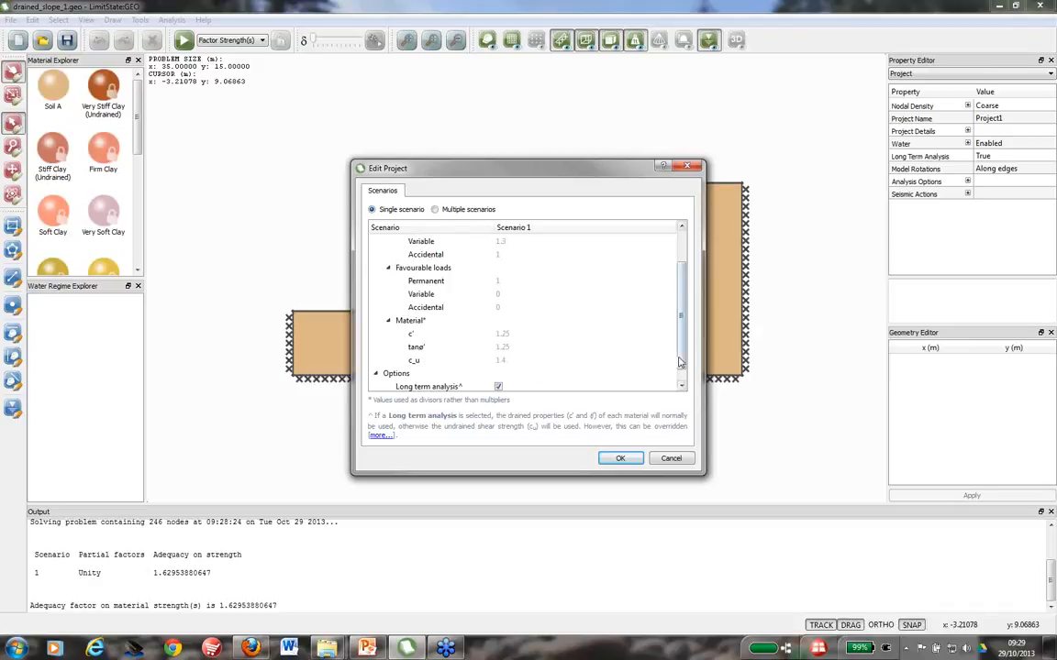
pyautogui.scroll(1, 681, 355)
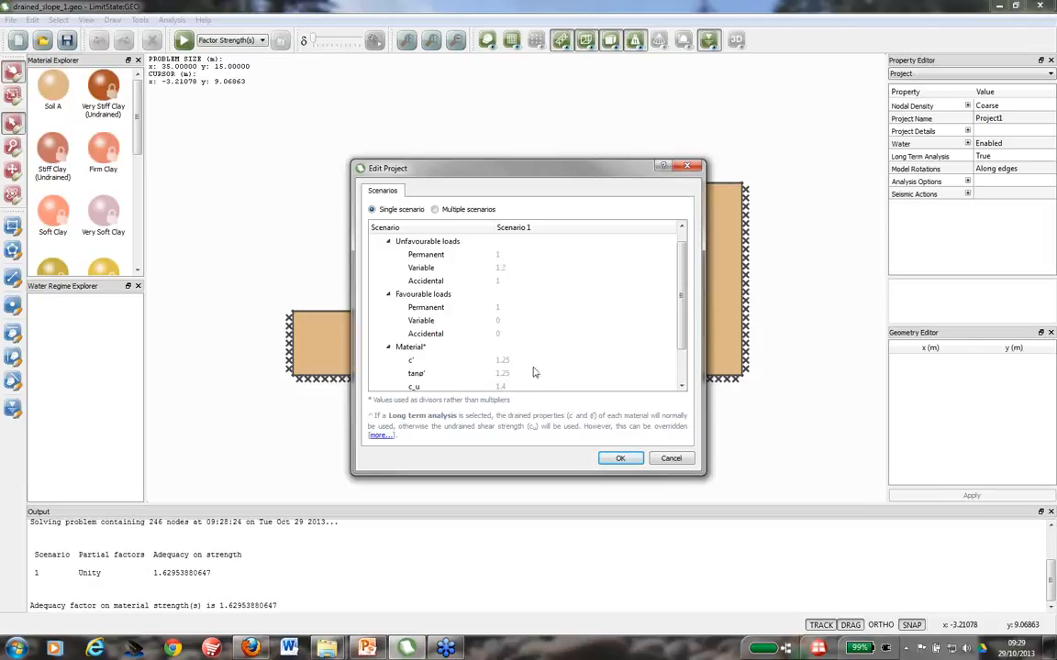
pyautogui.click(617, 459)
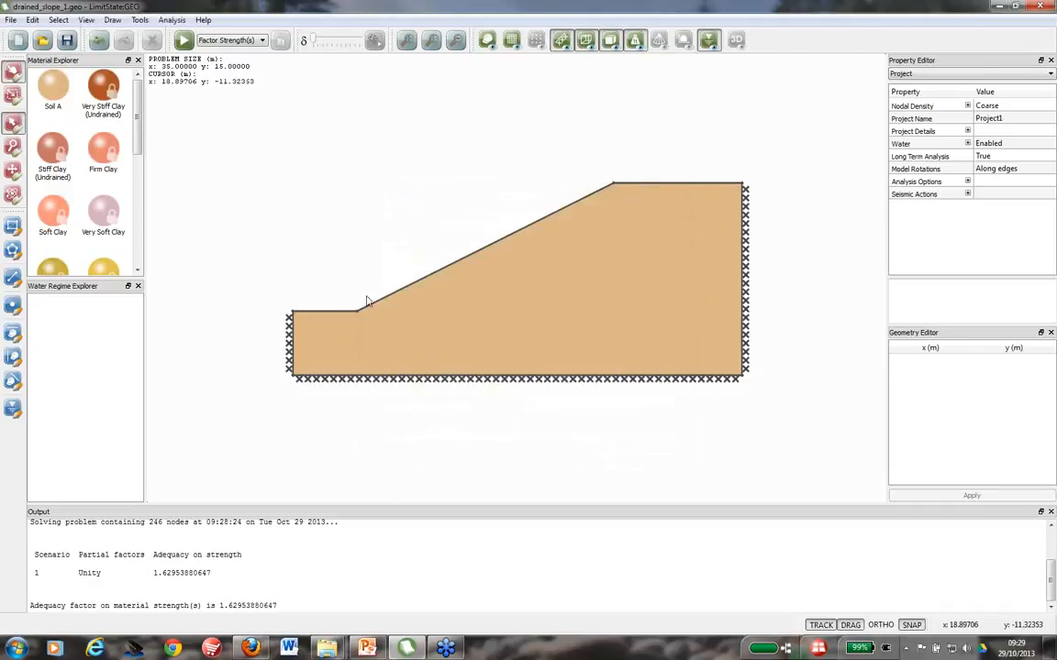
# Step: Solve the drained slope model with the Factor Strength(s) analysis, dismissing the Windows color scheme prompt
pyautogui.click(198, 42)
pyautogui.click(224, 105)
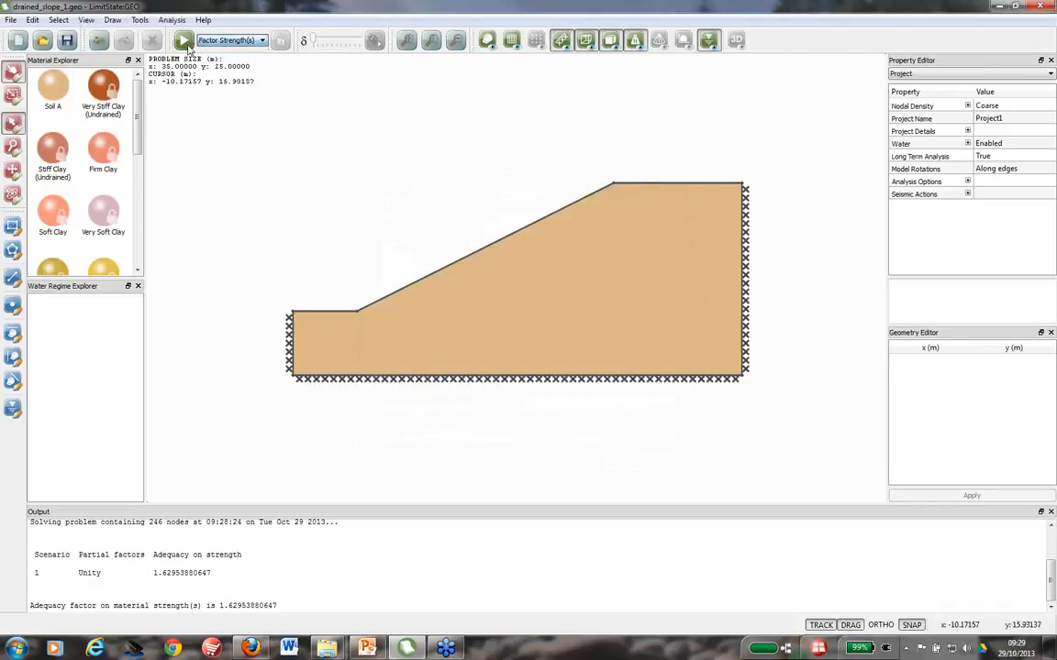
pyautogui.click(183, 42)
pyautogui.click(589, 465)
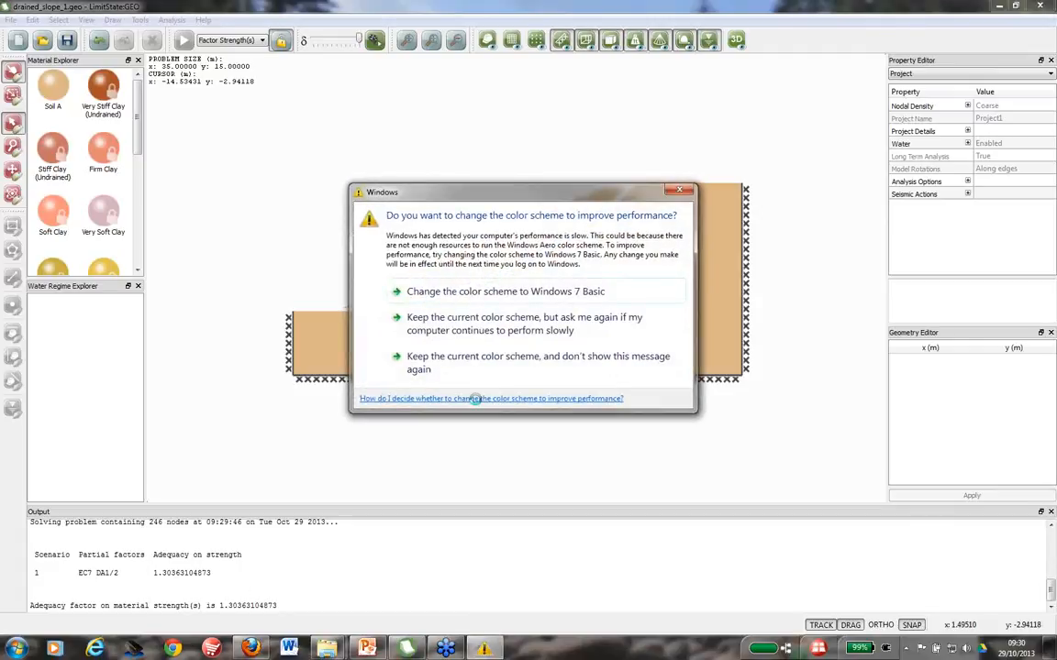
pyautogui.click(677, 192)
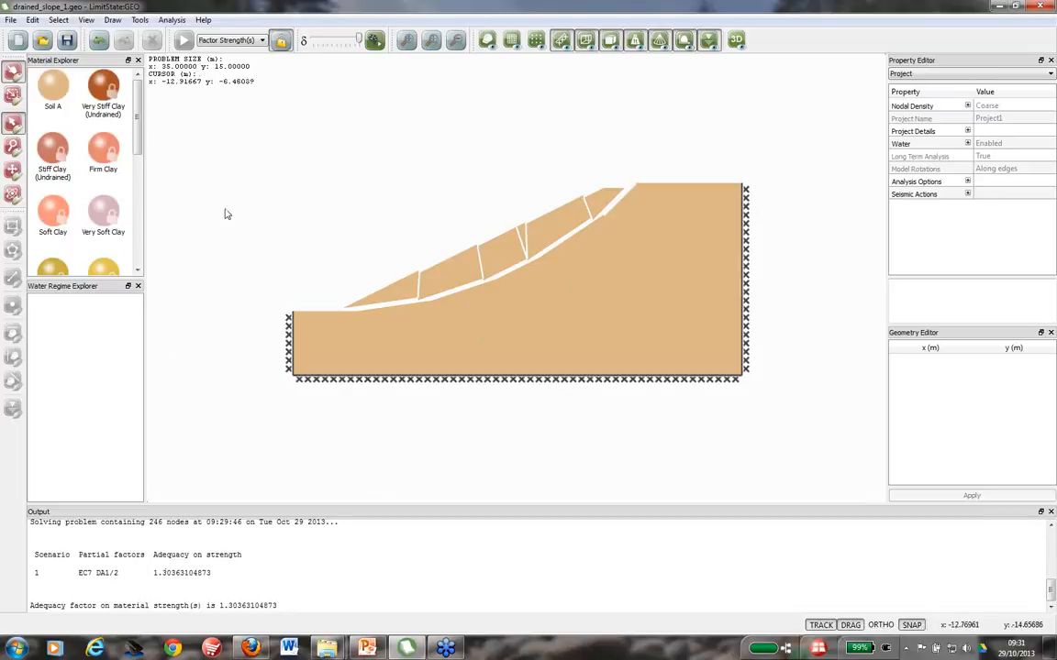
# Step: Unlock the drained slope model and apply a variable normal load of 5 kN/m² (kPa) to the horizontal crest boundary
pyautogui.click(280, 39)
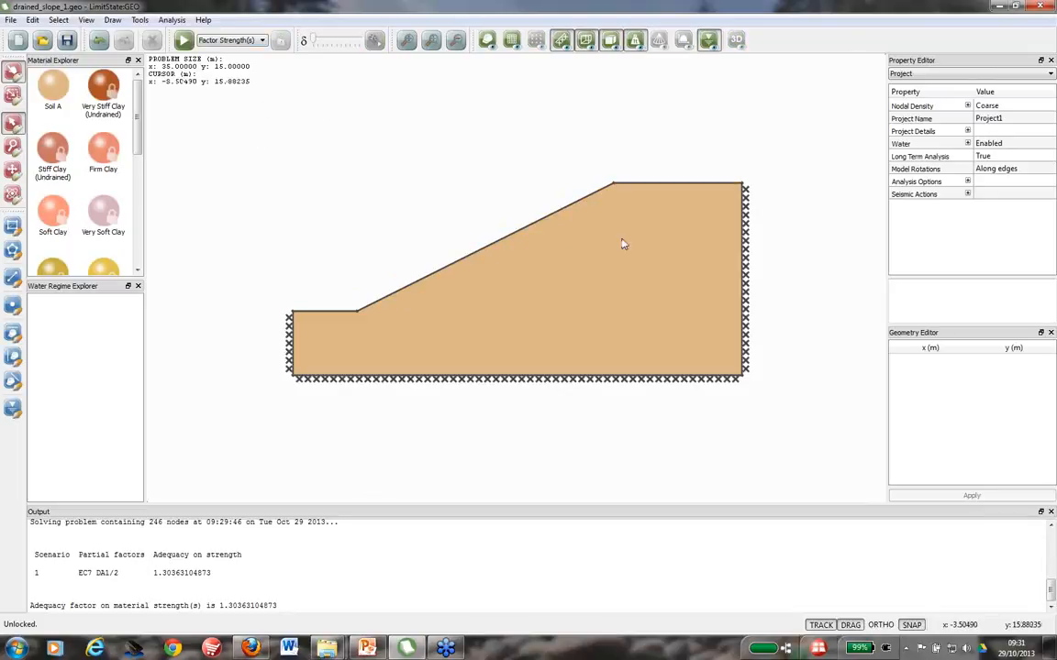
pyautogui.click(636, 185)
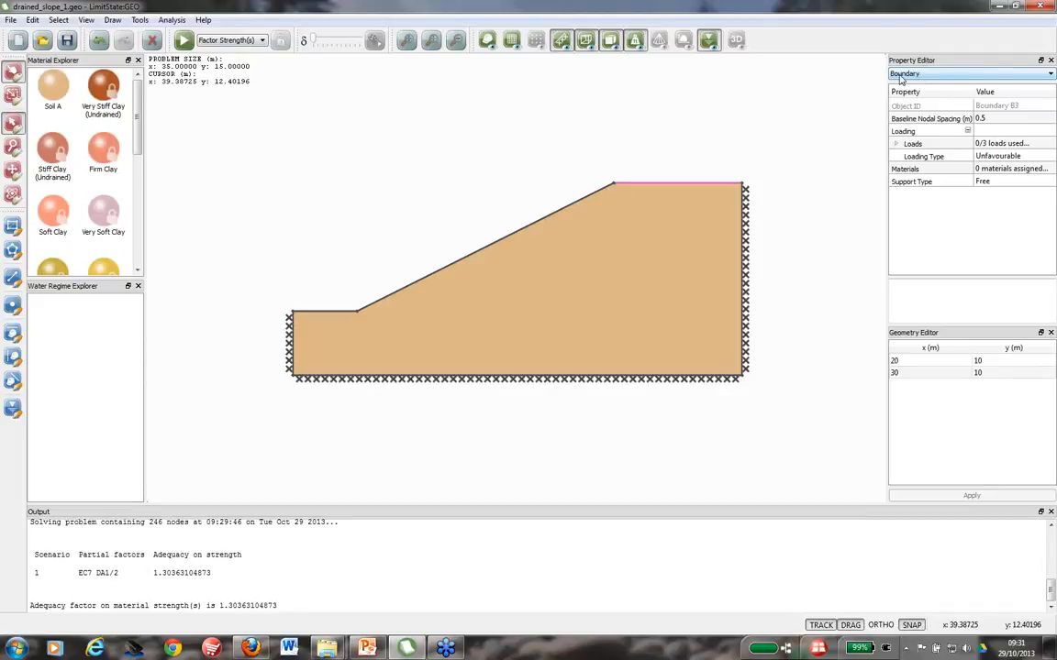
pyautogui.click(896, 144)
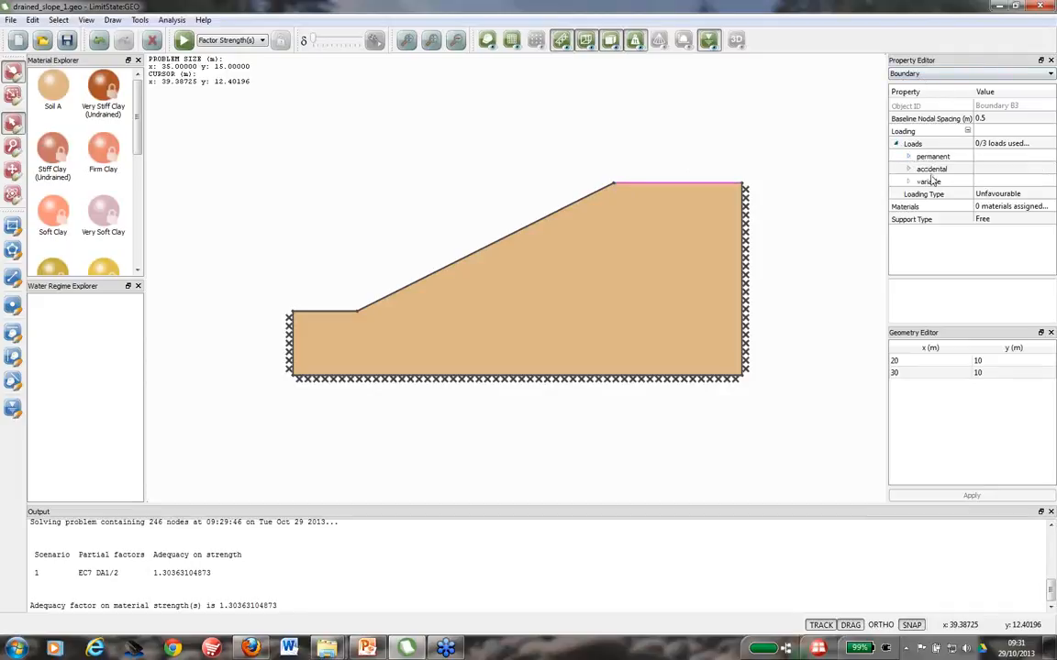
pyautogui.click(909, 184)
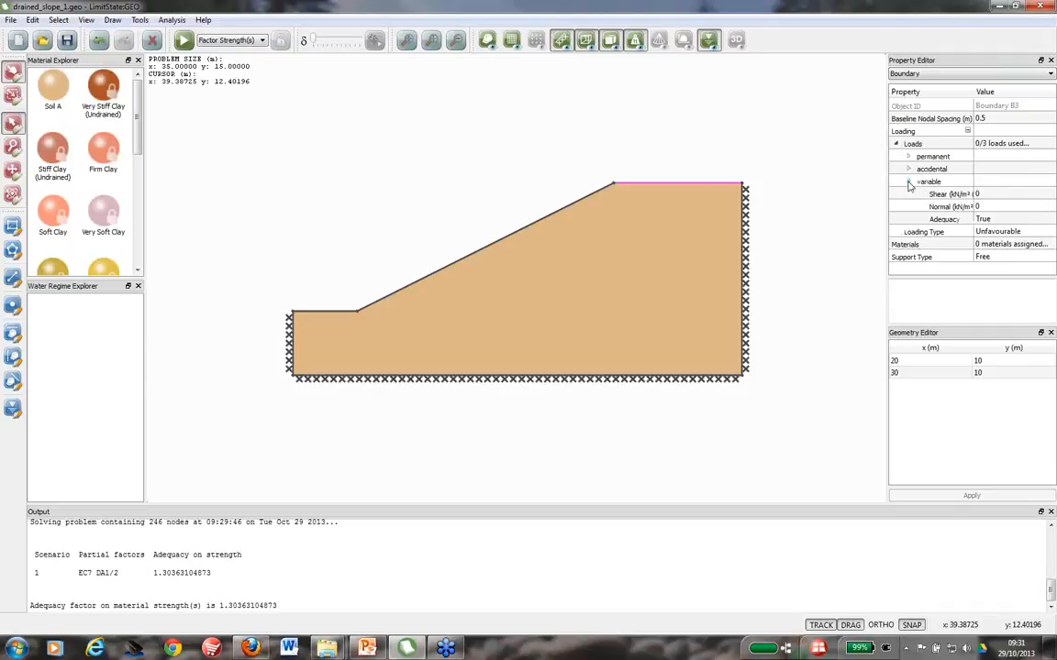
pyautogui.click(980, 206)
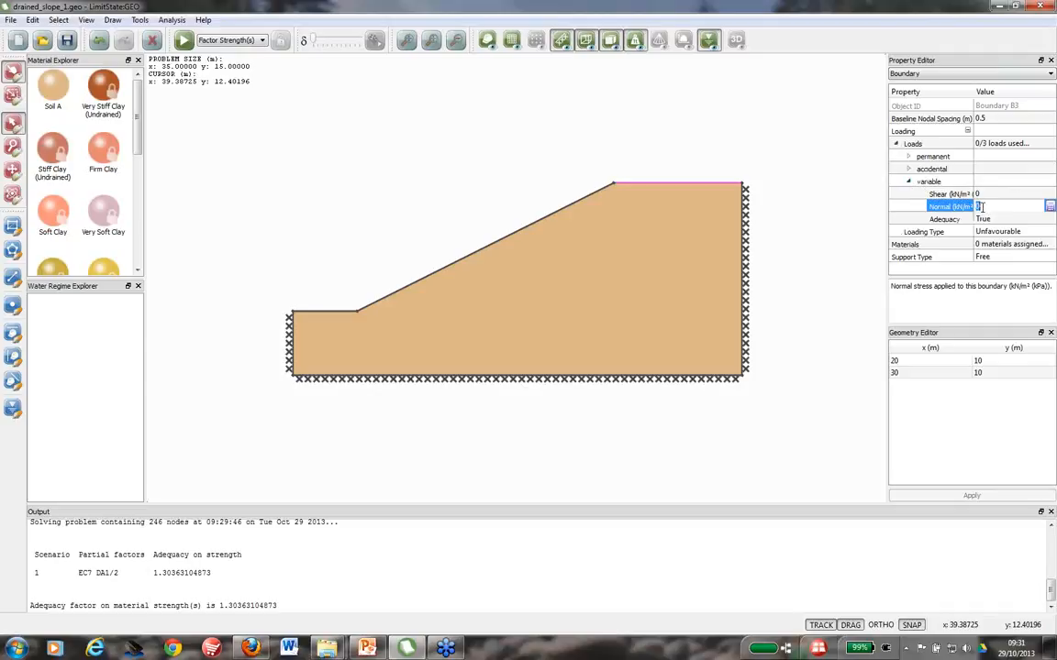
pyautogui.write('5')
# Step: Set the crest boundary's variable load Adequacy to False and choose Unfavourable as the loading type
pyautogui.click(984, 222)
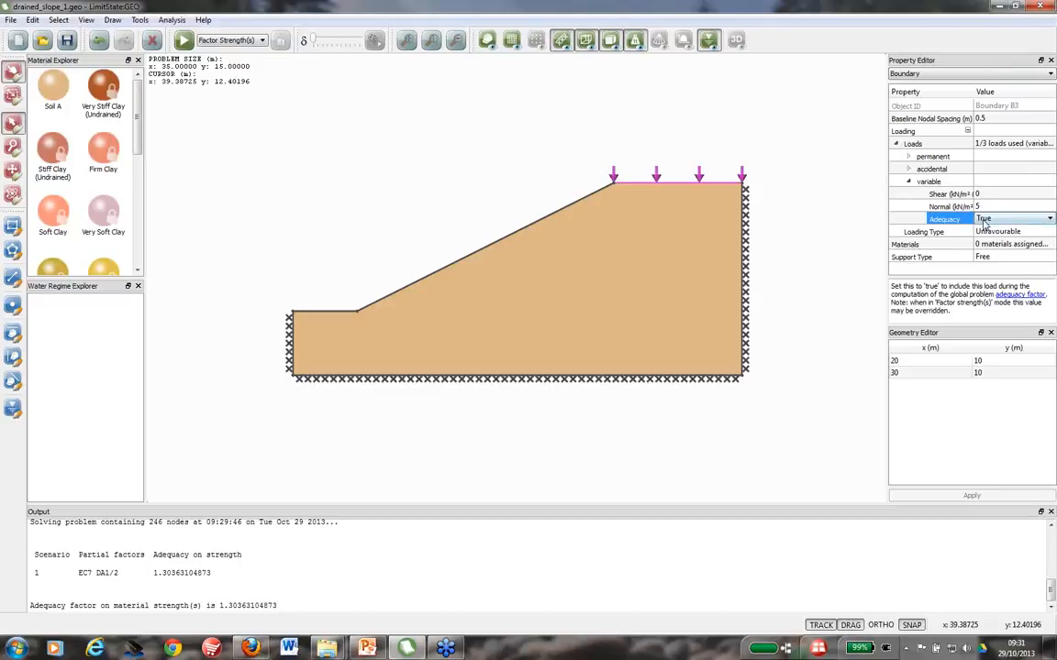
pyautogui.click(986, 221)
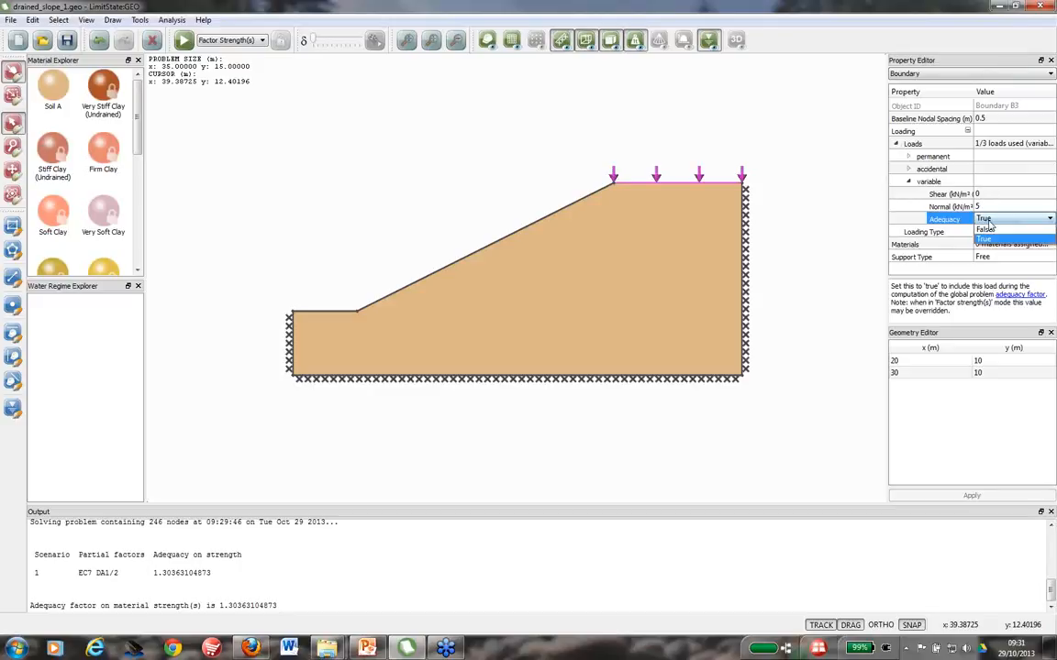
pyautogui.click(987, 230)
pyautogui.click(985, 220)
pyautogui.click(990, 227)
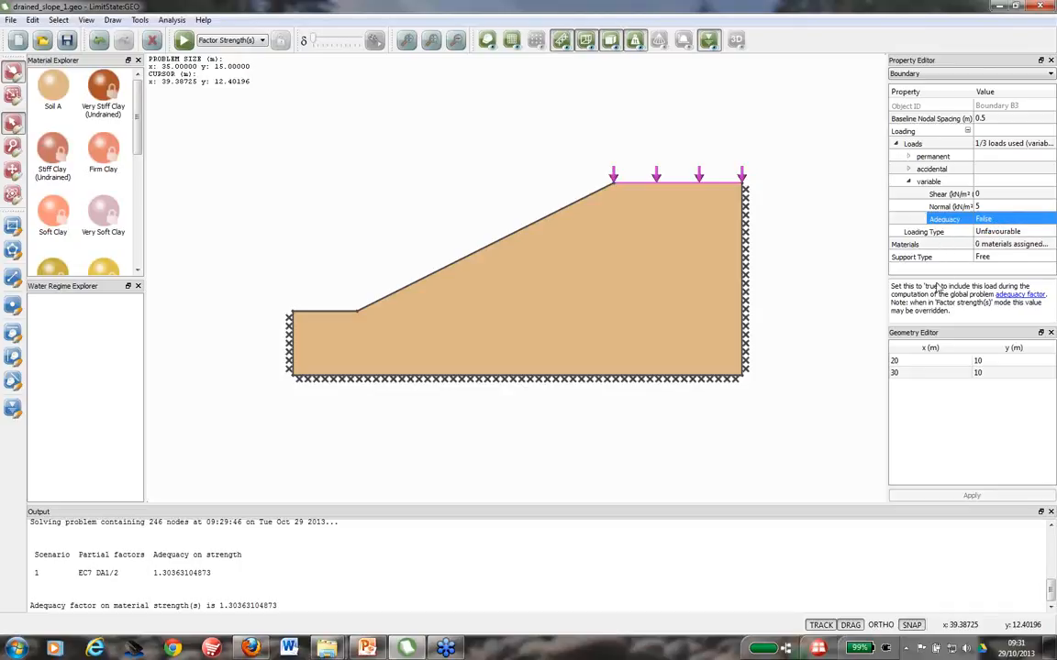
pyautogui.click(987, 233)
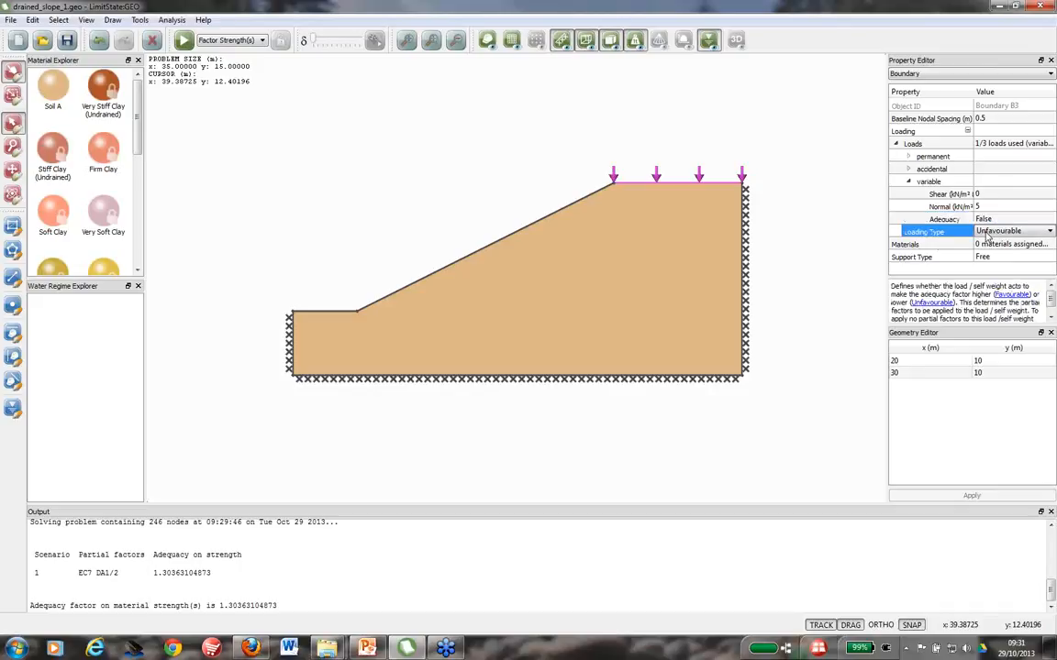
pyautogui.click(989, 233)
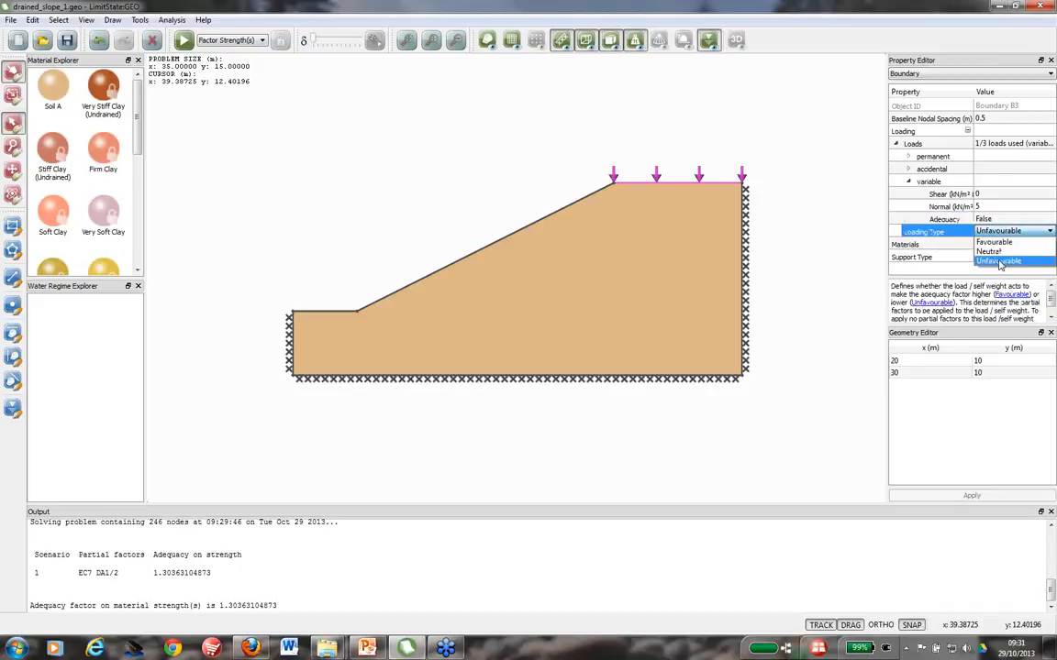
pyautogui.click(1000, 262)
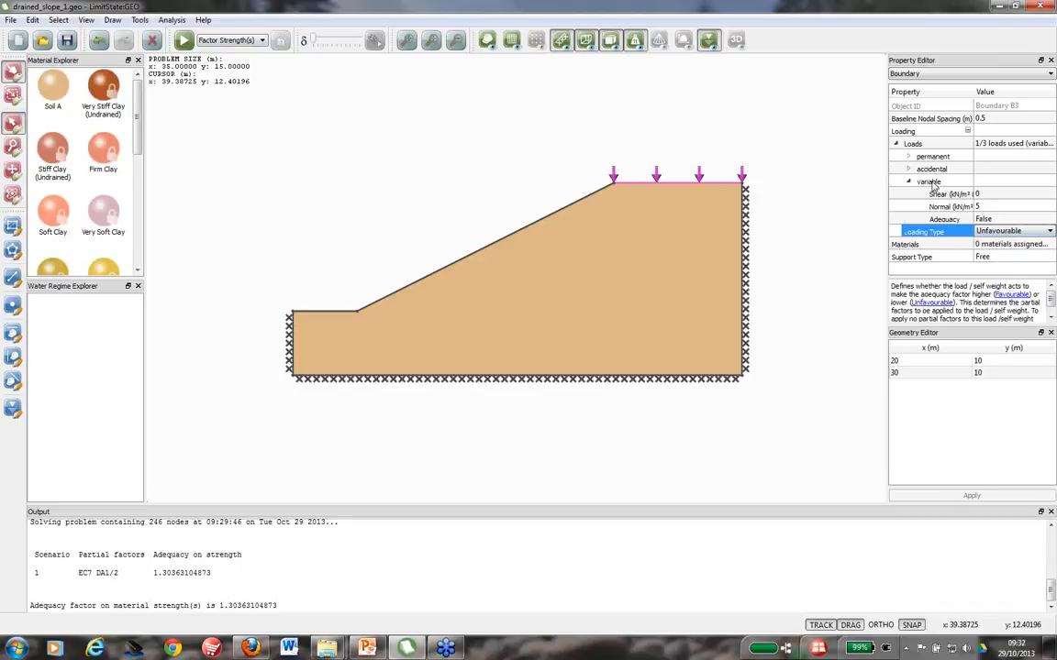
# Step: Review the EC7 DA1/2 partial factors of the single scenario, checking the factor on unfavourable variable loads
pyautogui.click(830, 210)
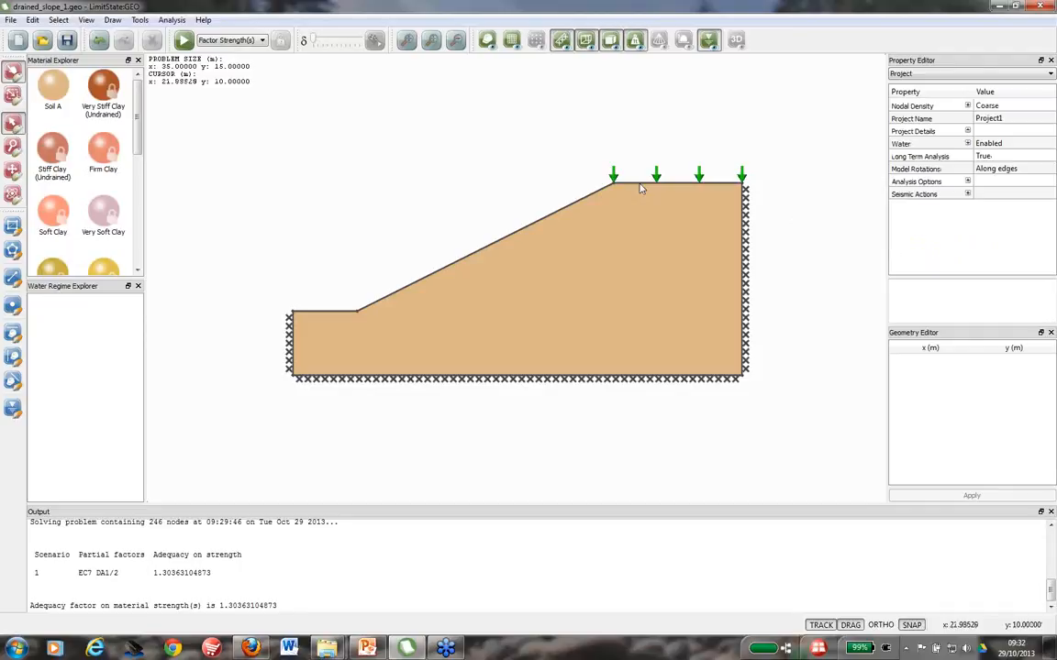
pyautogui.click(181, 24)
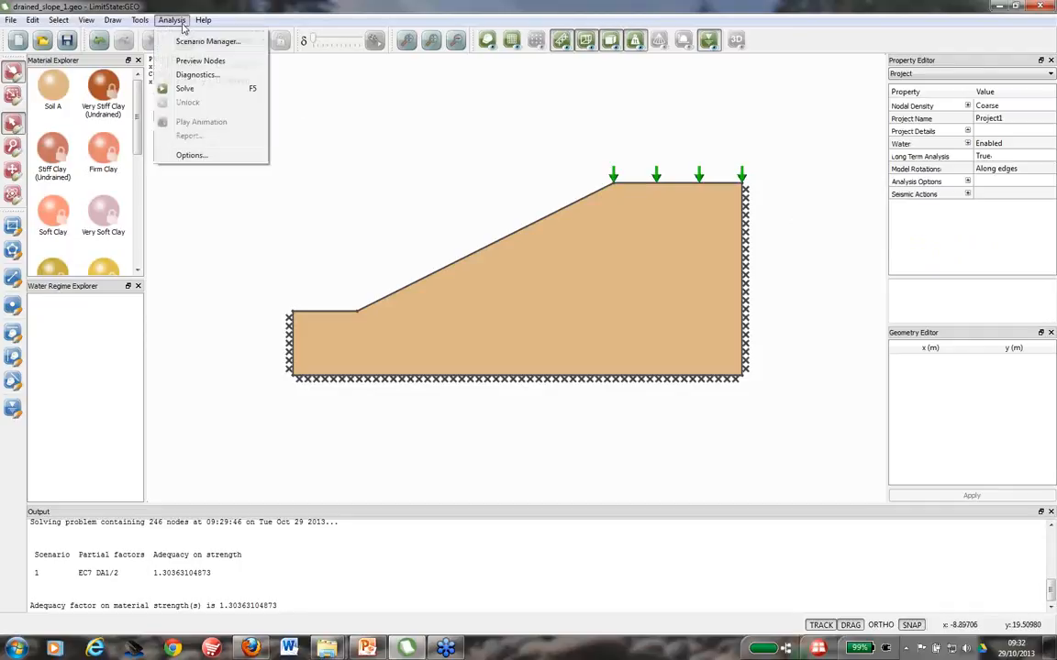
pyautogui.click(191, 42)
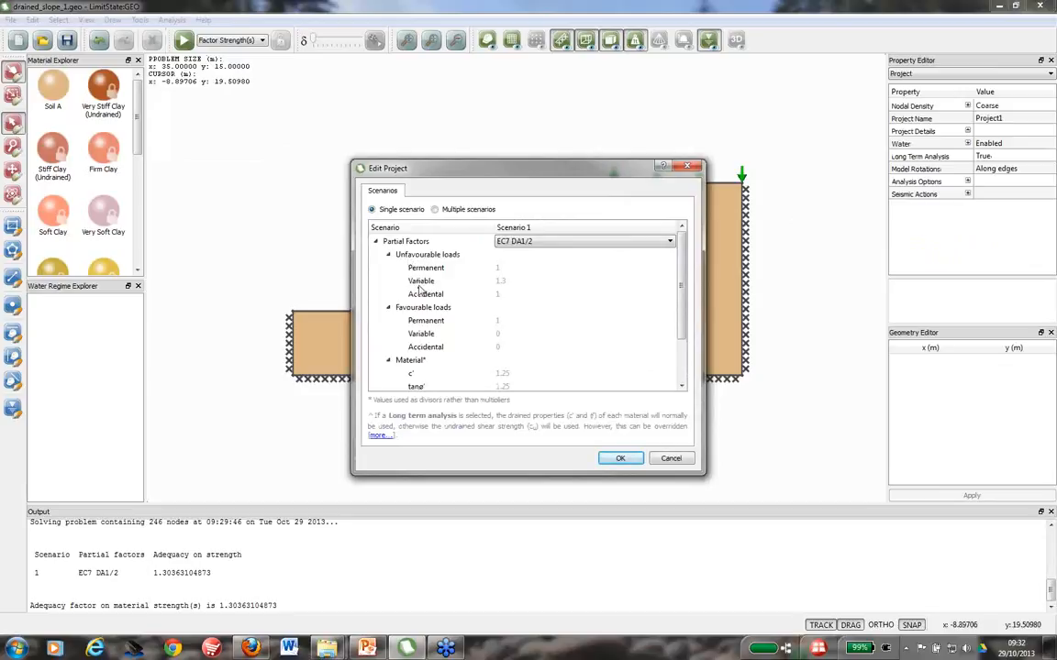
pyautogui.click(508, 285)
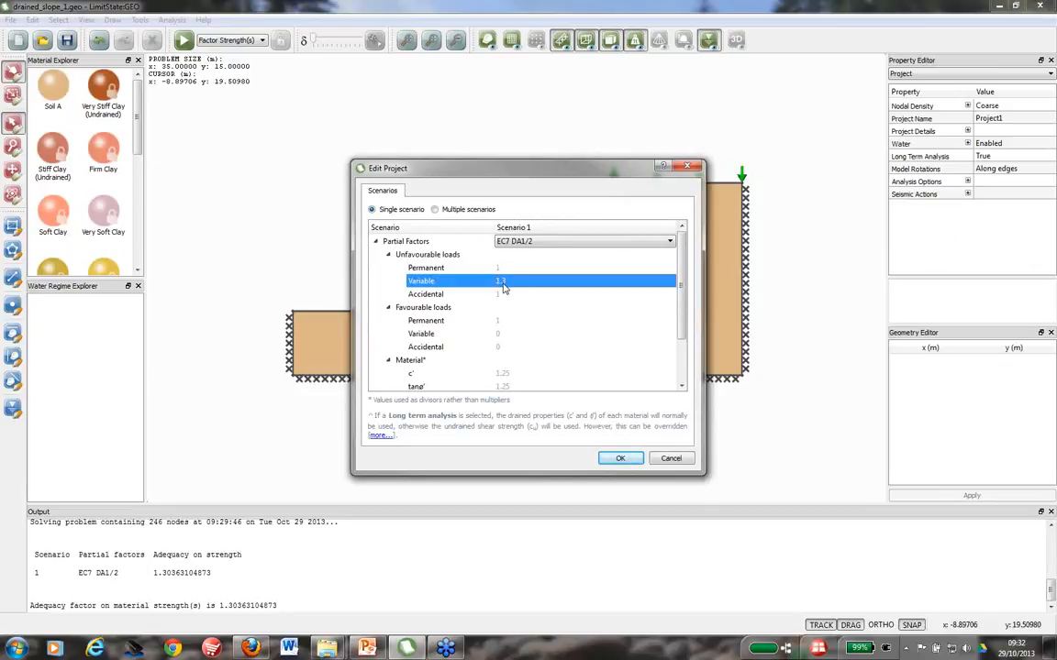
pyautogui.click(618, 458)
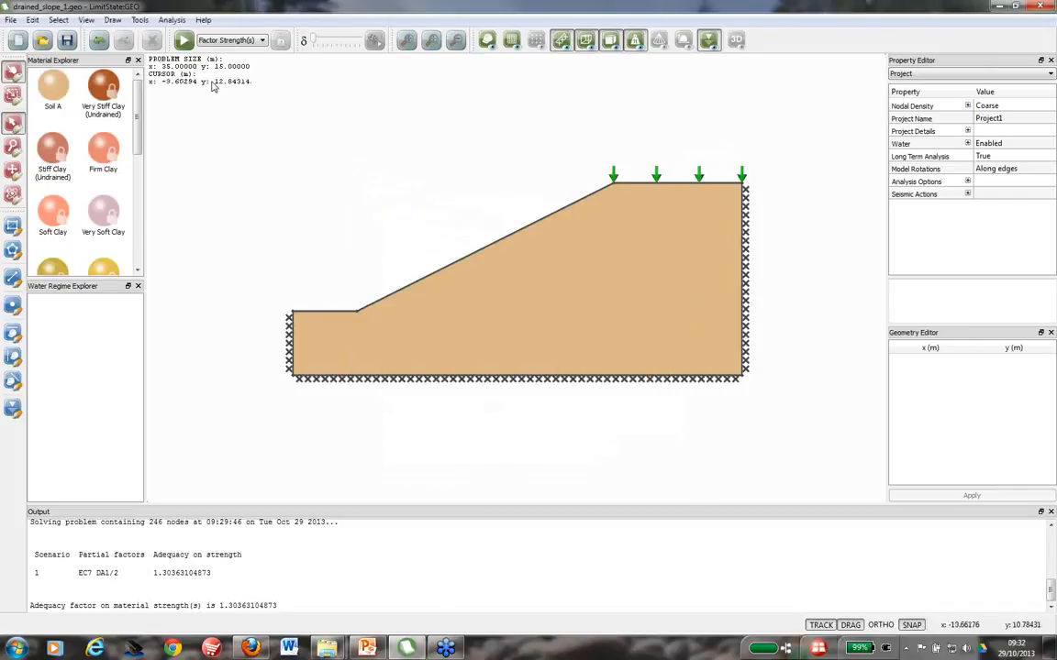
# Step: Solve the surcharged slope model with the Factor Strength(s) analysis, accepting the diagnostics warning about load factors
pyautogui.click(183, 40)
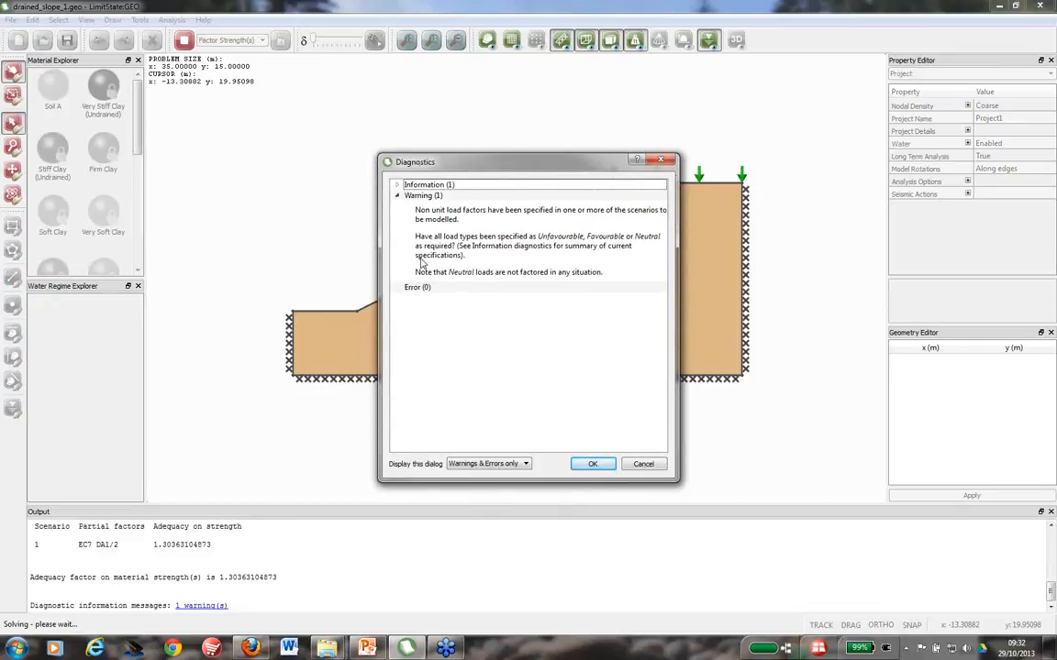
pyautogui.moveTo(539, 166); pyautogui.dragTo(473, 141)
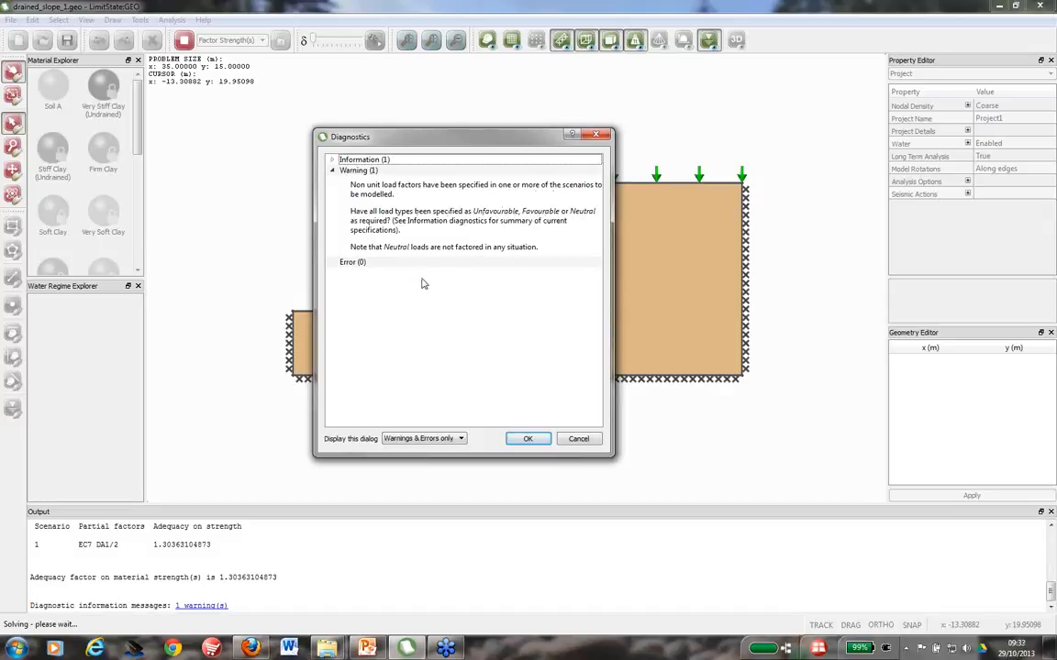
pyautogui.click(524, 439)
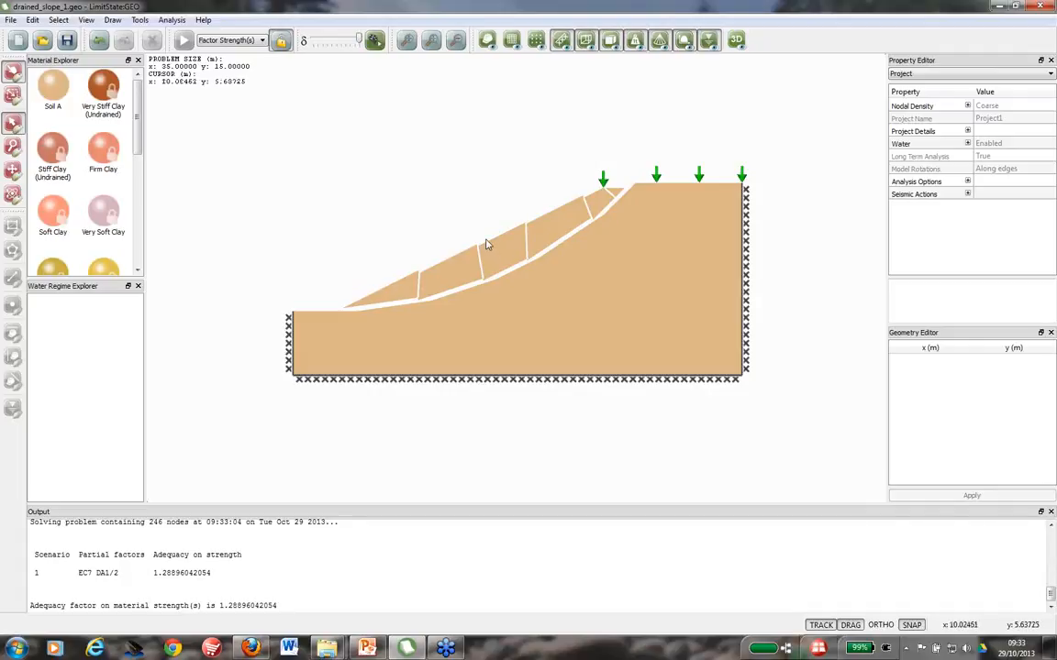
# Step: Unlock the slope model and undo the crest load edits until the surcharge is removed
pyautogui.click(281, 42)
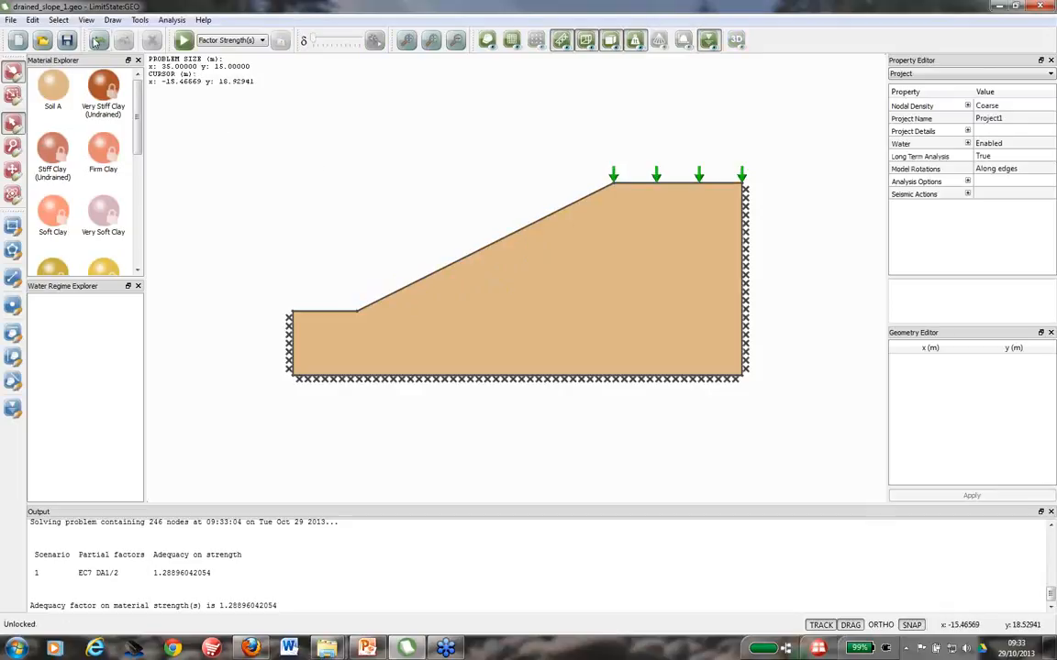
pyautogui.click(99, 42)
pyautogui.click(99, 41)
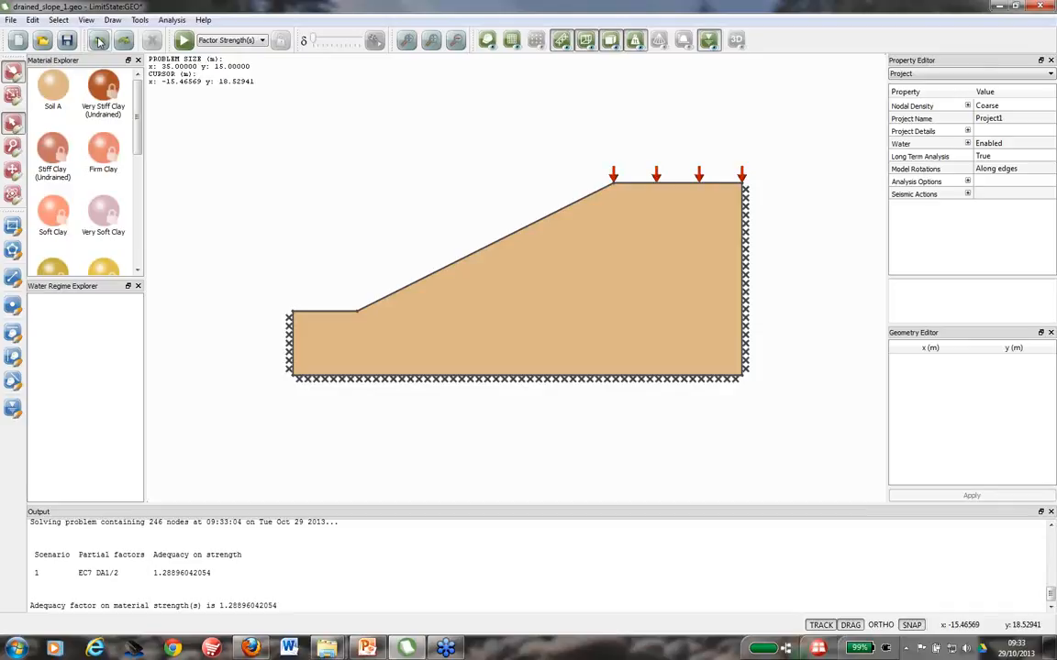
pyautogui.click(99, 41)
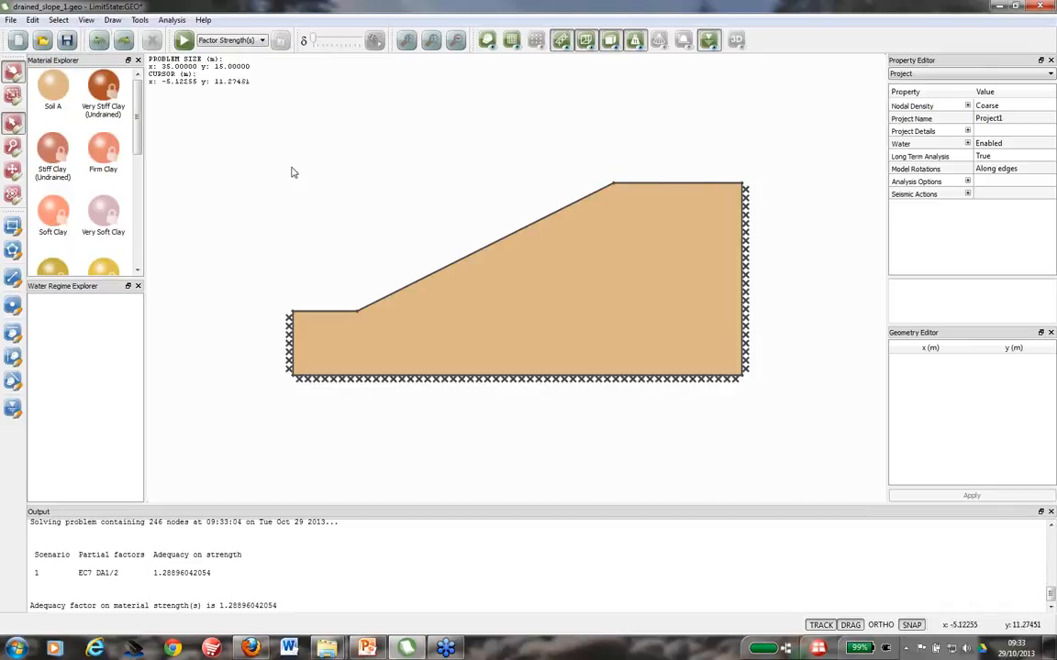
# Step: Set the single scenario's partial factor set to Unity
pyautogui.click(172, 19)
pyautogui.click(194, 42)
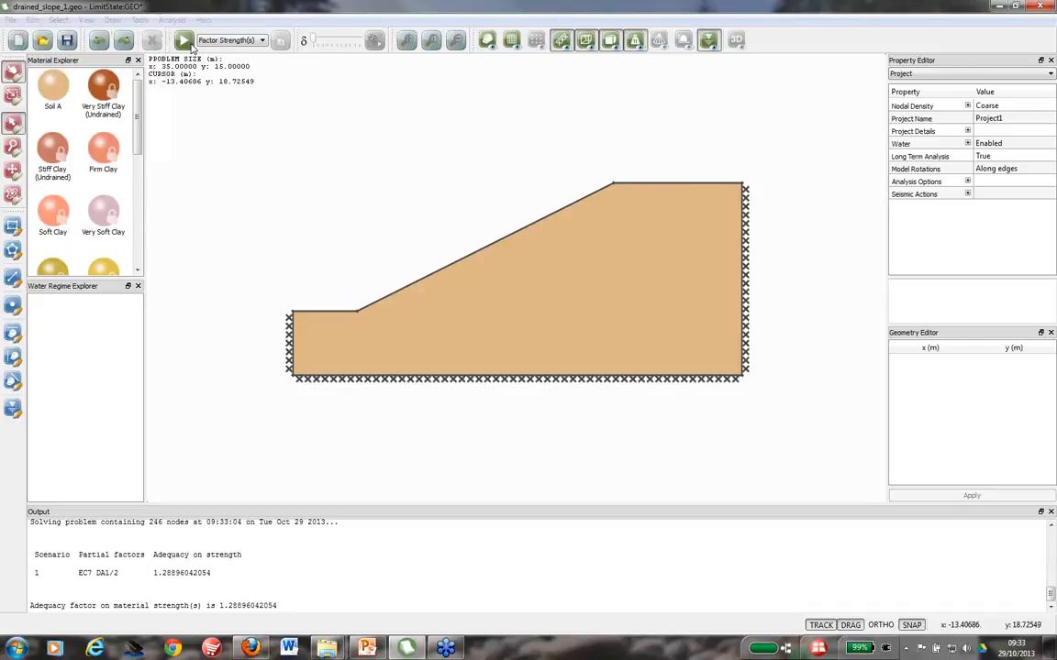
pyautogui.click(515, 241)
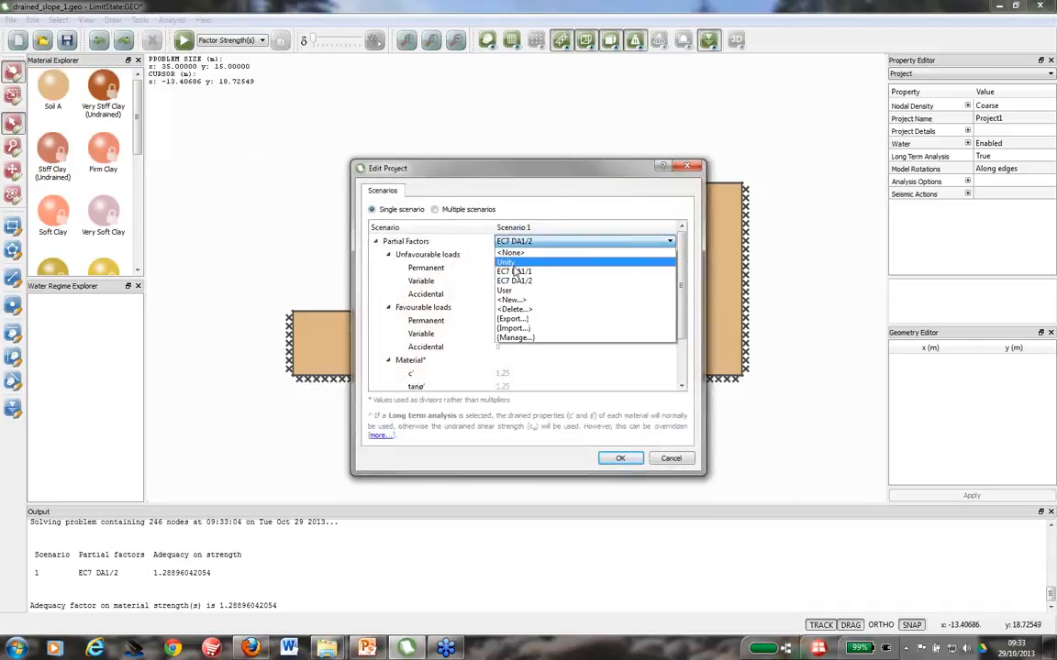
pyautogui.click(512, 263)
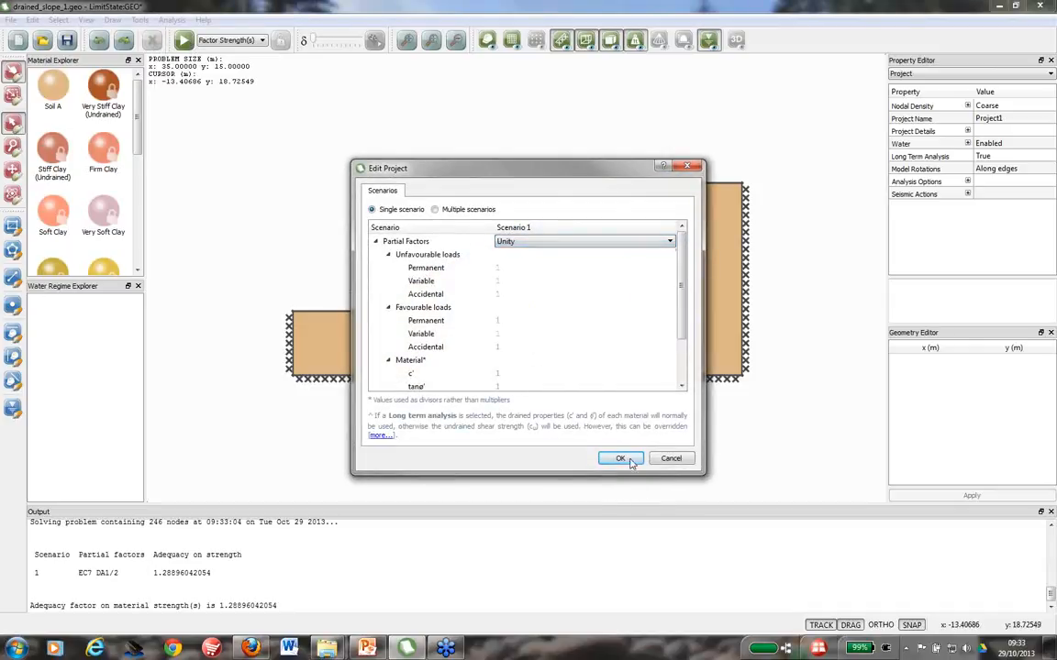
pyautogui.click(630, 461)
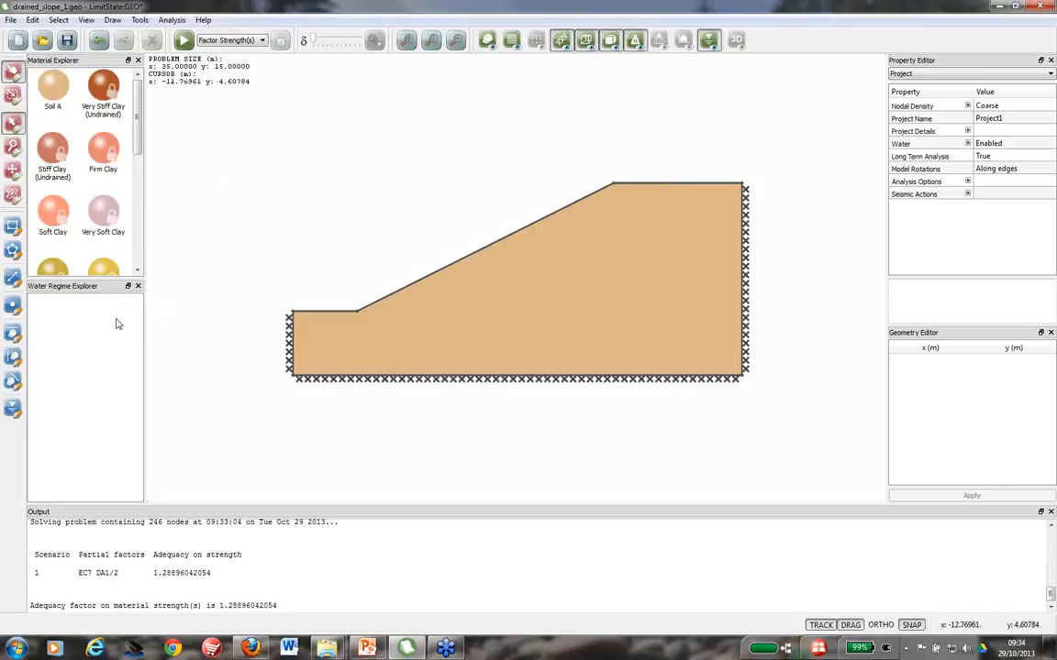
# Step: Draw a six-point water table beneath the slope surface, from about (-9.2, -1.9) to about (34.4, 7.6) m
pyautogui.click(13, 410)
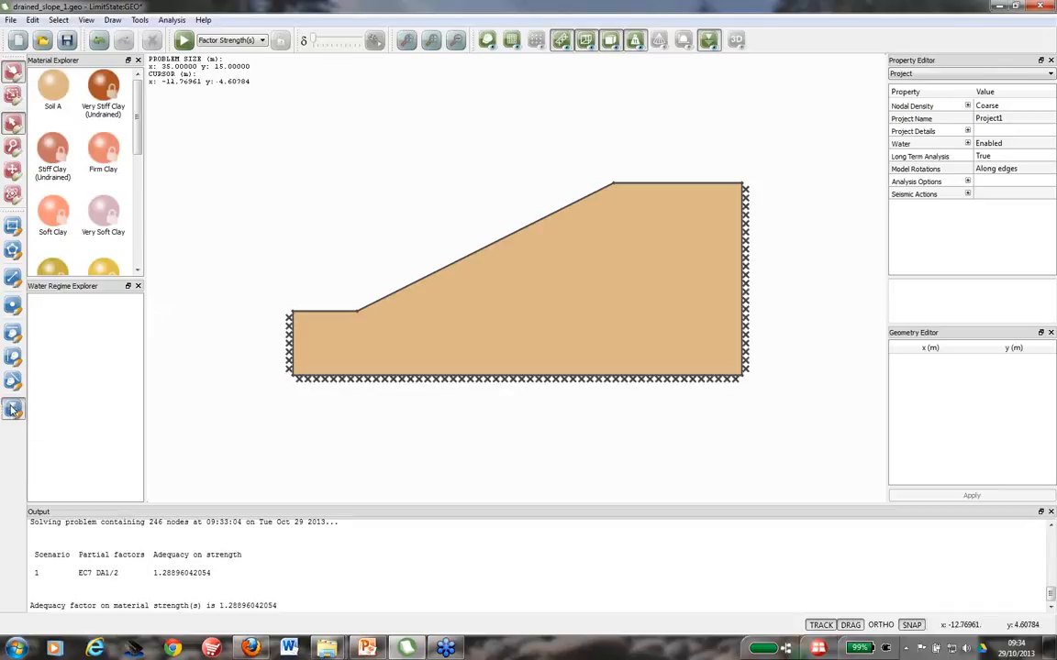
pyautogui.click(241, 336)
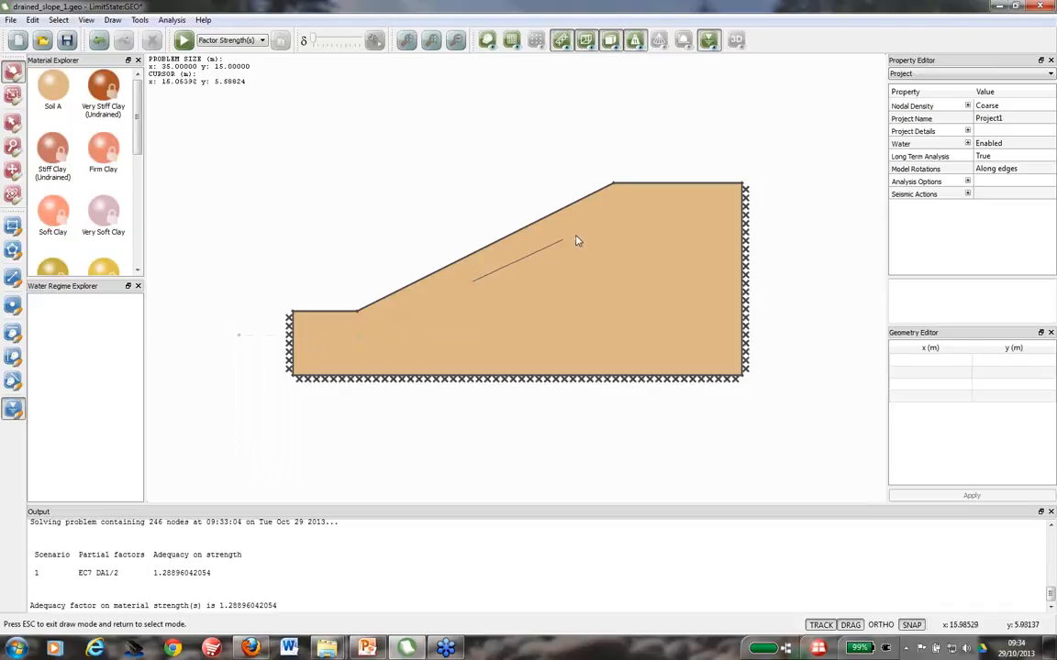
pyautogui.rightClick(798, 217)
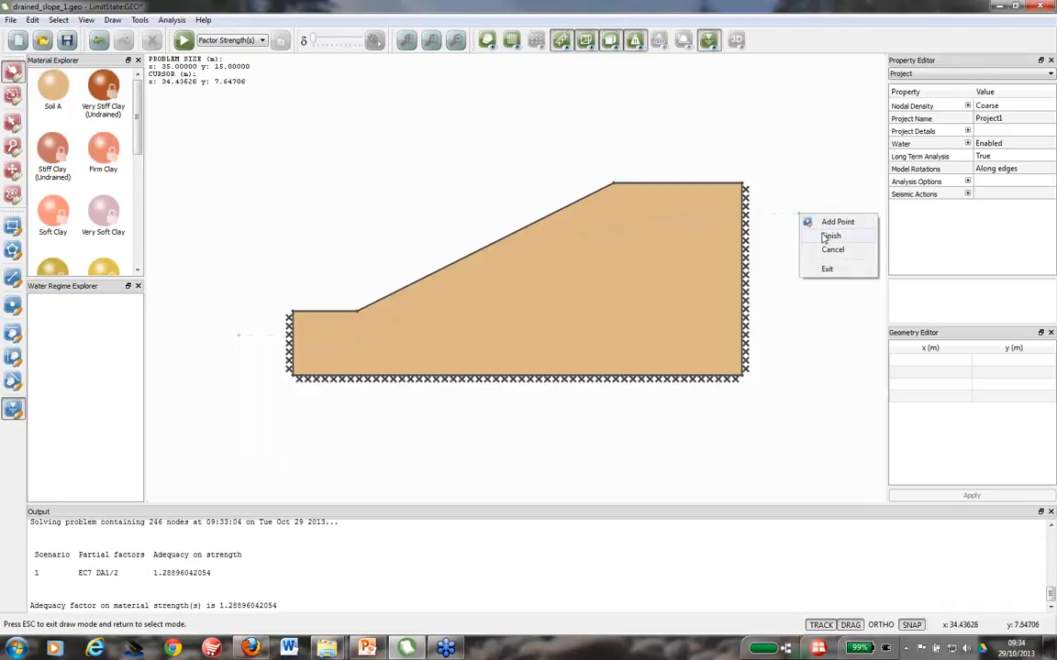
pyautogui.click(829, 235)
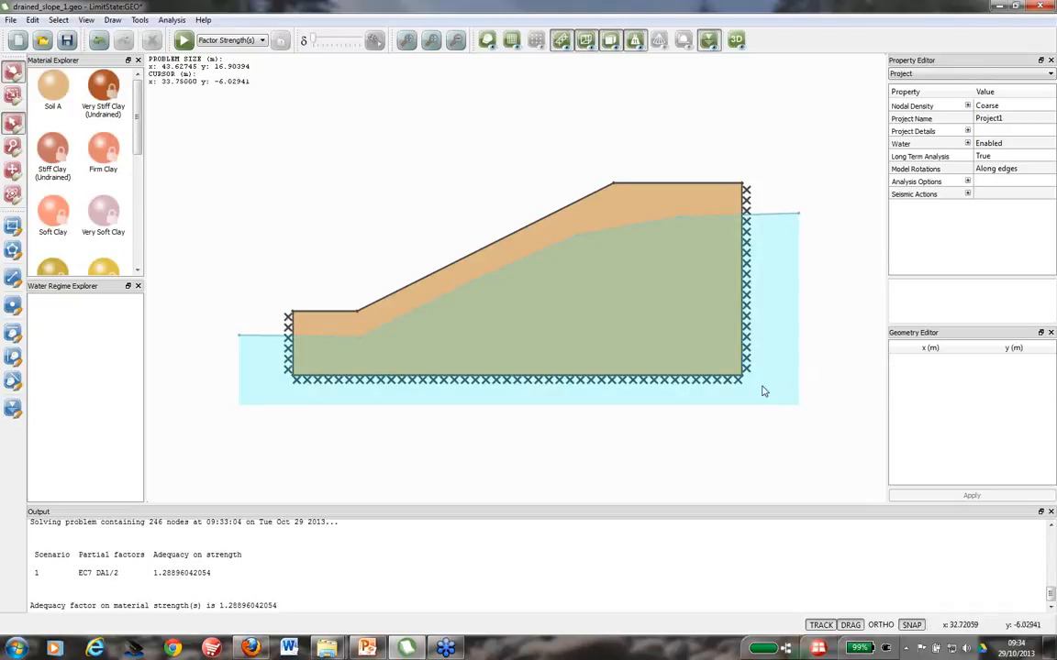
# Step: Check the water table's point coordinates and solve the model, keeping the current Windows color scheme and suppressing further prompts
pyautogui.click(769, 344)
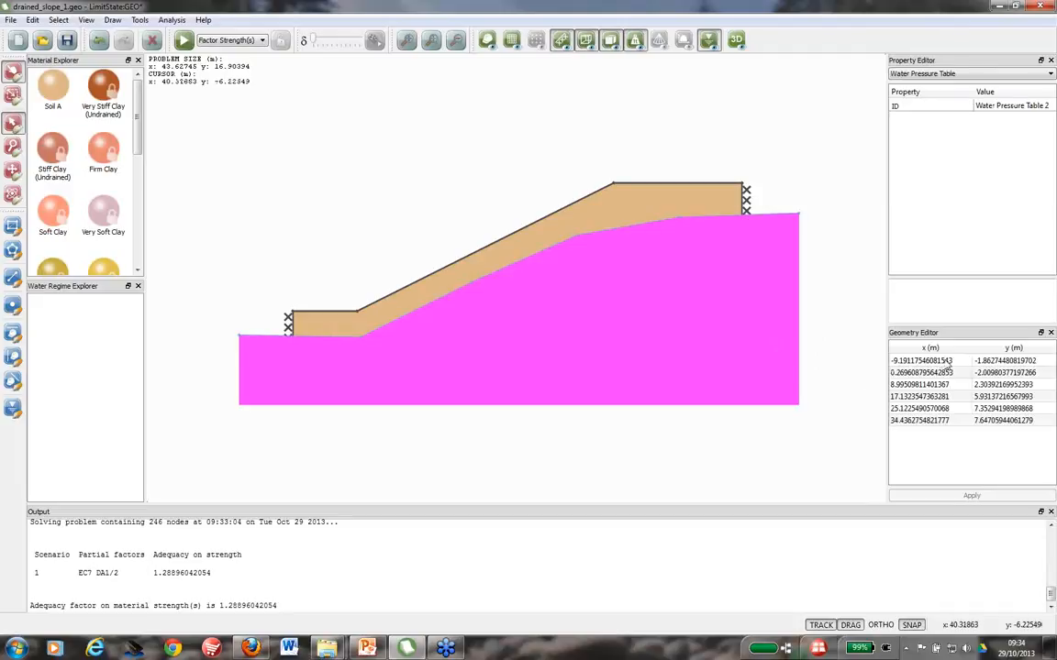
pyautogui.click(842, 313)
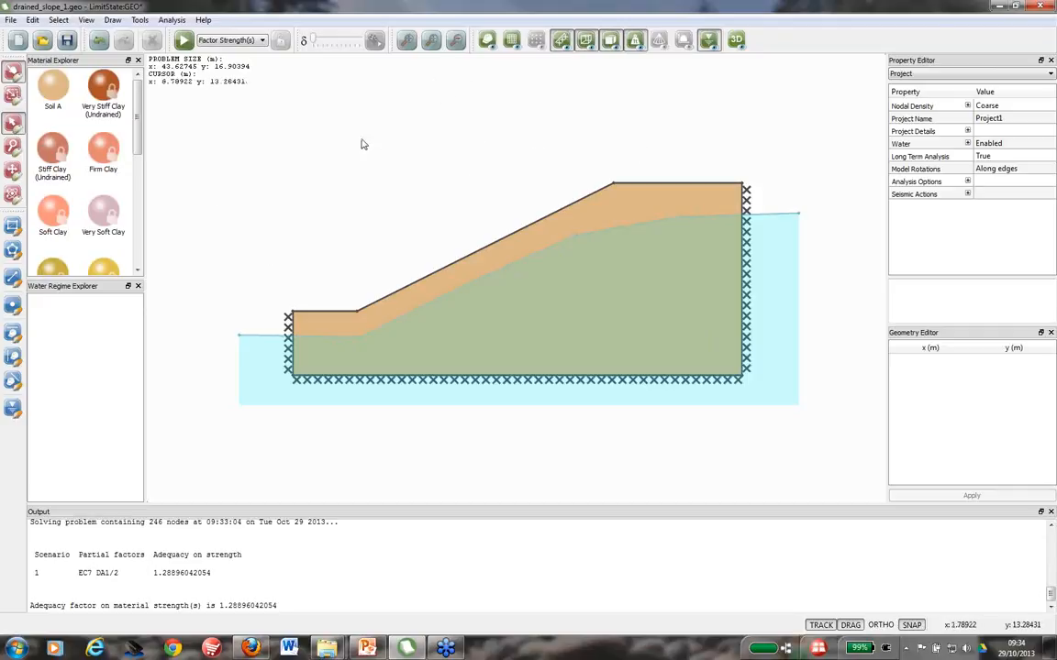
pyautogui.click(184, 39)
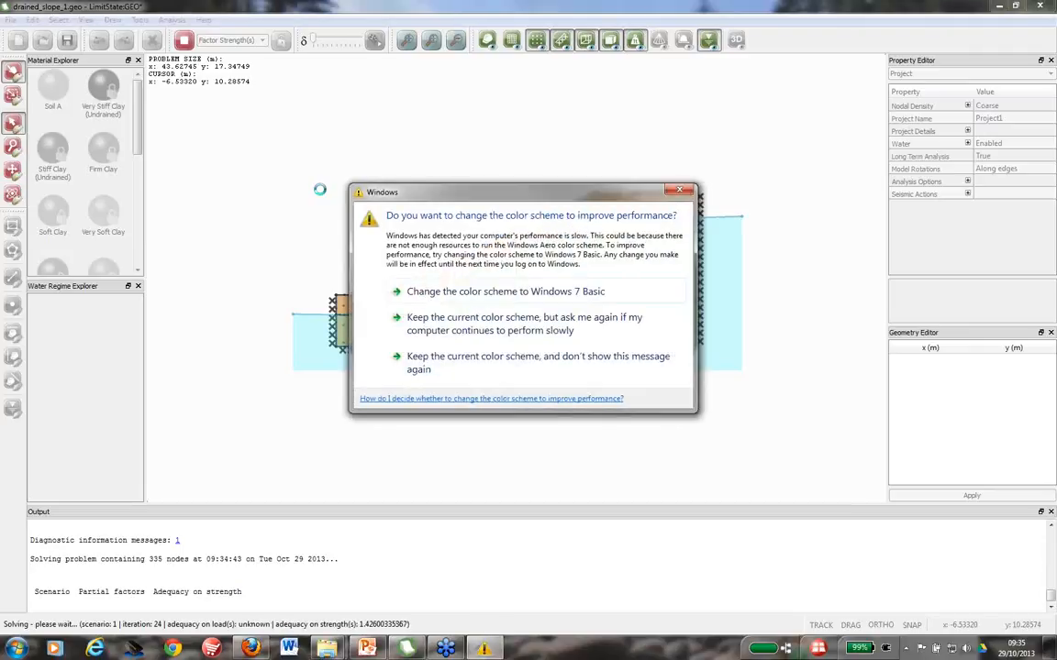
pyautogui.click(475, 371)
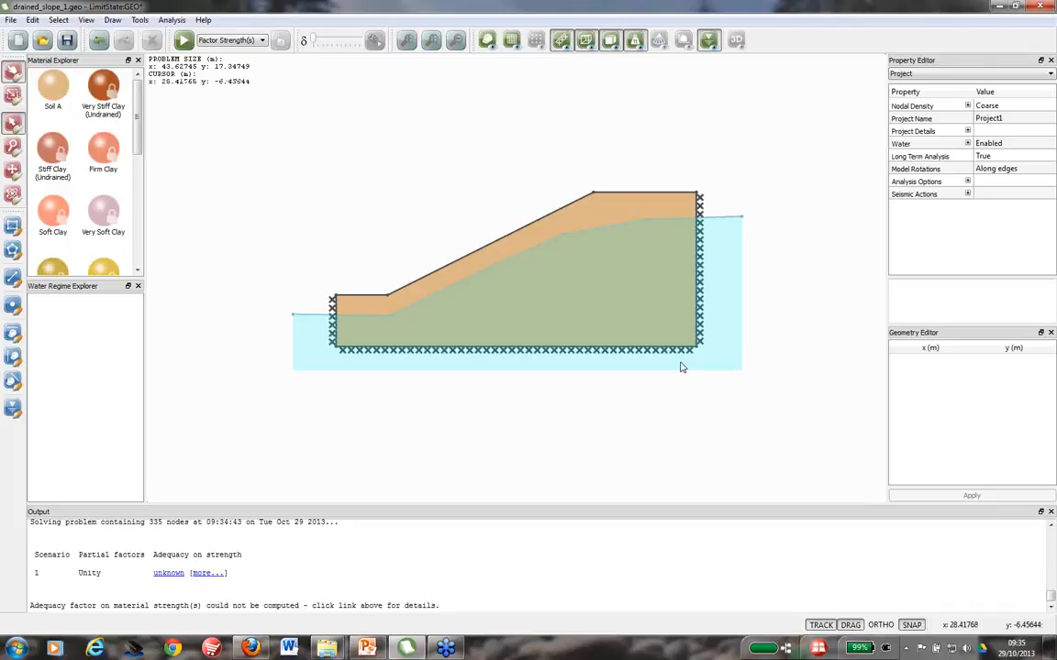
# Step: Raise the water table by about 1.5 m, re-solve the slope with Factor Strength(s), and unlock the model
pyautogui.click(721, 315)
pyautogui.moveTo(717, 315); pyautogui.dragTo(719, 297)
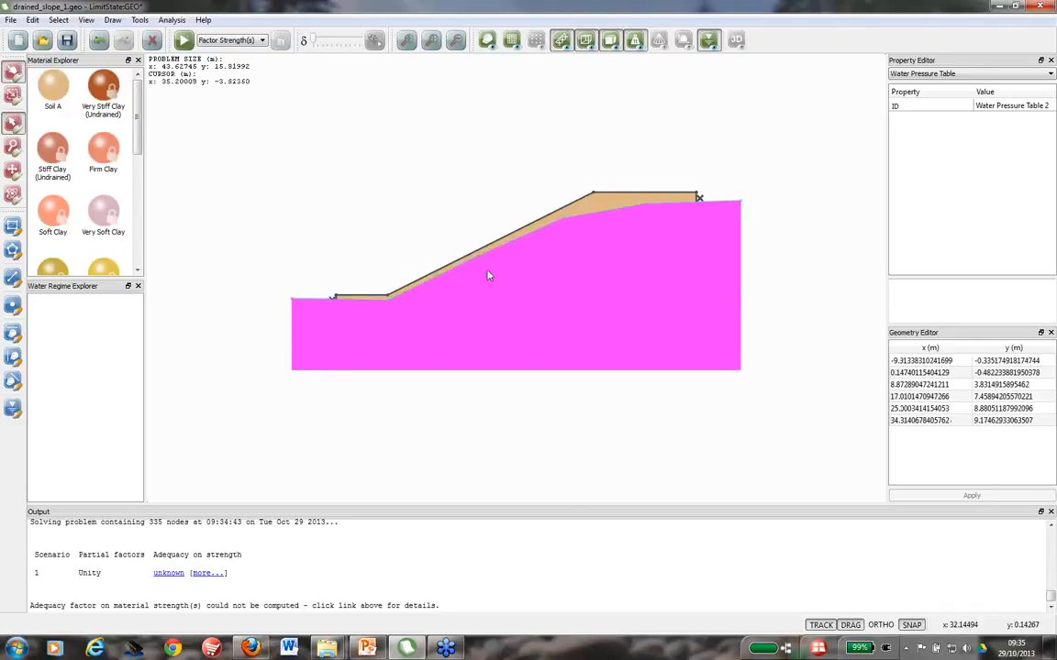
pyautogui.click(327, 174)
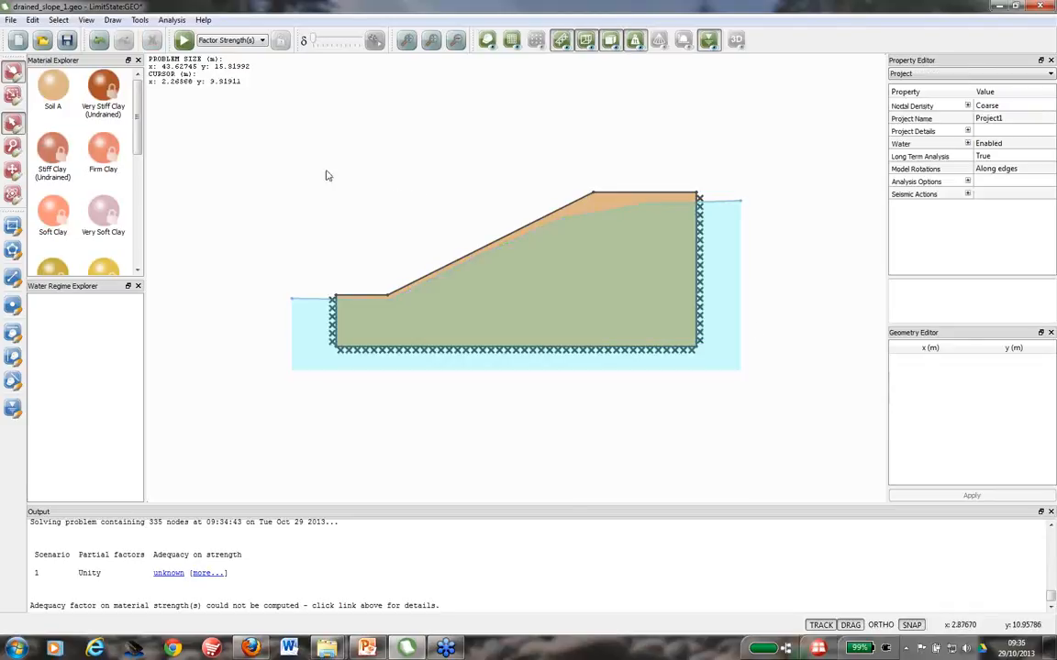
pyautogui.click(184, 42)
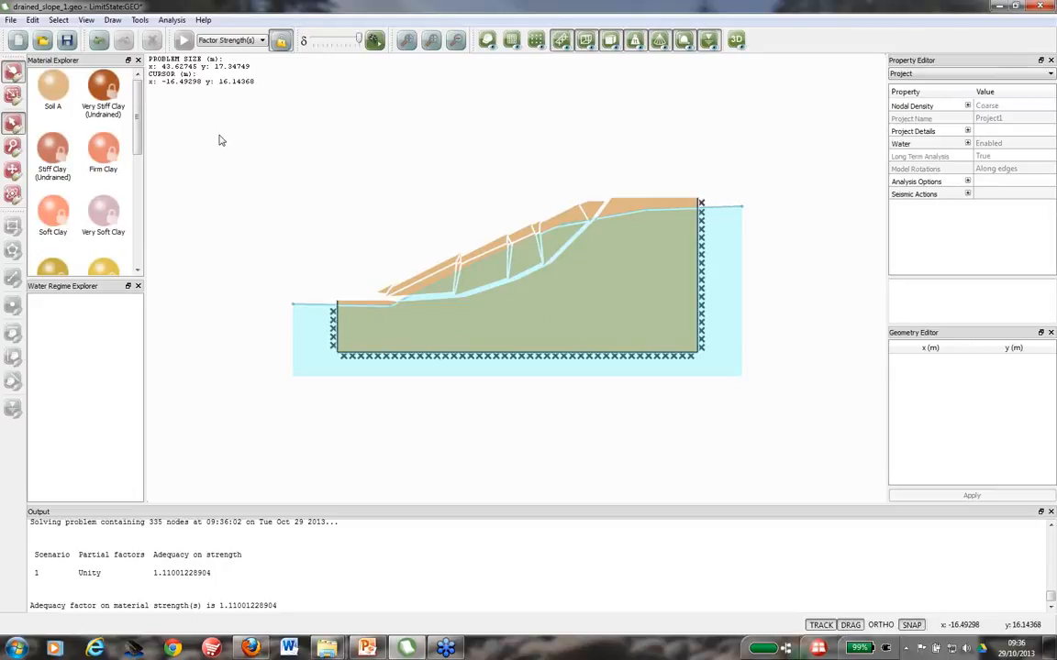
pyautogui.click(281, 39)
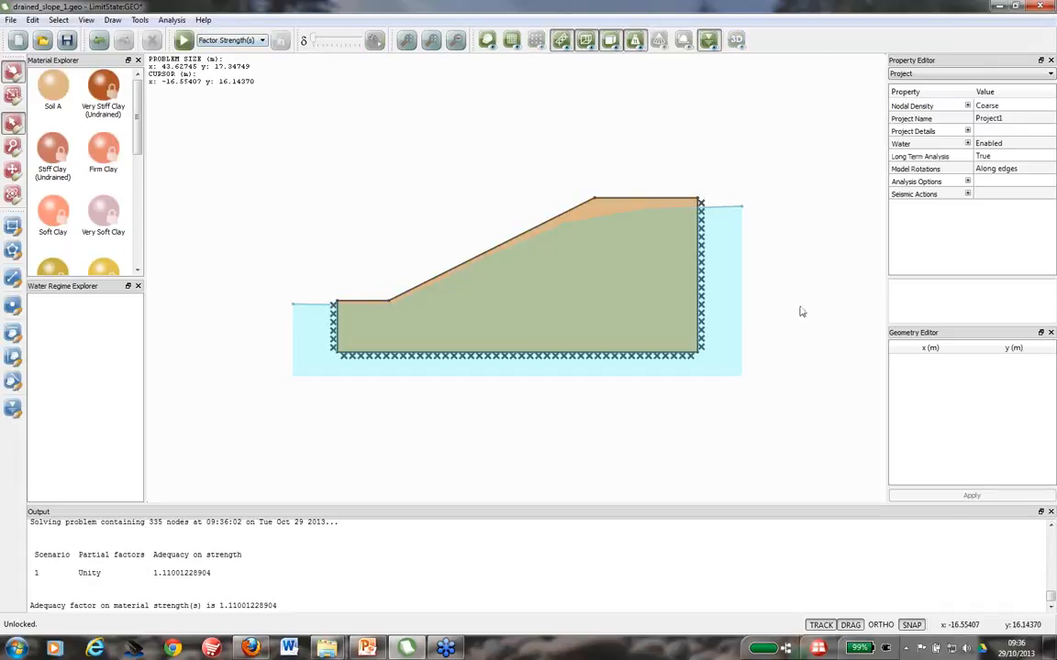
# Step: Try lowering the water table by about 2.7 m
pyautogui.click(722, 309)
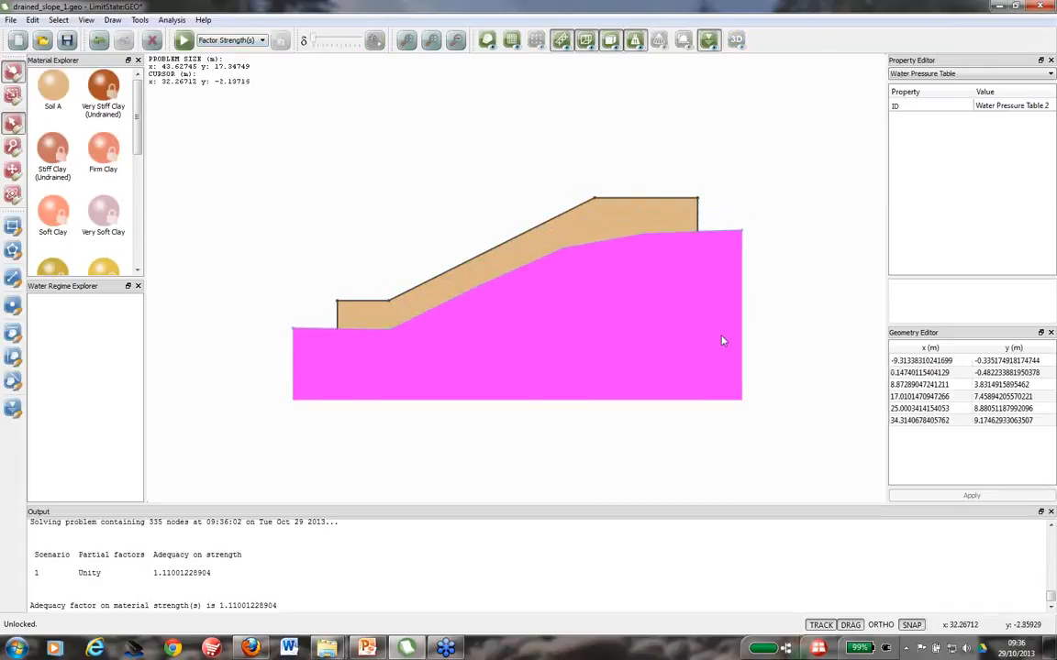
pyautogui.moveTo(720, 352)
pyautogui.mouseDown()
pyautogui.moveTo(723, 319)
pyautogui.moveTo(725, 330)
pyautogui.mouseUp()
pyautogui.click(785, 312)
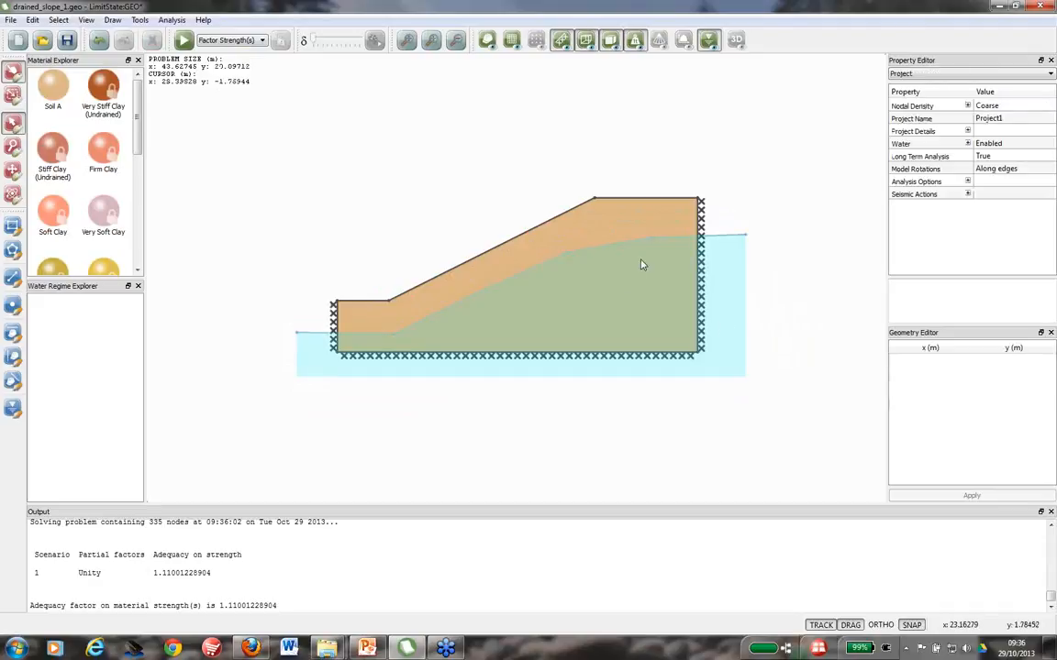
# Step: Undo the water table edits until the water table is removed from the slope model
pyautogui.click(100, 40)
pyautogui.click(100, 41)
pyautogui.click(100, 41)
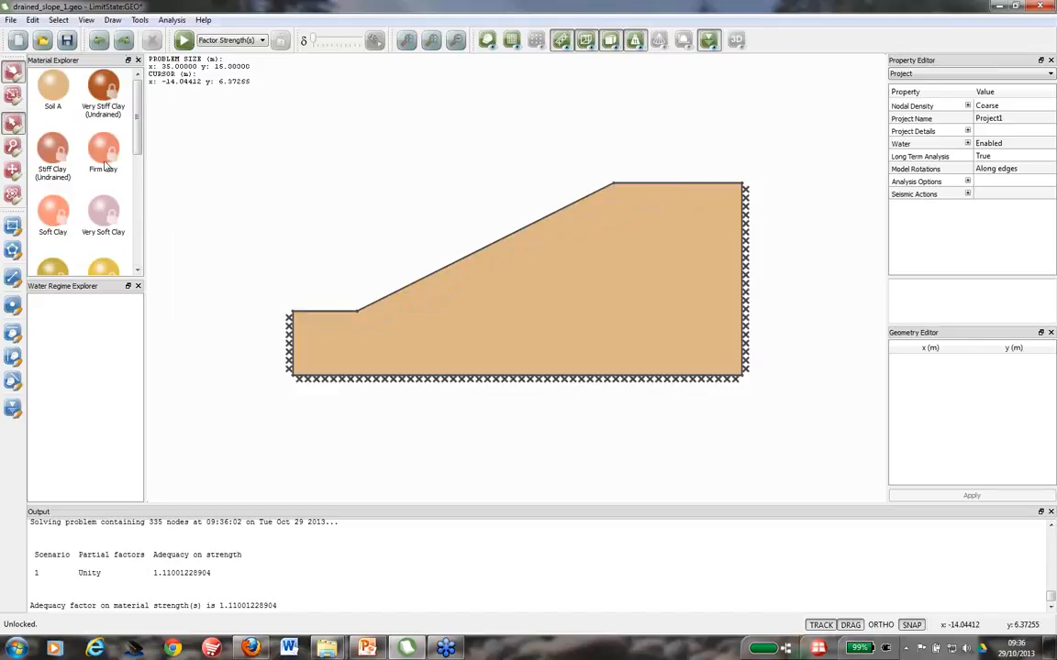
# Step: Split the slope into two layers with a line from about (8.8, 4.4) on the face to about (30, 5.3) on the far vertical boundary
pyautogui.click(14, 275)
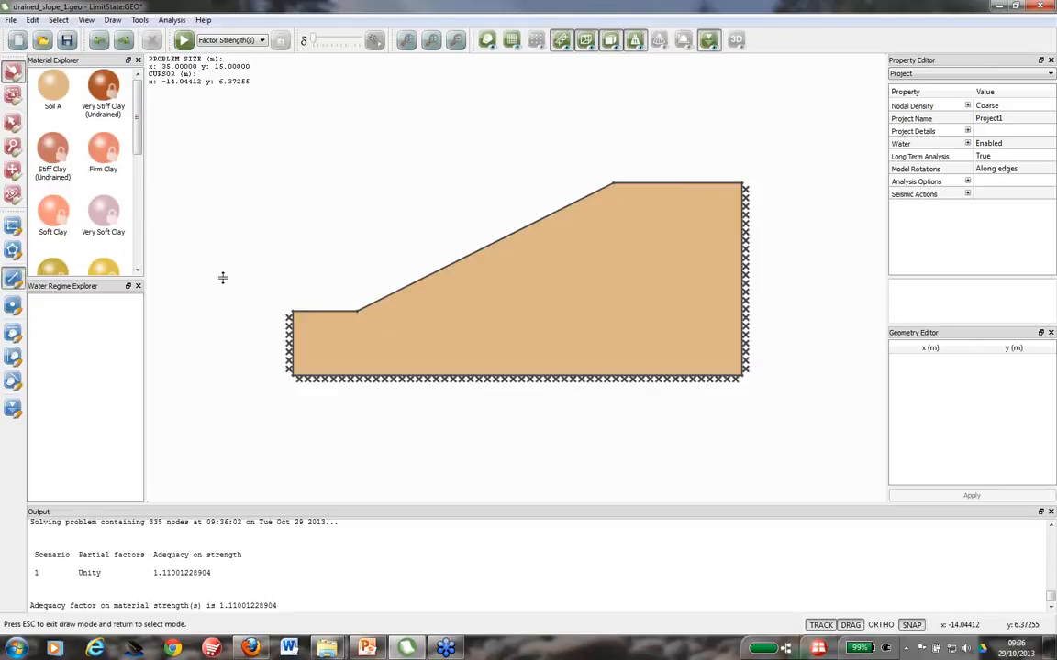
pyautogui.click(470, 257)
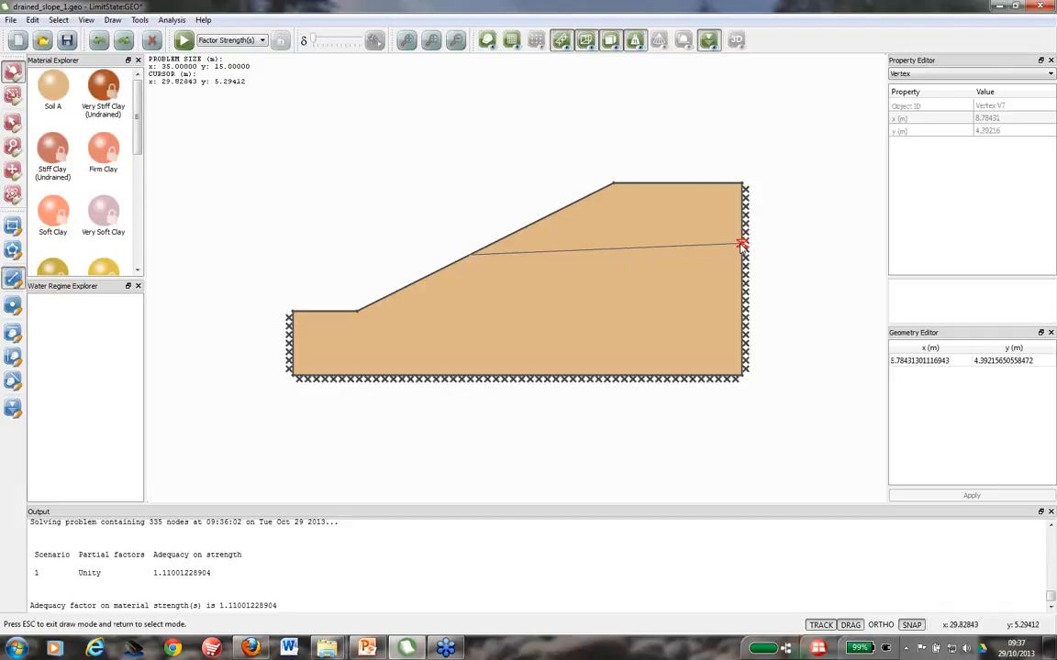
pyautogui.click(741, 245)
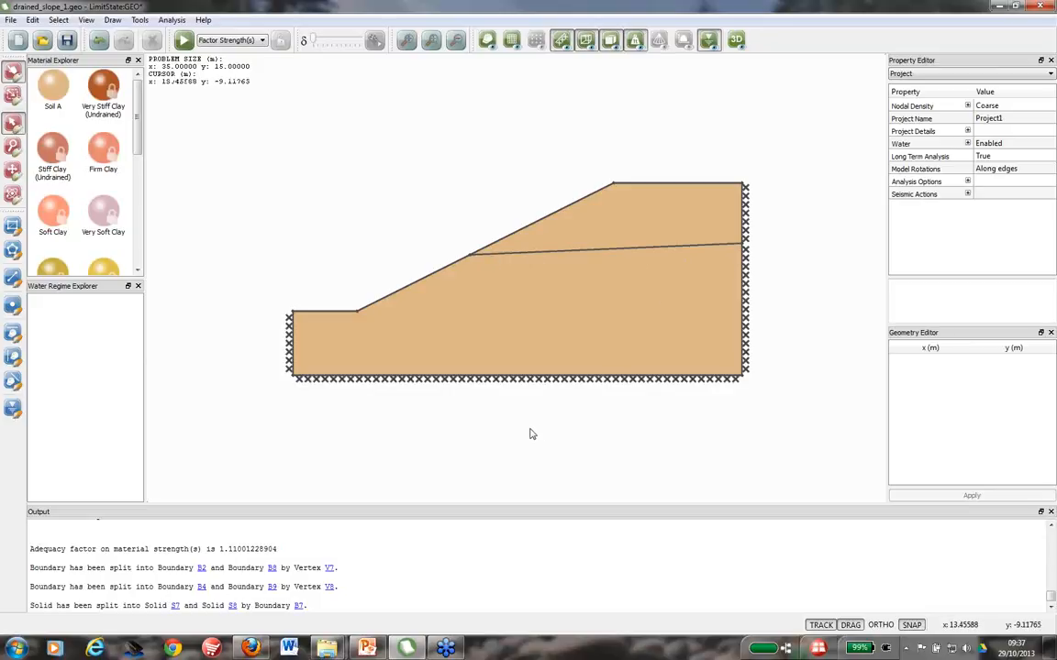
# Step: Check the upper layer's solid, then examine the properties of the Firm Clay material
pyautogui.click(640, 235)
pyautogui.click(314, 198)
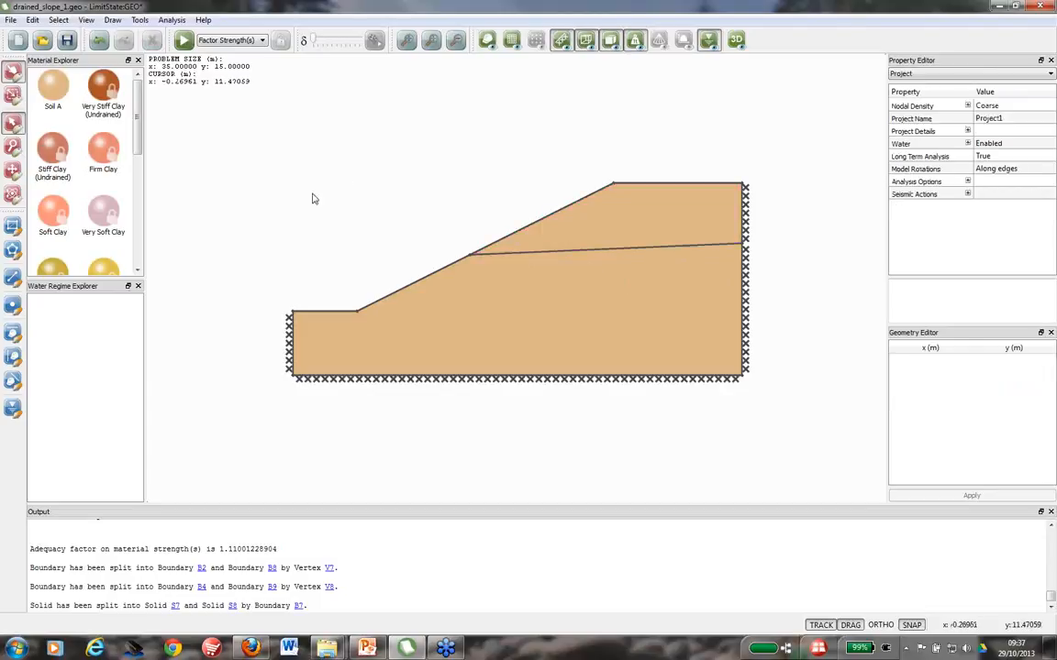
pyautogui.click(98, 154)
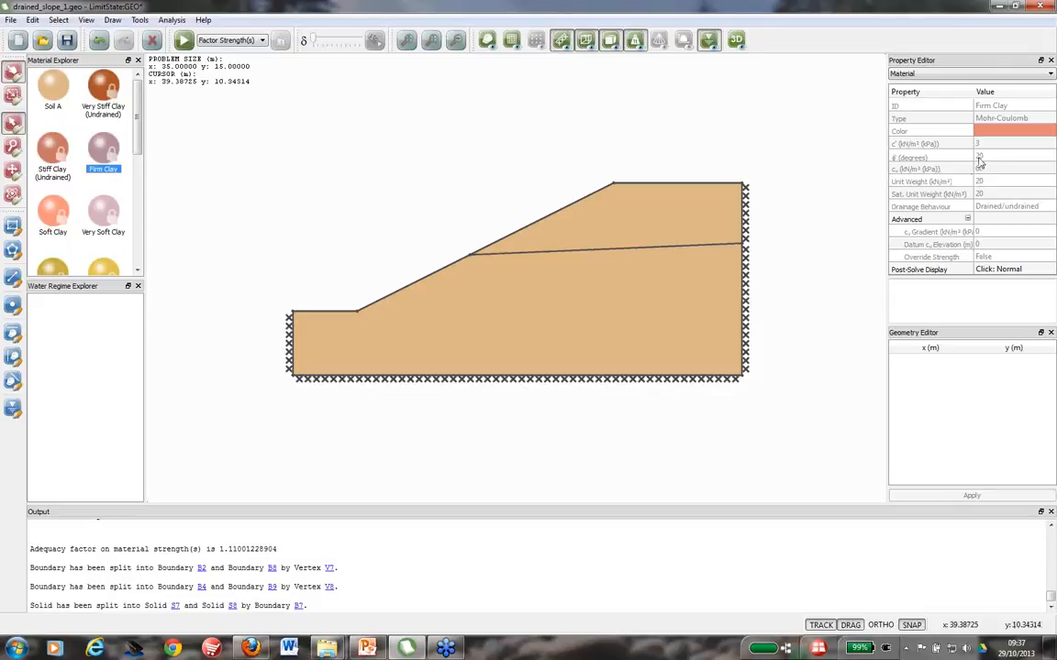
# Step: Solve the slope with Firm Clay replacing the lower layer's material, and undo that replacement
pyautogui.moveTo(101, 149); pyautogui.dragTo(487, 334)
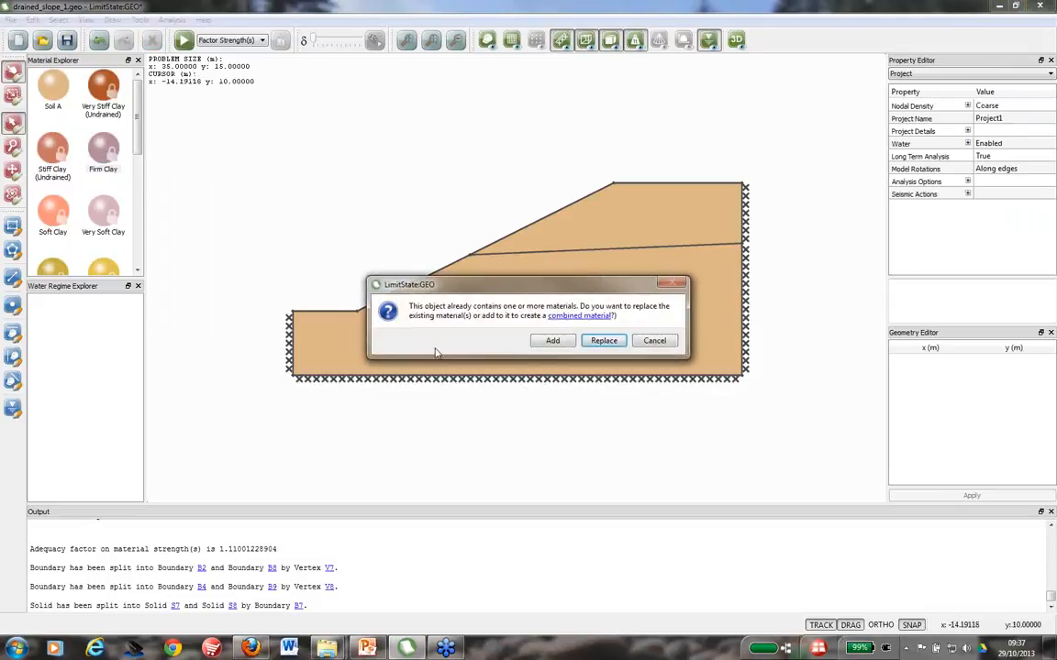
pyautogui.click(599, 341)
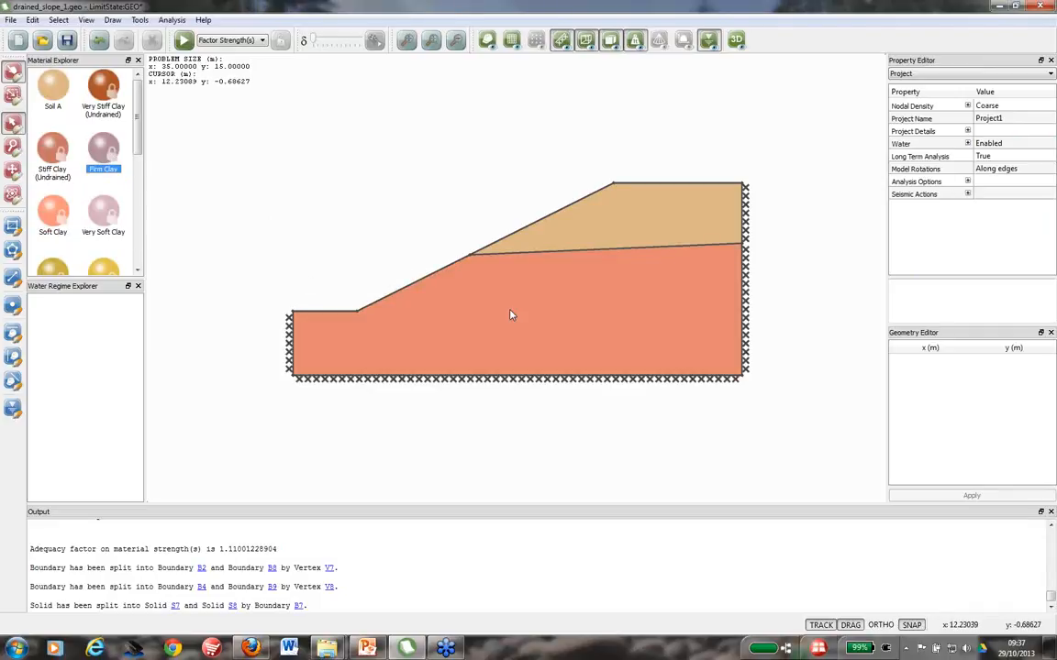
pyautogui.click(185, 39)
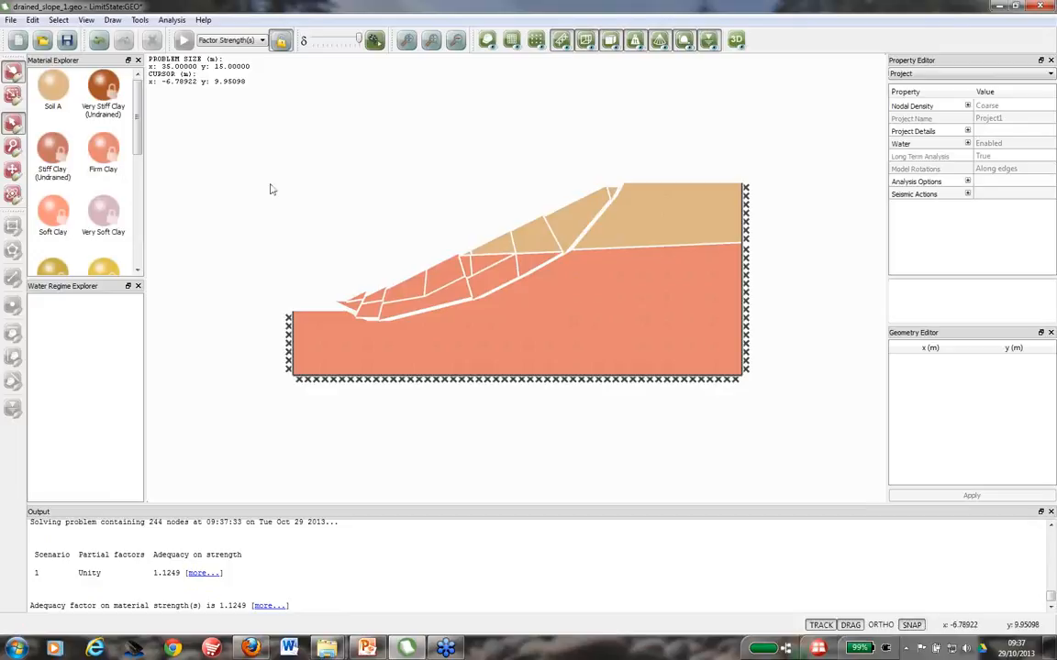
pyautogui.click(281, 41)
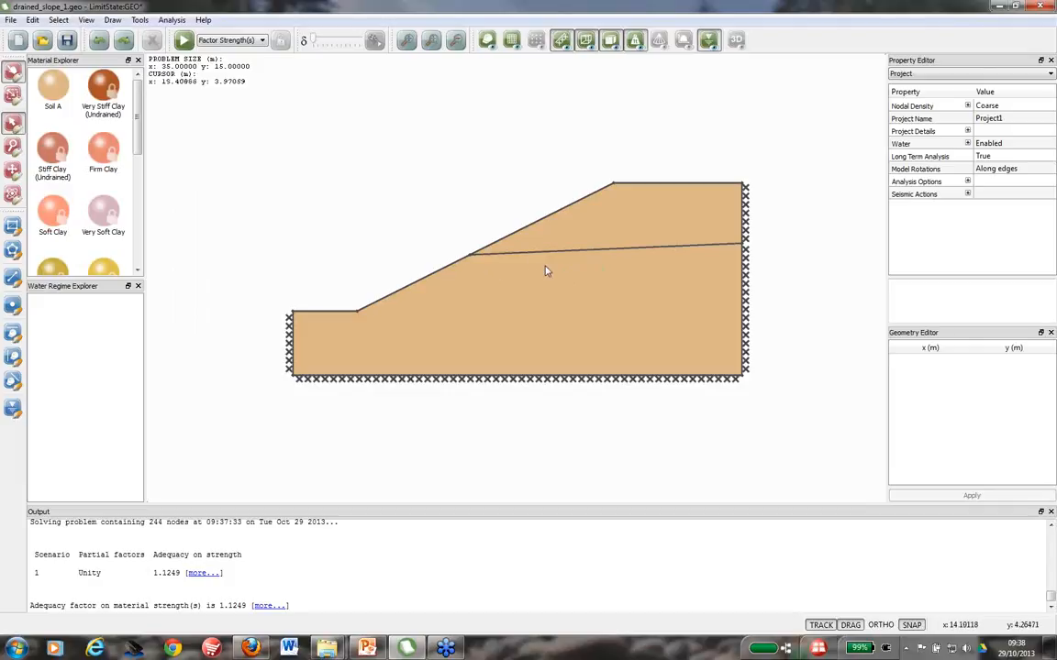
# Step: Assign Soft Clay to the boundary between the two soil layers and solve the model
pyautogui.click(51, 197)
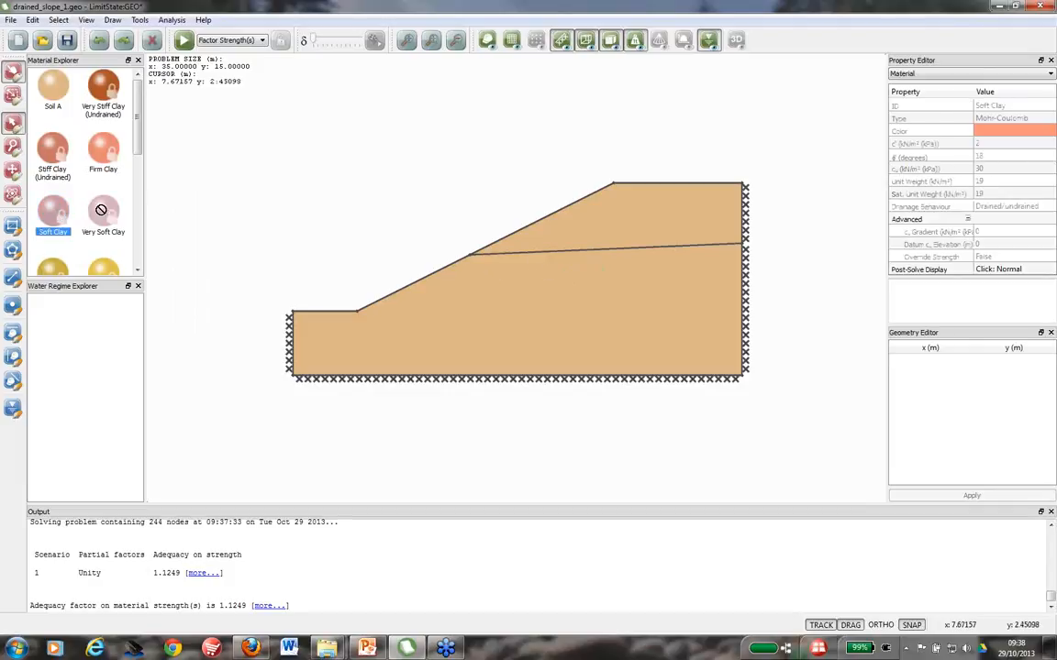
pyautogui.moveTo(408, 216); pyautogui.dragTo(557, 251)
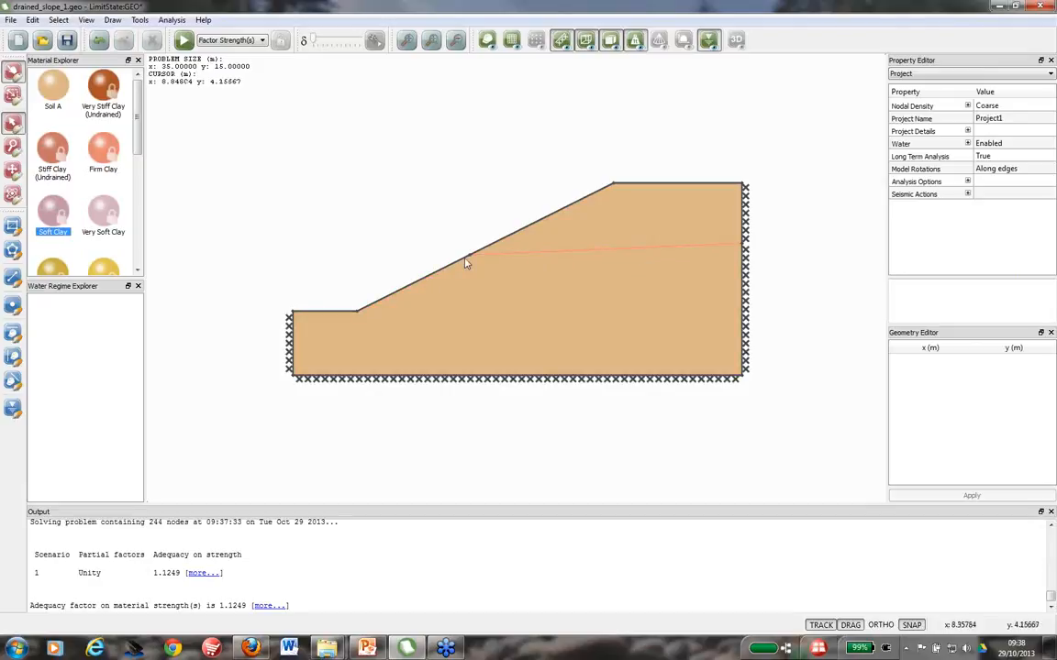
pyautogui.click(184, 40)
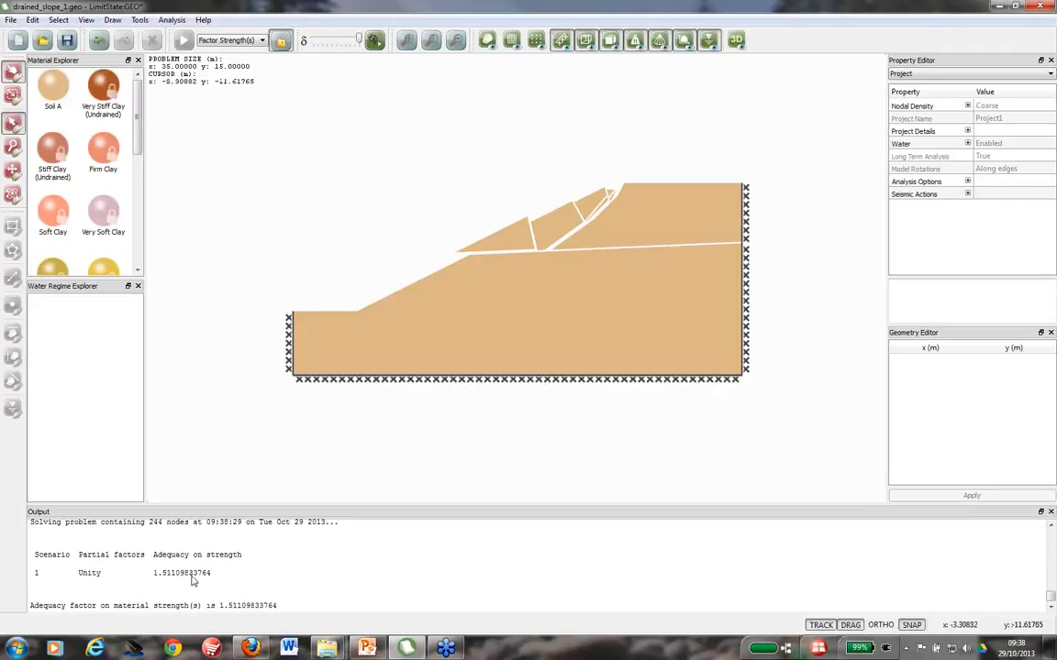
# Step: Generate the Scenario 1 report with all available sections and review its summary, geometry, materials, partial factors and loads
pyautogui.click(172, 21)
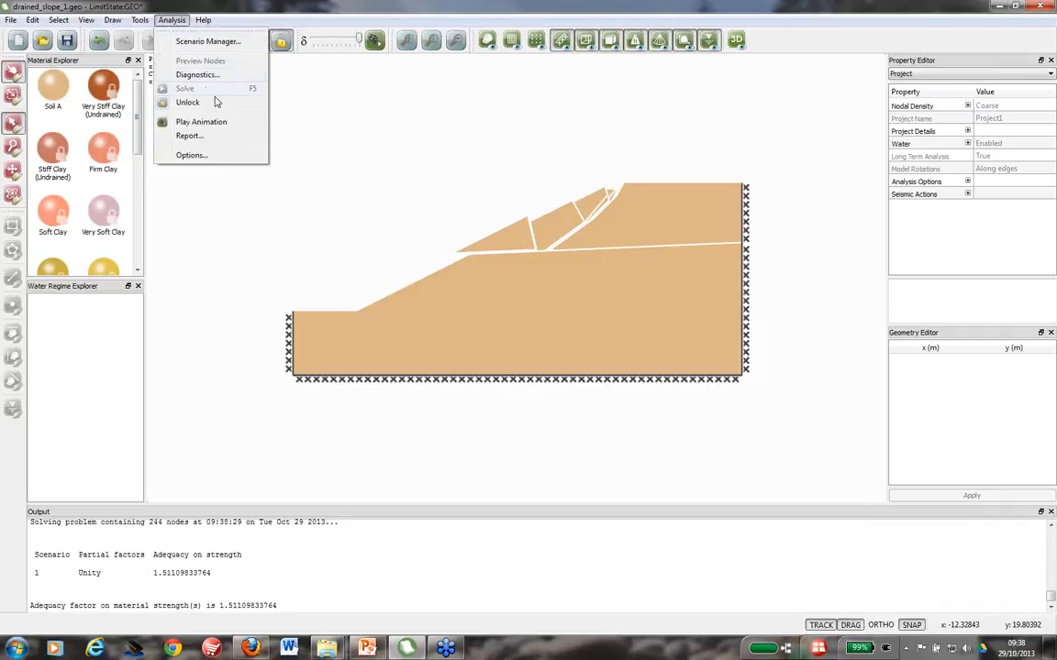
pyautogui.click(184, 136)
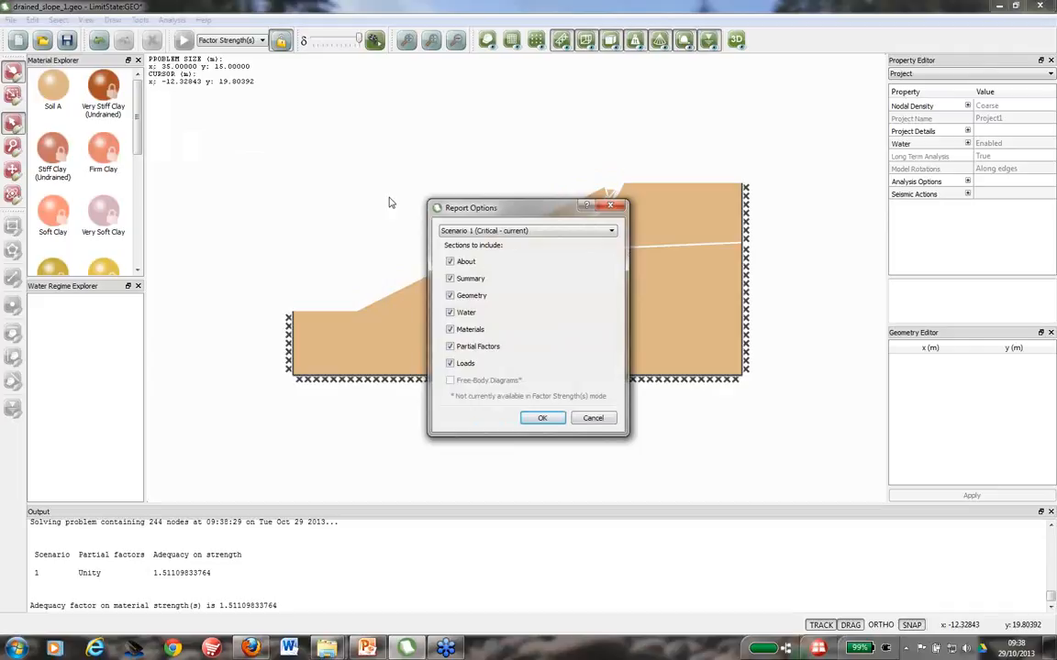
pyautogui.click(540, 420)
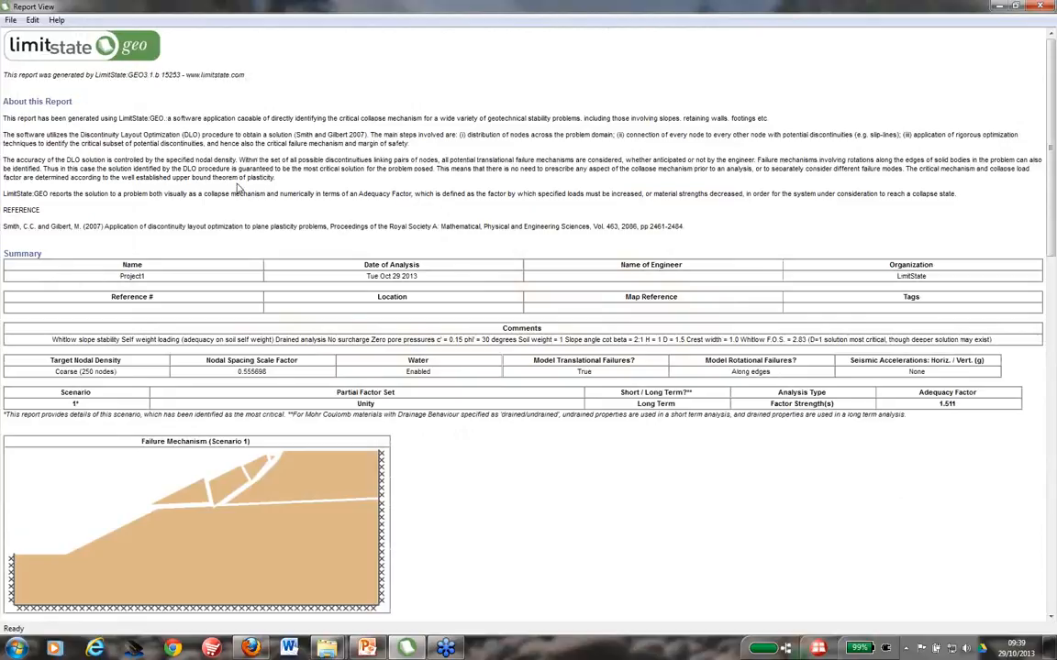
pyautogui.scroll(-3, 237, 188)
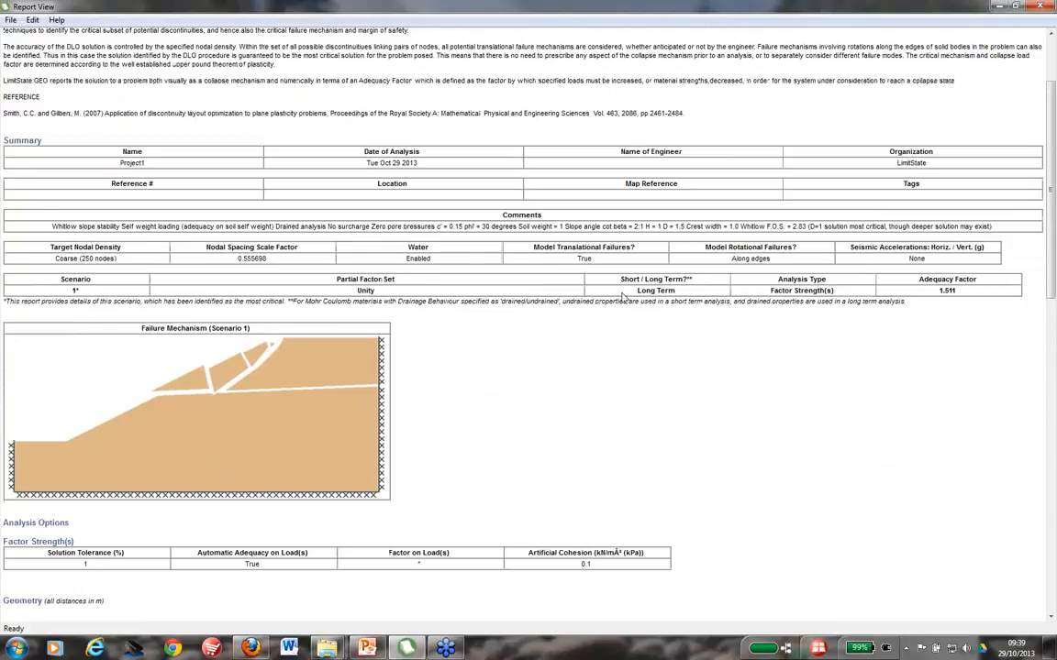
pyautogui.scroll(-4, 550, 275)
pyautogui.scroll(-14, 101, 385)
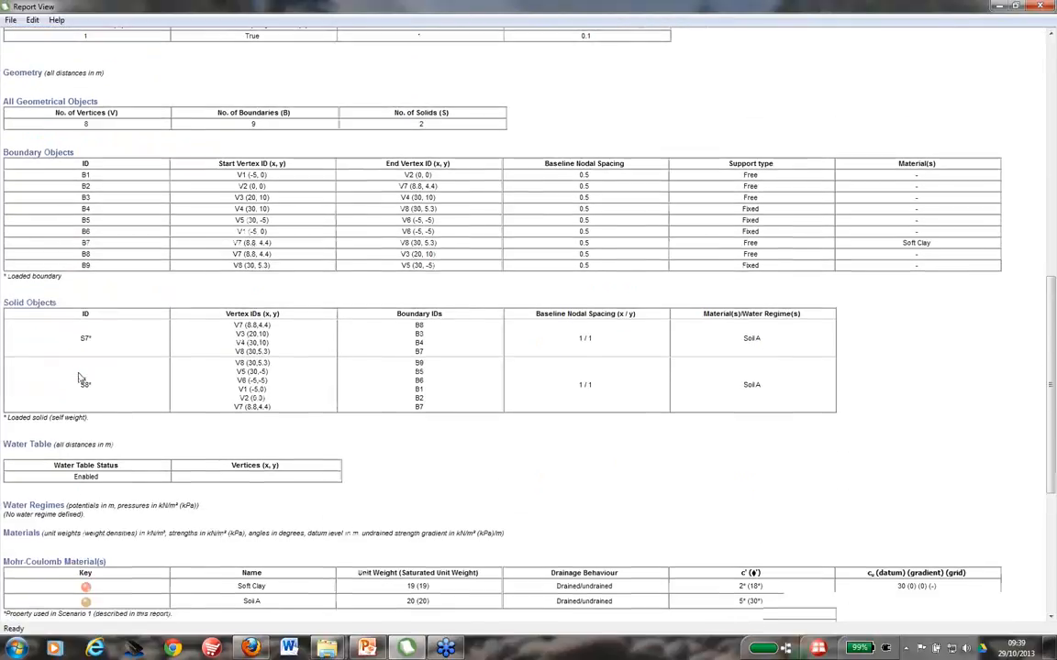
pyautogui.scroll(-5, 80, 376)
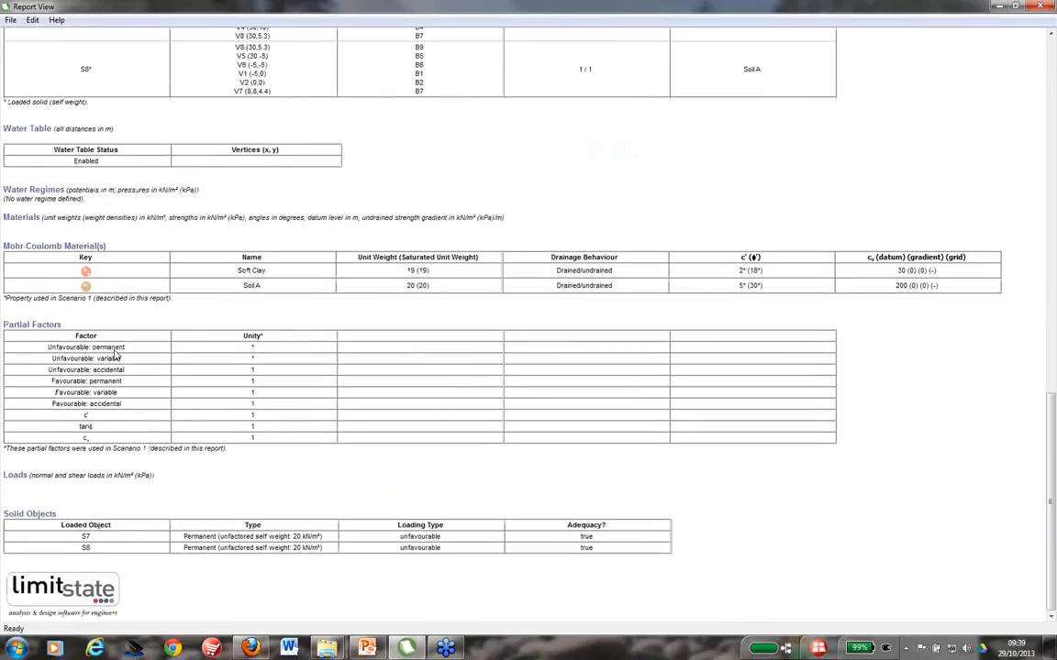
pyautogui.scroll(14, 318, 492)
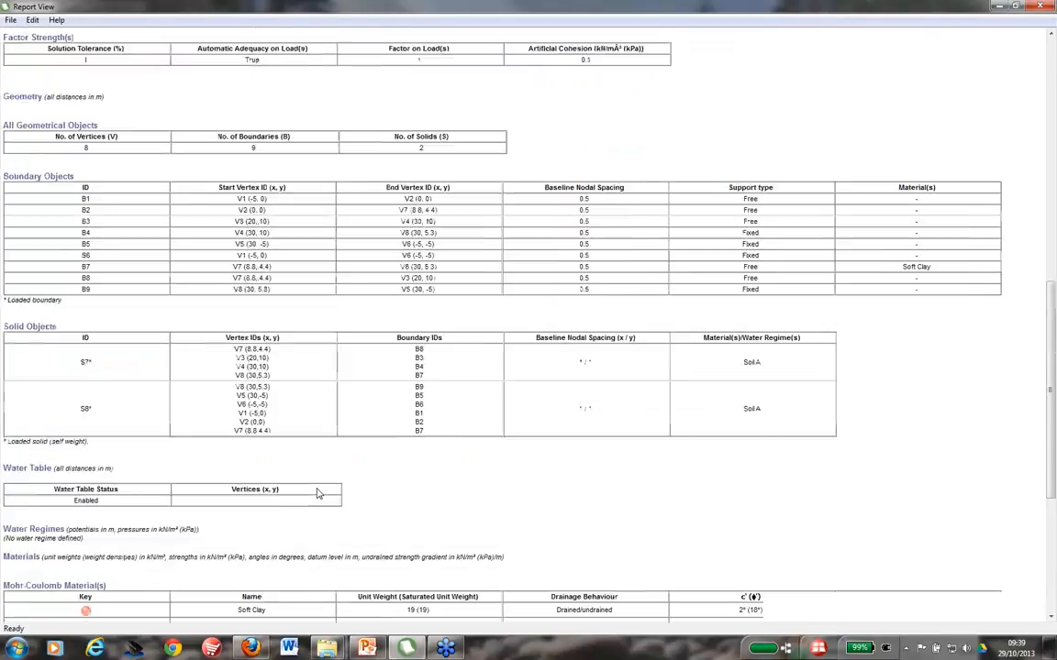
pyautogui.scroll(11, 319, 493)
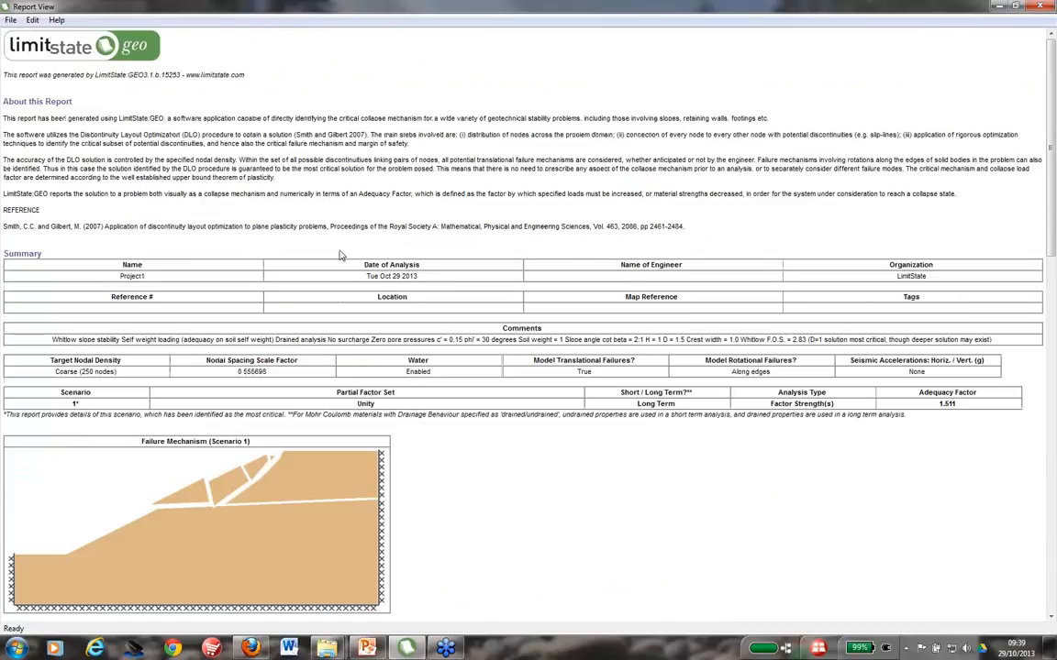
pyautogui.click(1031, 9)
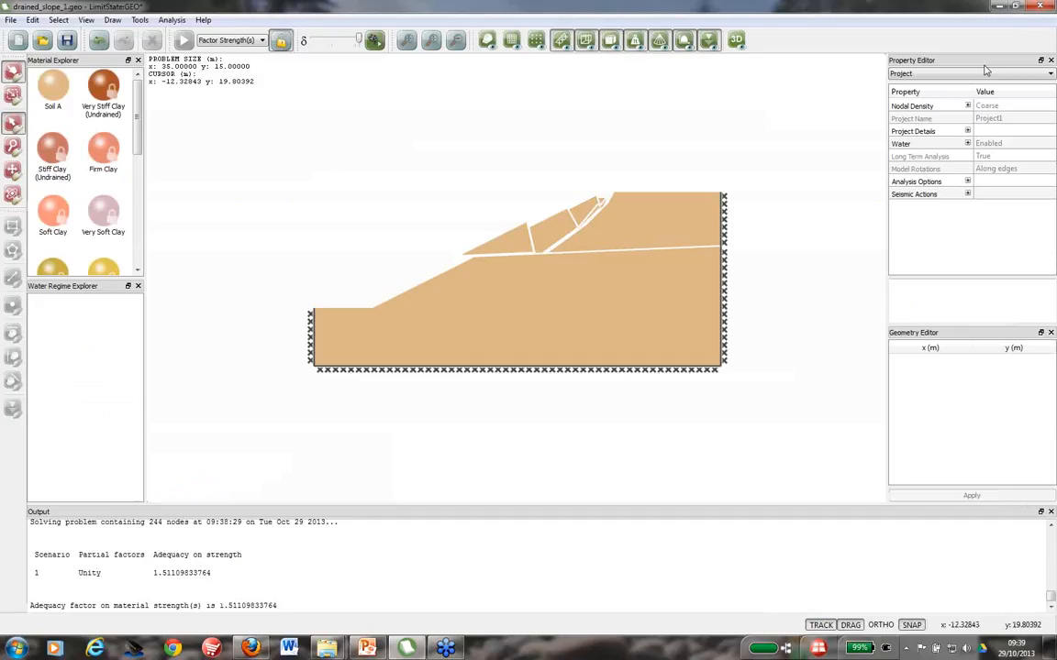
# Step: Open drained_slope_1_local_fail_1.geo without saving the current model, and solve it
pyautogui.click(281, 41)
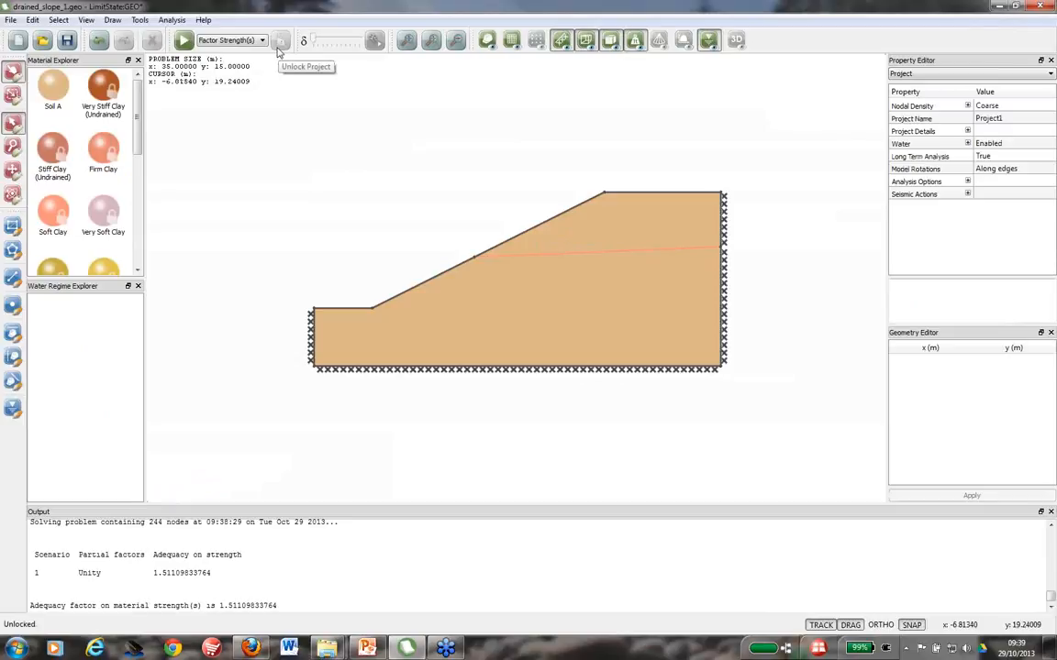
pyautogui.click(34, 41)
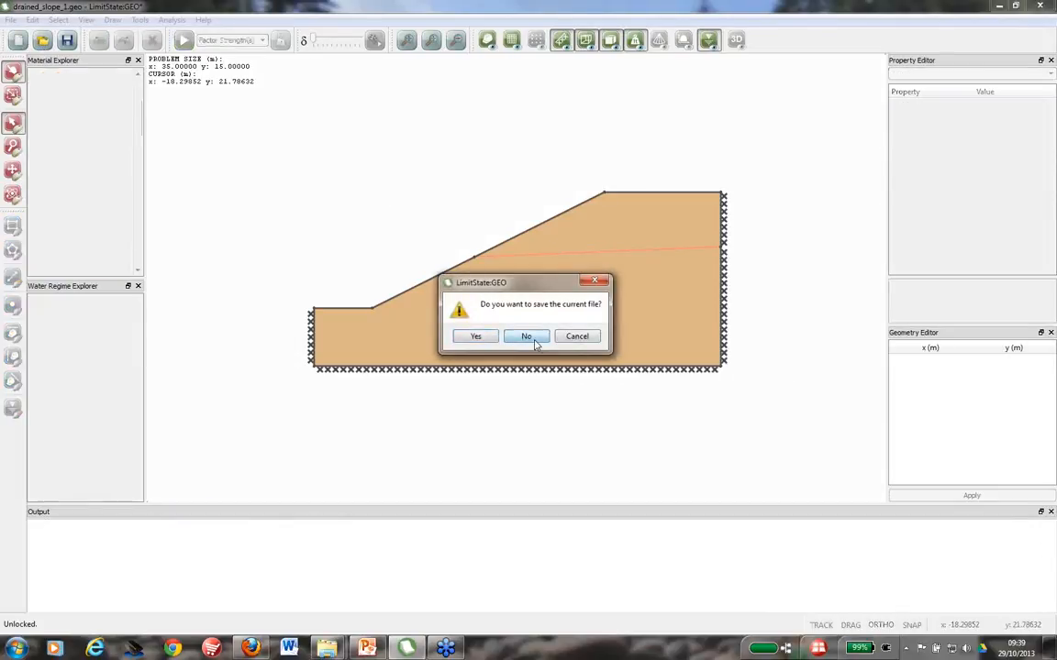
pyautogui.click(527, 337)
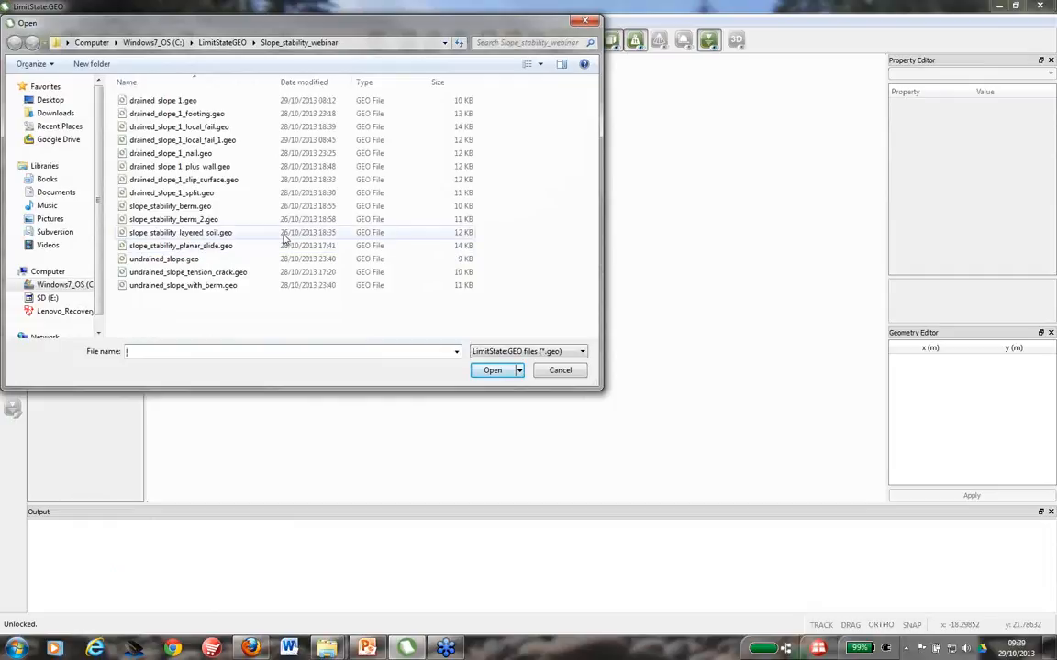
pyautogui.click(197, 139)
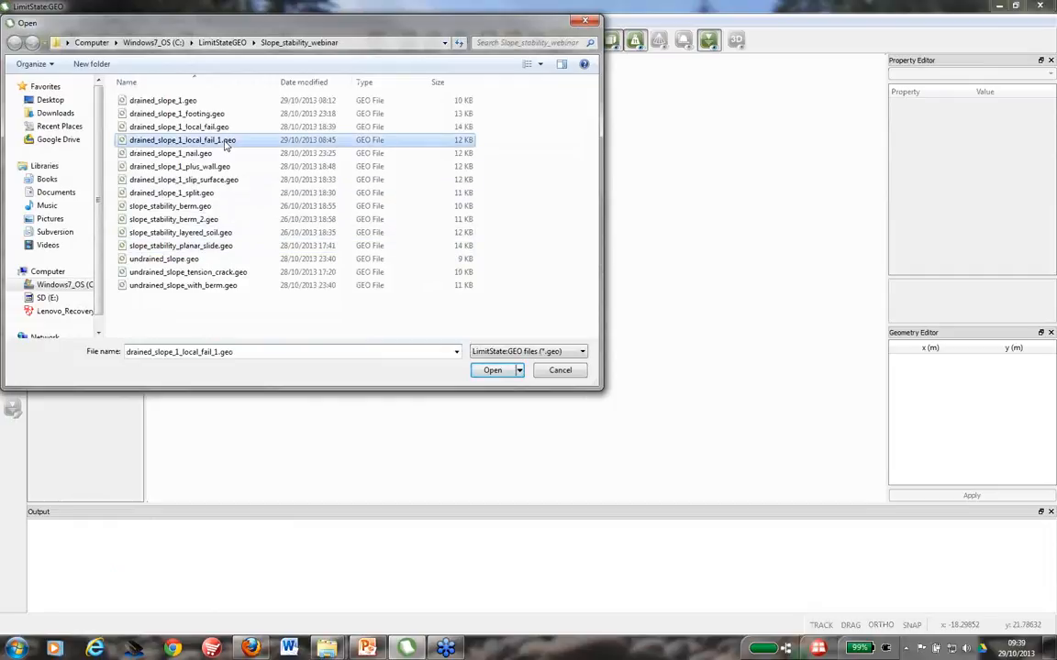
pyautogui.click(491, 370)
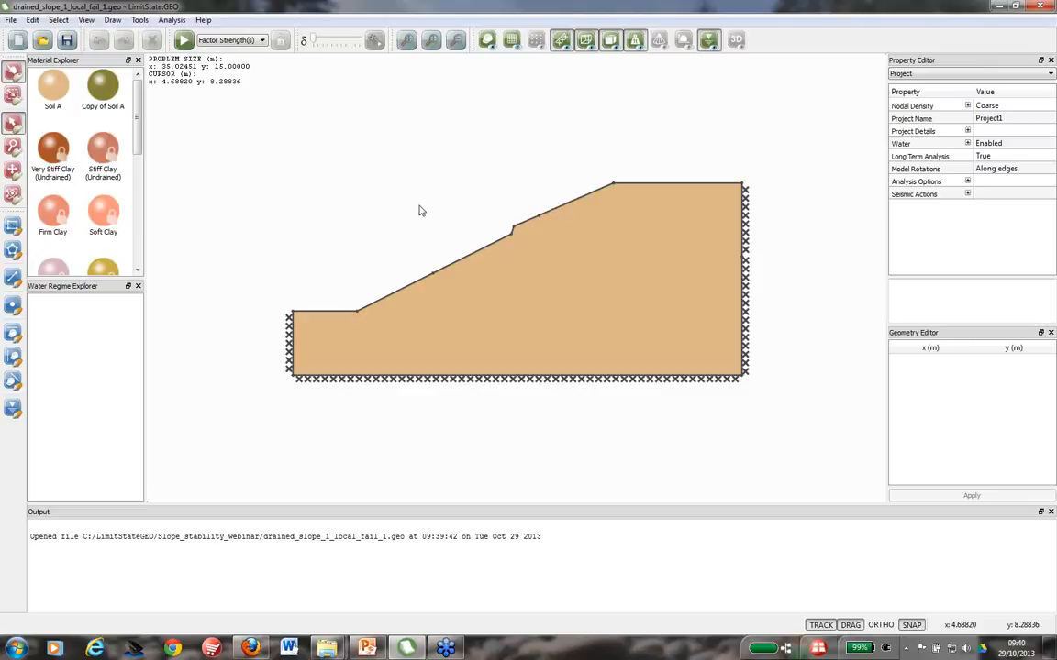
pyautogui.click(184, 42)
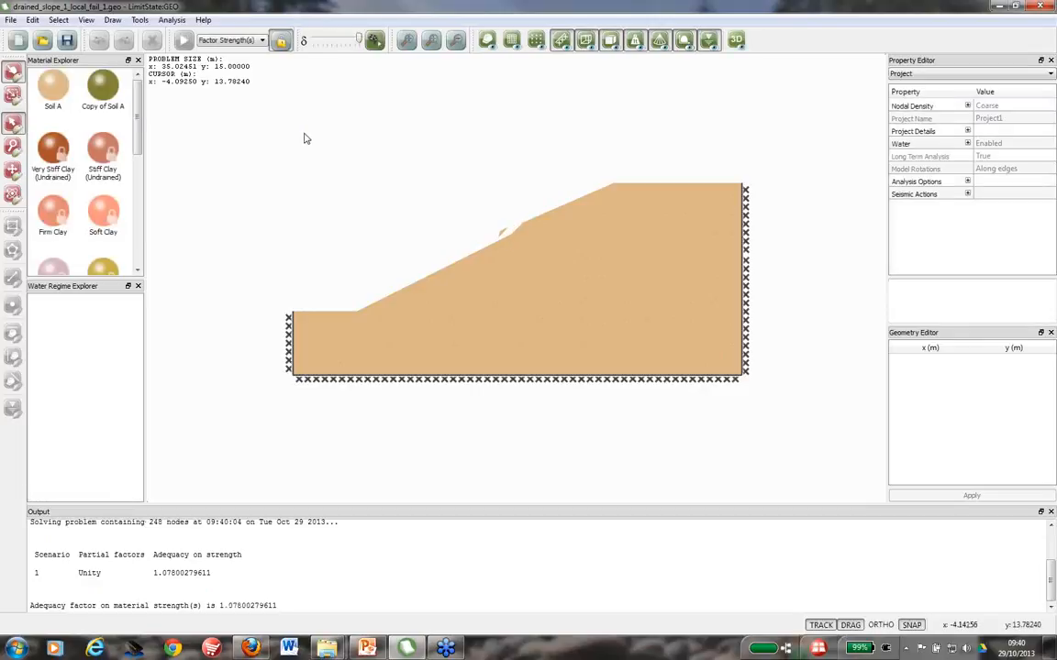
# Step: Smooth the small step on the slope face by moving its upper vertex into the slope, and solve the model
pyautogui.click(283, 41)
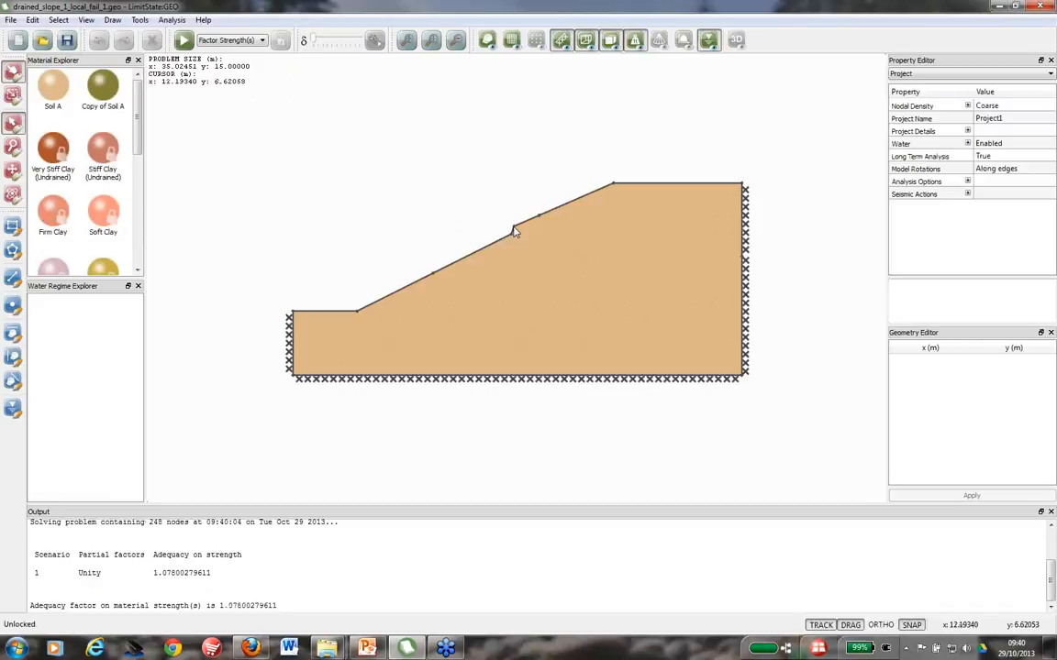
pyautogui.click(514, 230)
pyautogui.moveTo(514, 230); pyautogui.dragTo(519, 230)
pyautogui.click(185, 42)
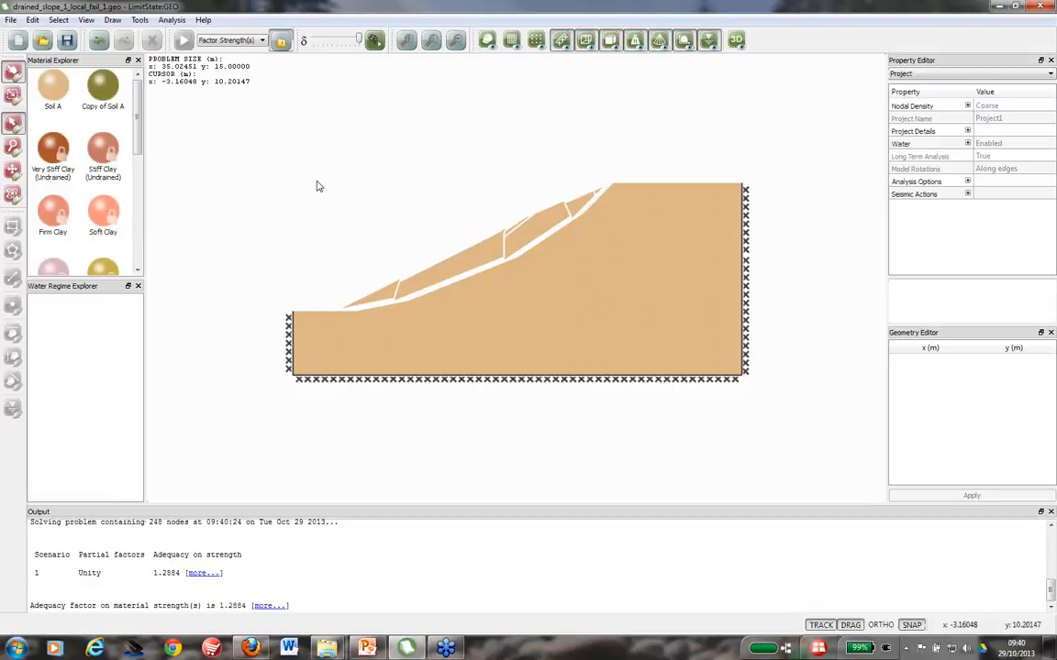
# Step: Undo the vertex move and split off the small step as its own solid with a line from about (12.0, 6.0) to (14.2, 7.5)
pyautogui.click(282, 42)
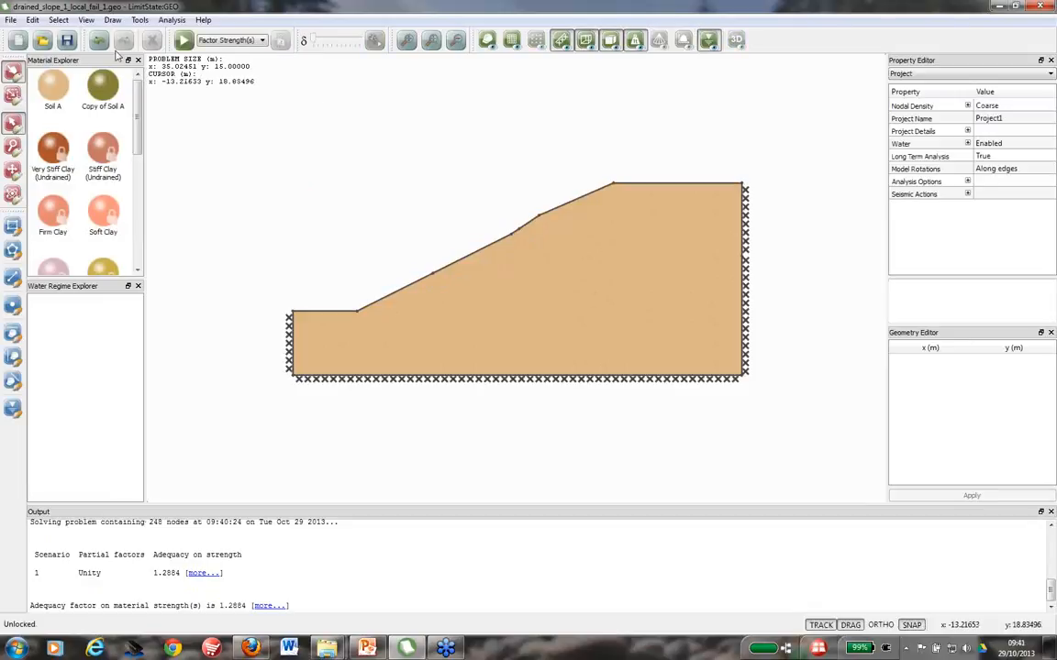
pyautogui.click(100, 43)
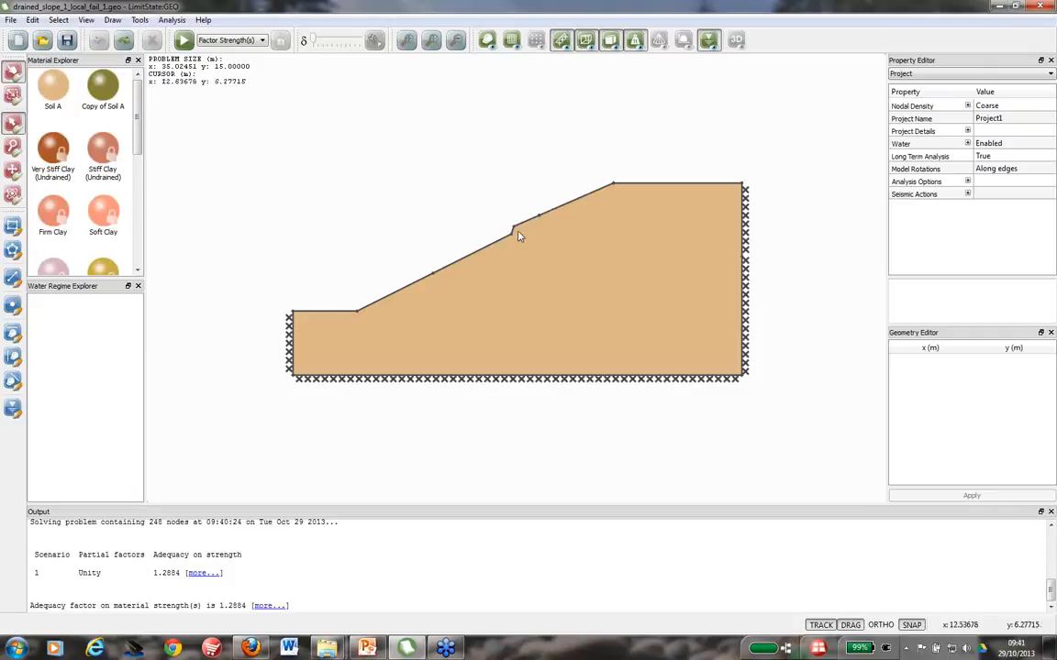
pyautogui.scroll(2, 518, 236)
pyautogui.scroll(1, 518, 237)
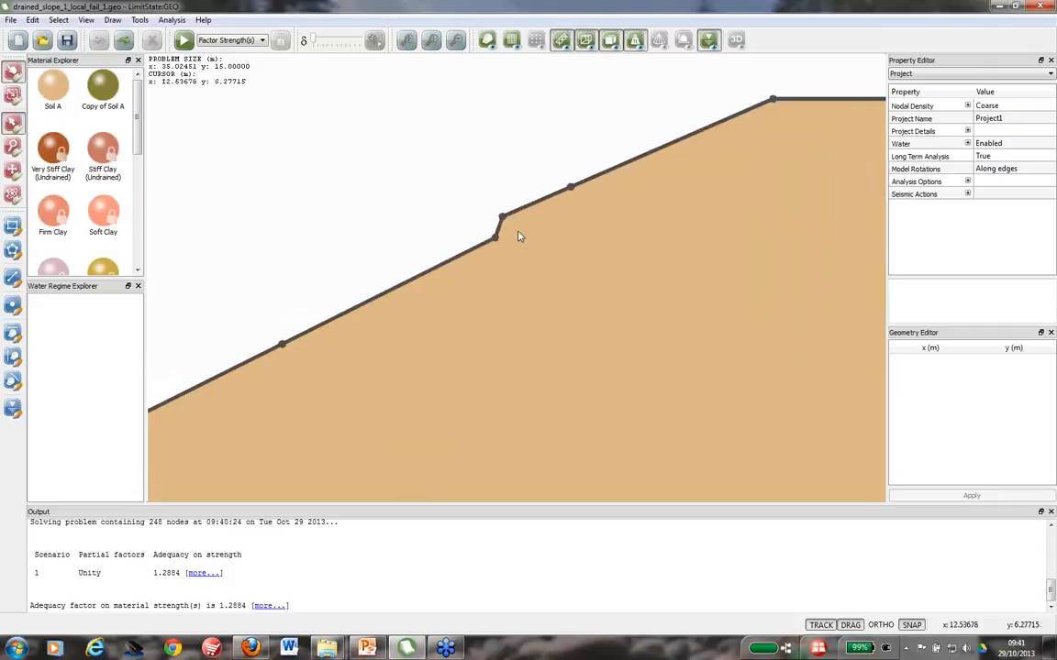
pyautogui.click(13, 275)
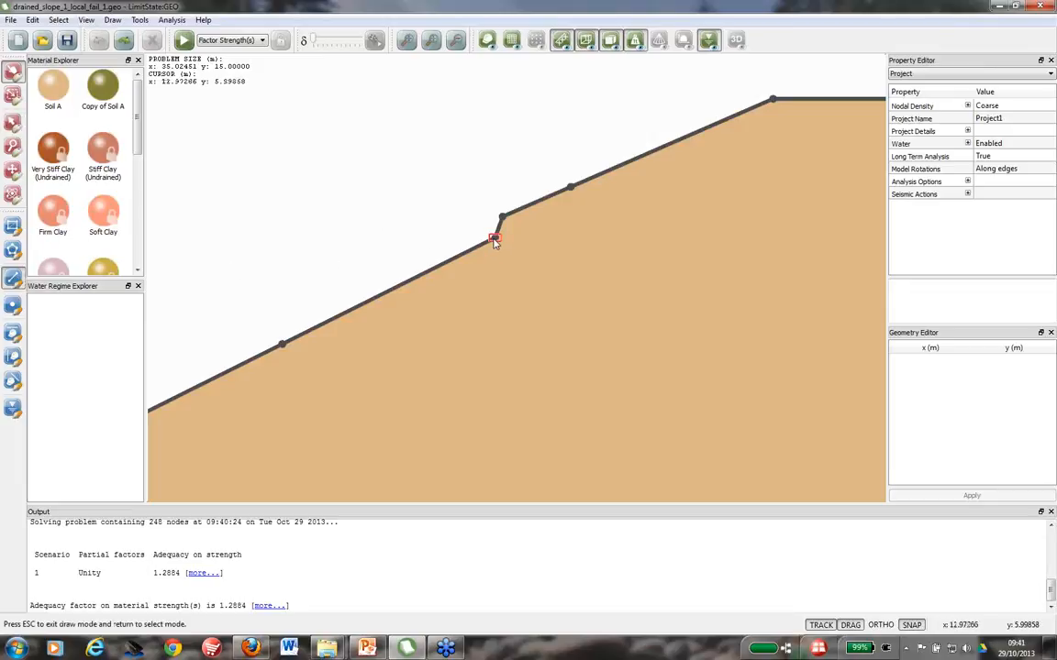
pyautogui.click(494, 237)
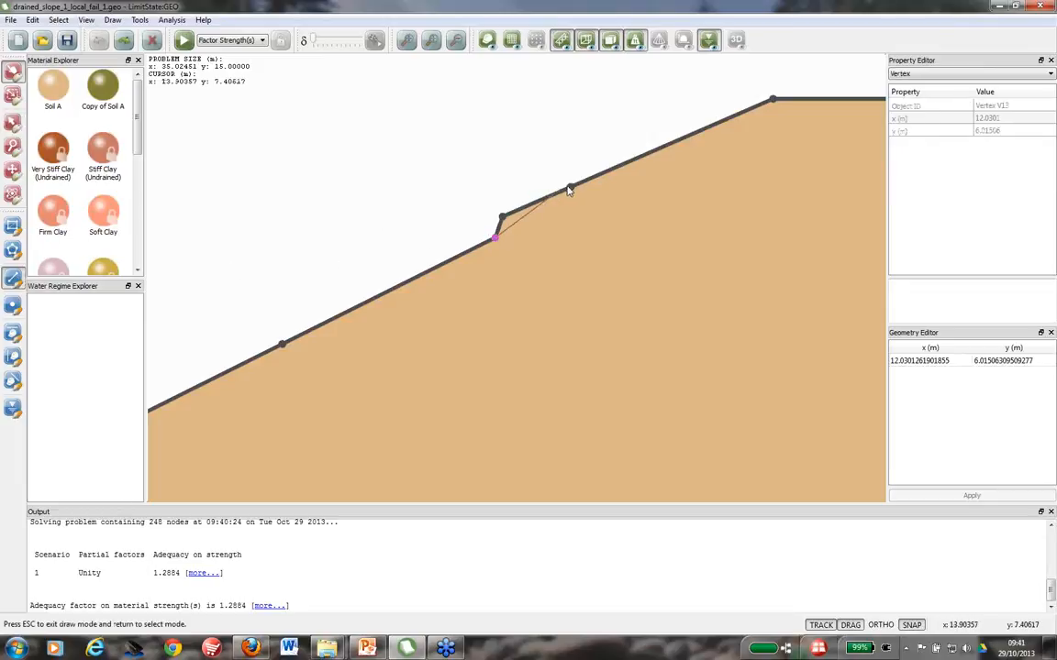
pyautogui.click(570, 188)
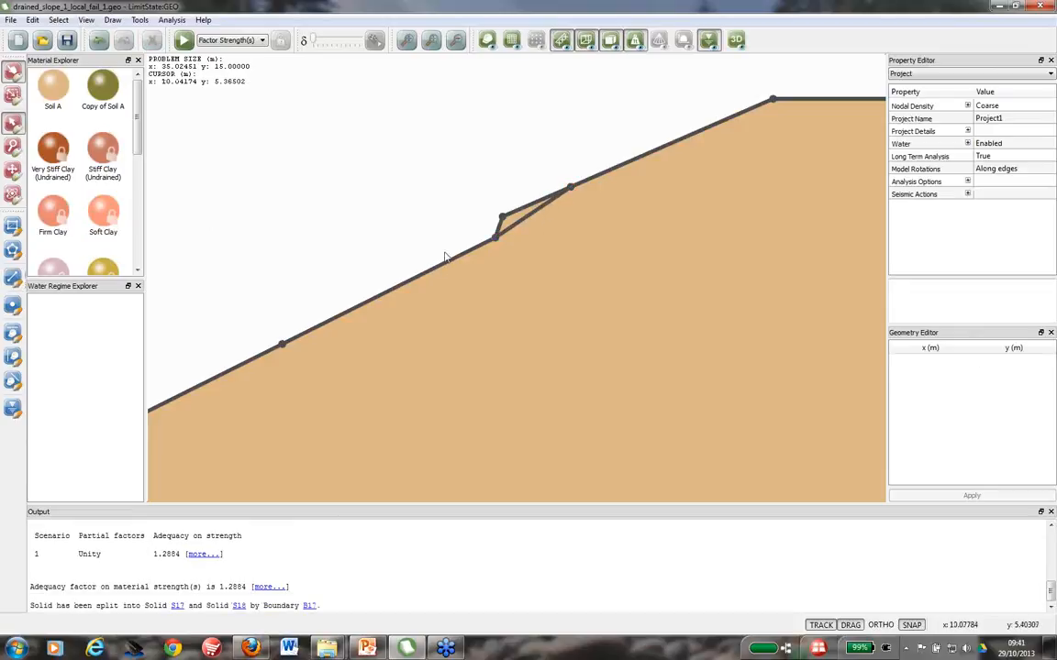
pyautogui.click(508, 218)
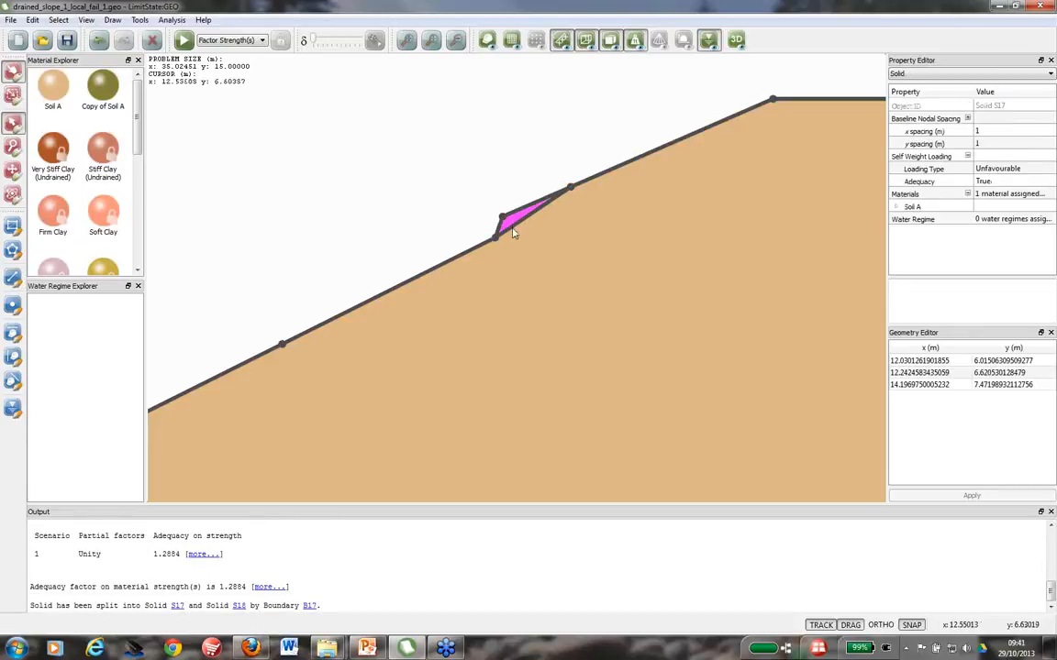
pyautogui.click(358, 223)
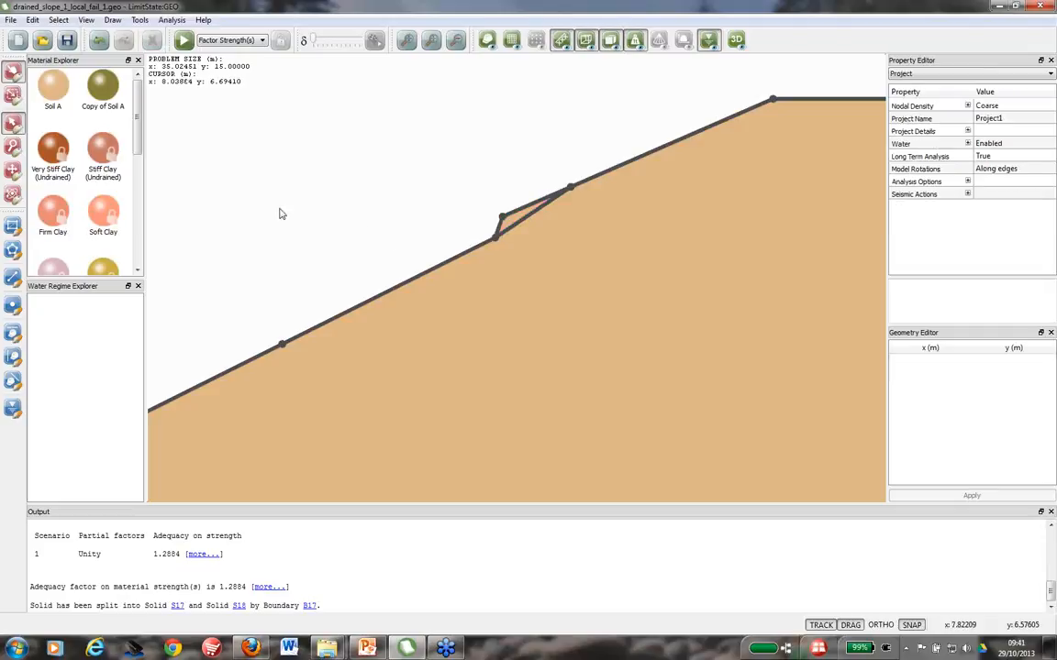
# Step: Duplicate Soil A and set the drained cohesion c' of the new copy to 4 kPa
pyautogui.rightClick(53, 89)
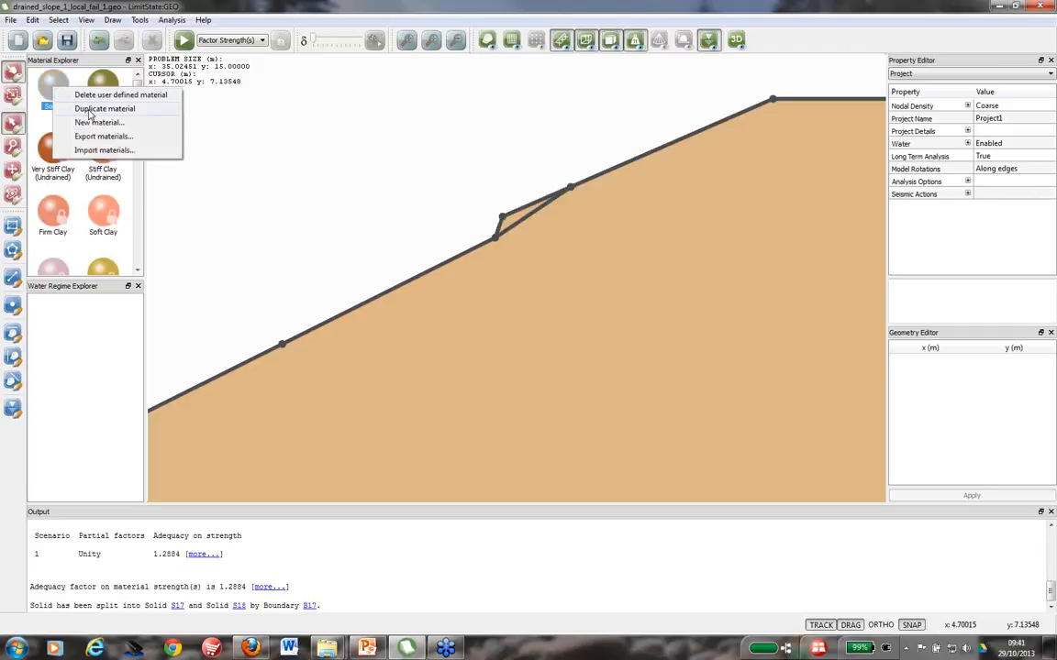
pyautogui.click(91, 109)
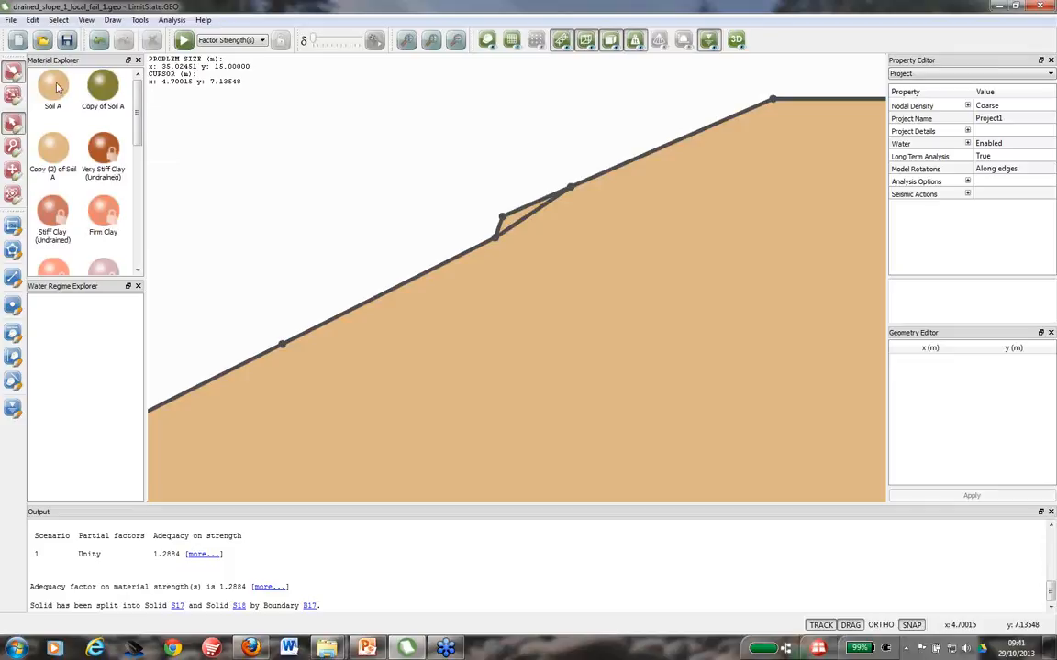
pyautogui.click(57, 88)
pyautogui.click(56, 152)
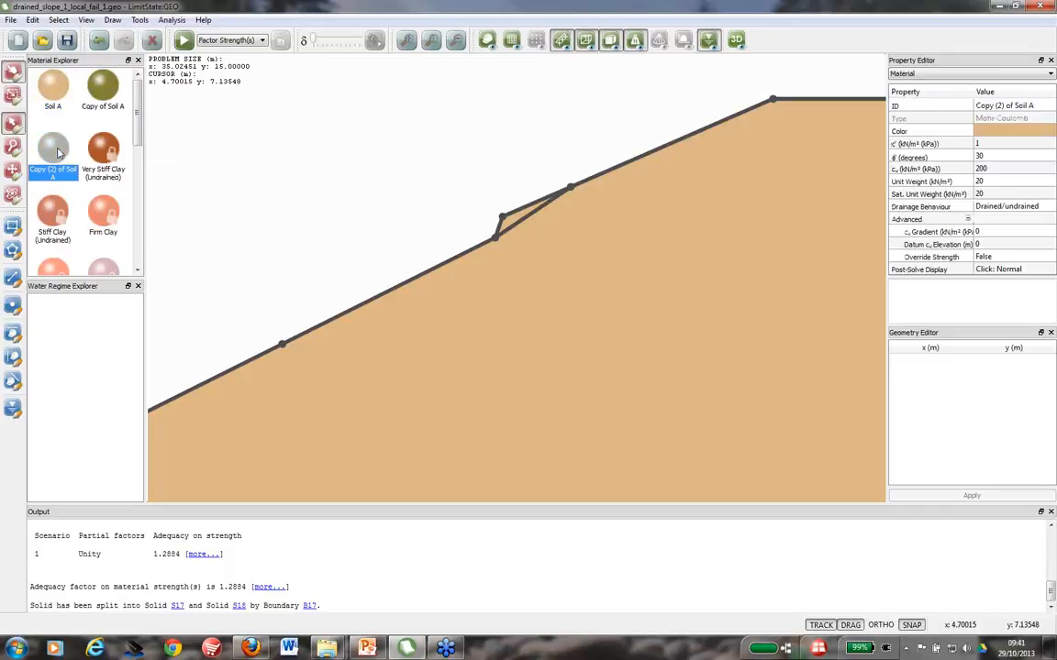
pyautogui.click(980, 144)
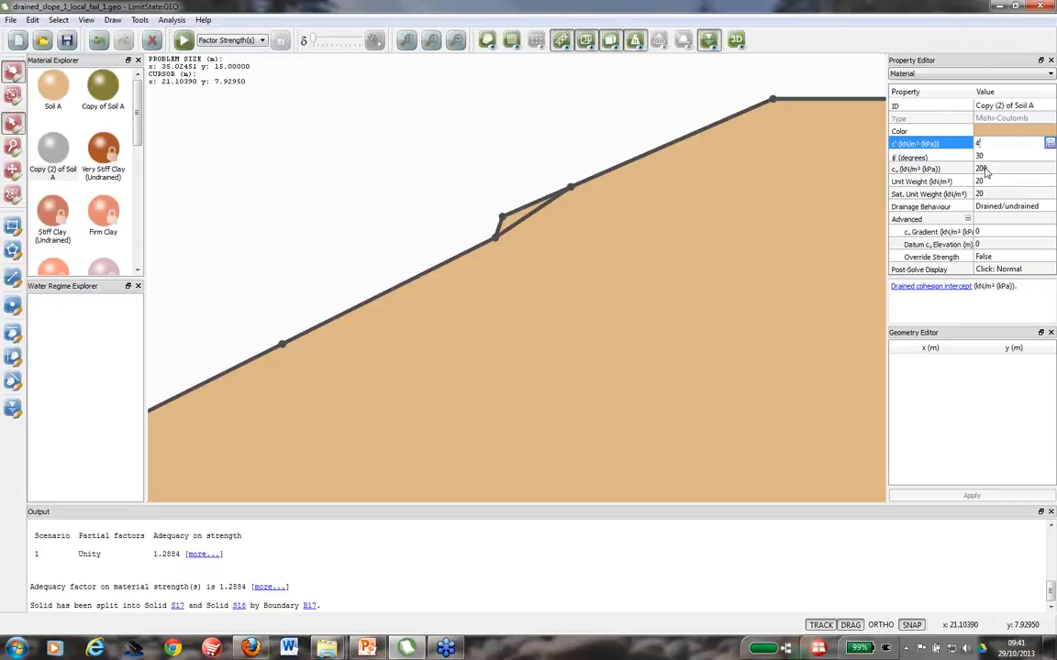
pyautogui.click(560, 147)
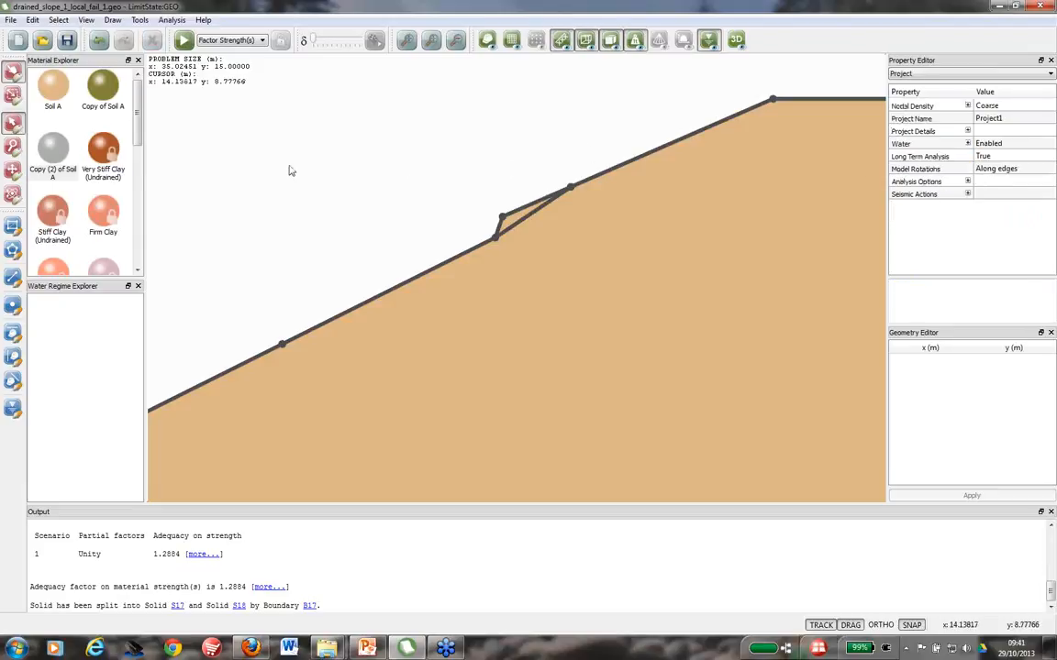
# Step: Change the display color of Copy (2) of Soil A to light green
pyautogui.click(53, 156)
pyautogui.click(1005, 131)
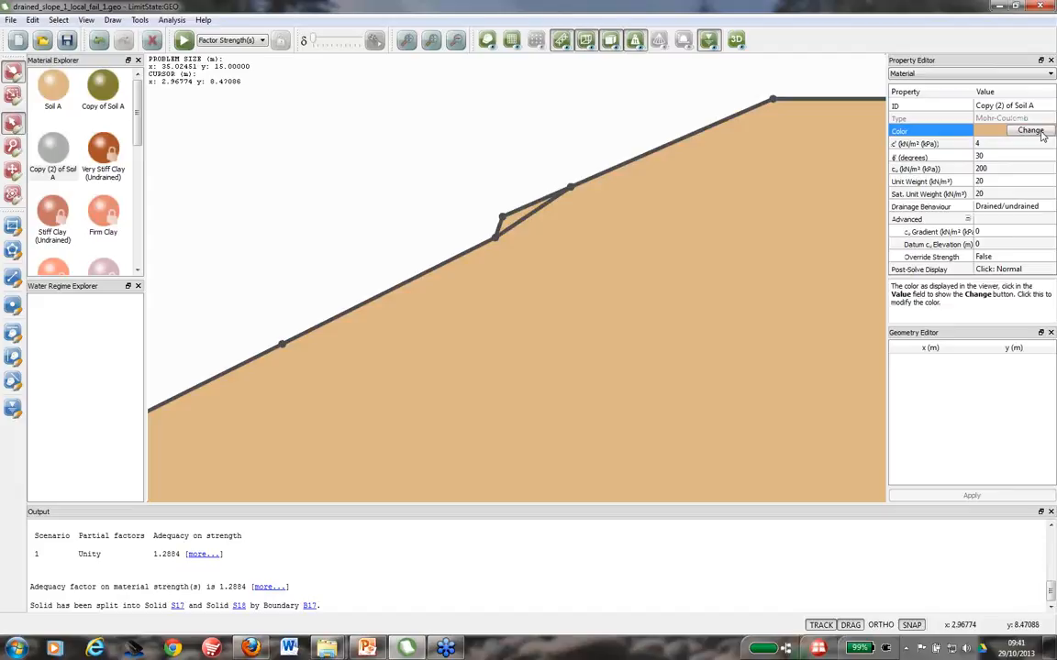
pyautogui.click(1030, 130)
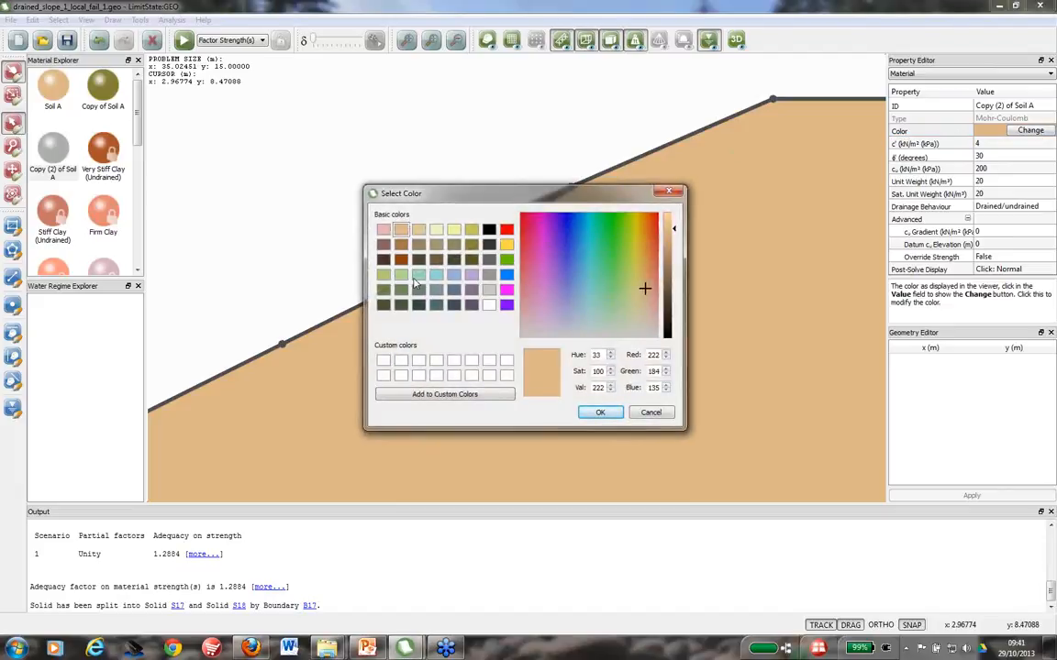
pyautogui.click(401, 275)
pyautogui.click(587, 414)
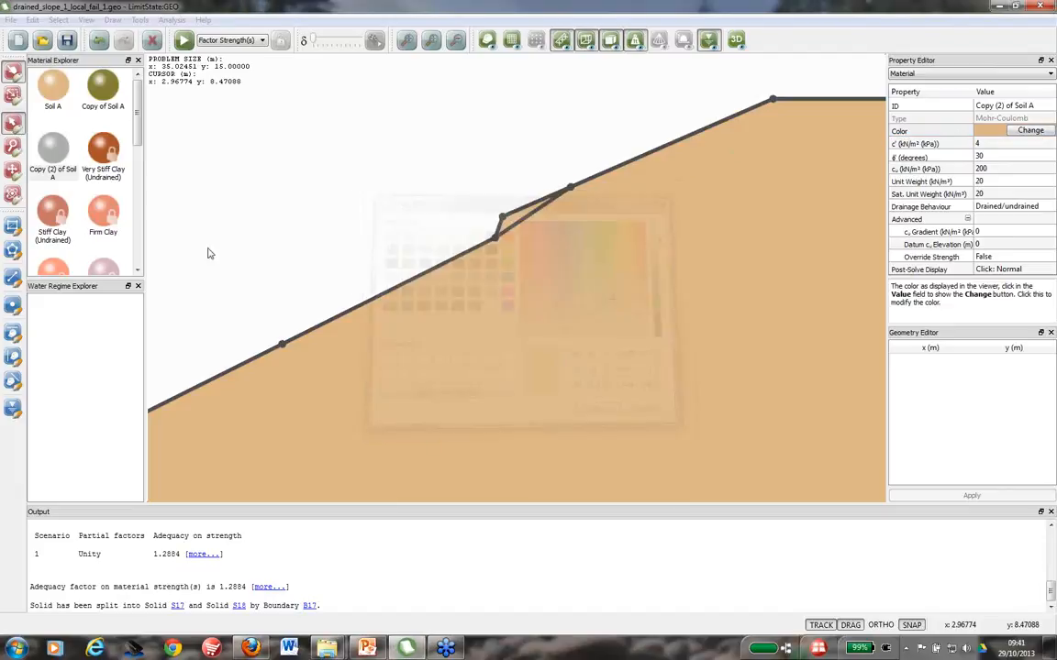
# Step: Replace the small step's material on the slope face with Copy (2) of Soil A and solve the model
pyautogui.moveTo(519, 220); pyautogui.dragTo(505, 225)
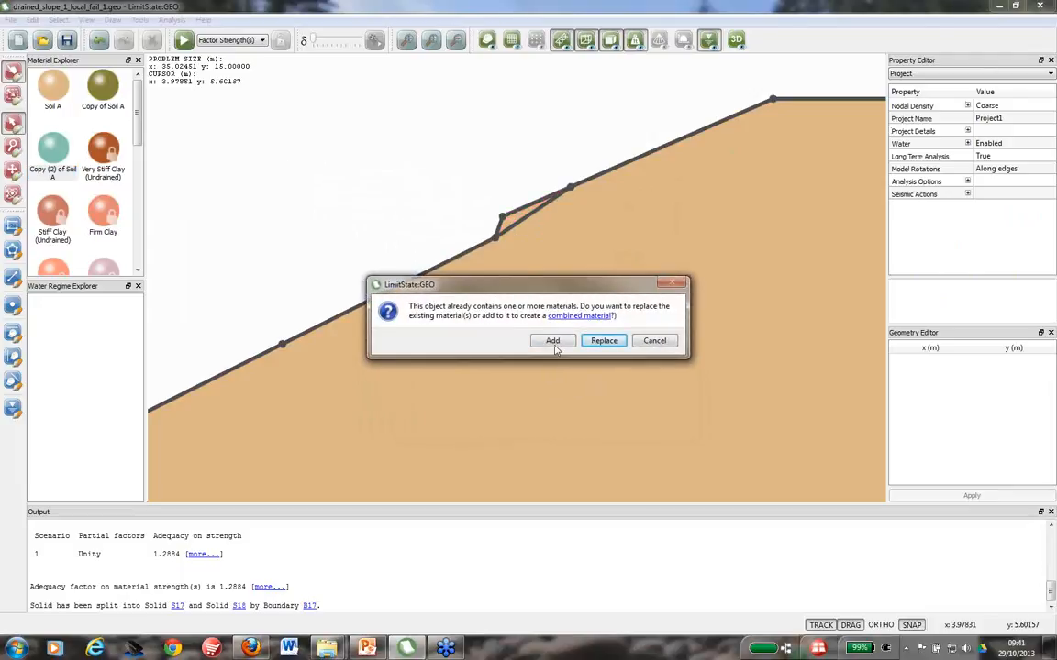
pyautogui.click(601, 341)
pyautogui.press('F5')
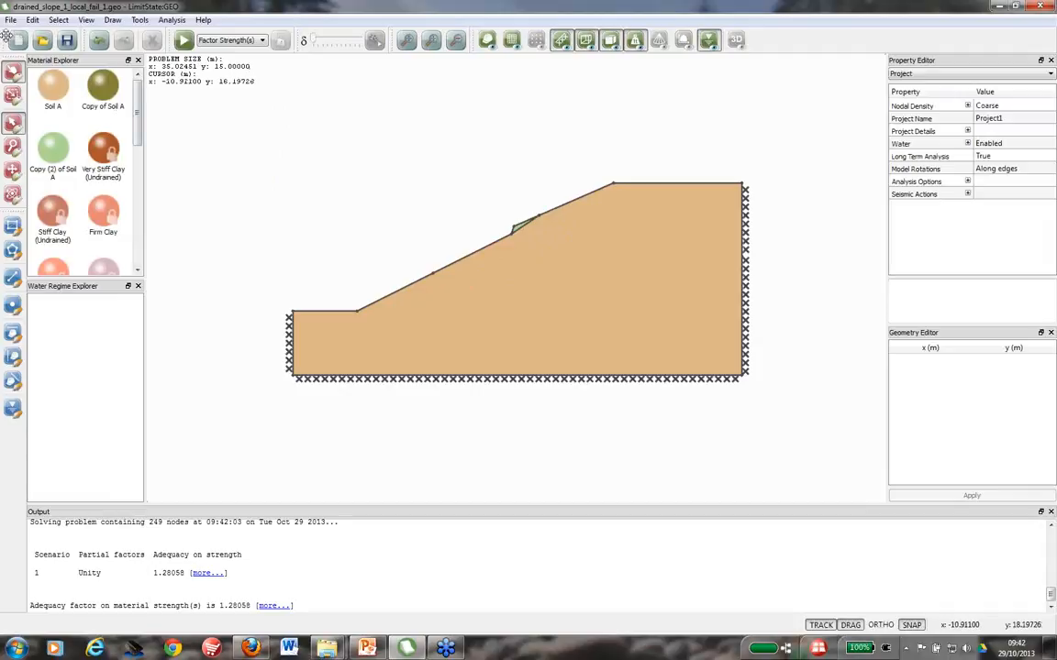
# Step: Open undrained_slope.geo without saving the current model, and solve it
pyautogui.click(41, 41)
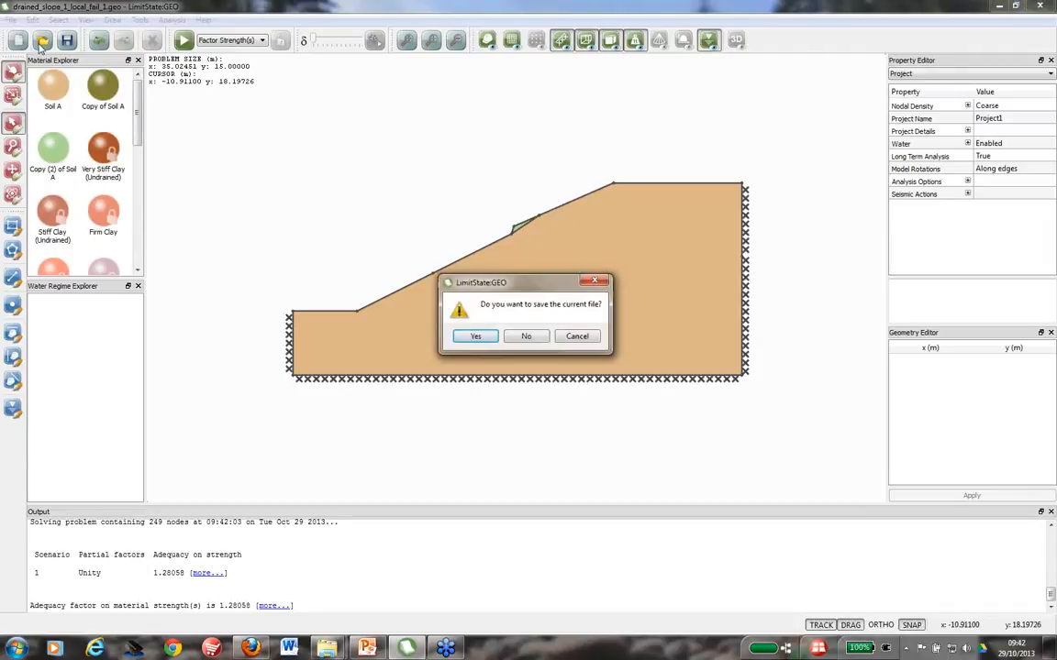
pyautogui.click(524, 336)
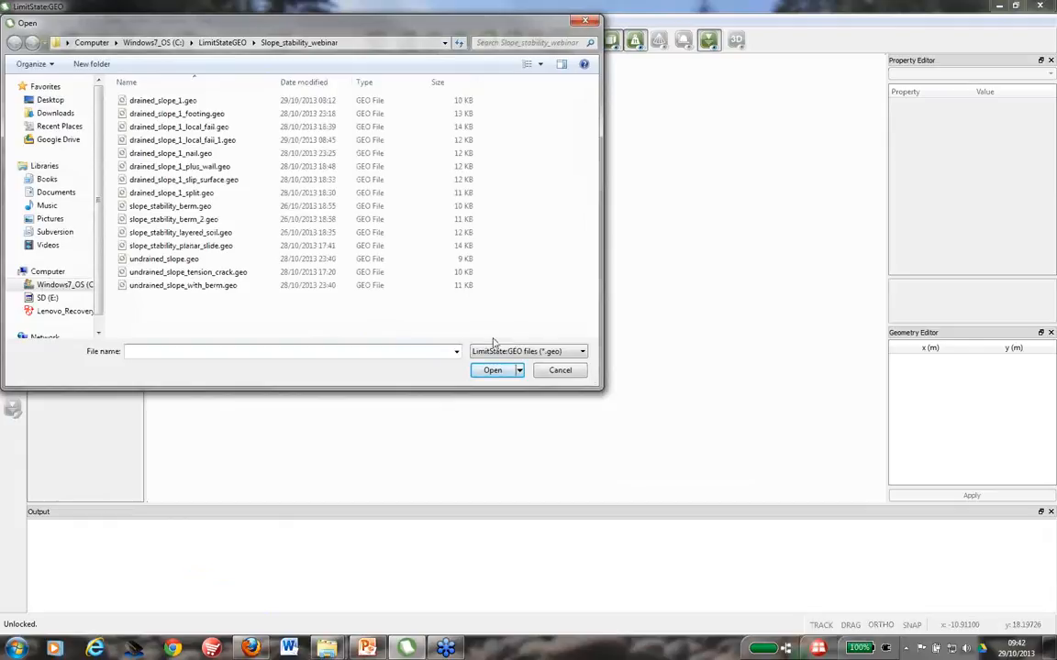
pyautogui.click(165, 259)
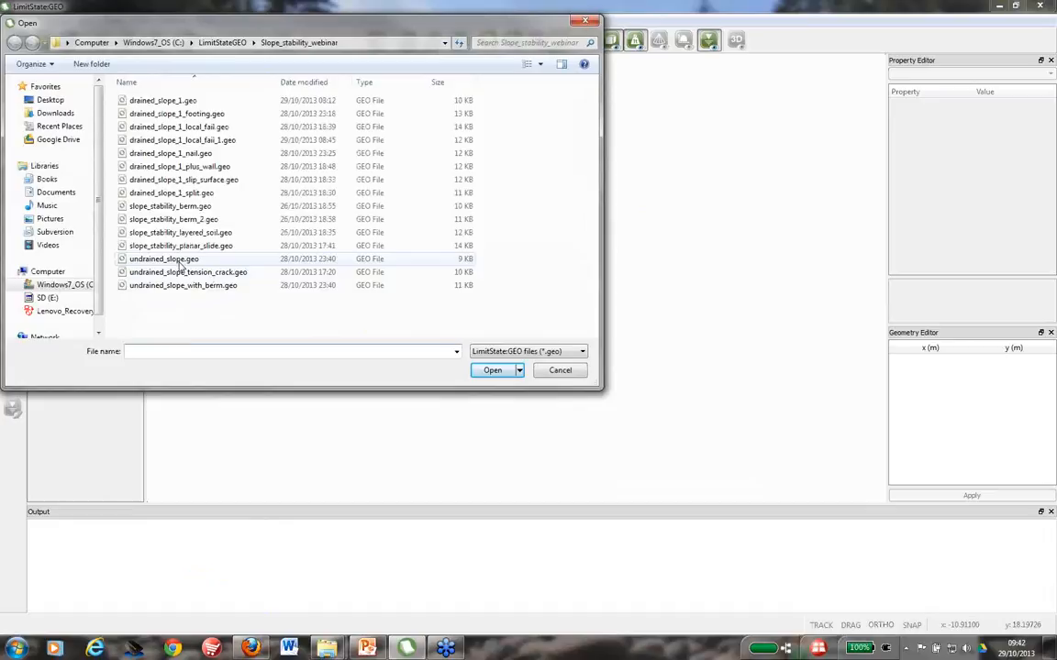
pyautogui.click(494, 370)
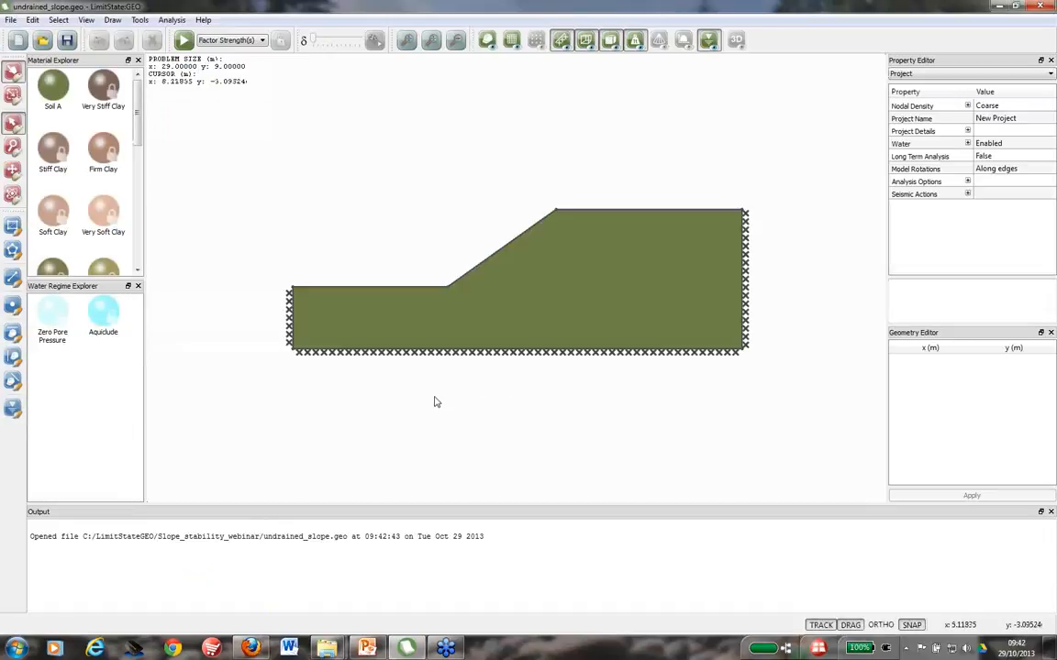
pyautogui.click(183, 40)
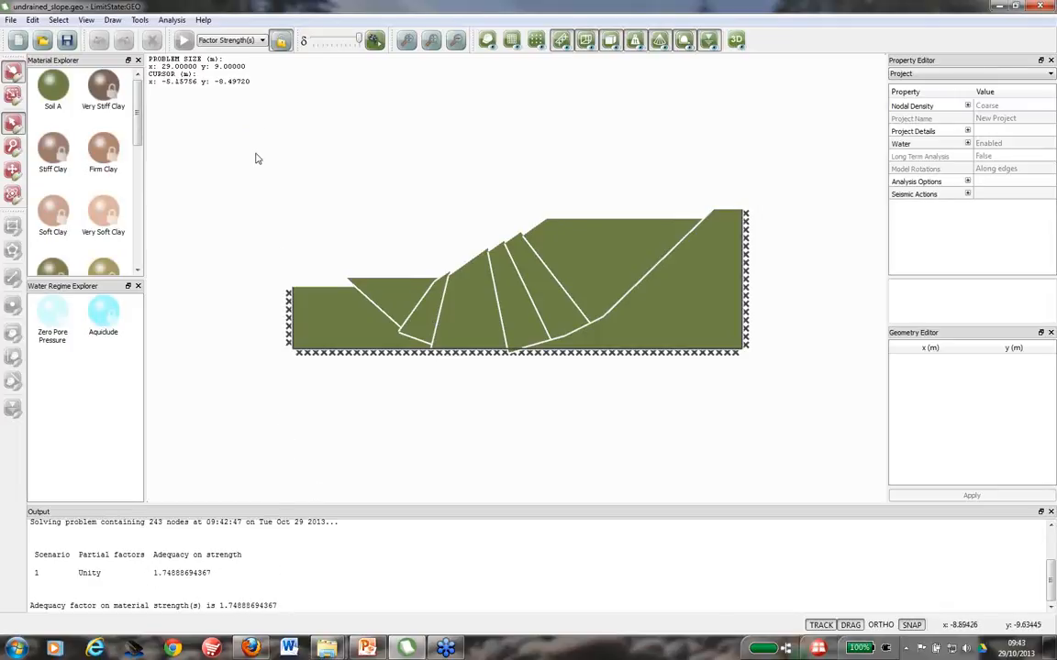
# Step: Unlock the model and draw a berm polygon at the slope toe through about (1.8, 4), (4.9, 5.5), (8.3, 5.6) and (6, 4)
pyautogui.click(282, 42)
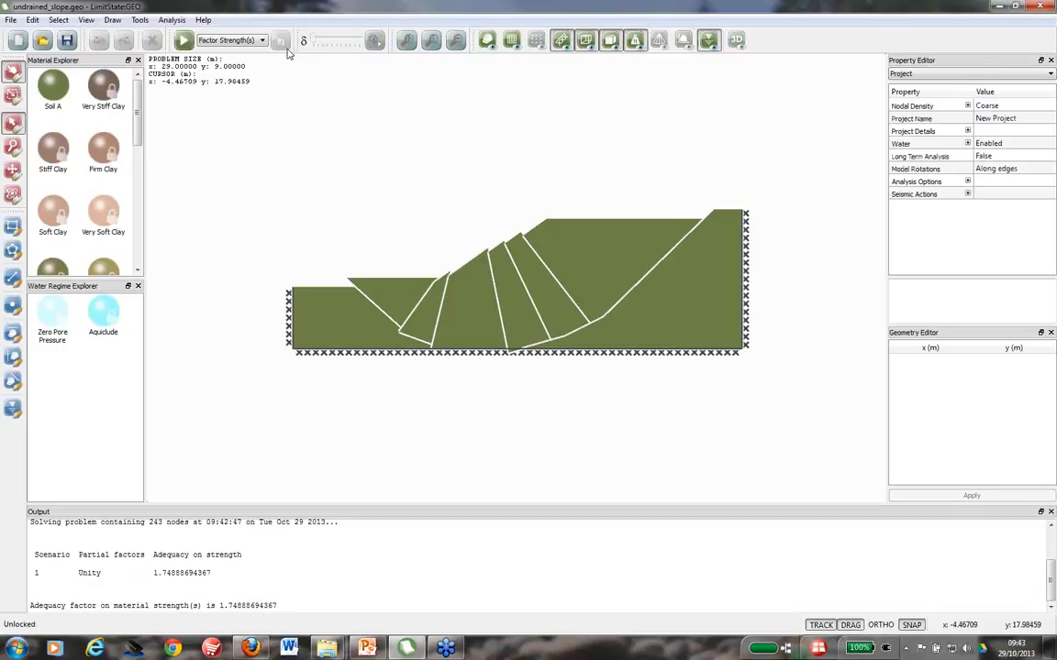
pyautogui.click(12, 250)
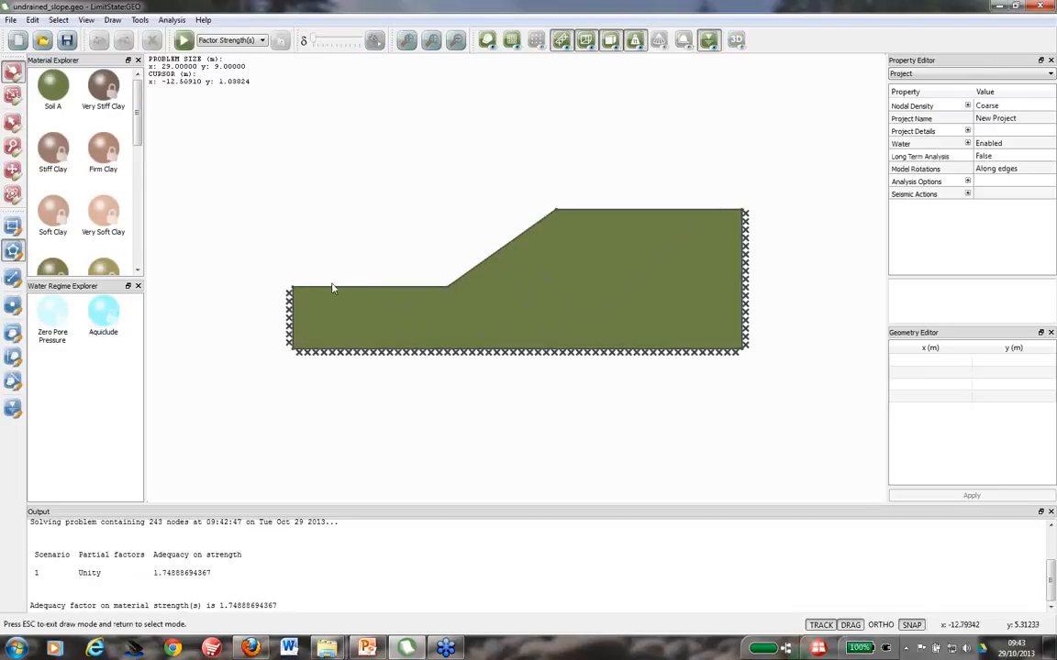
pyautogui.scroll(2, 384, 292)
pyautogui.click(382, 287)
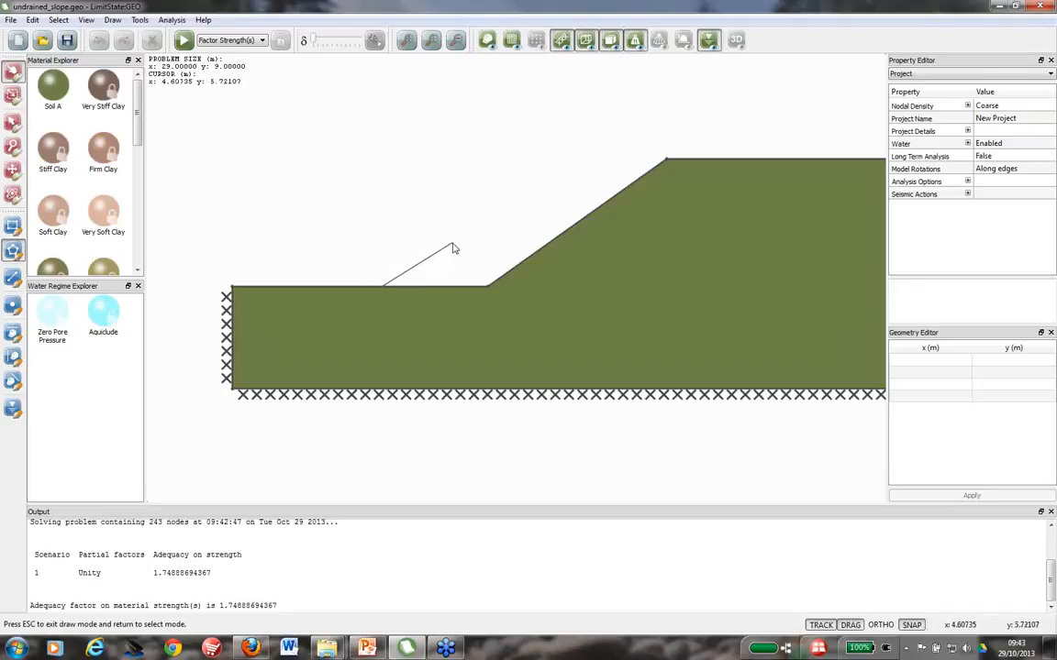
pyautogui.click(461, 248)
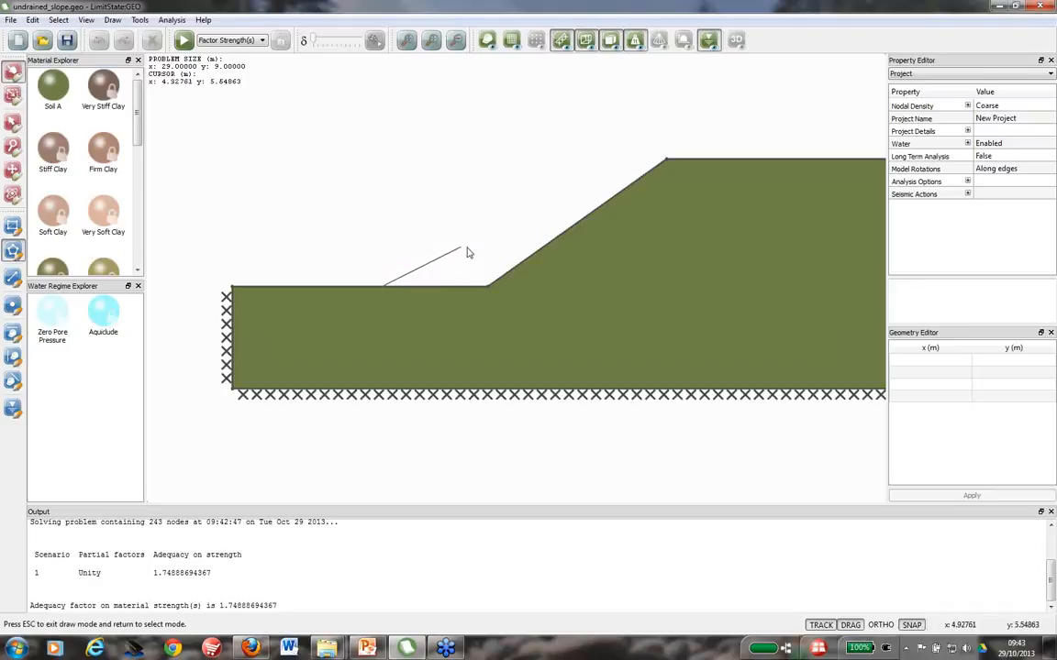
pyautogui.click(543, 246)
pyautogui.click(487, 289)
pyautogui.click(385, 289)
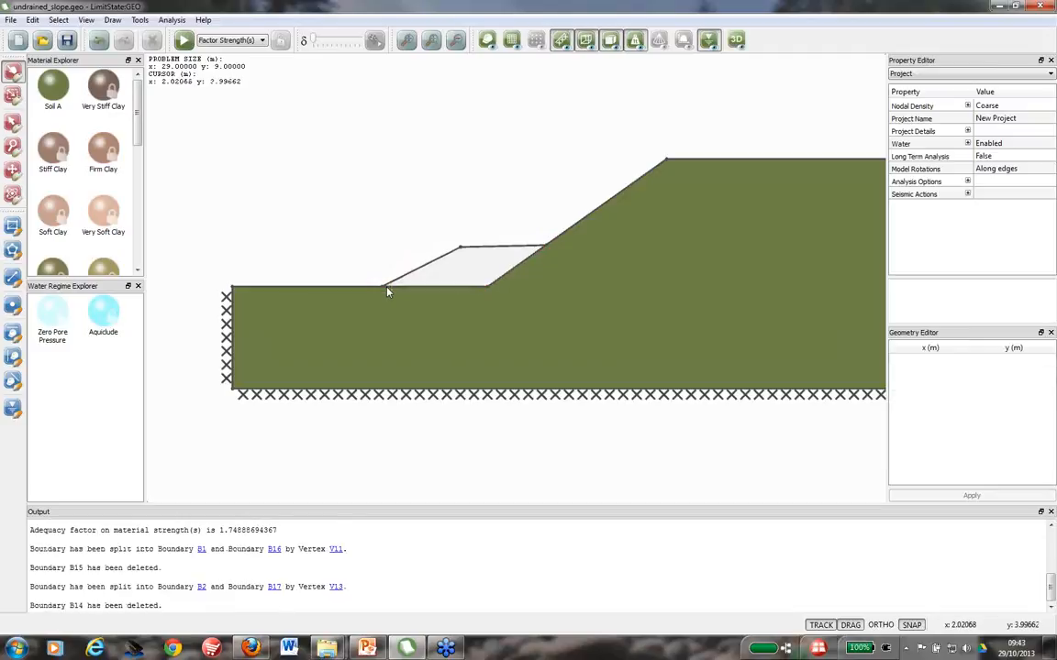
# Step: Assign Dense Sand to the toe berm, solve the model and compare the adequacy factors
pyautogui.click(486, 276)
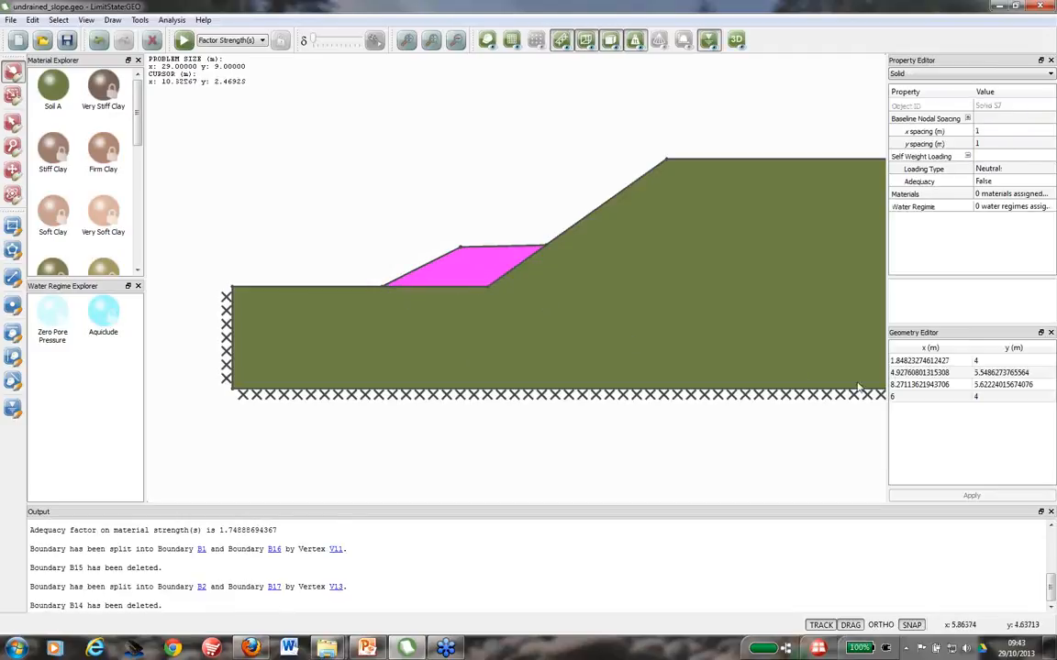
pyautogui.click(907, 364)
pyautogui.click(981, 362)
pyautogui.click(986, 372)
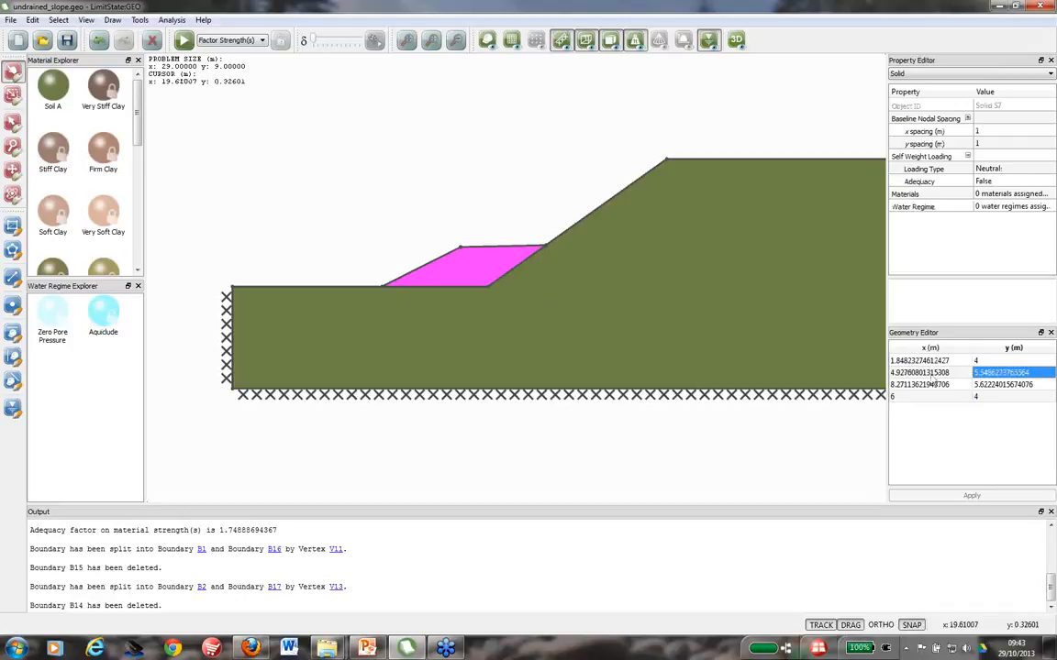
pyautogui.click(168, 170)
pyautogui.moveTo(141, 139); pyautogui.dragTo(141, 173)
pyautogui.moveTo(53, 174); pyautogui.dragTo(458, 275)
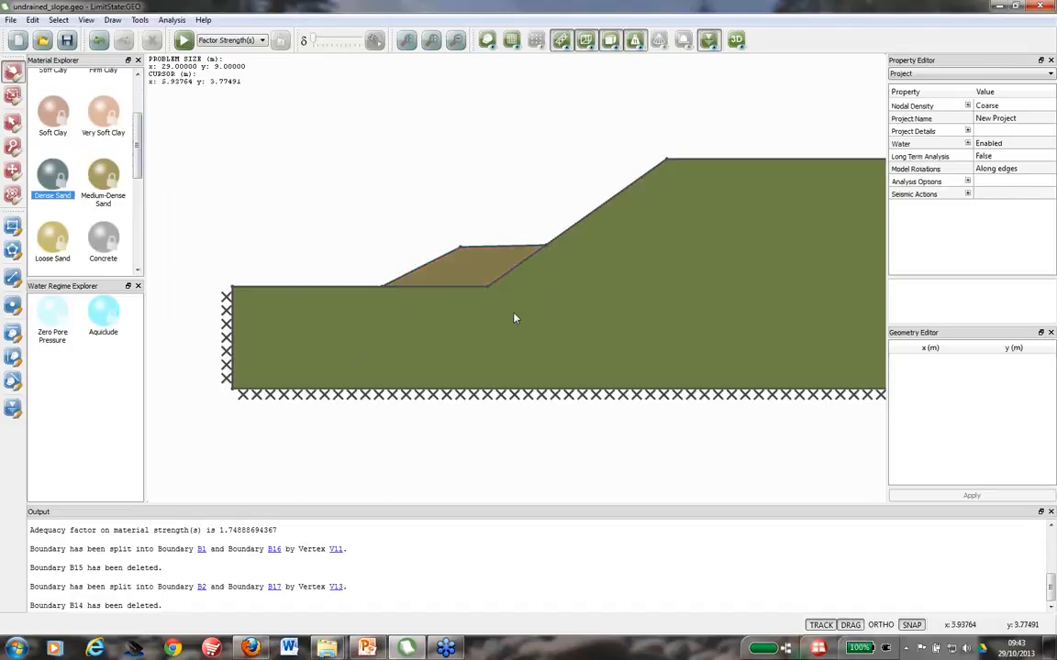
pyautogui.click(182, 42)
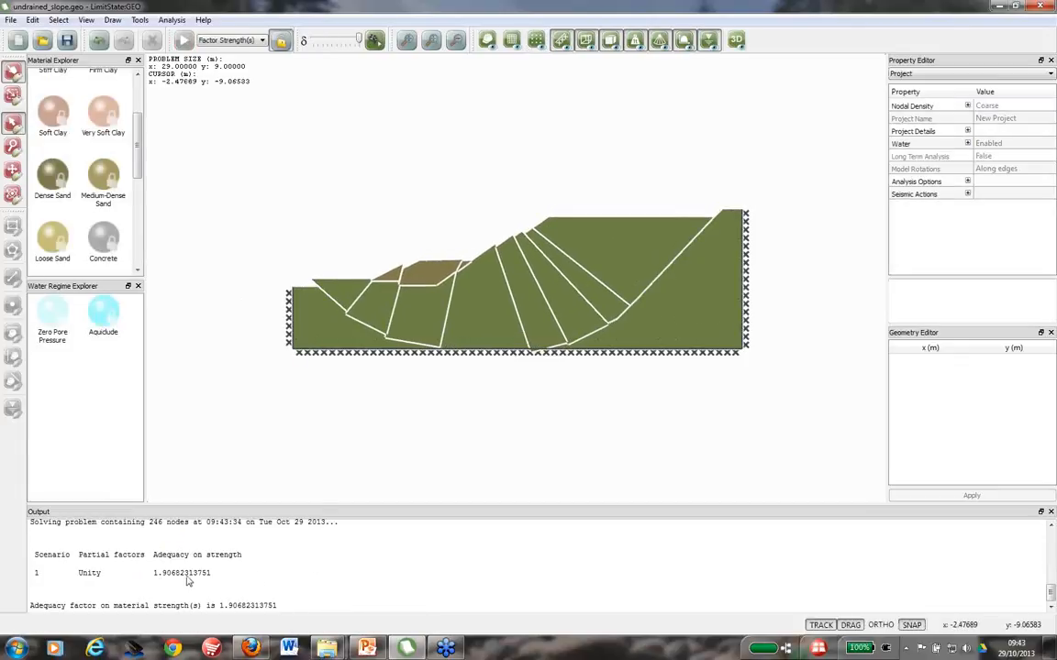
pyautogui.scroll(6, 175, 583)
pyautogui.scroll(1, 188, 580)
pyautogui.scroll(-5, 223, 580)
# Step: Unlock the solved berm model and view the project's nodal density setting
pyautogui.click(280, 41)
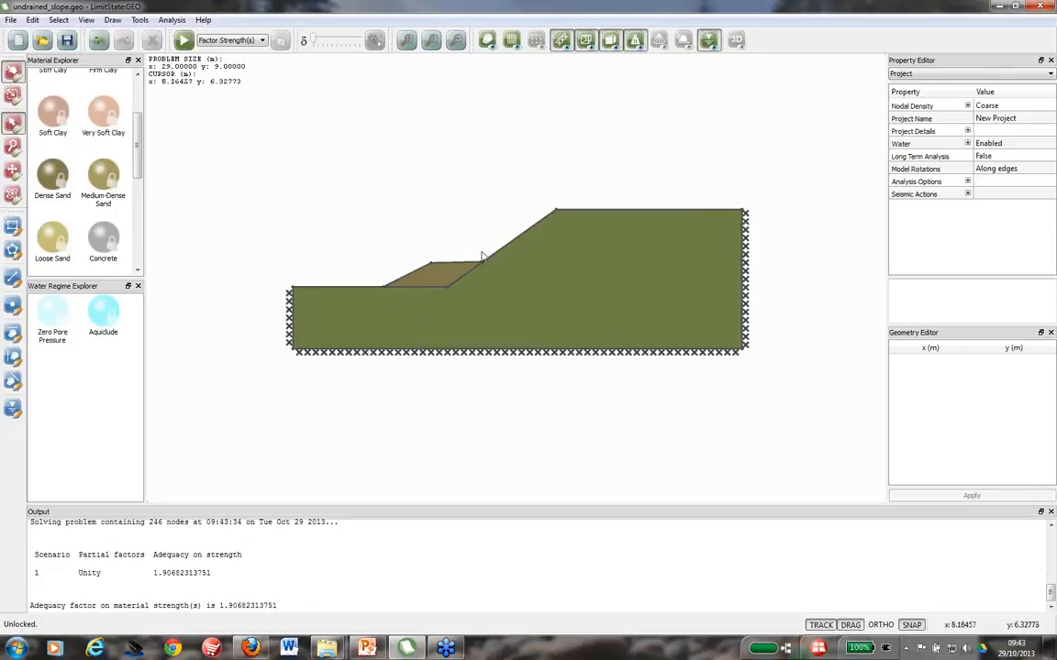
pyautogui.click(999, 106)
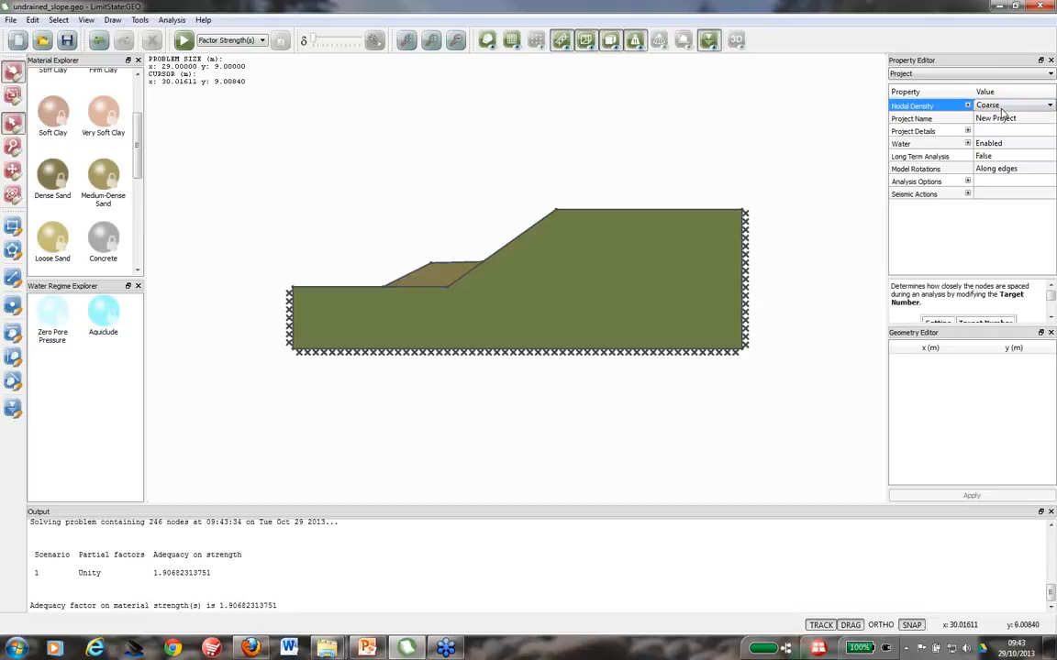
pyautogui.click(743, 123)
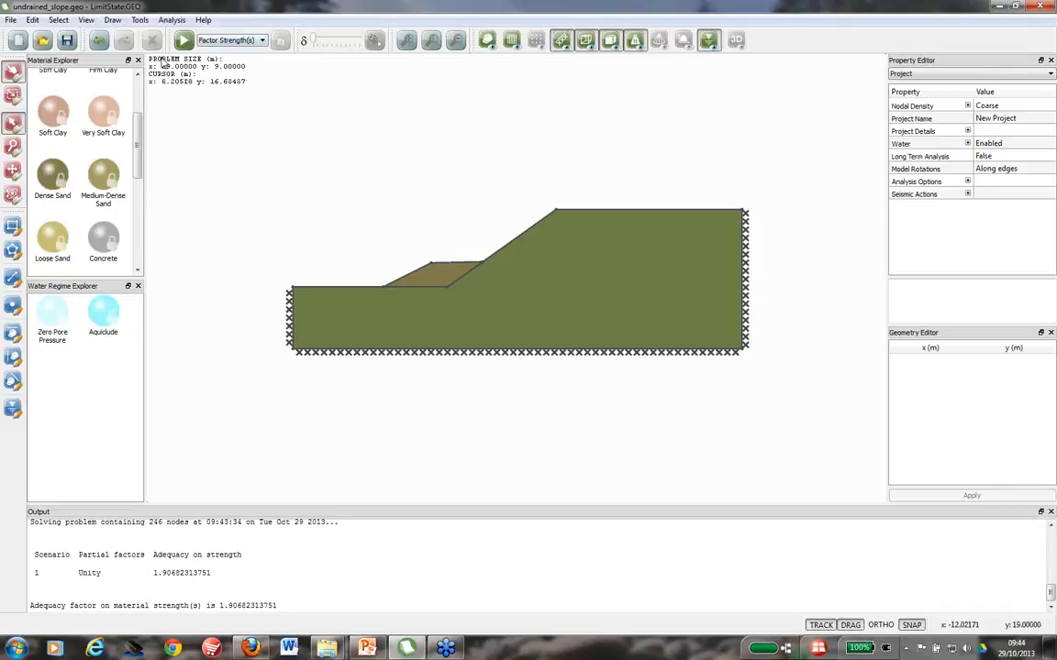
# Step: Open drained_slope_1.geo without saving the berm model, and solve it
pyautogui.click(40, 42)
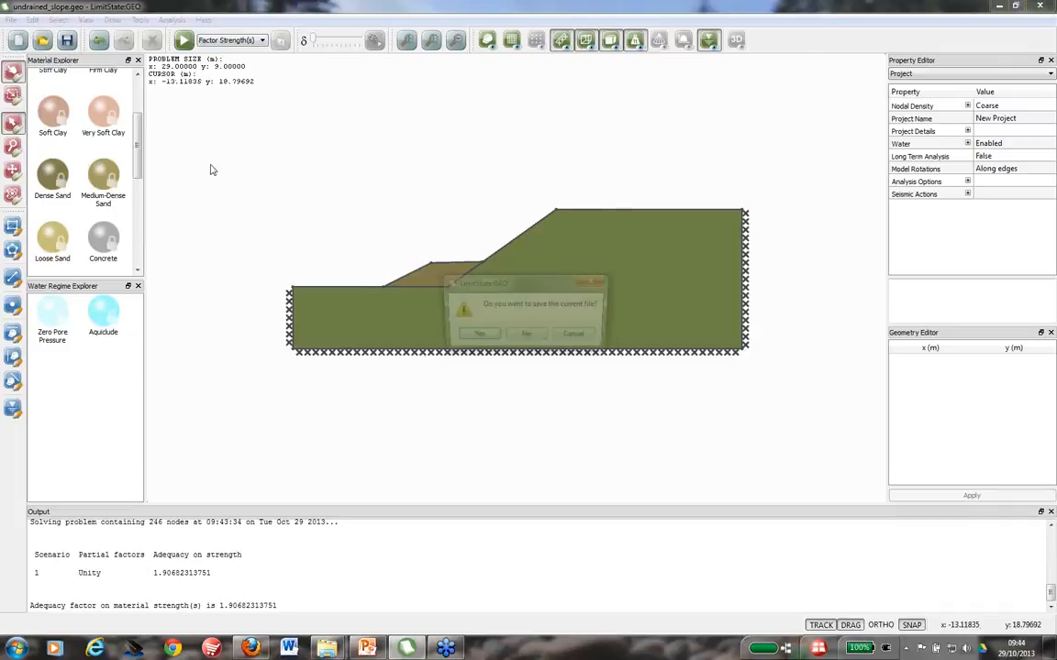
pyautogui.click(524, 337)
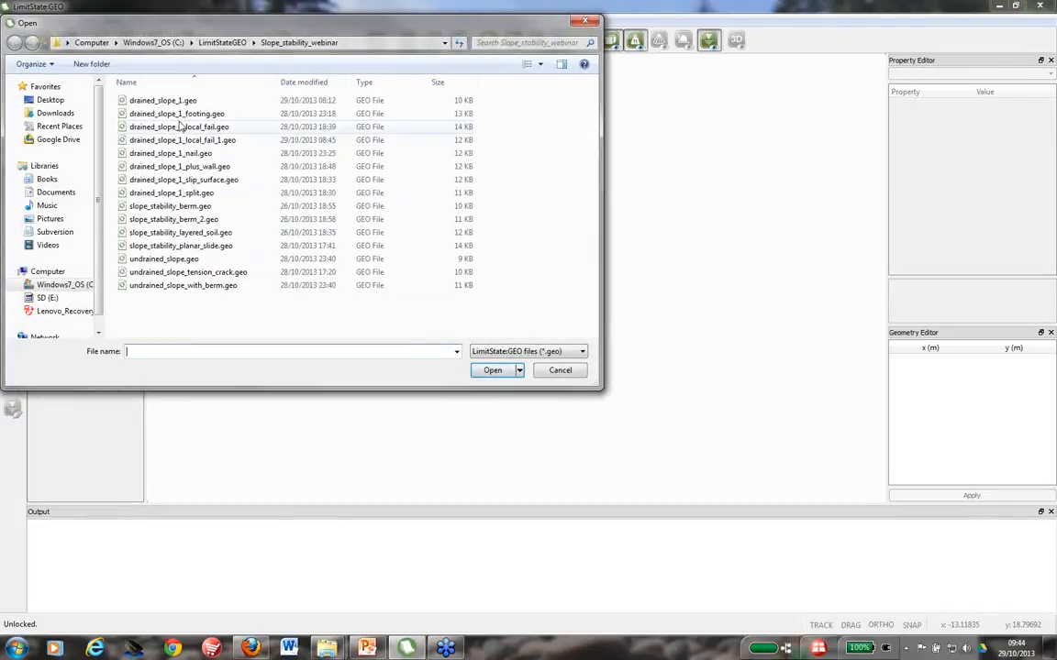
pyautogui.click(174, 101)
pyautogui.click(493, 369)
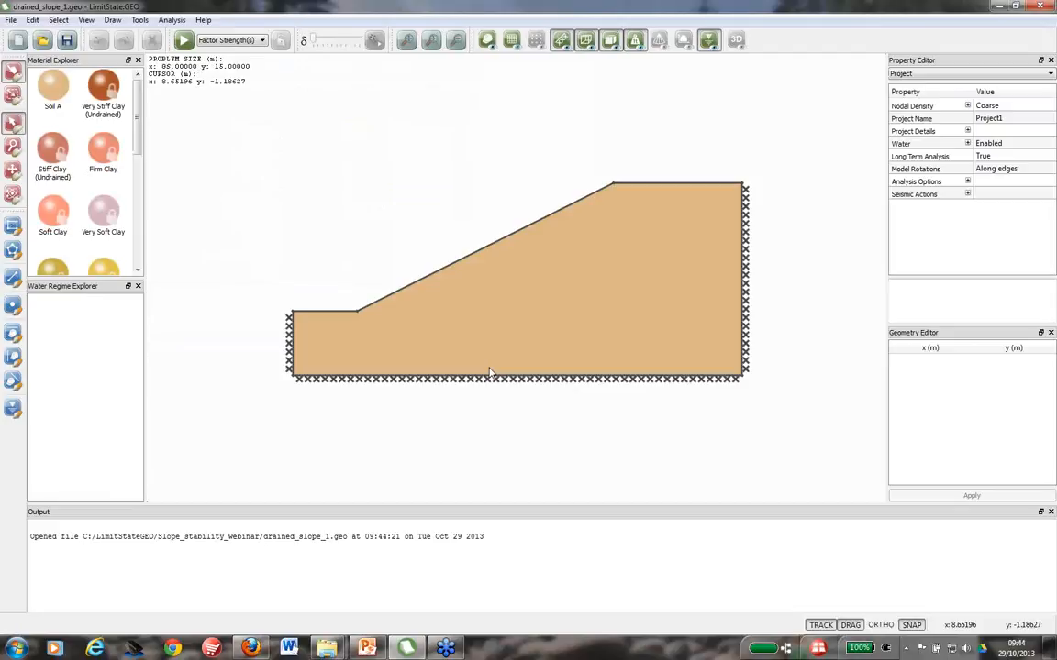
pyautogui.click(184, 41)
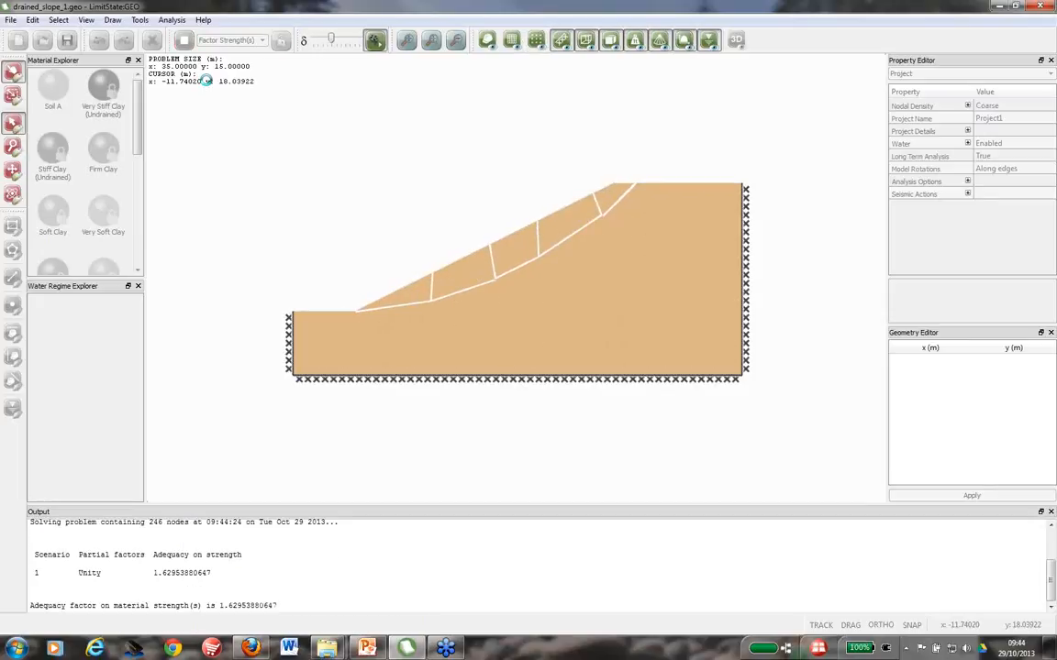
# Step: Unlock the model and split the slope with a near-vertical line from about (10.5, 5.3) on the face down to the base
pyautogui.click(282, 42)
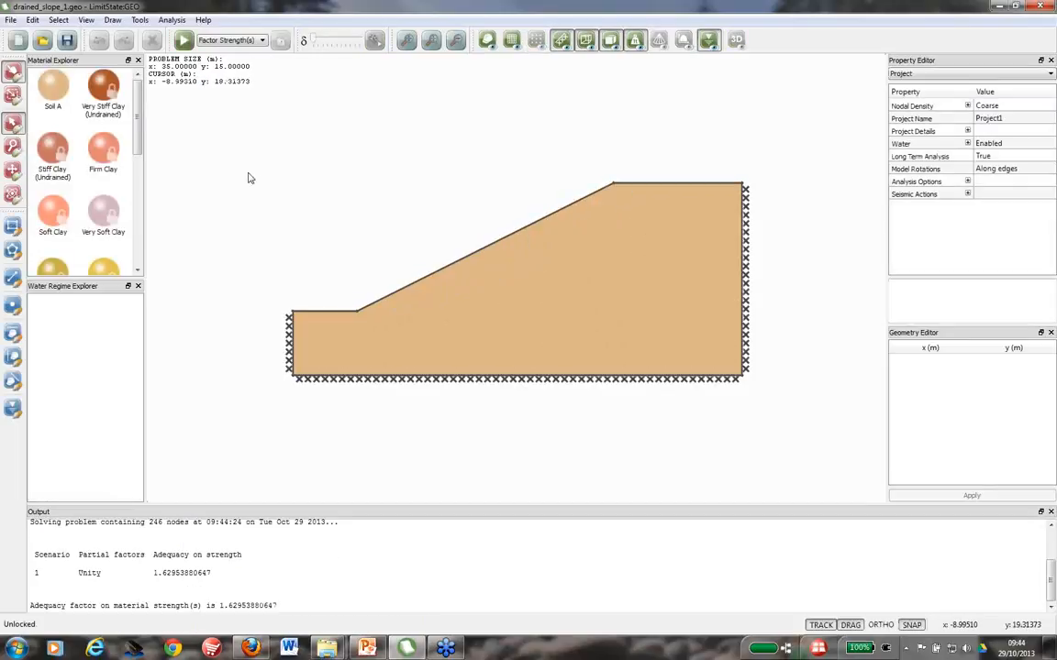
pyautogui.click(12, 279)
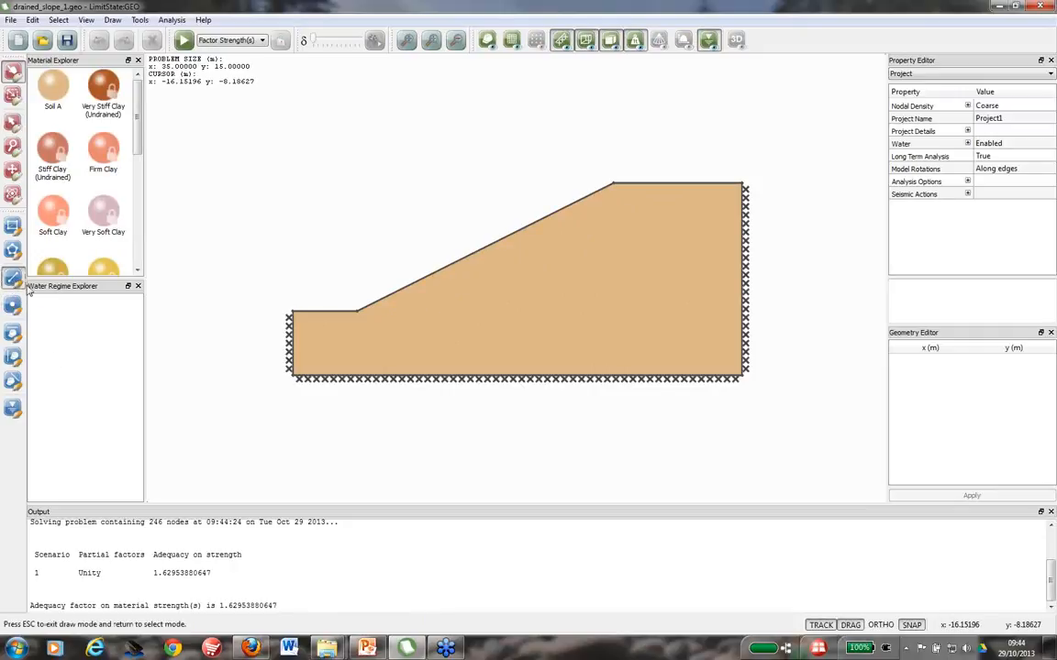
pyautogui.click(491, 247)
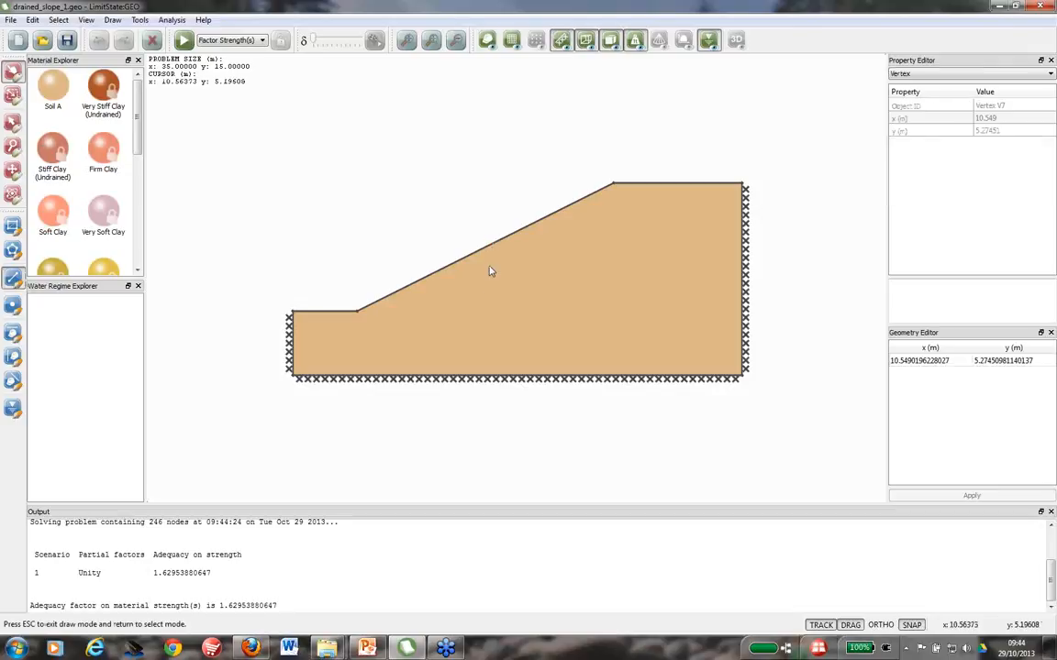
pyautogui.click(490, 378)
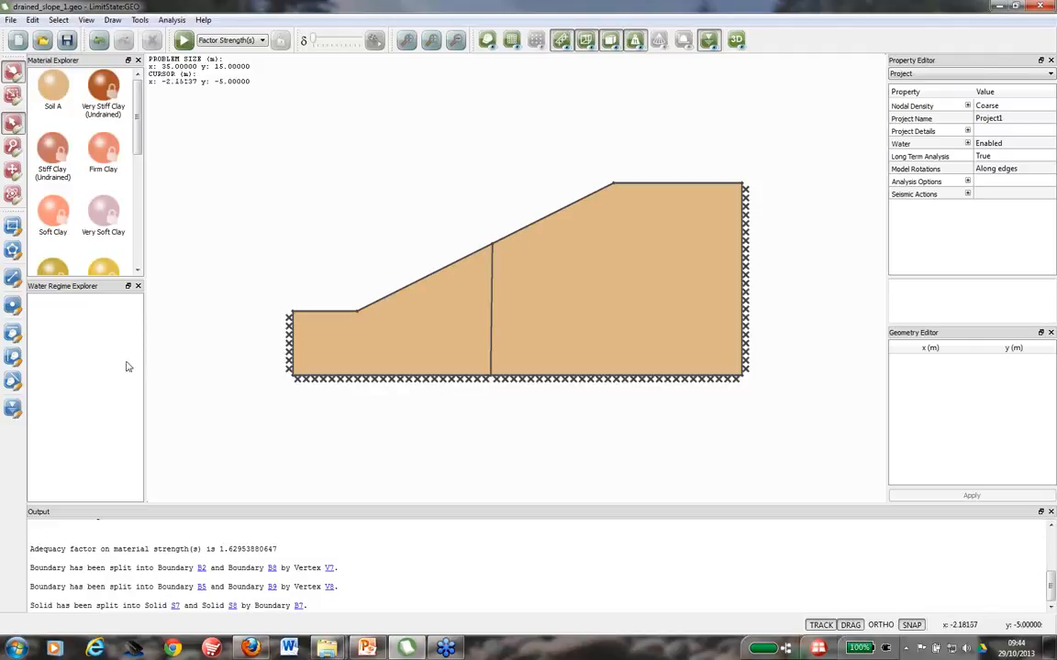
# Step: Add a vertex to the near-vertical dividing line at about (10.4, -3.0), just above the slope's base
pyautogui.click(12, 306)
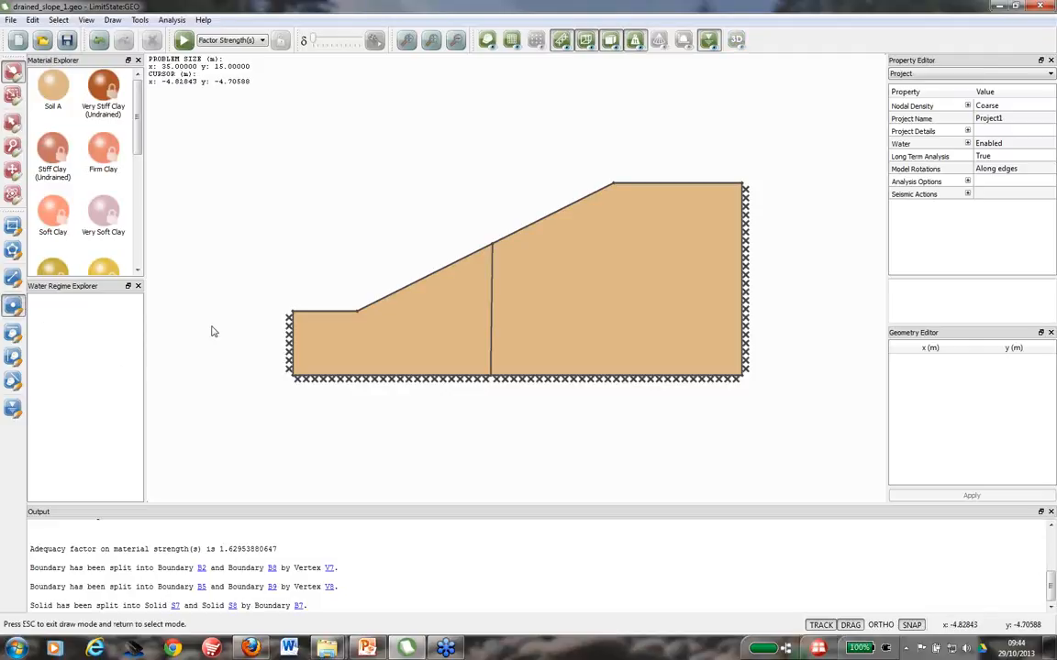
pyautogui.click(490, 352)
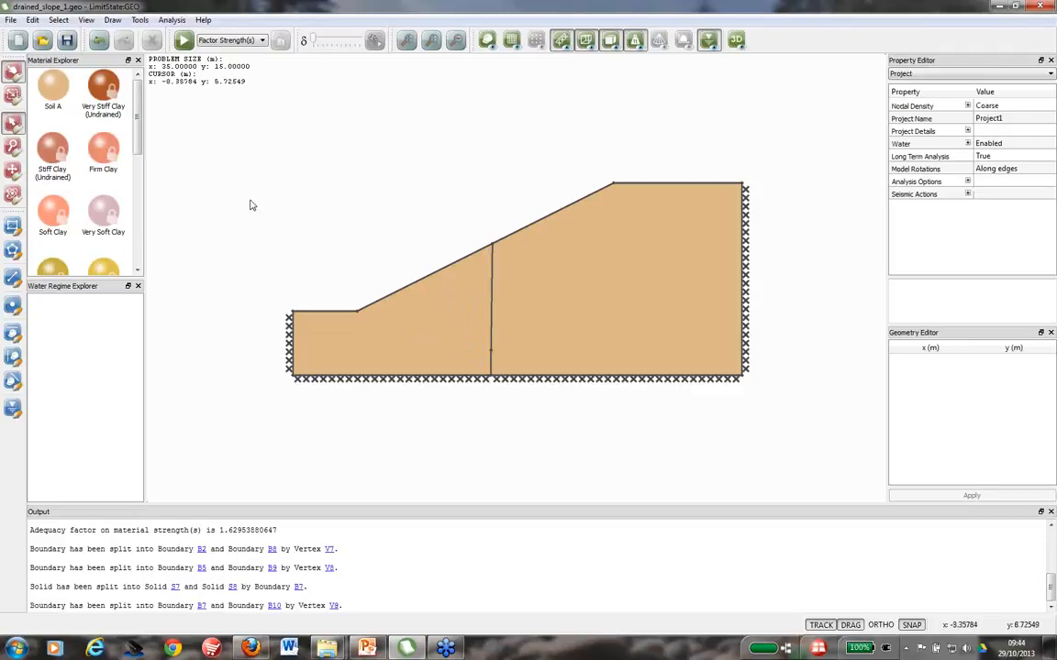
pyautogui.click(493, 291)
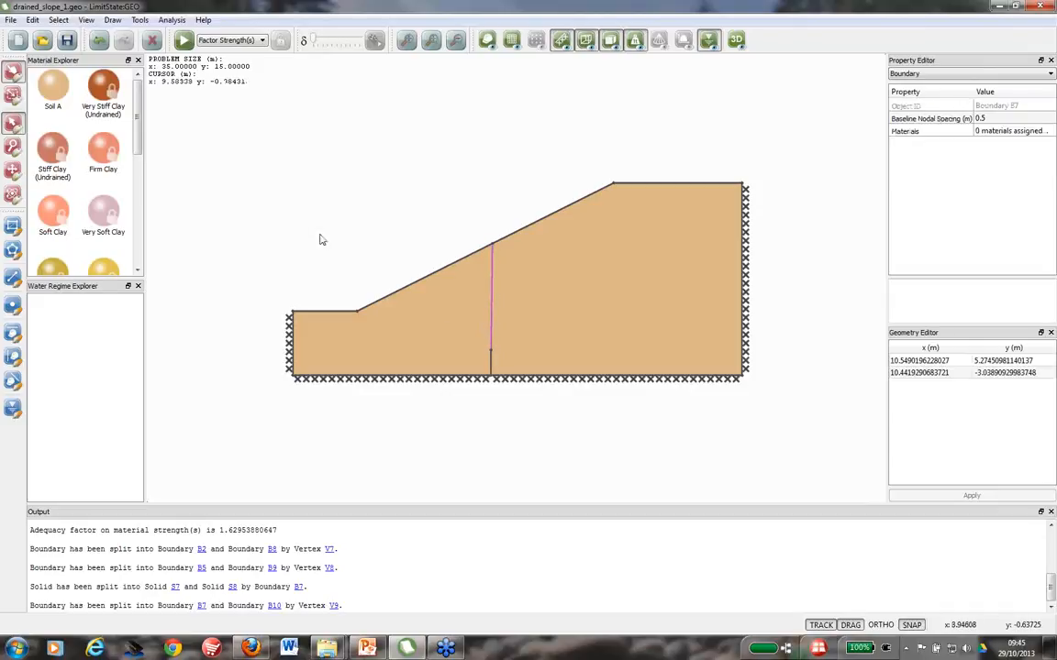
pyautogui.click(272, 177)
# Step: Create an Engineered Element (1D) material named Wall with the Sheet pile wall (rigid) application
pyautogui.click(140, 20)
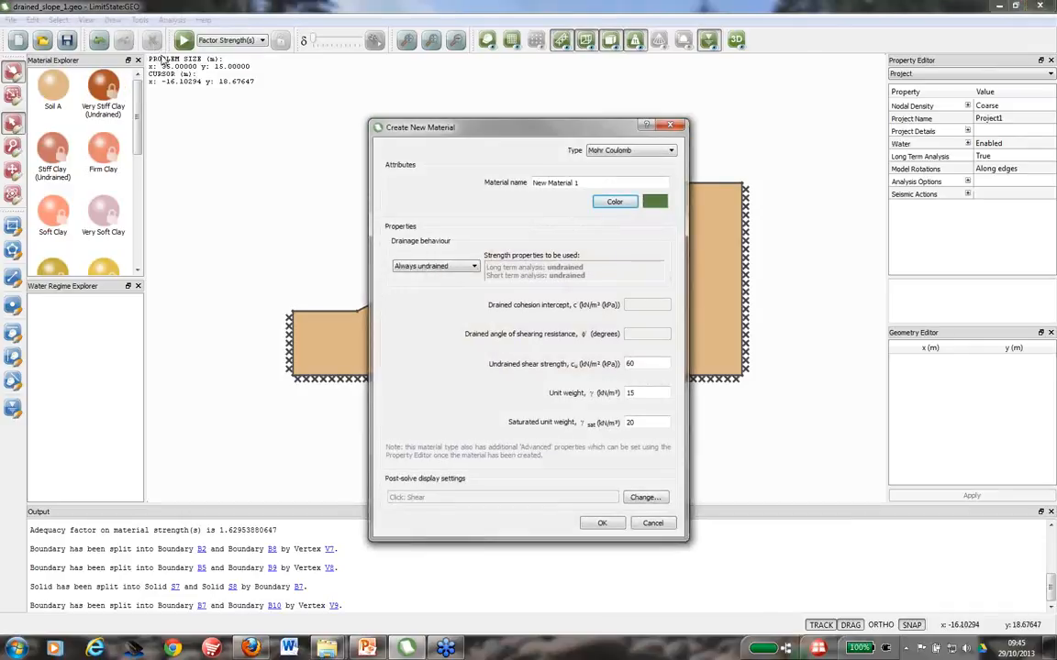
pyautogui.click(635, 149)
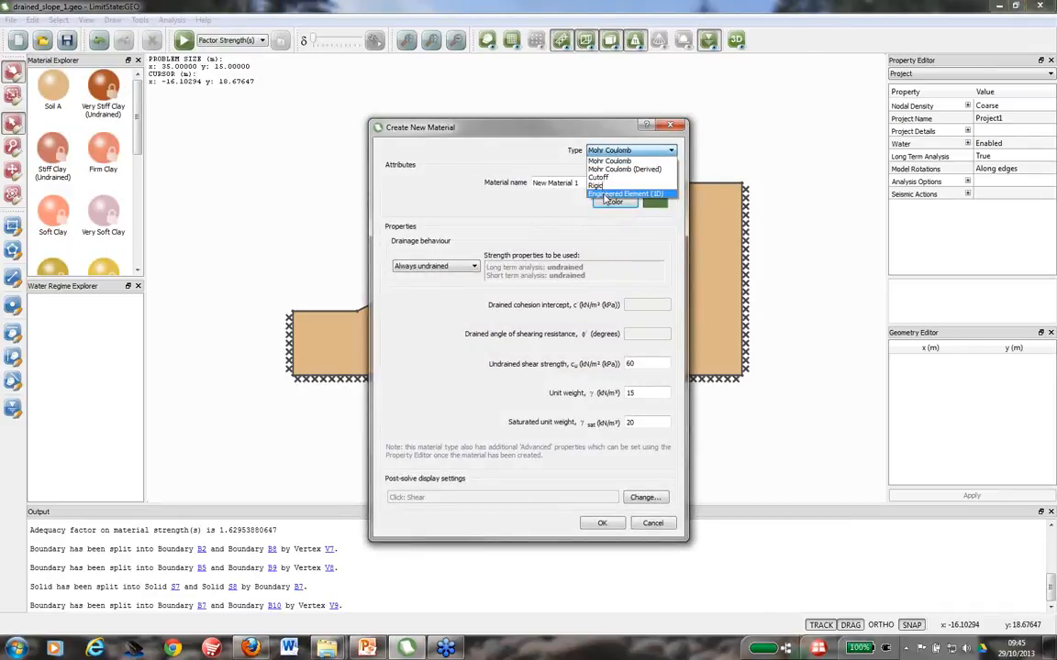
pyautogui.click(605, 195)
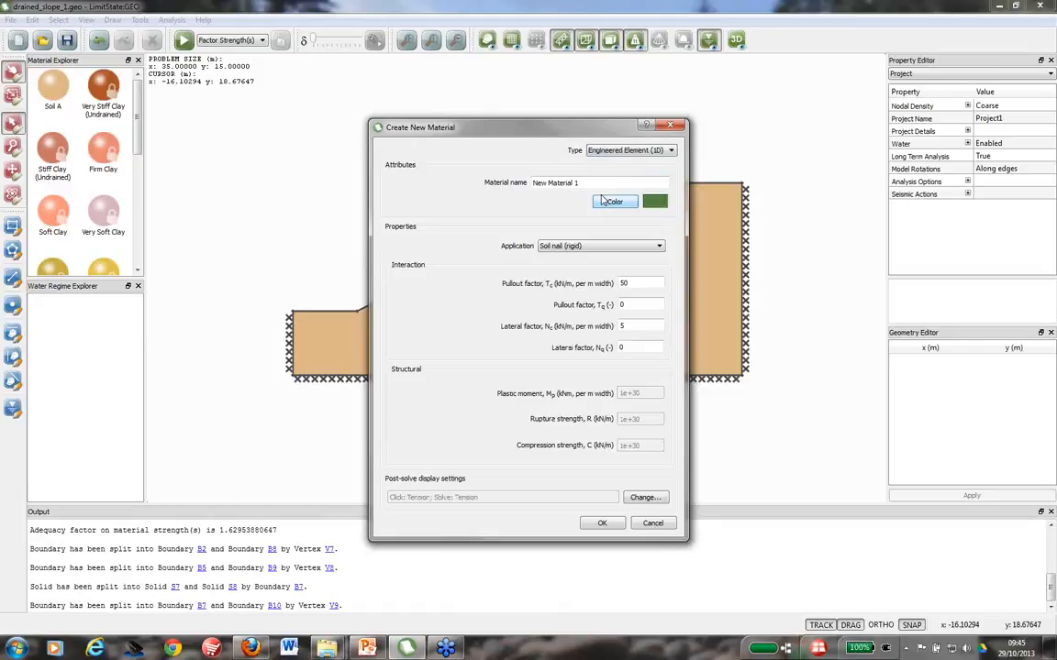
pyautogui.moveTo(581, 183); pyautogui.dragTo(533, 180)
pyautogui.write('Nail')
pyautogui.click(560, 246)
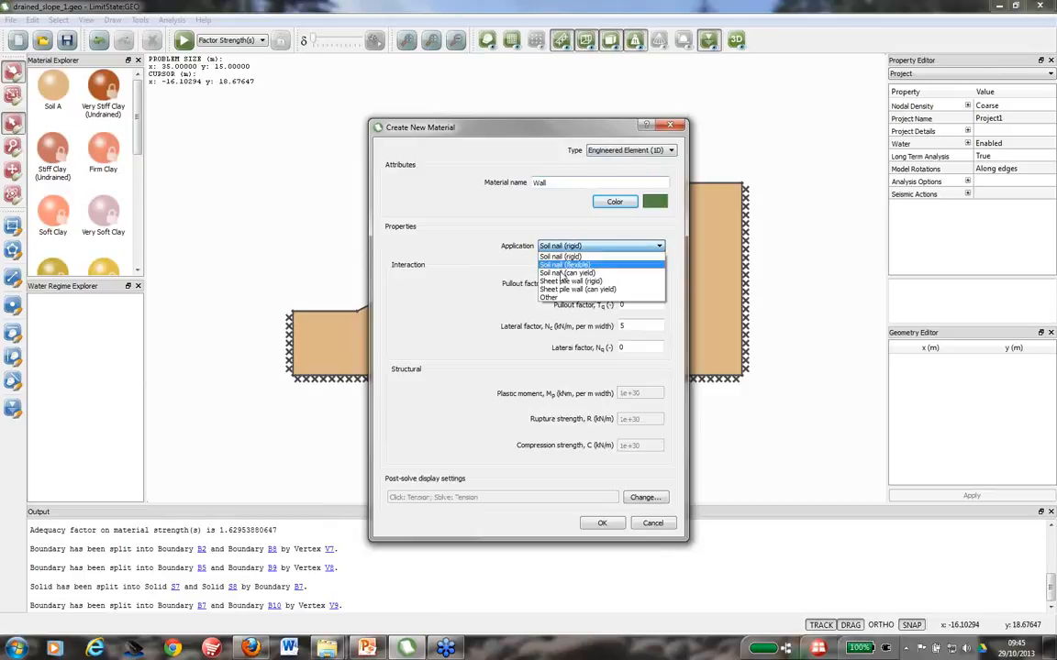
pyautogui.click(563, 282)
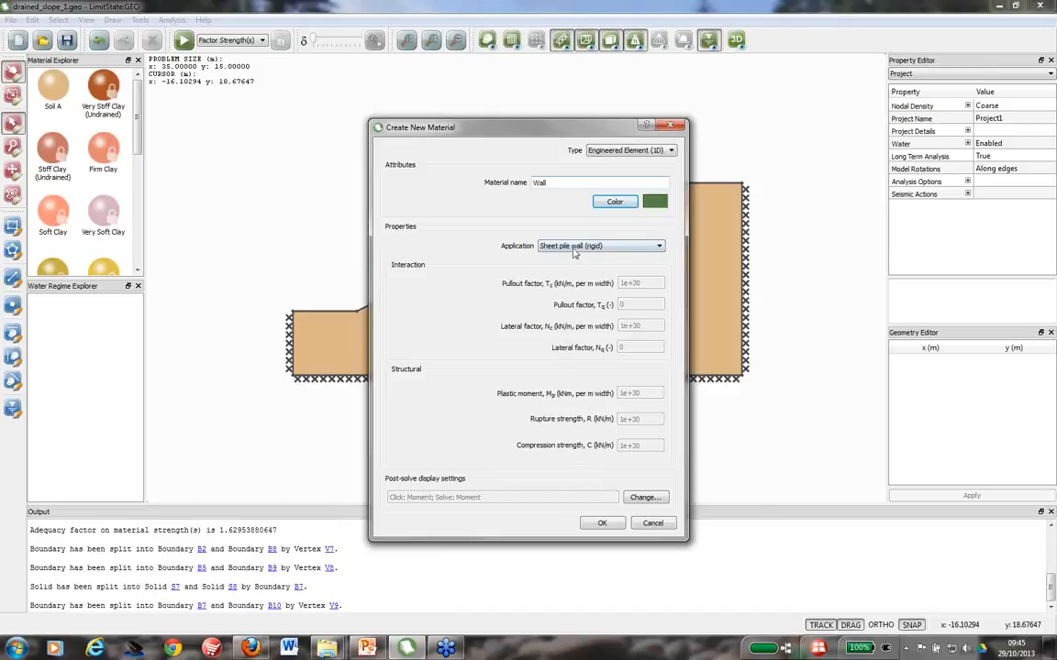
pyautogui.click(602, 523)
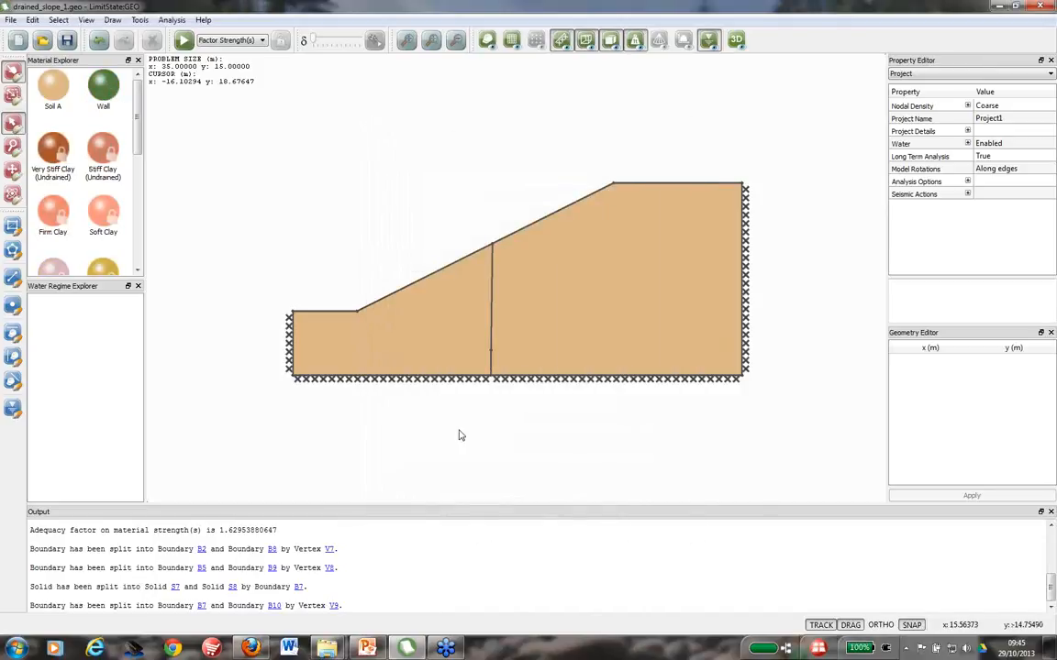
# Step: Assign the Wall material to the dividing line's upper segment and solve the model
pyautogui.click(101, 84)
pyautogui.moveTo(103, 86); pyautogui.dragTo(492, 305)
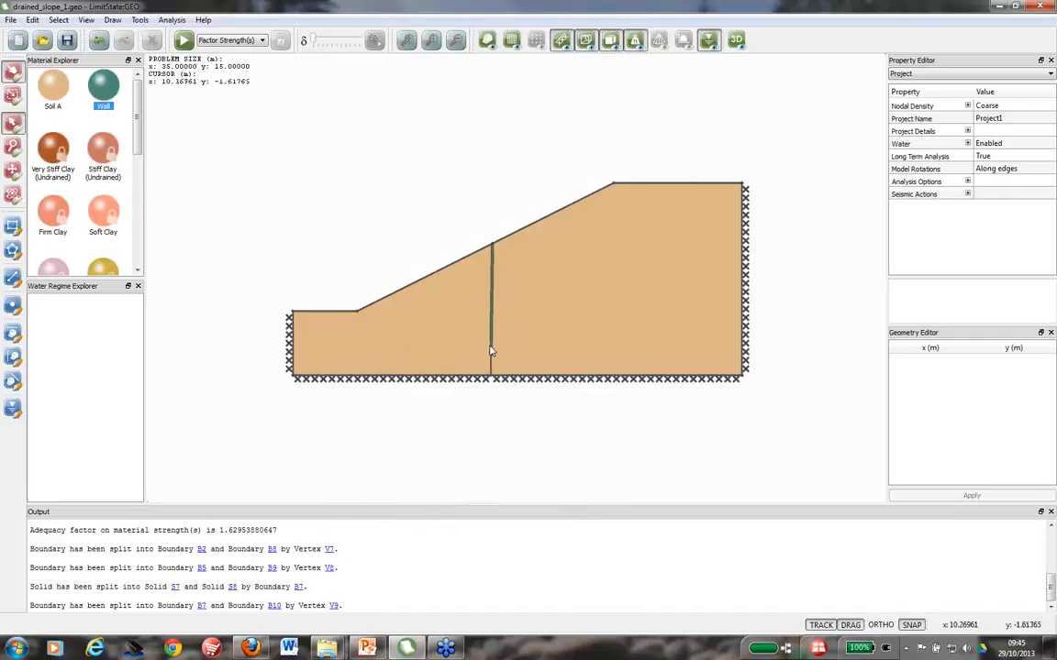
pyautogui.click(183, 40)
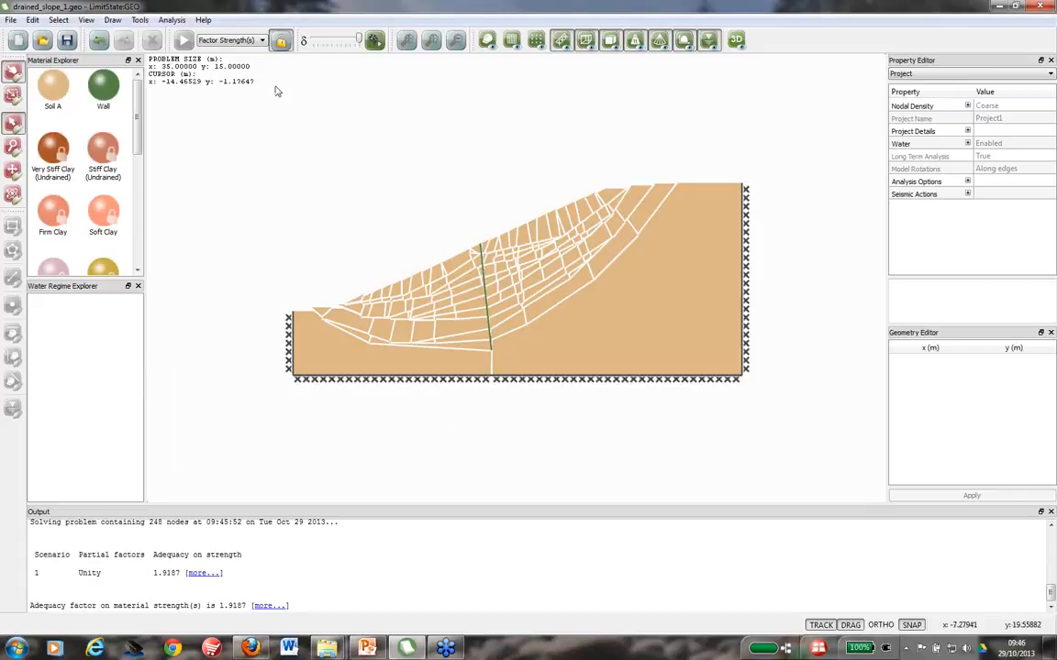
# Step: Unlock the model, shorten the wall by moving its lower end up to about (10.6, 2.9), and solve again
pyautogui.click(282, 41)
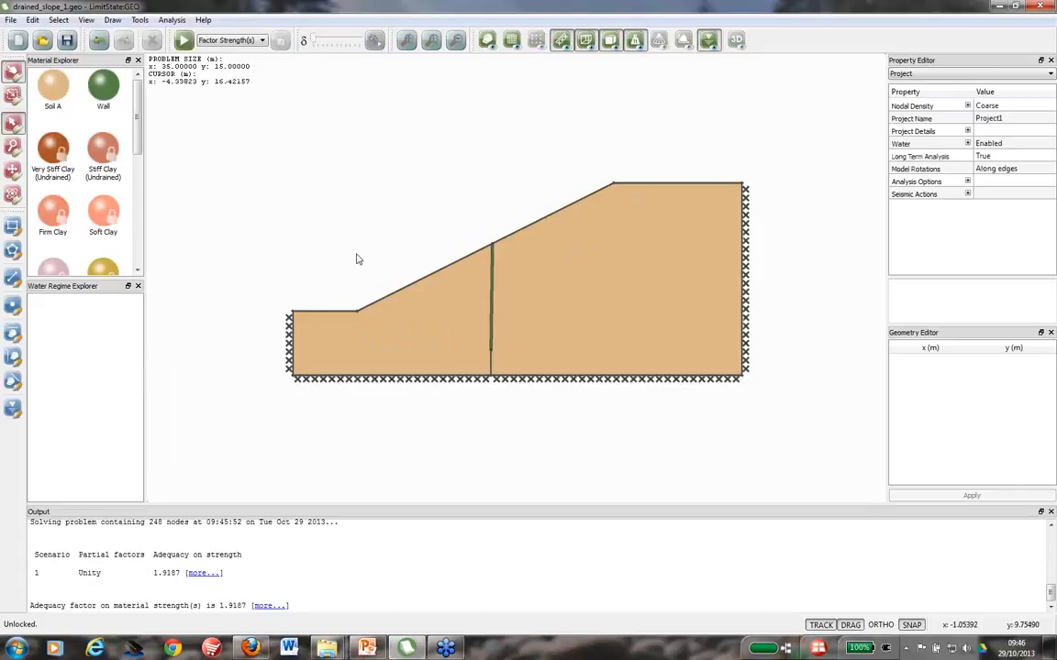
pyautogui.click(492, 355)
pyautogui.moveTo(492, 356); pyautogui.dragTo(494, 279)
pyautogui.click(184, 39)
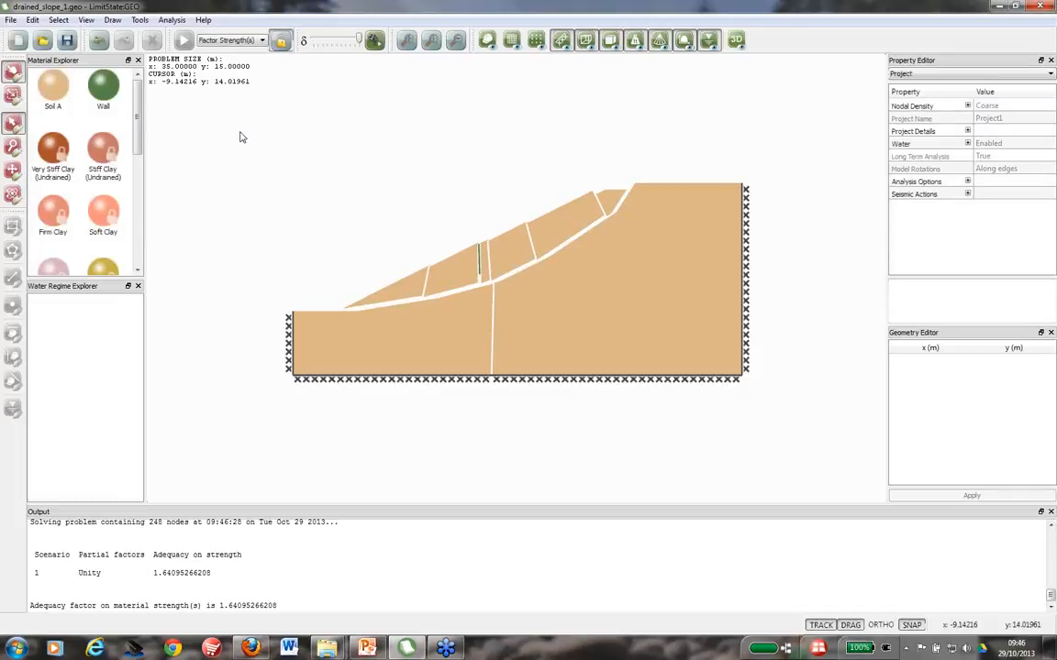
# Step: Unlock the model, lengthen the wall by moving its lower end down to about (10.5, 1.0), and solve again
pyautogui.click(280, 39)
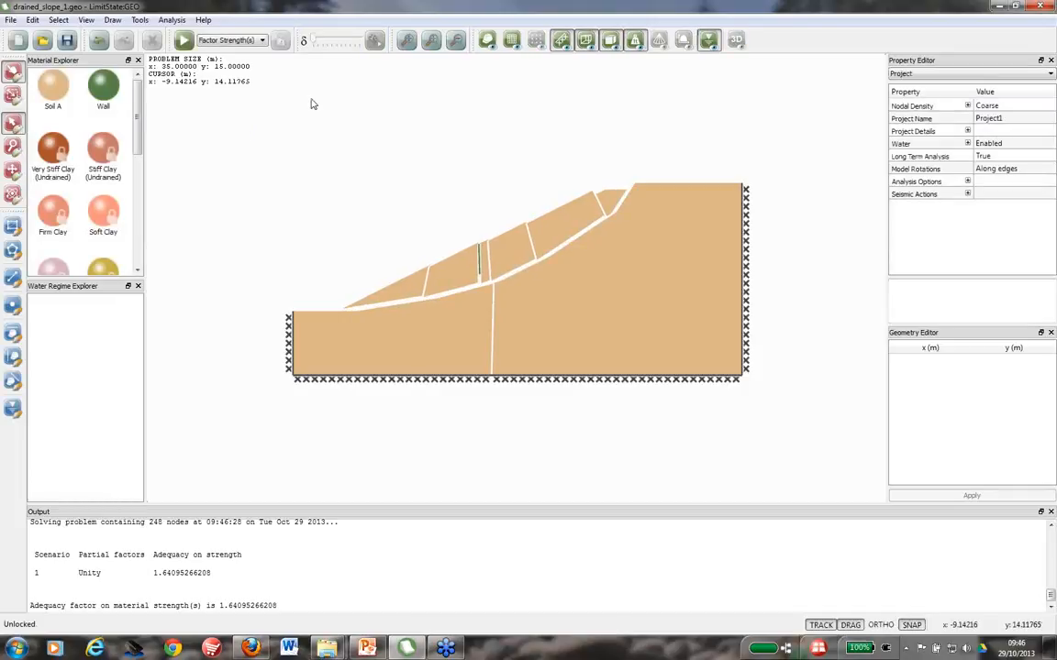
pyautogui.click(494, 281)
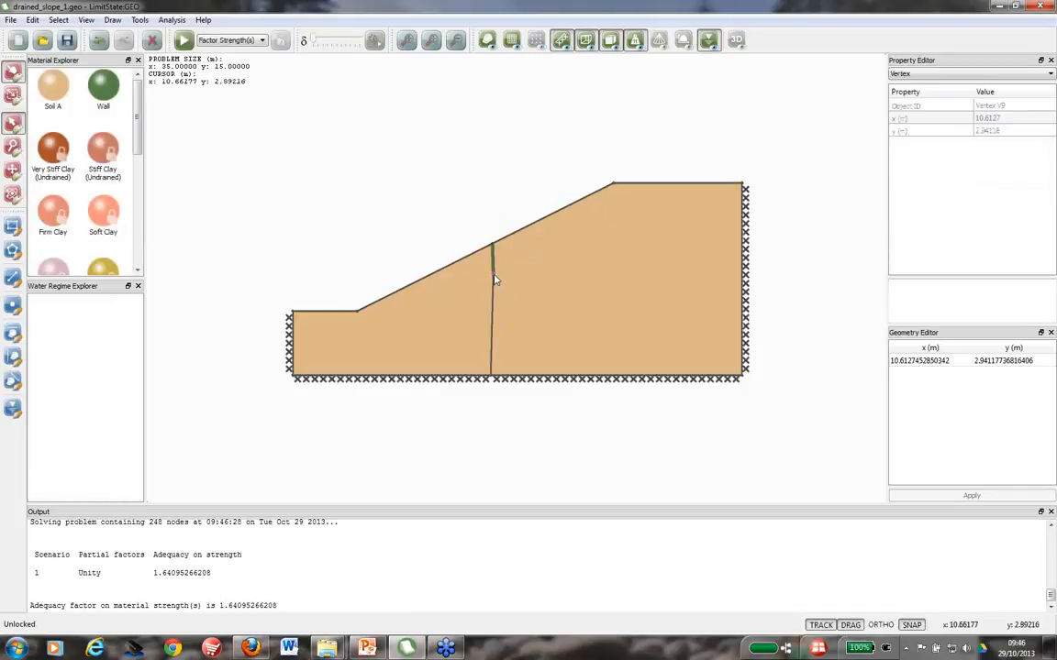
pyautogui.moveTo(494, 285); pyautogui.dragTo(493, 300)
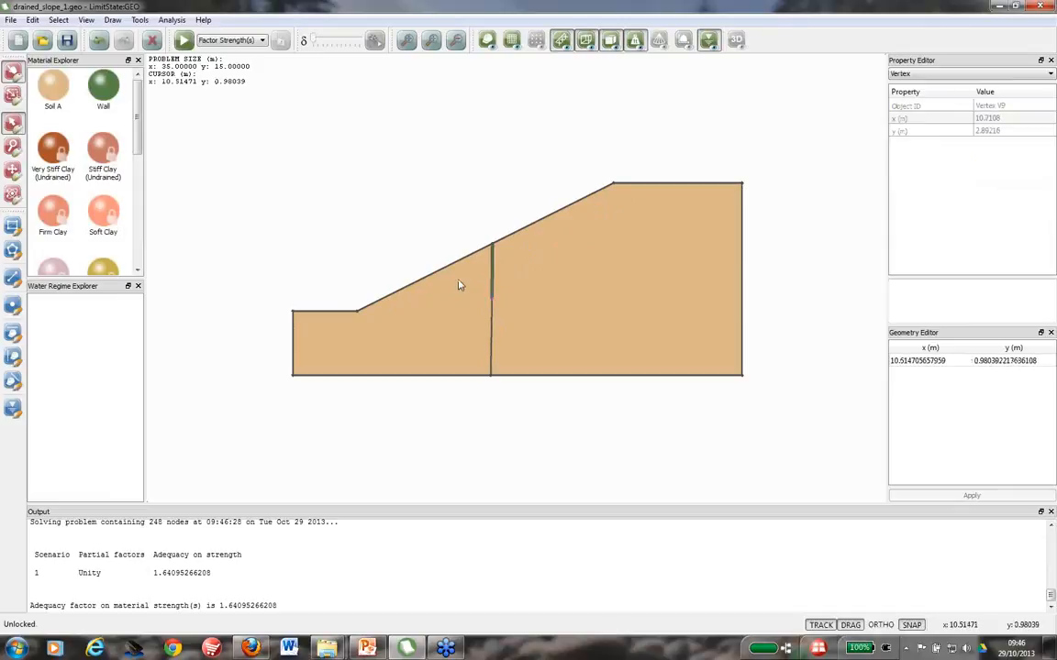
pyautogui.click(183, 39)
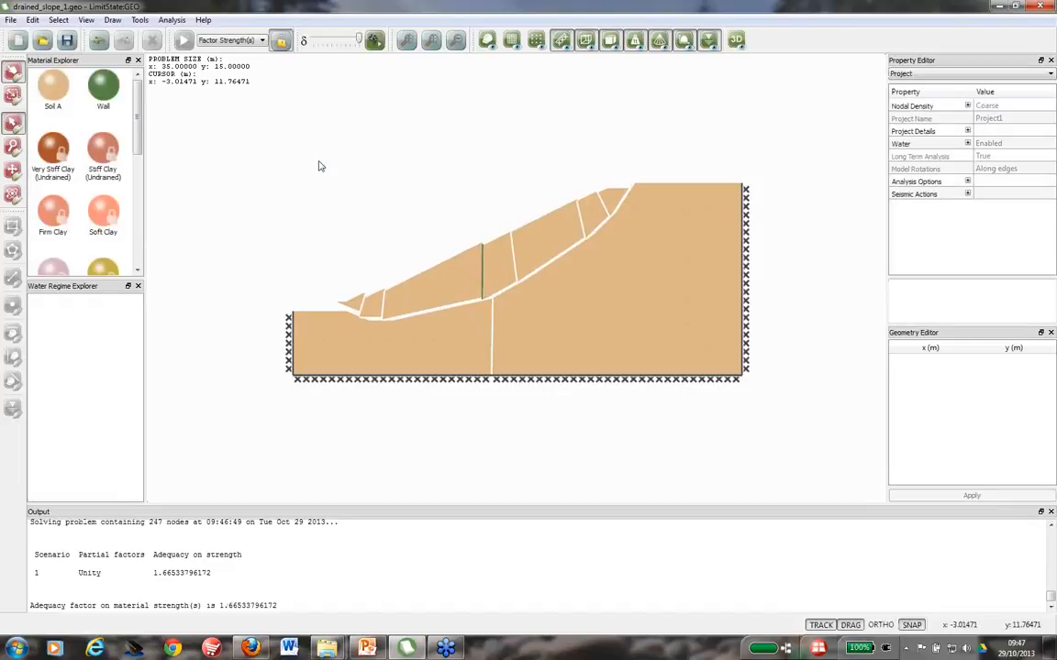
# Step: Unlock the model and undo all the wall, material and dividing-line edits back to the plain slope
pyautogui.click(280, 40)
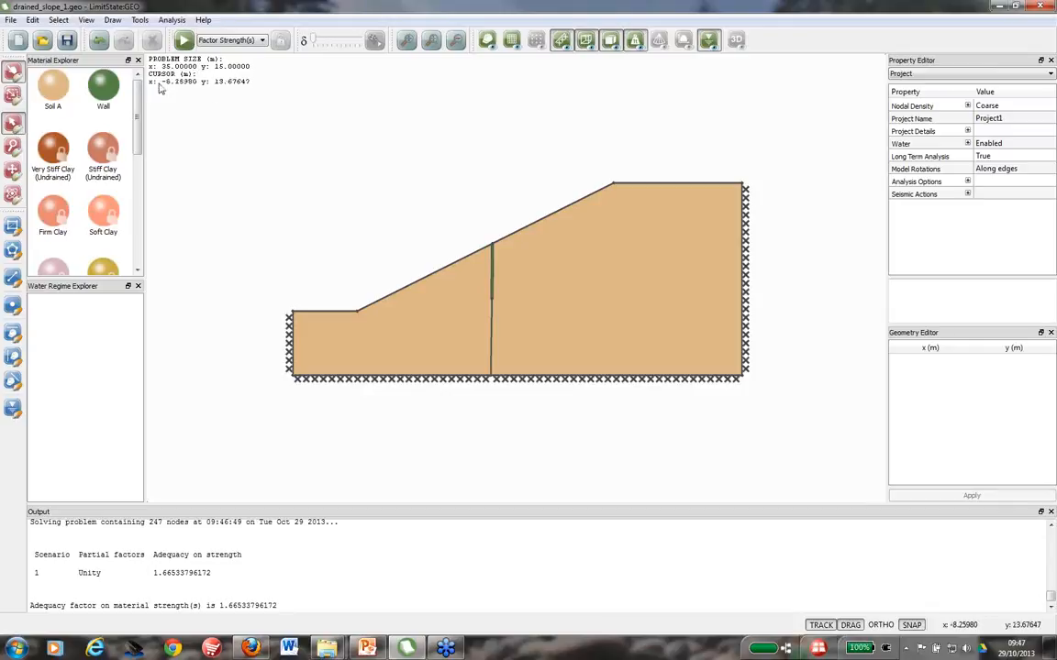
pyautogui.click(100, 41)
pyautogui.click(100, 42)
pyautogui.click(100, 41)
pyautogui.click(100, 41)
pyautogui.click(100, 42)
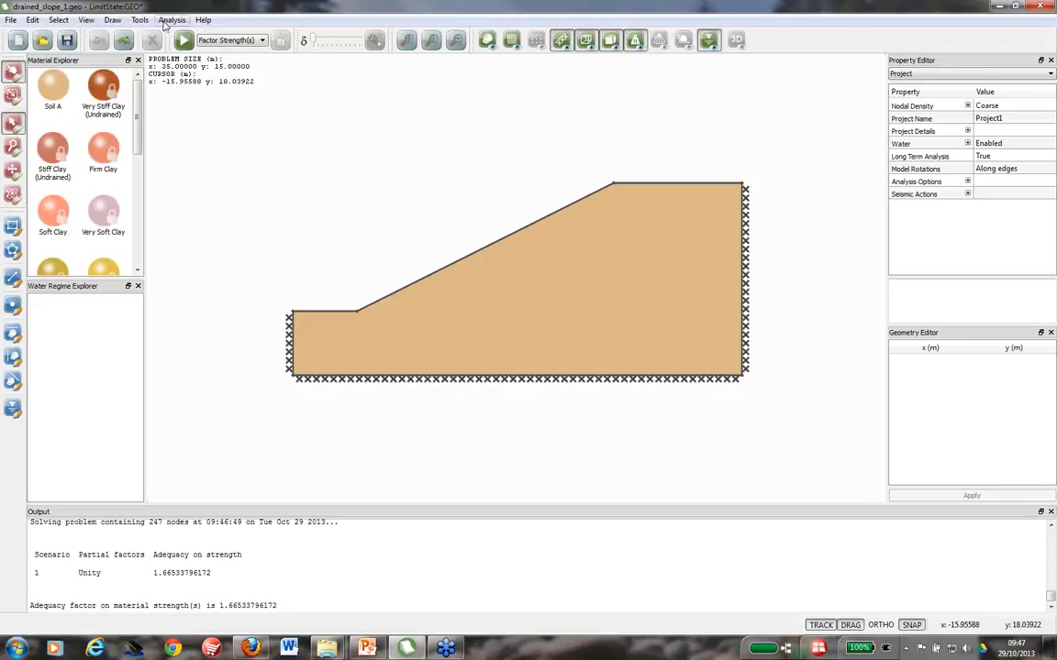
# Step: Start a new Engineered Element (1D) material and name it Nail
pyautogui.click(139, 20)
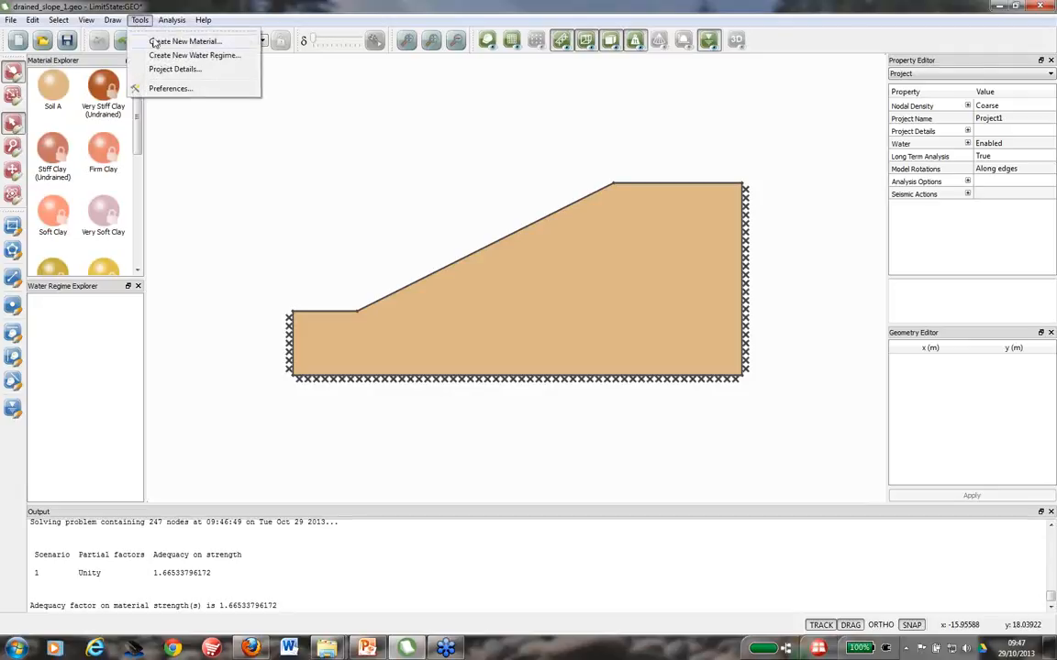
pyautogui.click(174, 42)
pyautogui.click(616, 151)
pyautogui.click(606, 195)
pyautogui.press('Tab')
pyautogui.write('Nail')
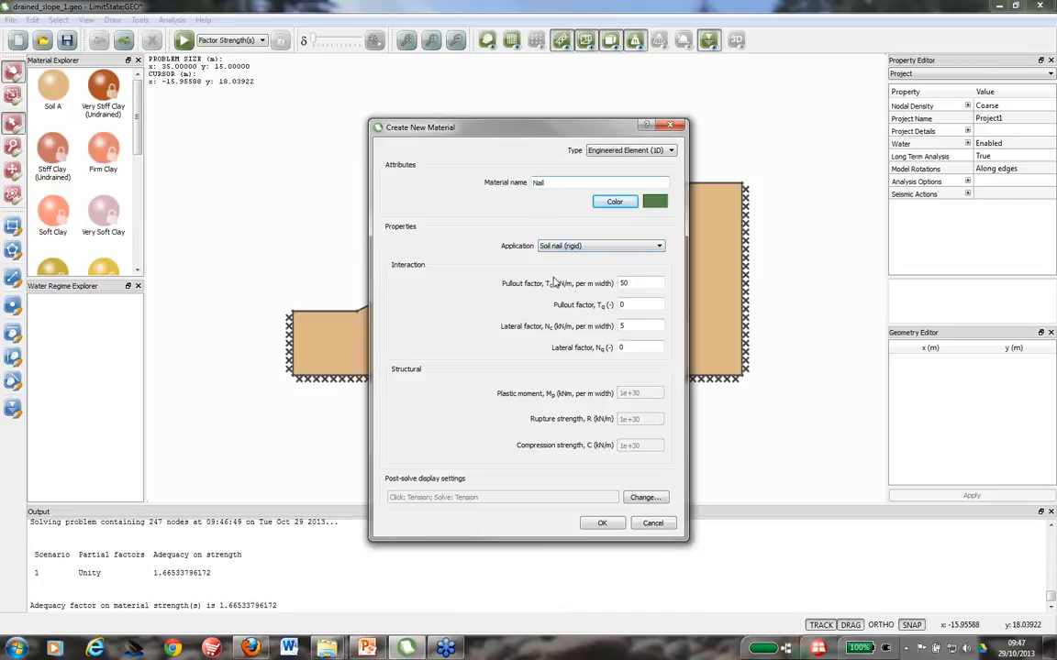
# Step: Set the rigid soil nail's pullout factors to Tc 2 and Tq 0.2 and lateral factor Nc to 0.01, and create the material
pyautogui.doubleClick(632, 285)
pyautogui.write('2')
pyautogui.doubleClick(634, 304)
pyautogui.doubleClick(631, 327)
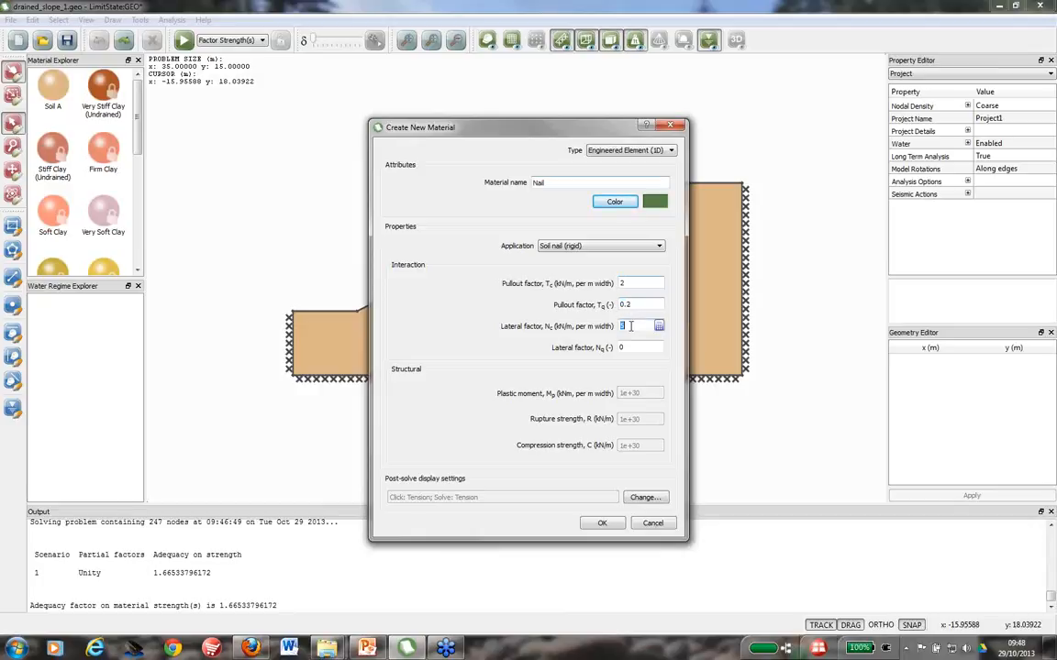
pyautogui.write('0.01')
pyautogui.doubleClick(632, 348)
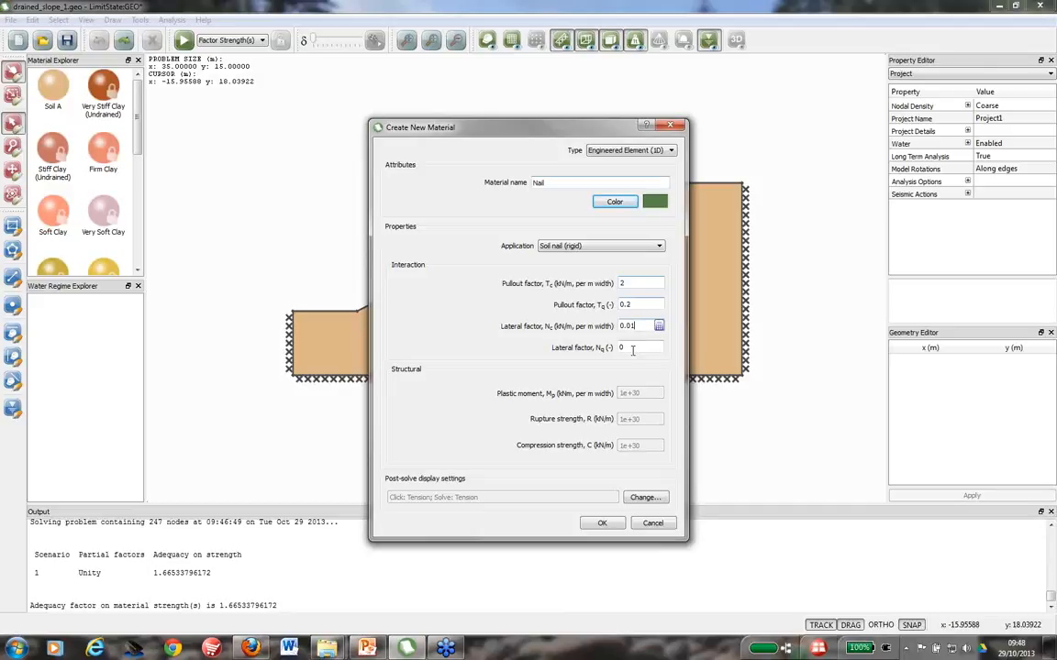
pyautogui.click(604, 524)
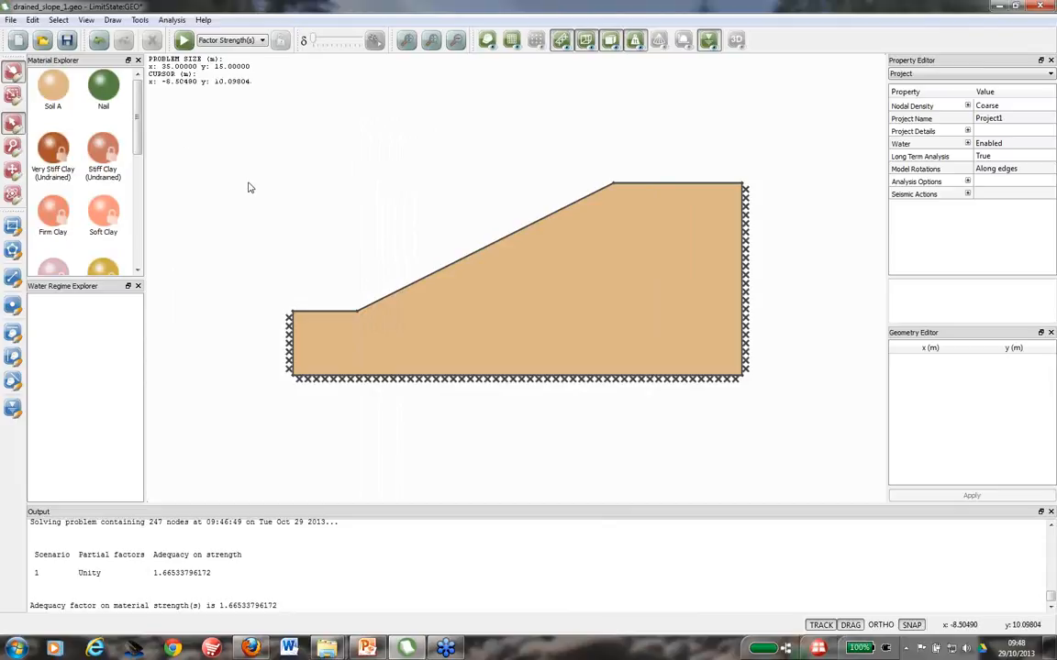
# Step: Draw an inclined line from about (9.9, 5.0) on the slope face to the far vertical boundary, with a vertex at about (25.9, 1.6)
pyautogui.click(13, 277)
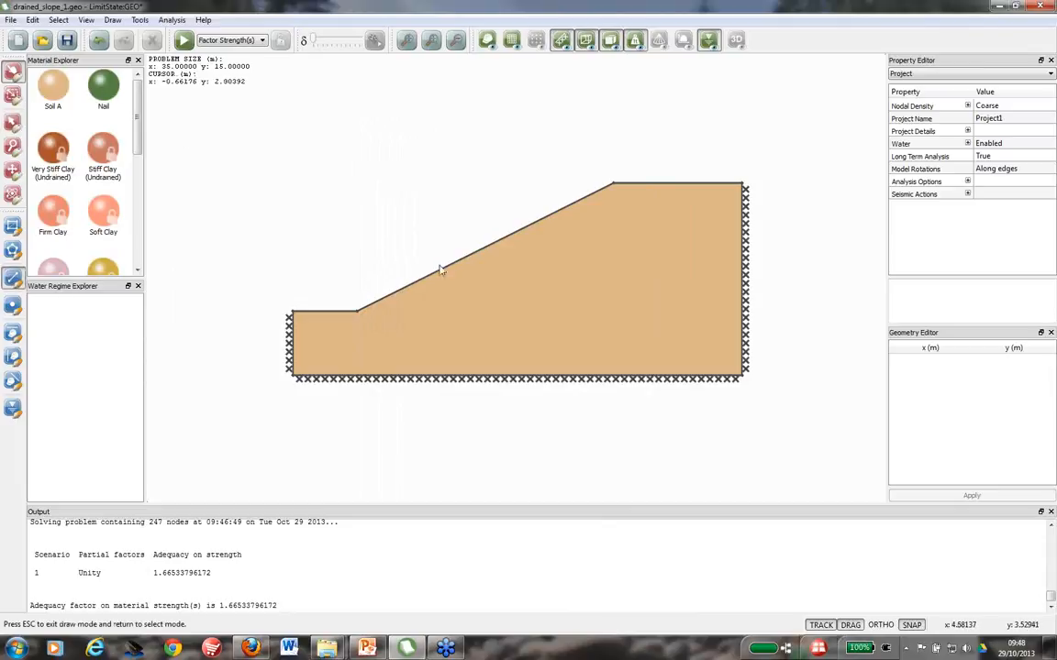
pyautogui.click(486, 249)
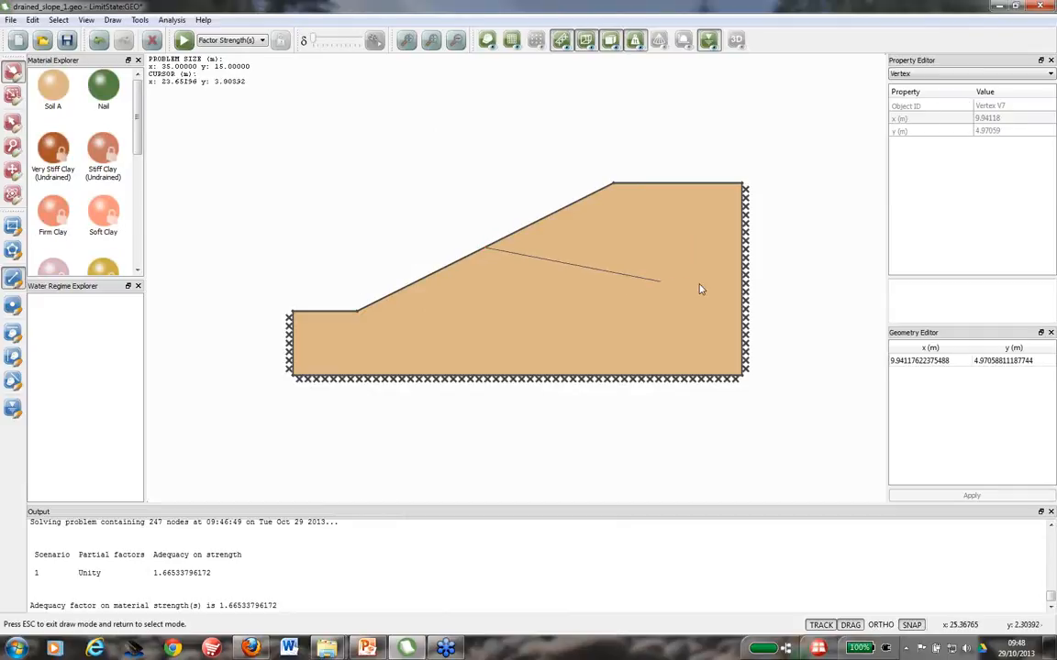
pyautogui.click(744, 300)
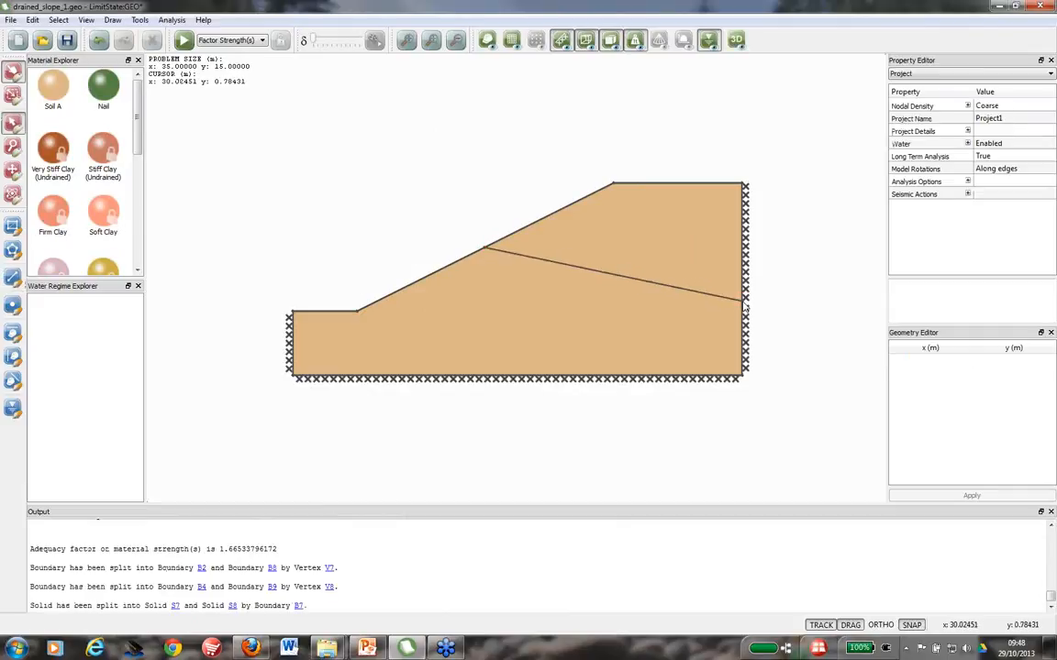
pyautogui.click(13, 307)
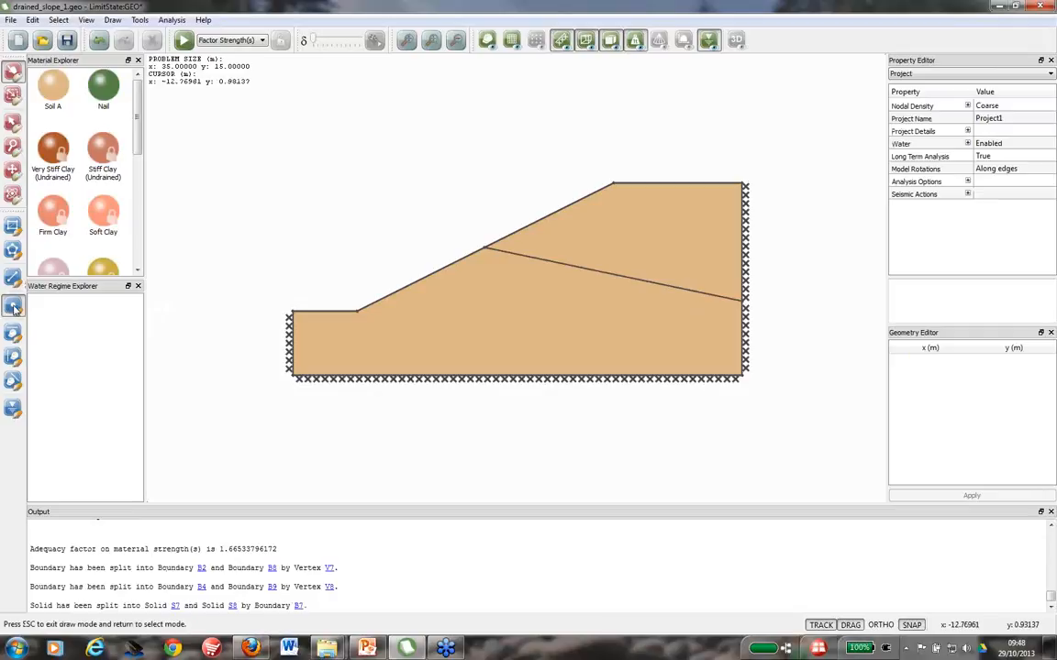
pyautogui.click(689, 292)
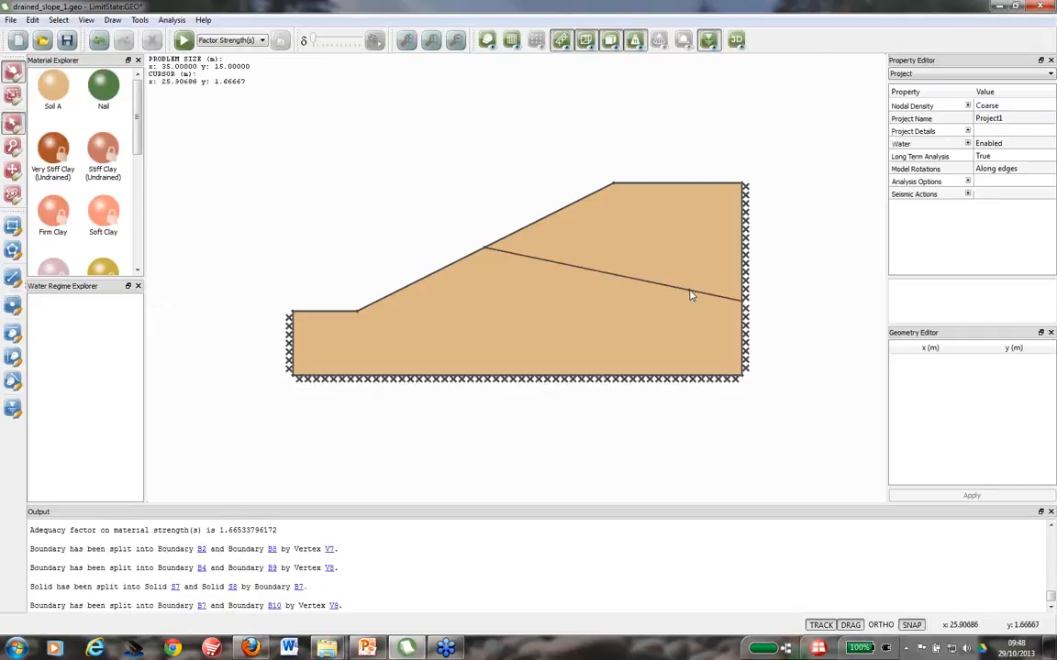
# Step: Assign the Nail material to the inclined line's long segment between the slope face and the added vertex
pyautogui.click(512, 260)
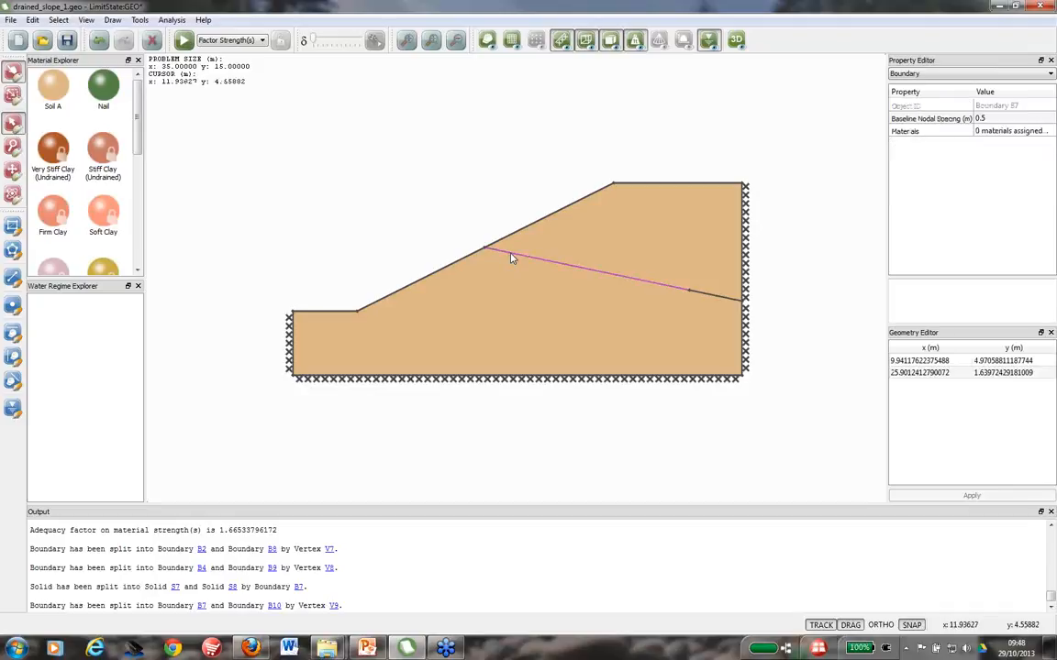
pyautogui.click(227, 158)
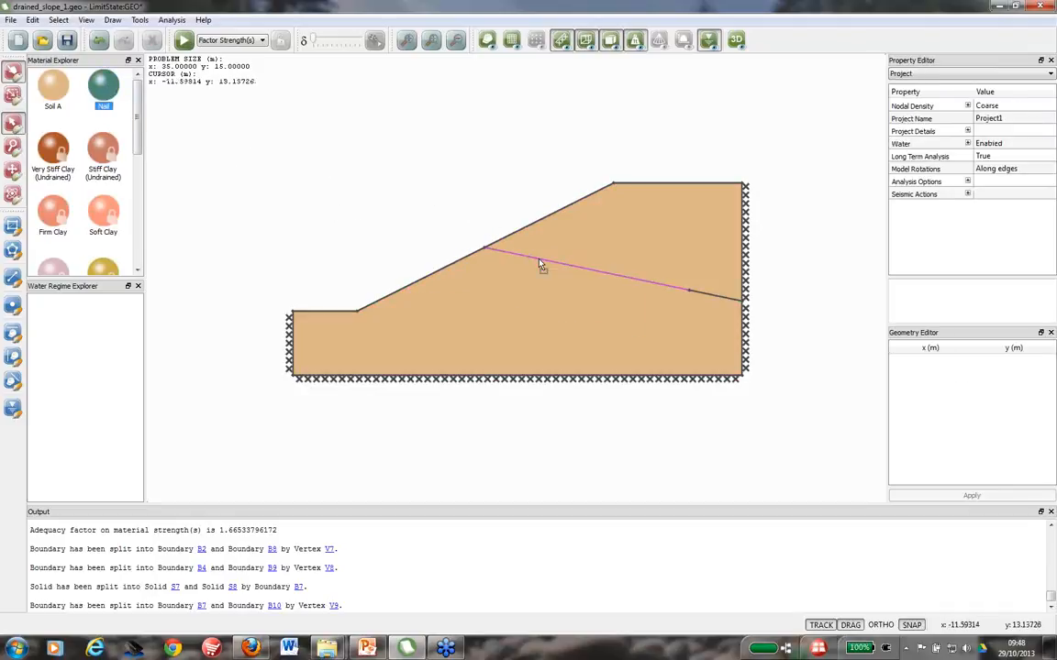
pyautogui.click(540, 262)
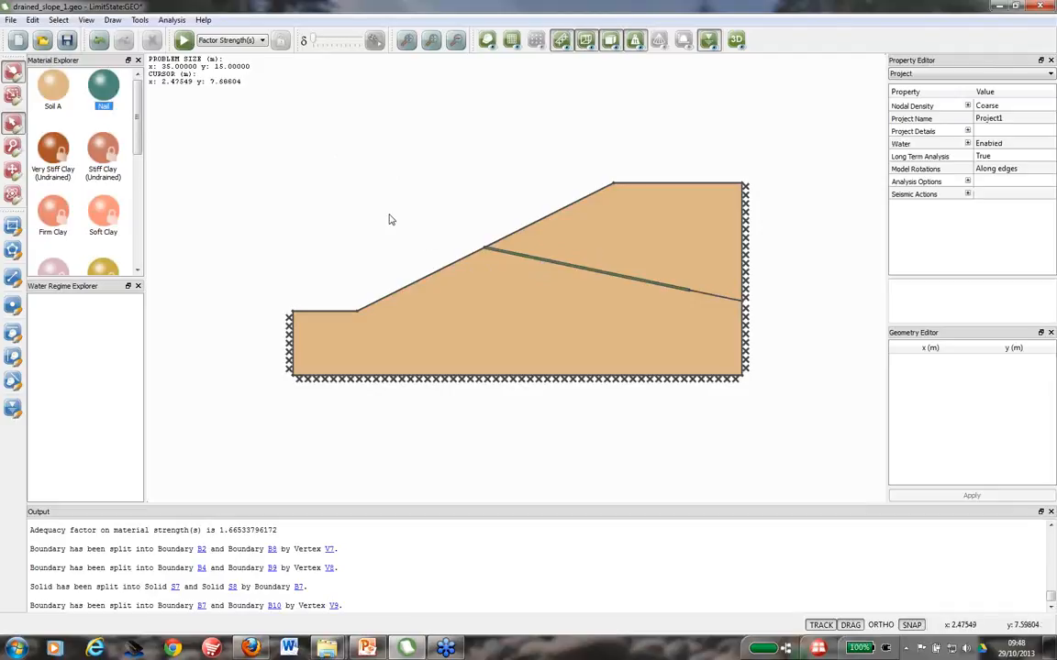
# Step: Solve the nailed slope, inspect the forces along the nail, and unlock the model
pyautogui.click(183, 39)
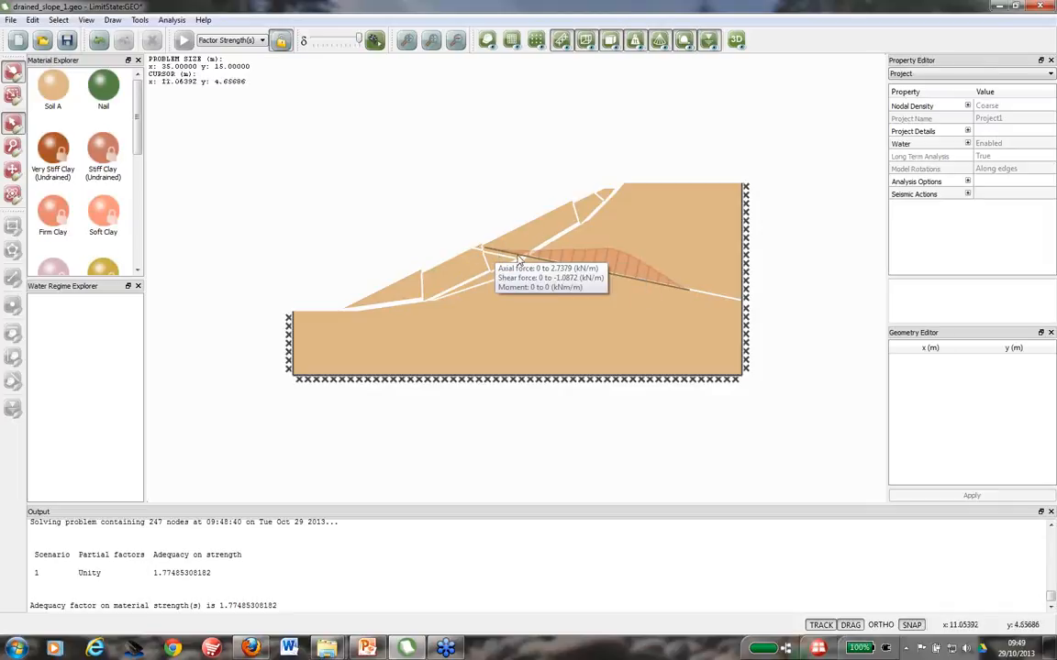
pyautogui.moveTo(557, 256)
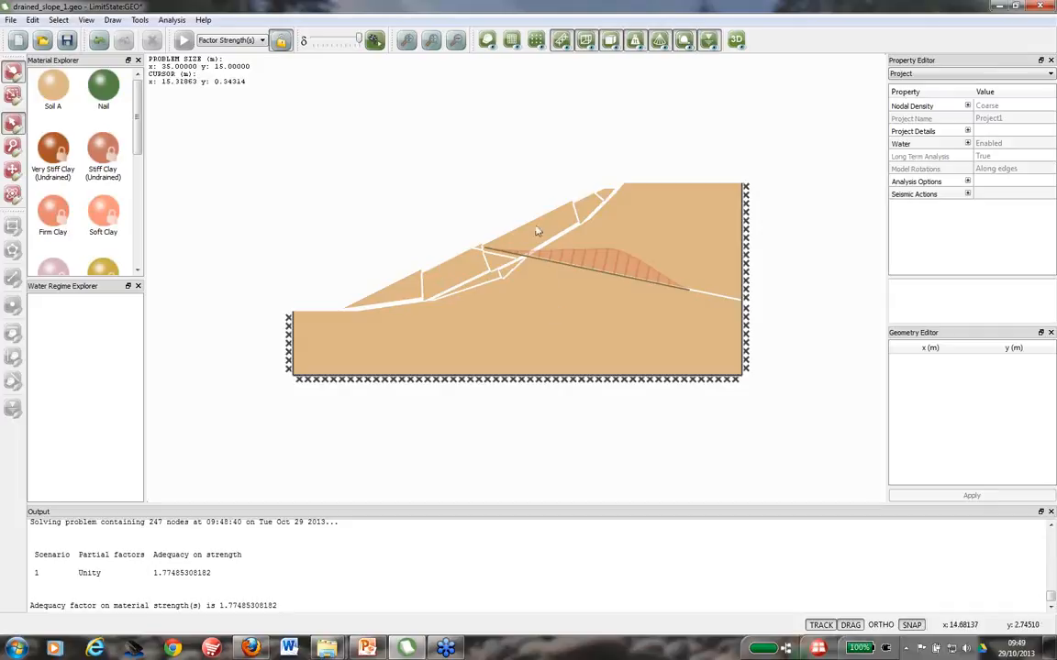
pyautogui.click(282, 42)
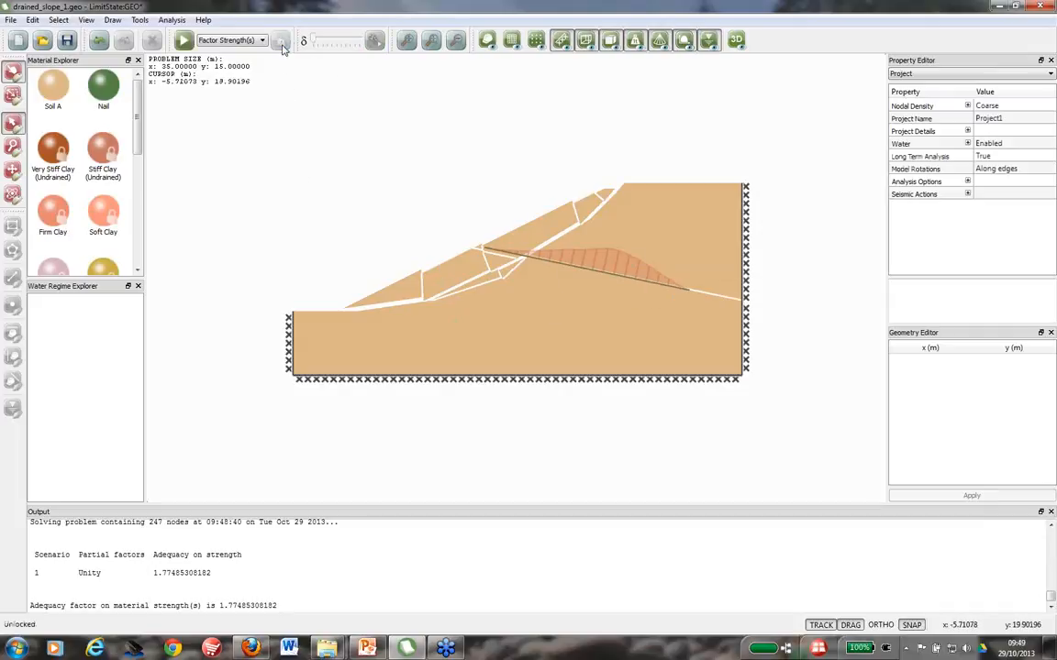
# Step: Shorten the soil nail by moving its embedded end vertex to about (15.5, 3.8), solve the slope and unlock the model
pyautogui.click(690, 294)
pyautogui.moveTo(690, 294); pyautogui.dragTo(557, 267)
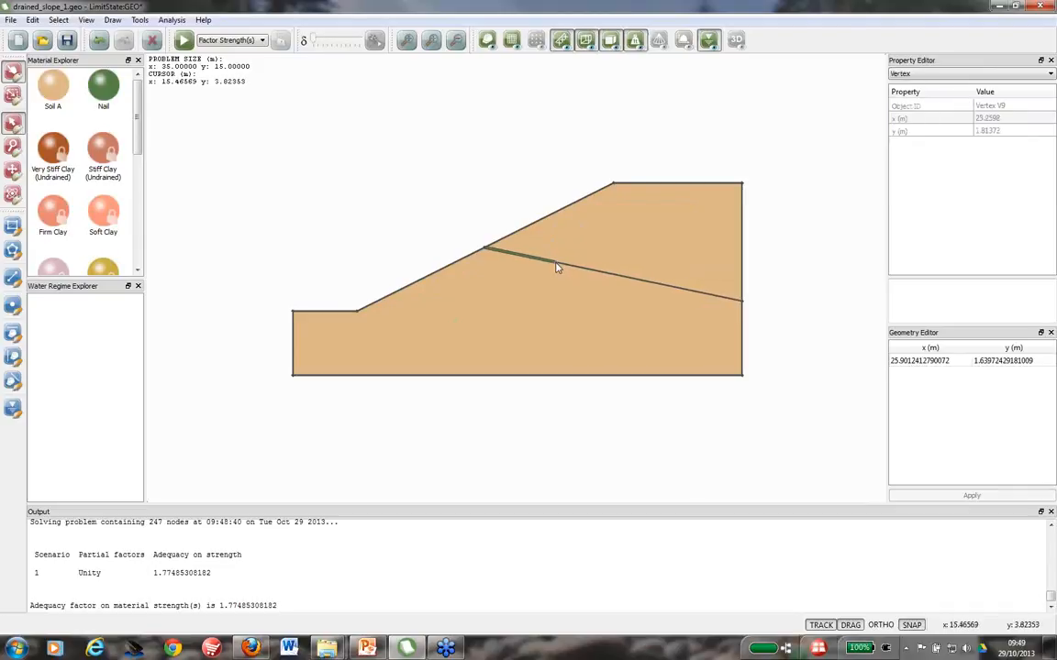
pyautogui.click(183, 41)
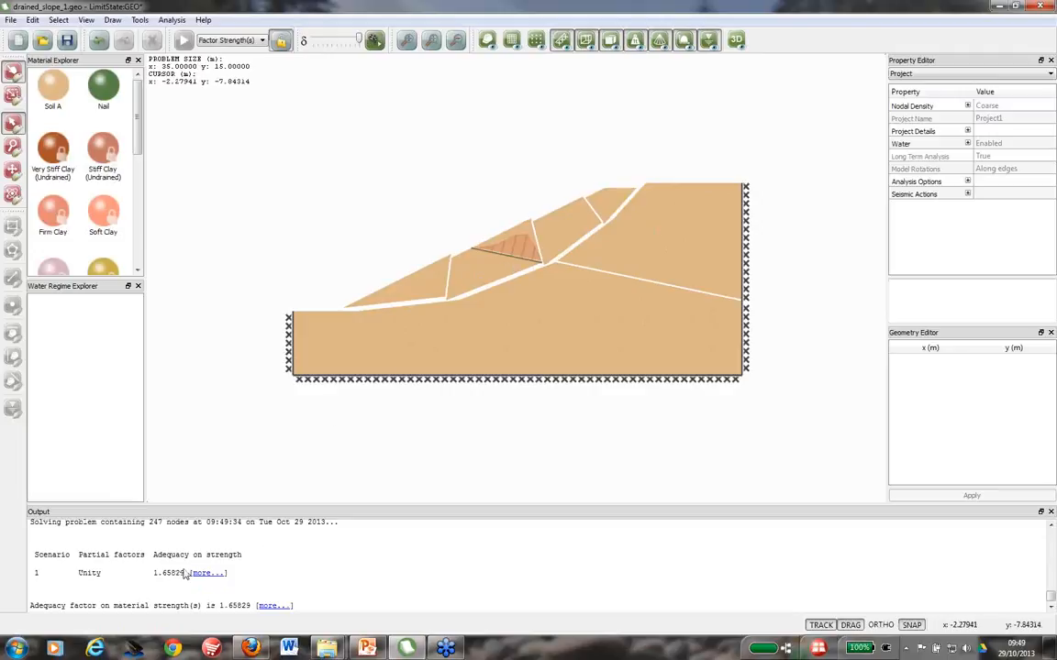
pyautogui.click(281, 41)
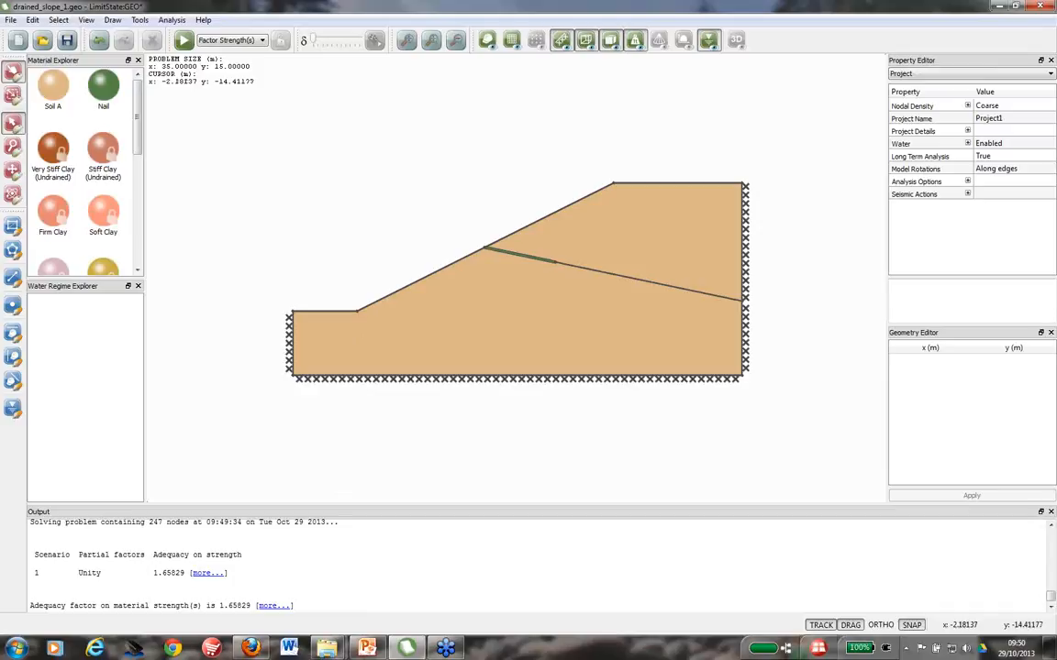
# Step: Switch to the PowerPoint presentation and advance to the Summary slide on Discontinuity Layout Optimization
pyautogui.click(368, 648)
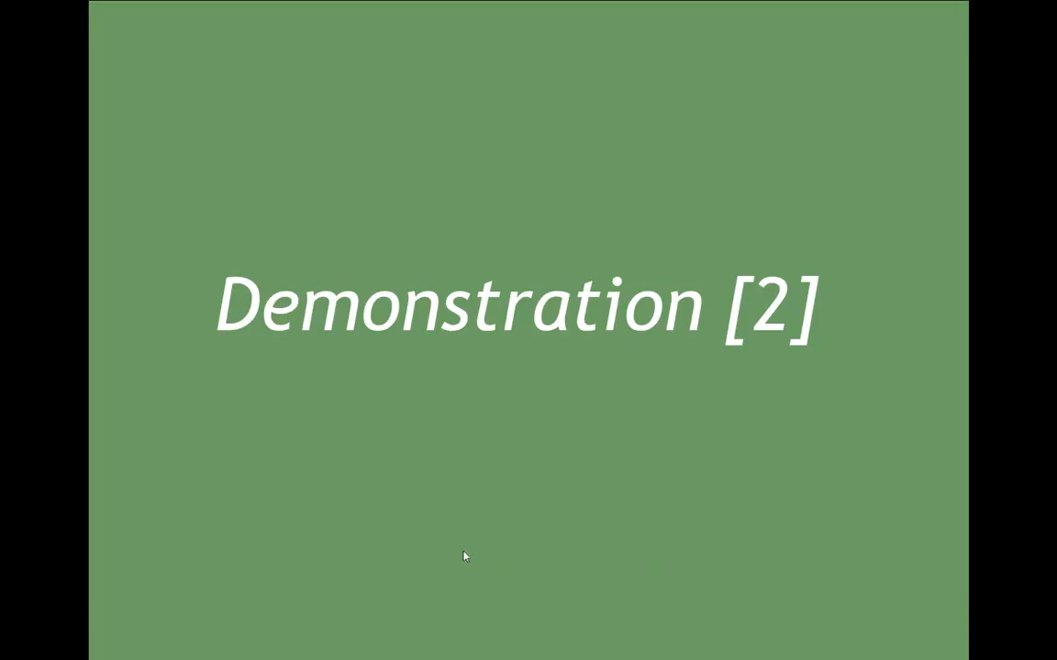
pyautogui.click(464, 555)
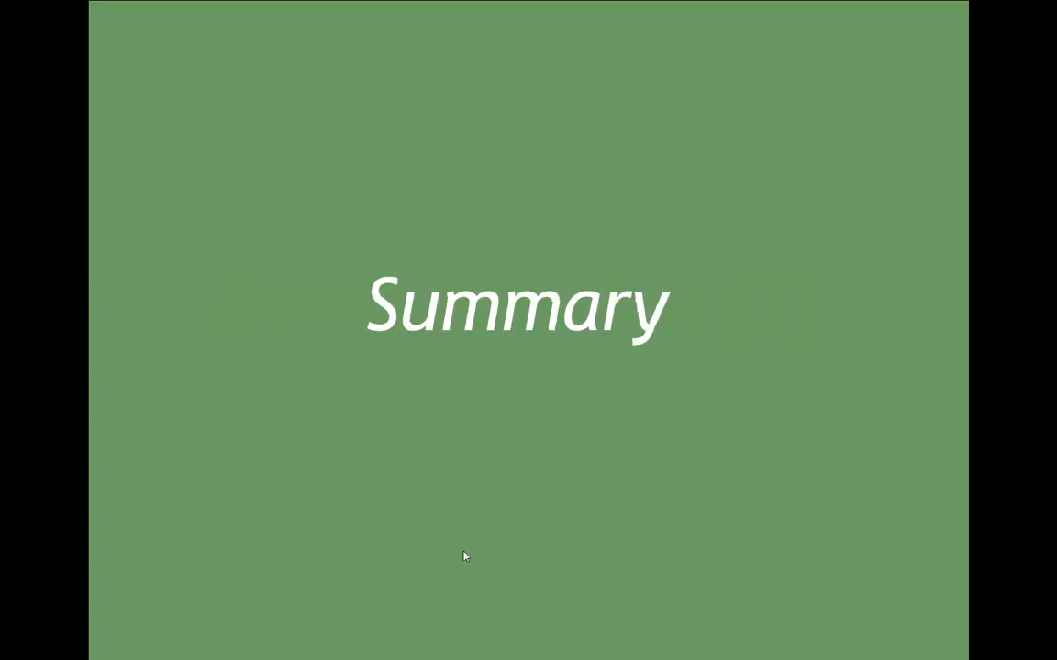
pyautogui.click(464, 555)
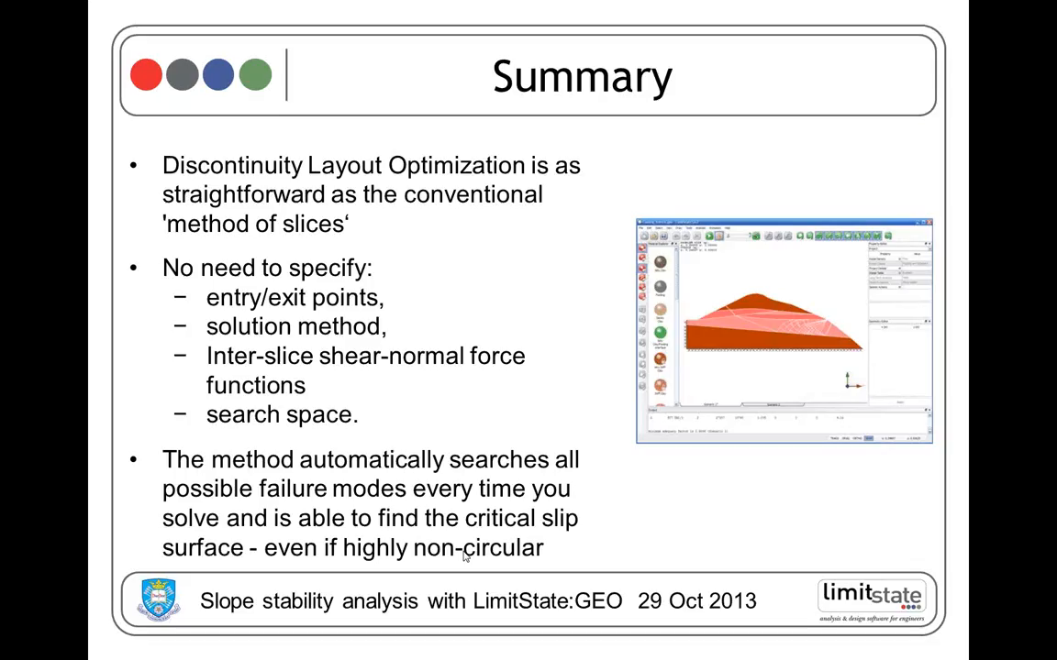
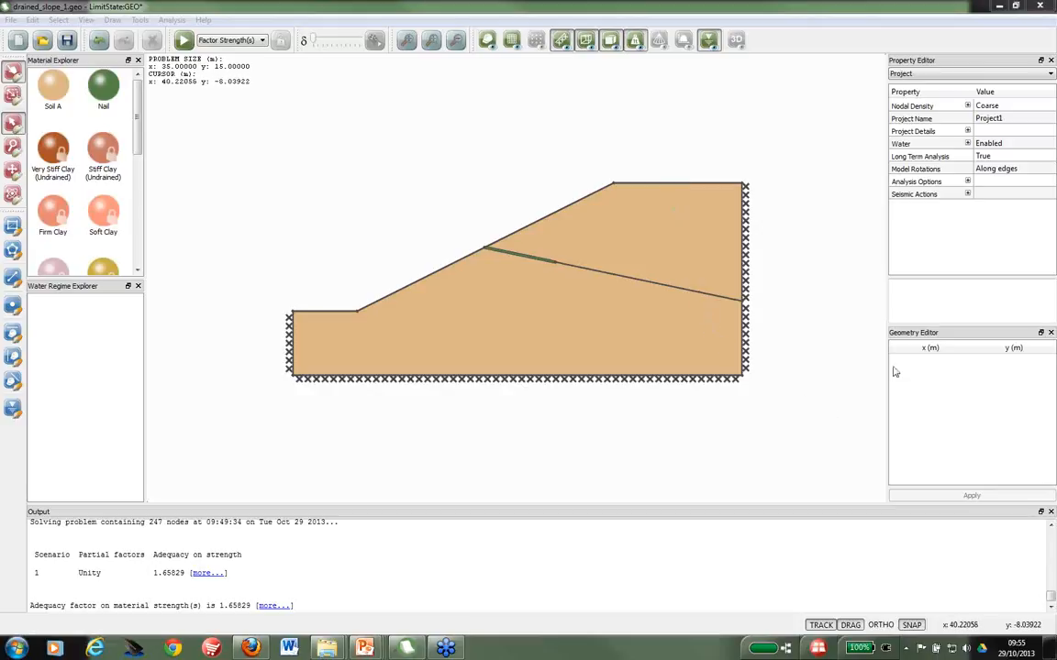
# Step: Create a new Slope Stability project with the wizard's default settings, discarding the changes to the nailed slope file
pyautogui.click(17, 42)
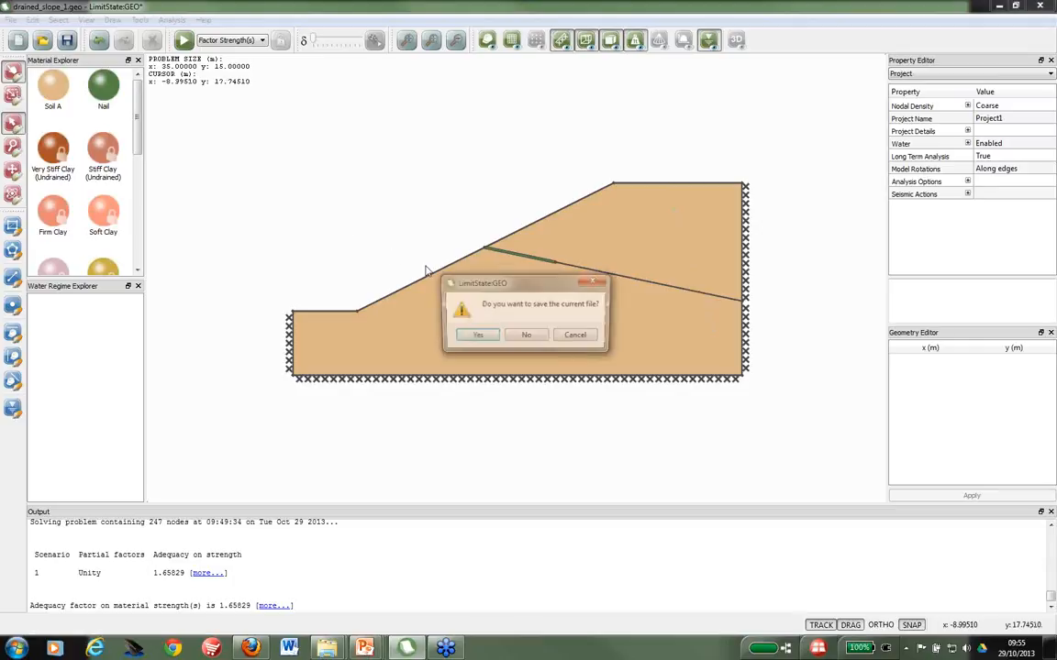
pyautogui.click(523, 335)
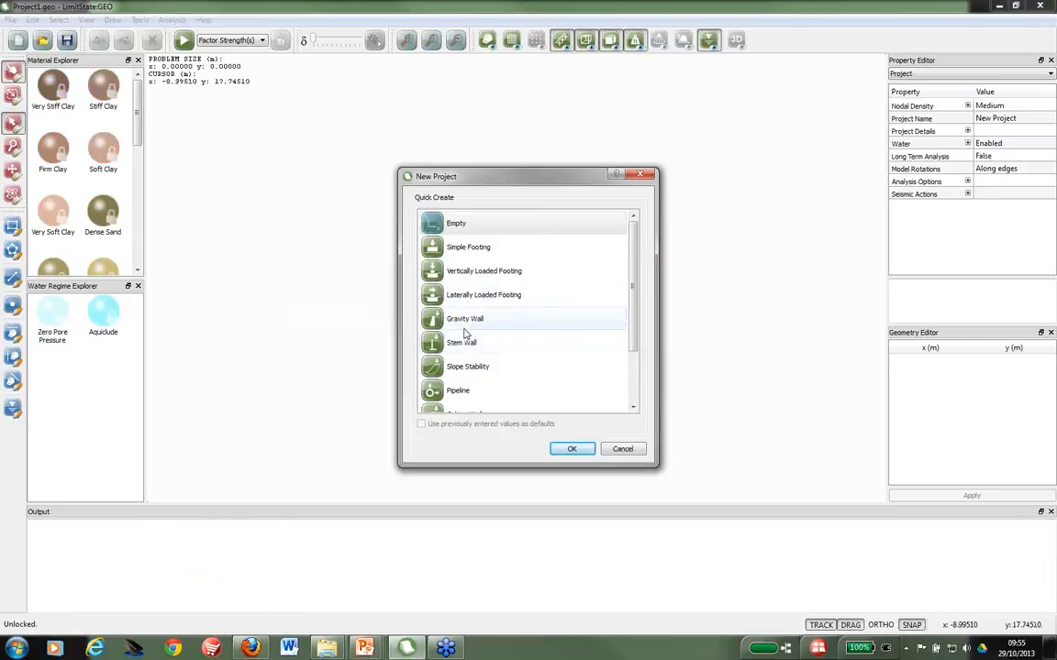
pyautogui.click(472, 366)
pyautogui.click(561, 450)
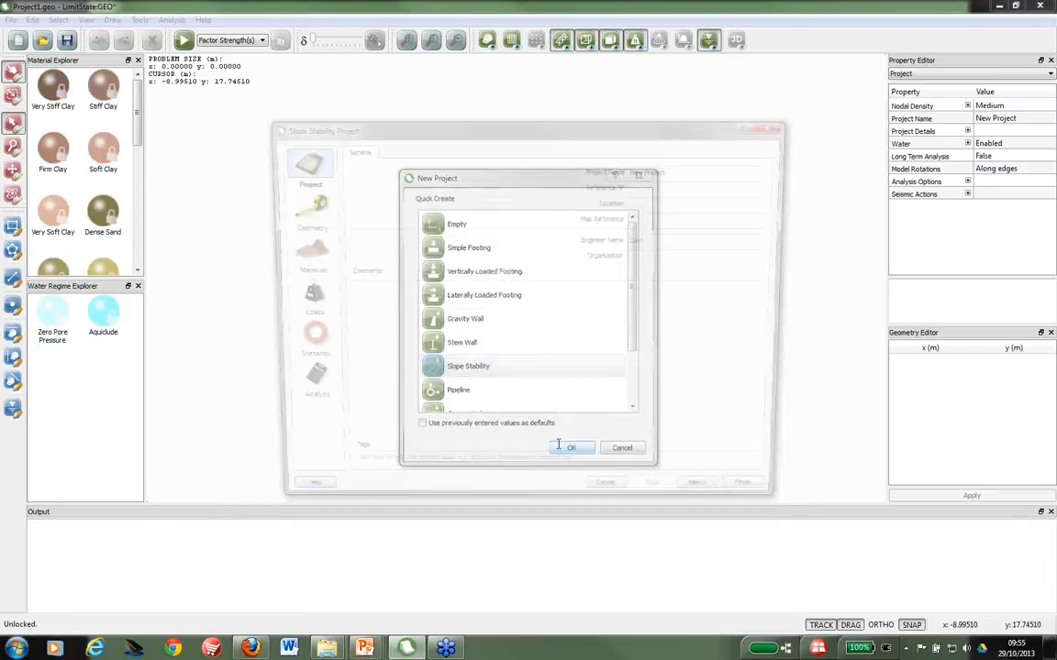
pyautogui.click(757, 503)
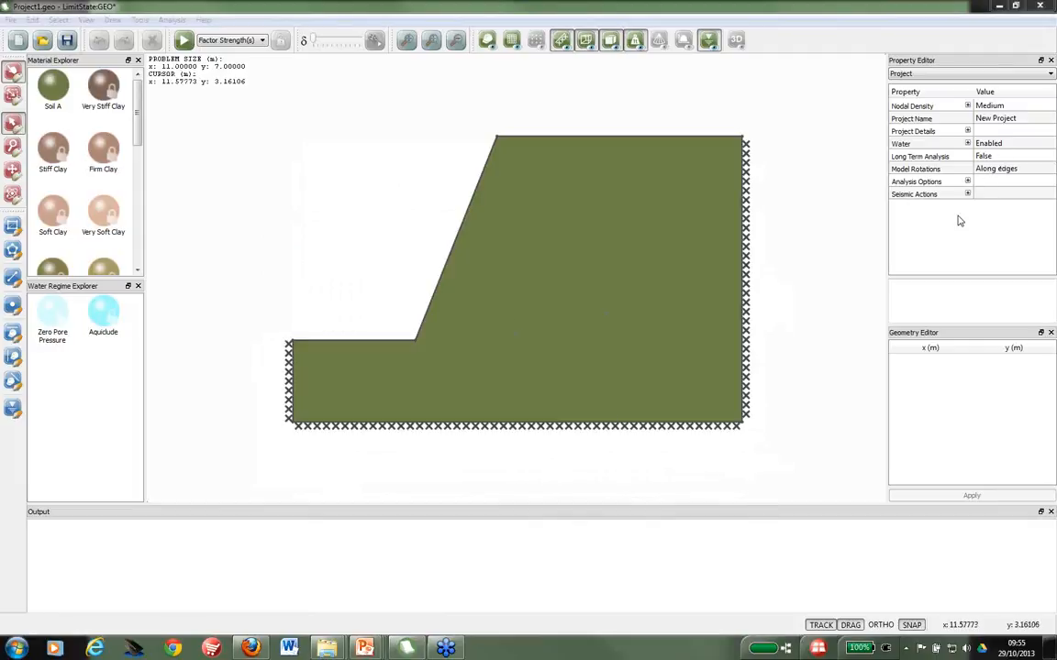
# Step: Set the new slope project's nodal density to Coarse
pyautogui.click(995, 105)
pyautogui.click(998, 105)
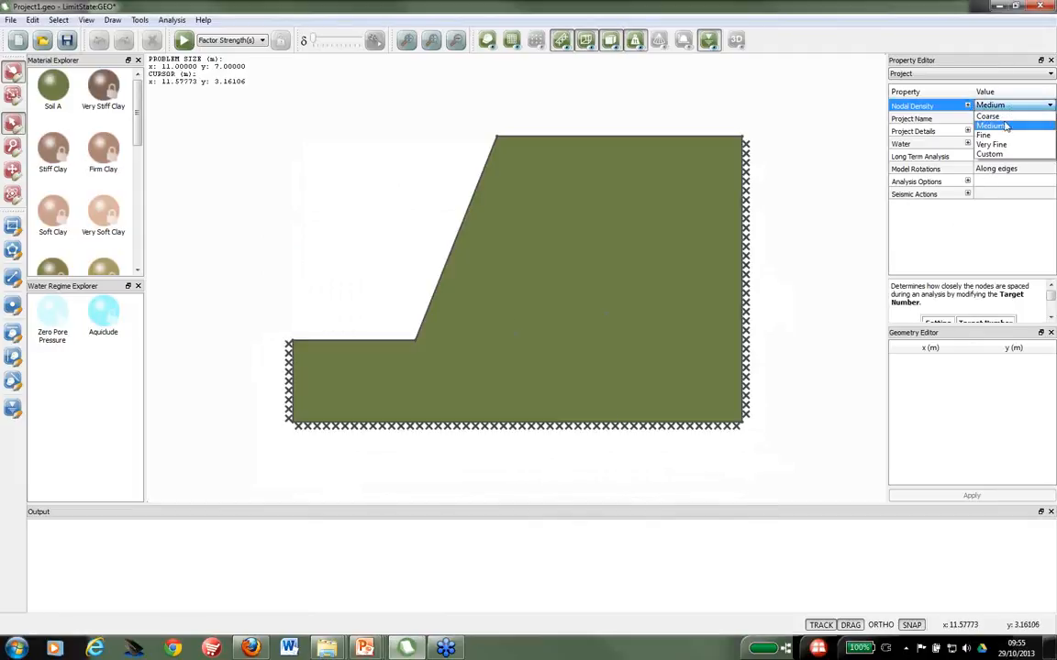
pyautogui.click(998, 116)
# Step: Lower the slope's crest boundary to about y = 4.9 m, solve the model and unlock it
pyautogui.click(700, 139)
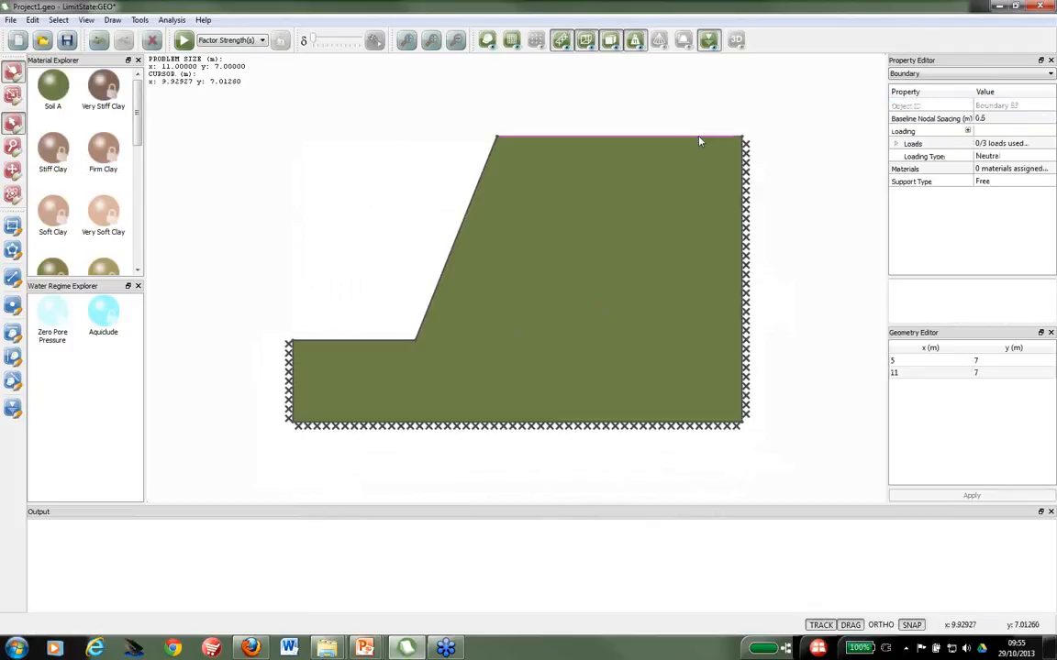
pyautogui.moveTo(700, 140); pyautogui.dragTo(702, 226)
pyautogui.click(183, 39)
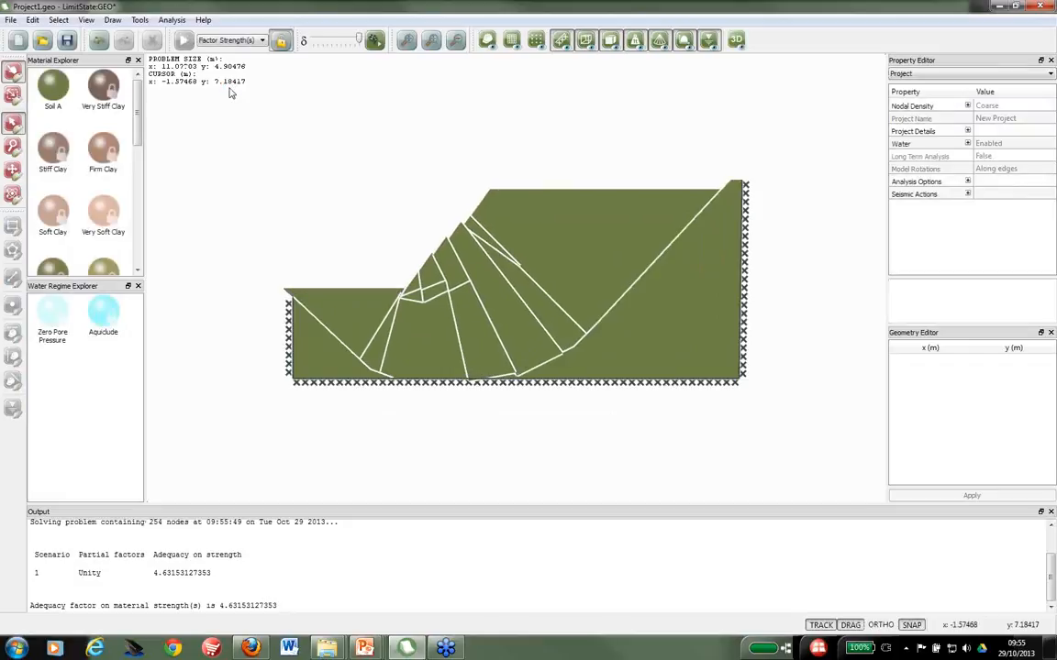
pyautogui.click(281, 40)
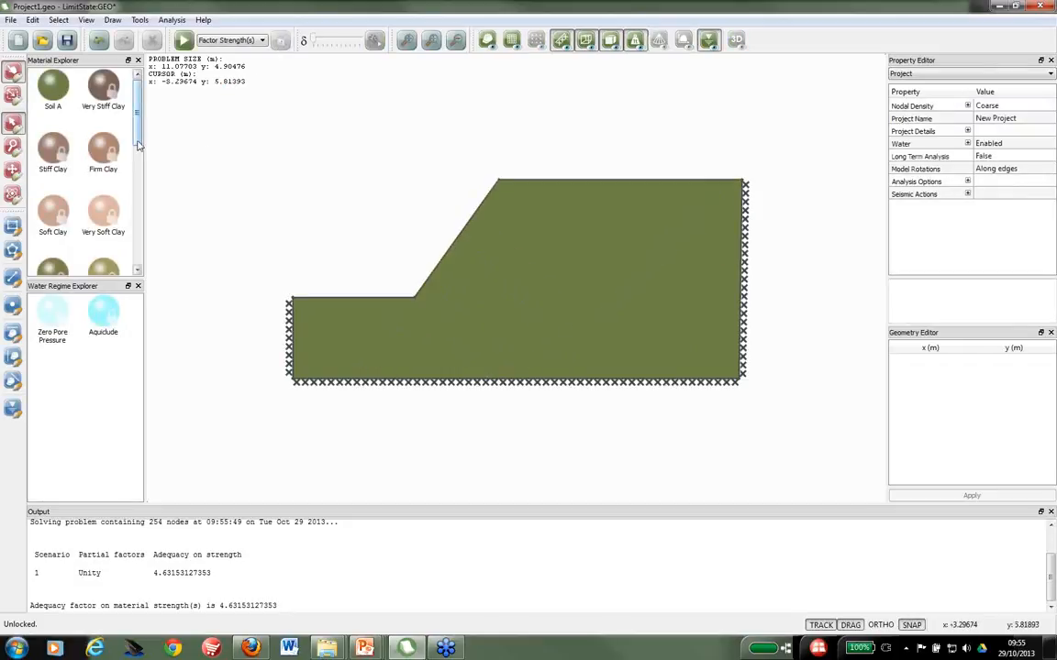
# Step: Add the No-Tension Cutoff material to the slope's soil zone, combining it with the existing Soil A
pyautogui.scroll(-10, 63, 189)
pyautogui.click(55, 184)
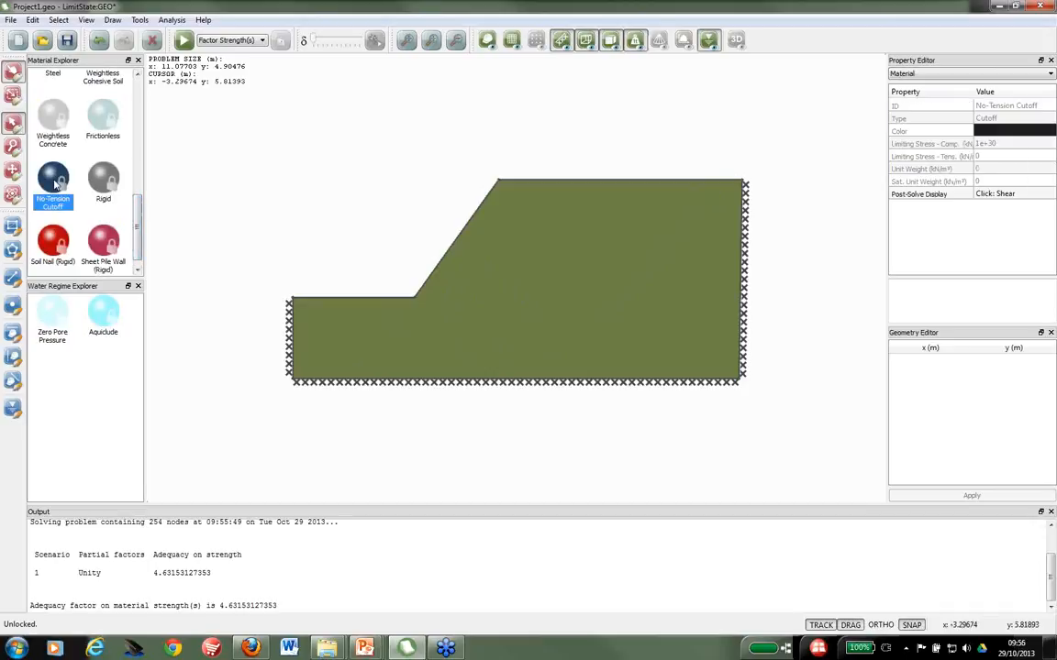
pyautogui.moveTo(55, 183); pyautogui.dragTo(545, 297)
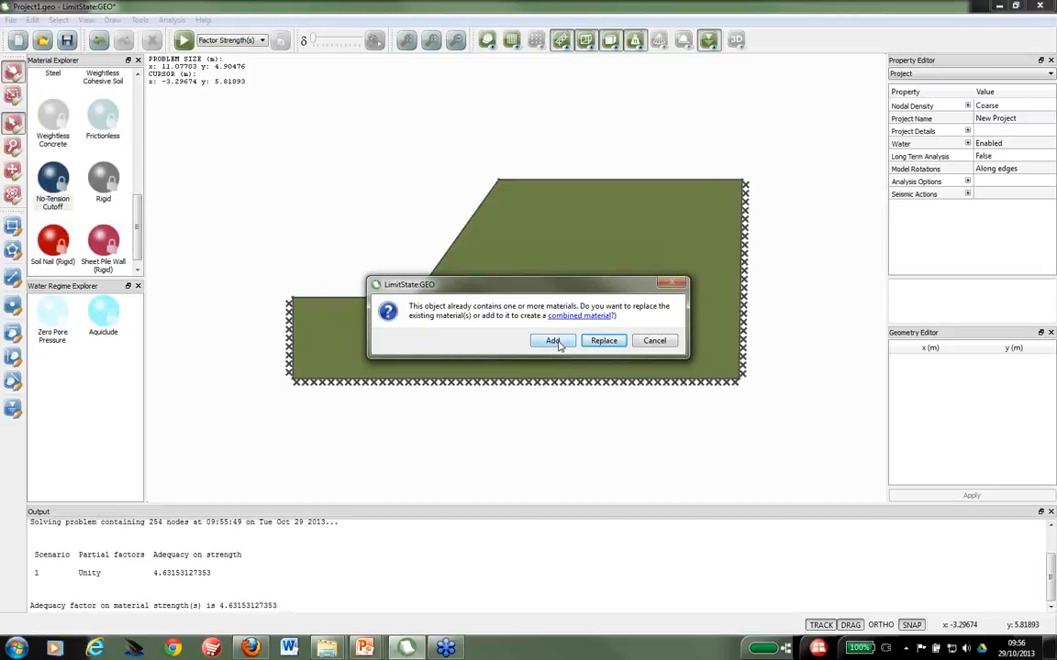
pyautogui.click(553, 341)
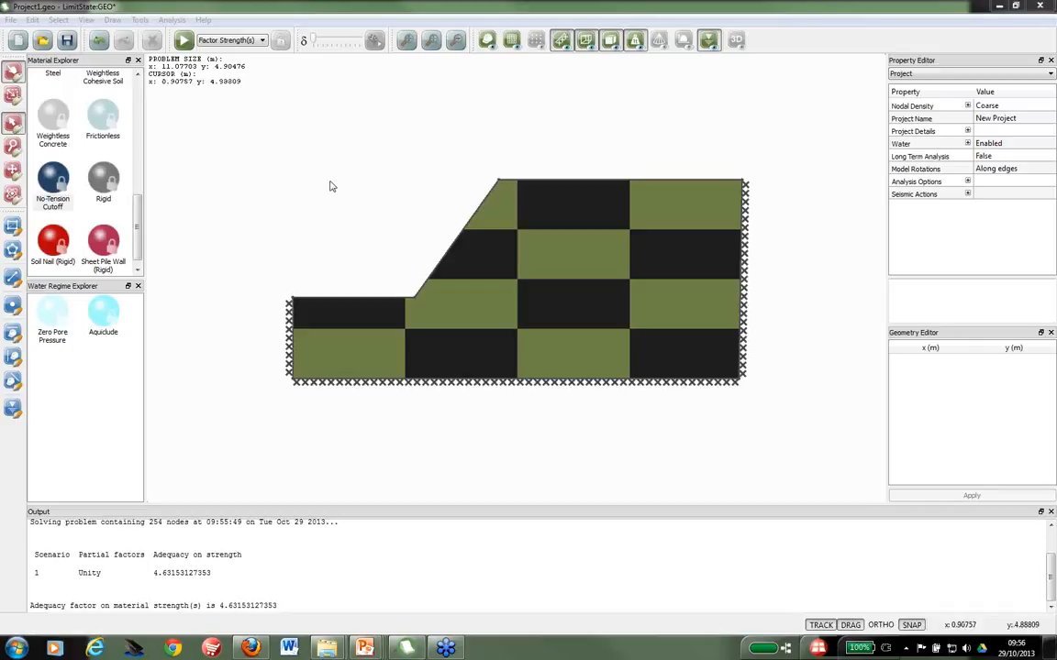
# Step: Solve the combined-material slope using the maximum unit weight value, inspect the failure mechanism, and unlock the model
pyautogui.click(184, 43)
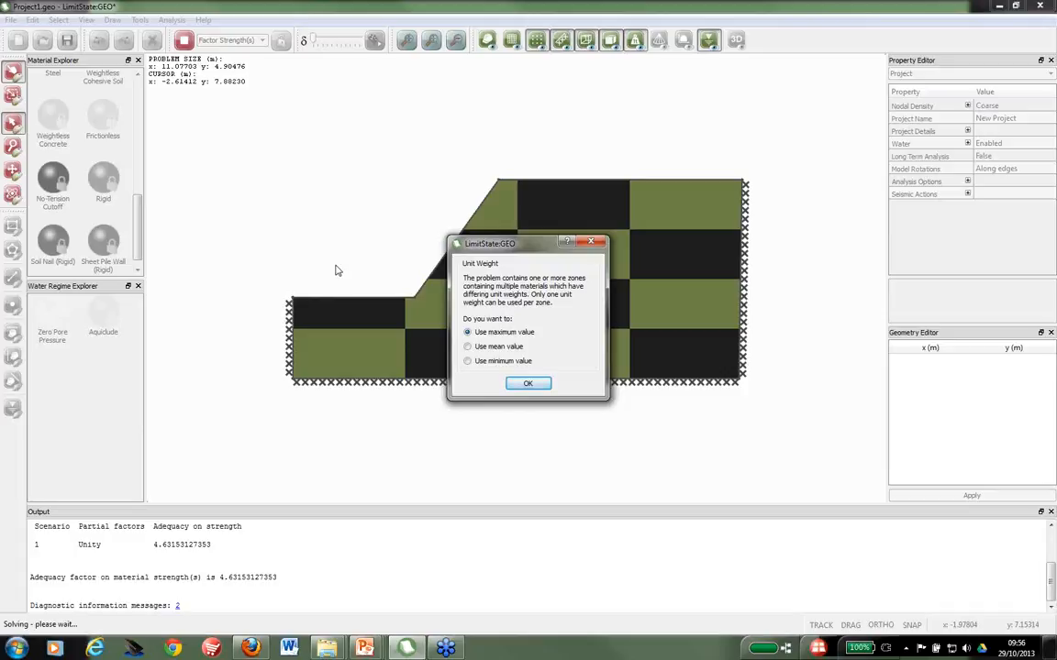
pyautogui.click(527, 383)
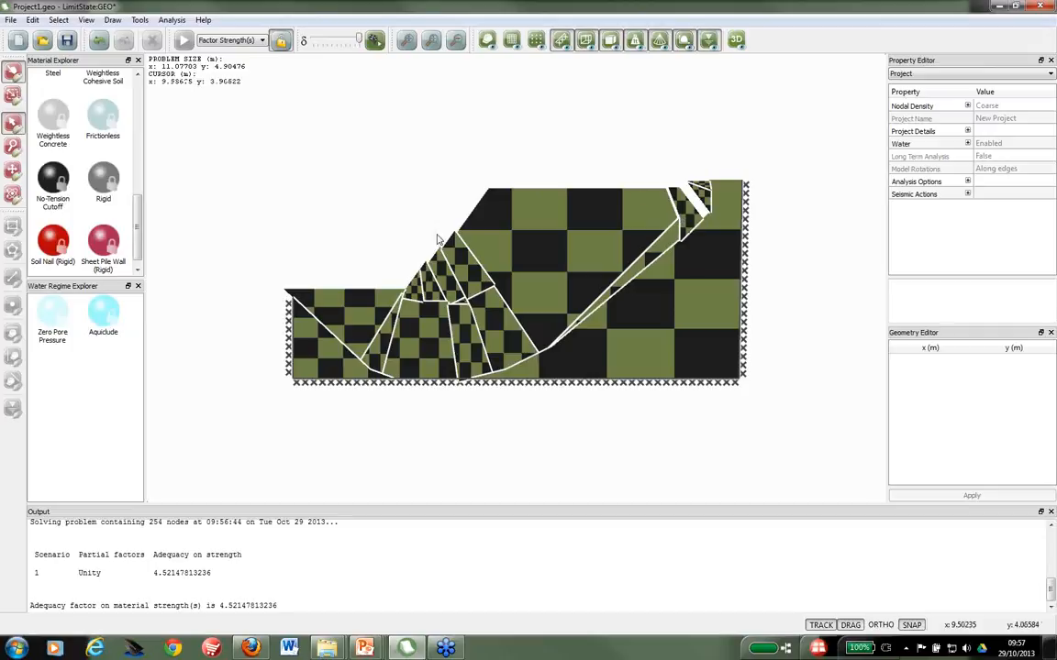
pyautogui.click(280, 41)
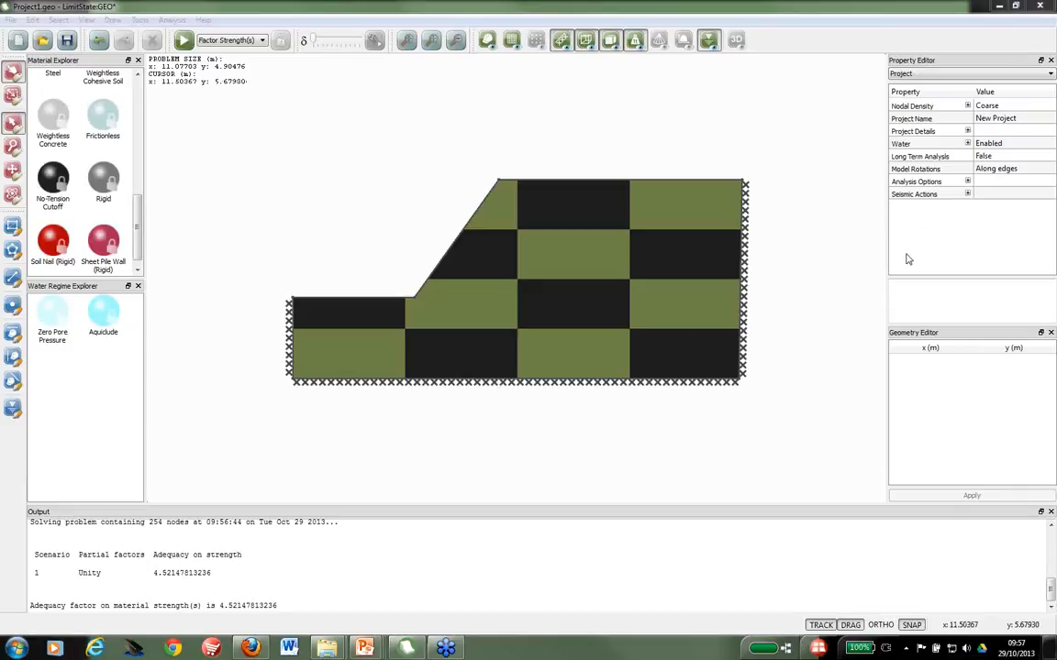
# Step: Review the Mohr Coulomb drainage and strength properties offered for a new material, and dismiss the dialog without creating one
pyautogui.click(137, 203)
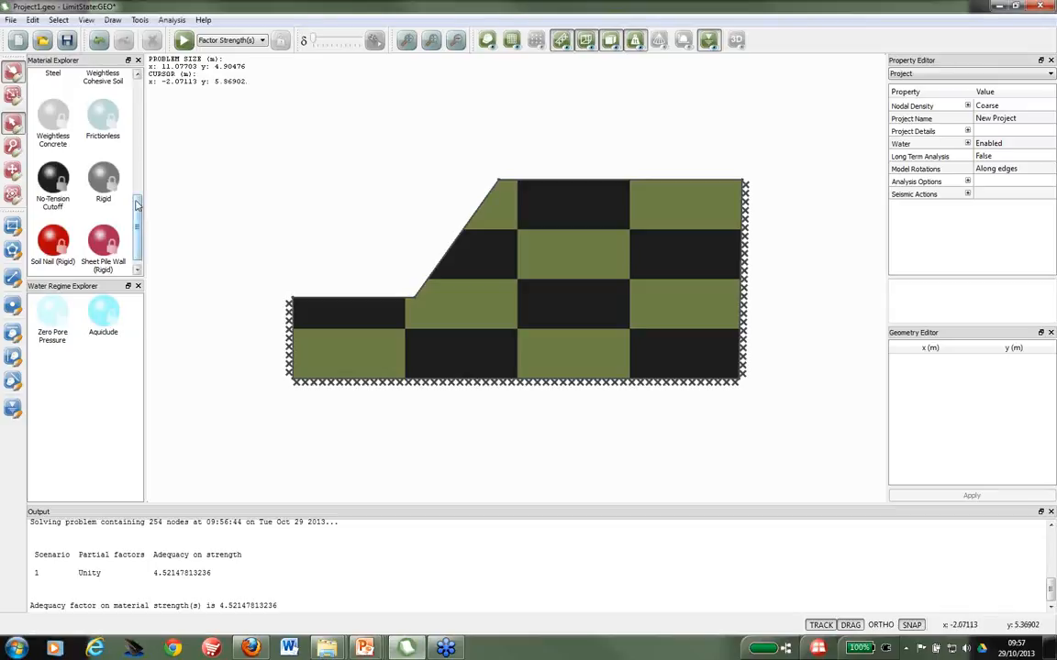
pyautogui.moveTo(136, 206); pyautogui.dragTo(128, 79)
pyautogui.click(139, 20)
pyautogui.click(147, 38)
pyautogui.moveTo(532, 134); pyautogui.dragTo(437, 78)
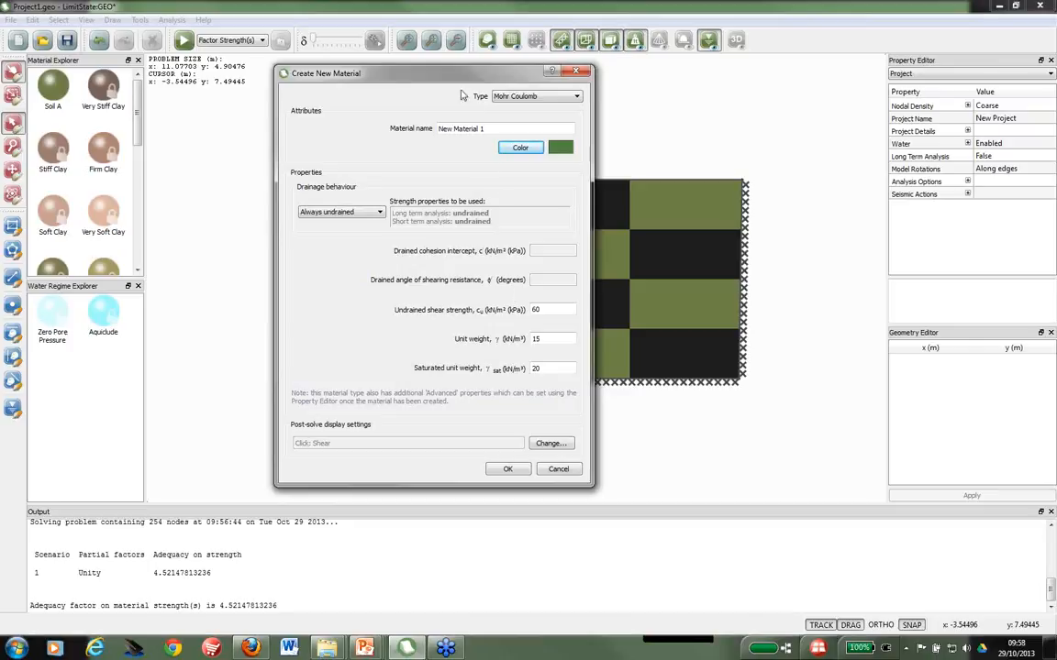
pyautogui.moveTo(447, 82); pyautogui.dragTo(304, 125)
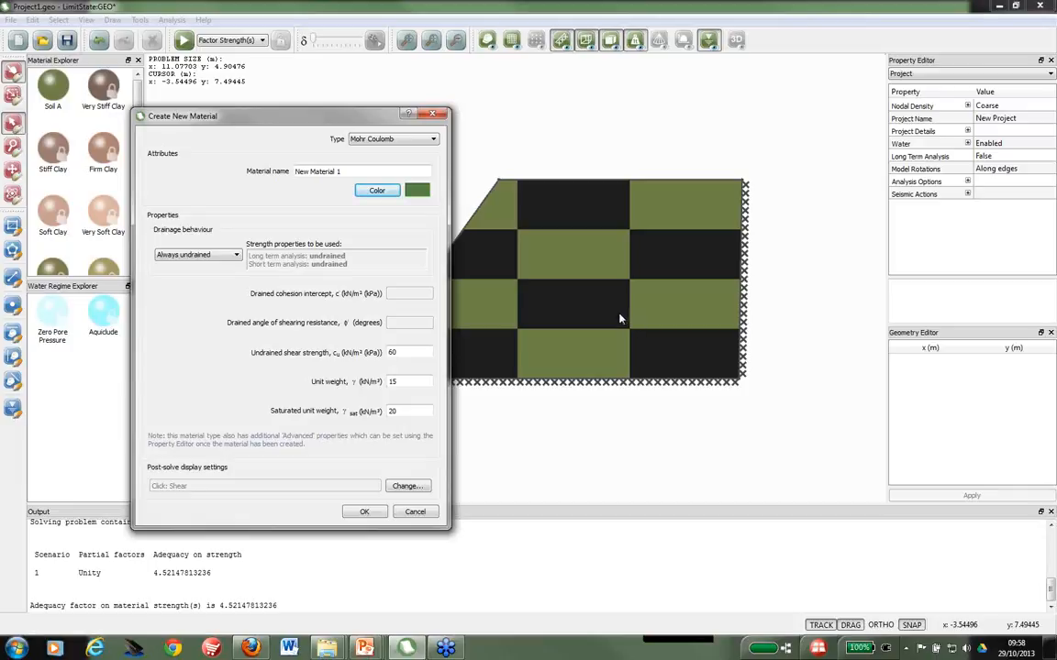
pyautogui.click(812, 429)
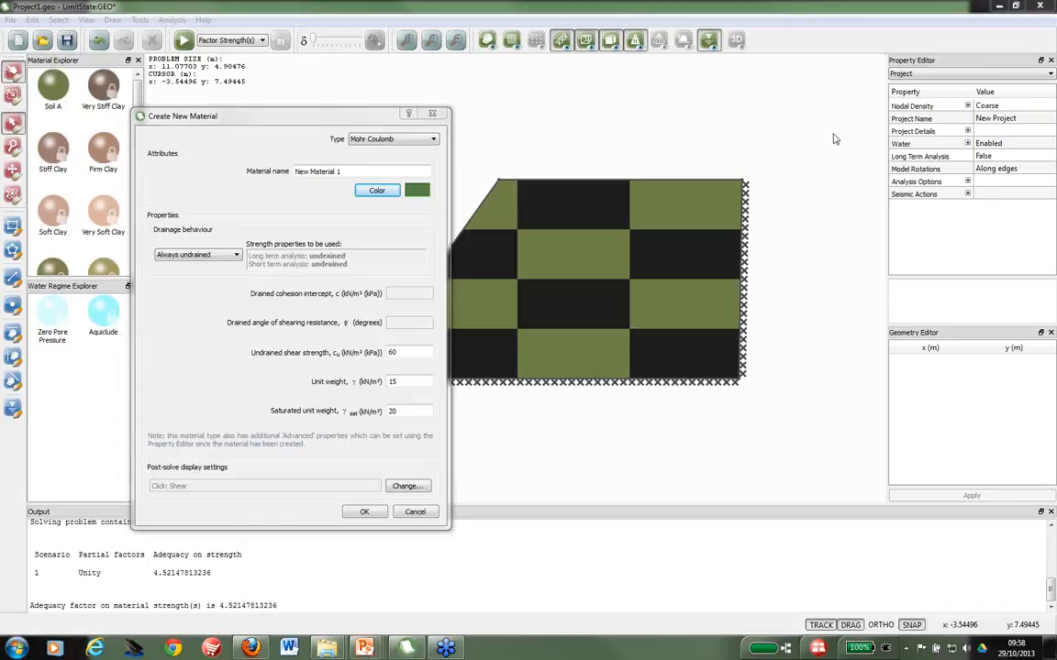
pyautogui.click(916, 136)
pyautogui.click(916, 134)
pyautogui.click(431, 114)
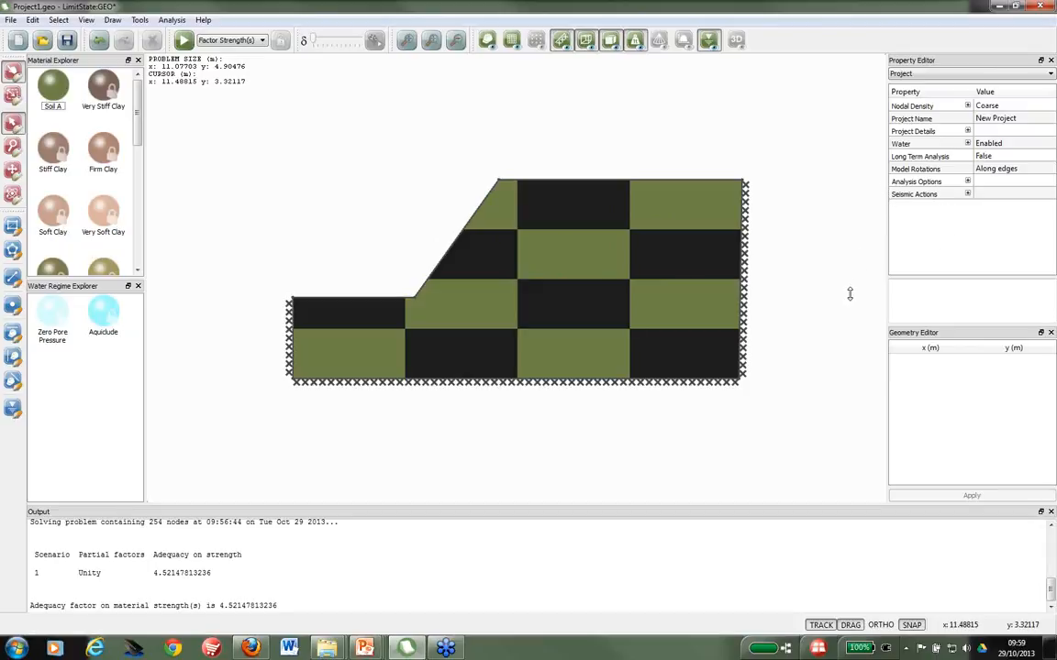
pyautogui.moveTo(849, 294); pyautogui.dragTo(850, 320)
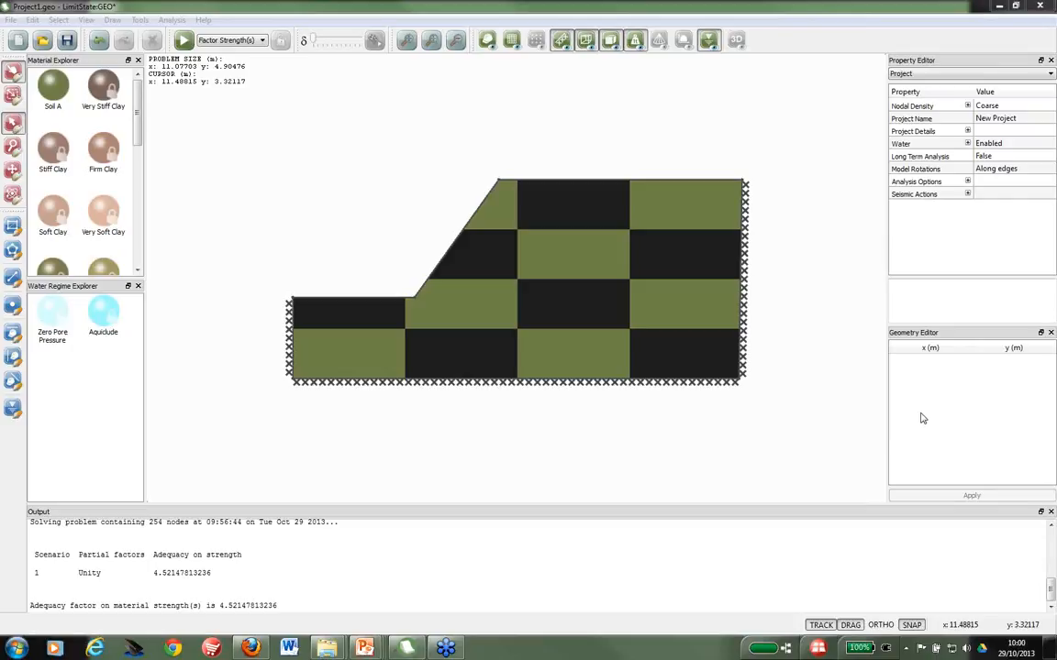
# Step: Create a new Simple Footing project with the wizard's default settings, without saving the current slope project
pyautogui.click(18, 41)
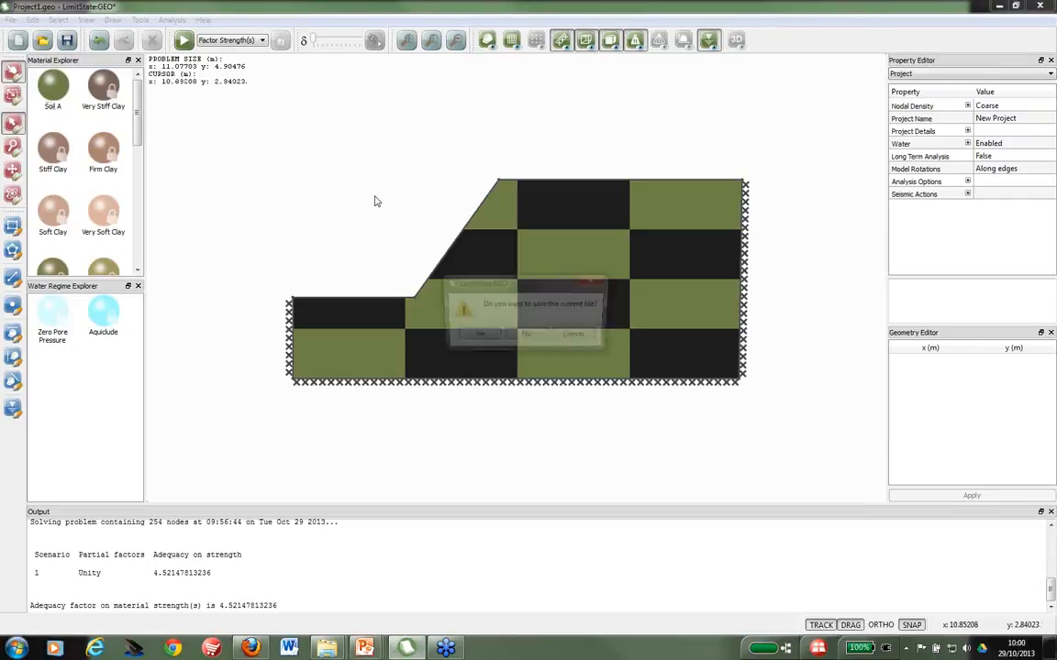
pyautogui.click(526, 336)
pyautogui.click(477, 247)
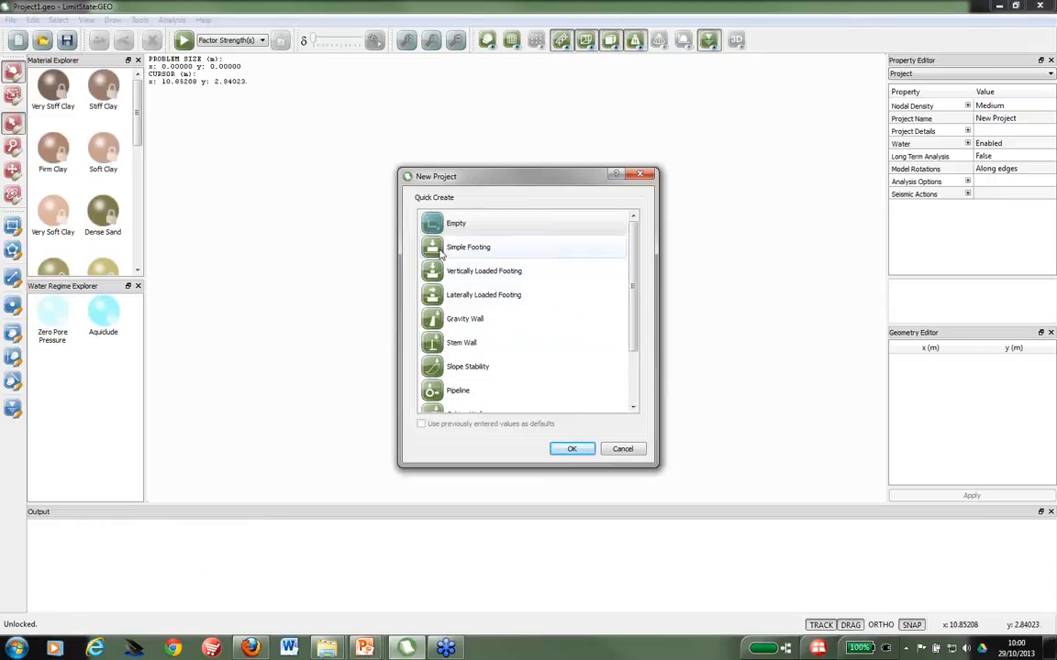
pyautogui.click(582, 451)
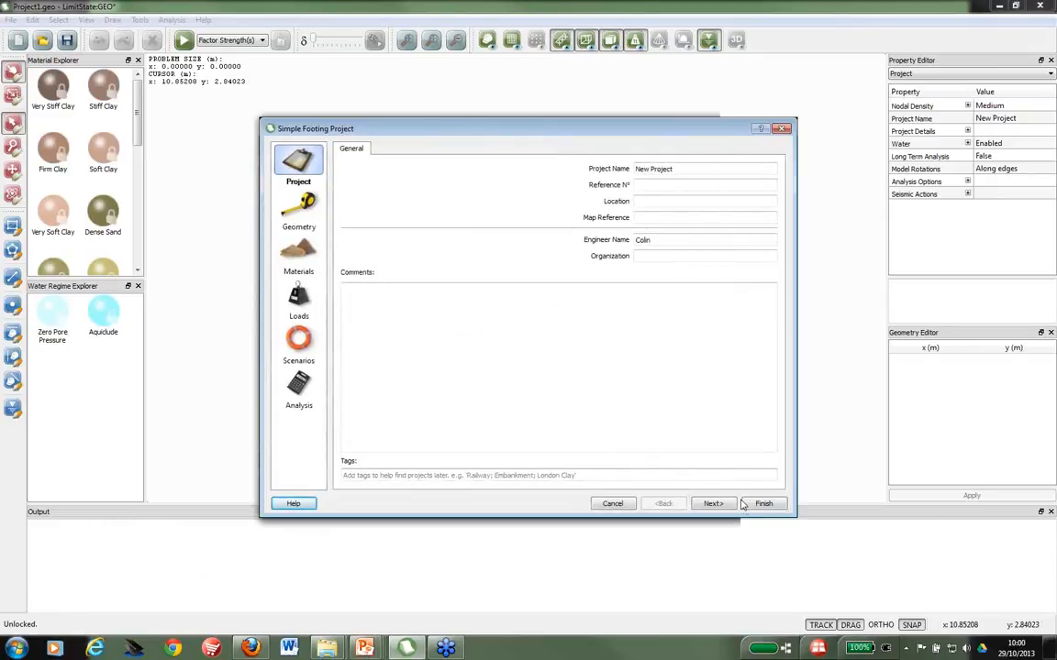
pyautogui.click(748, 504)
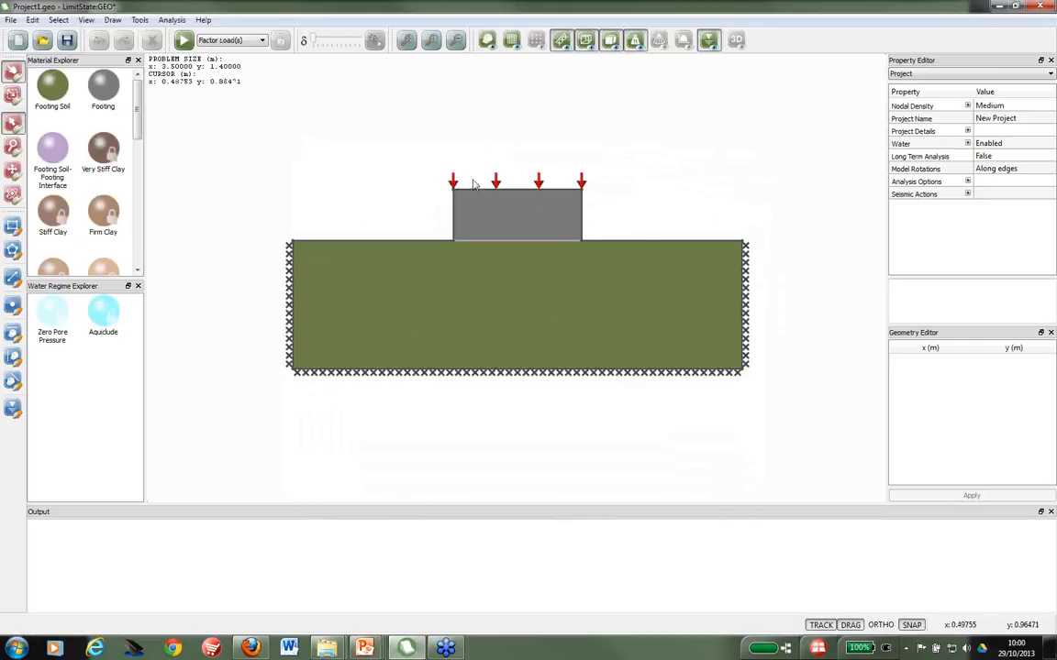
# Step: Check the loading on the footing's top boundary, solve the footing model and inspect its failure mechanism
pyautogui.click(452, 186)
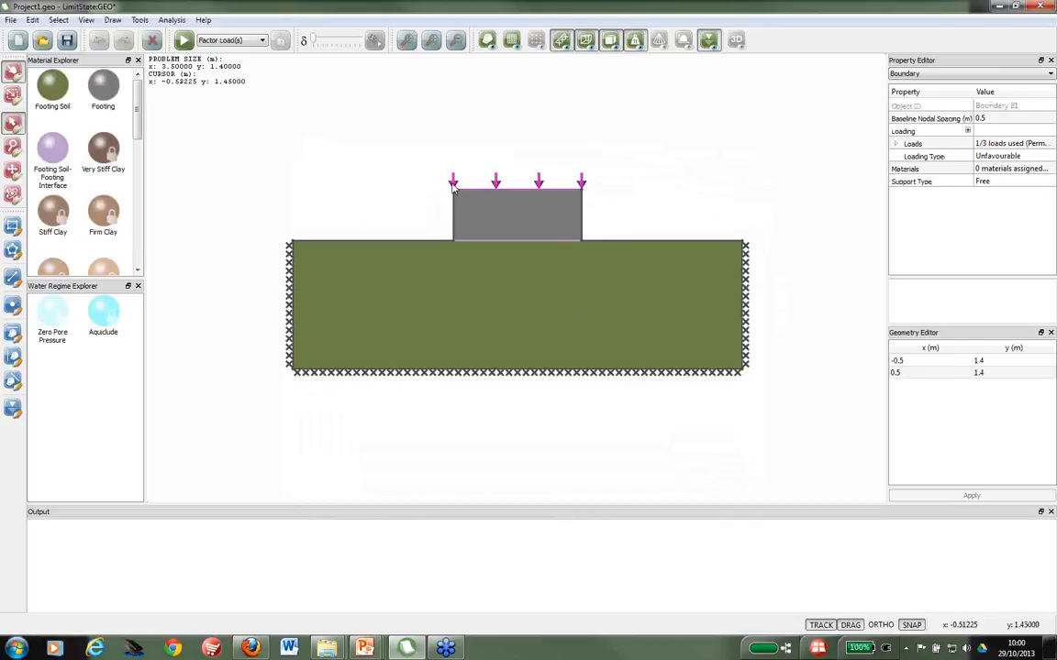
pyautogui.click(183, 41)
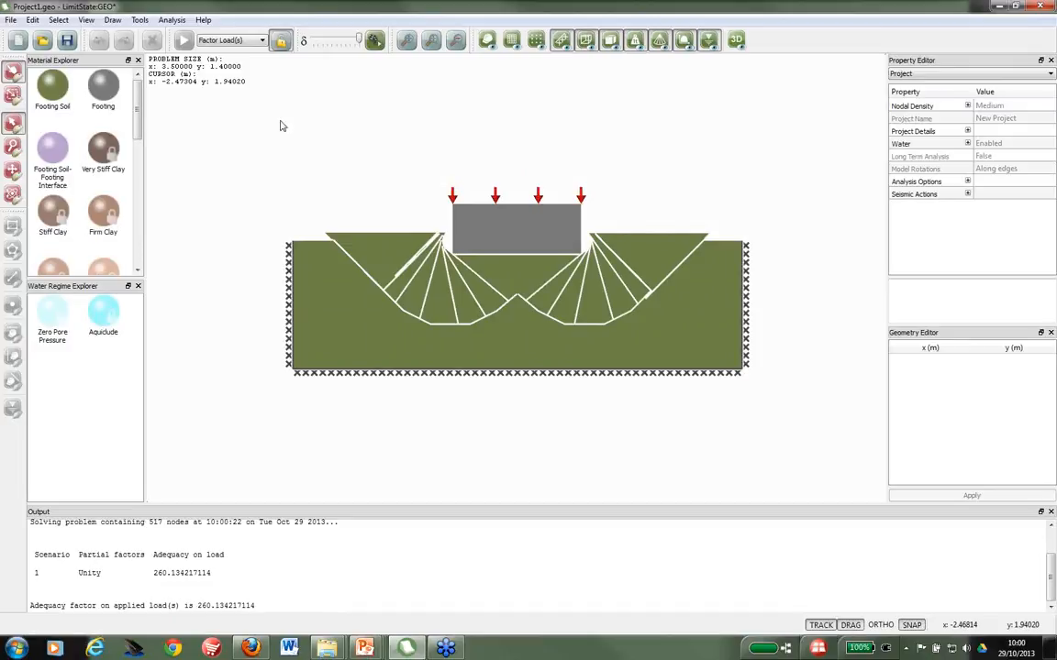
pyautogui.click(925, 421)
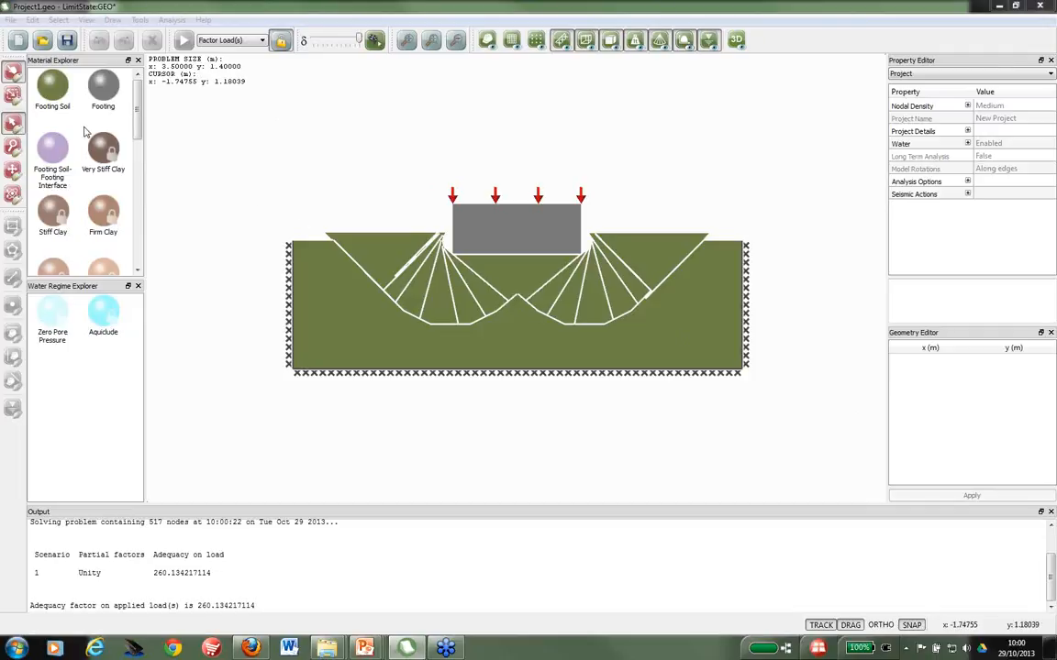
# Step: Create a new Slope Stability project with the wizard's default settings, without saving the footing project
pyautogui.click(17, 41)
pyautogui.click(526, 337)
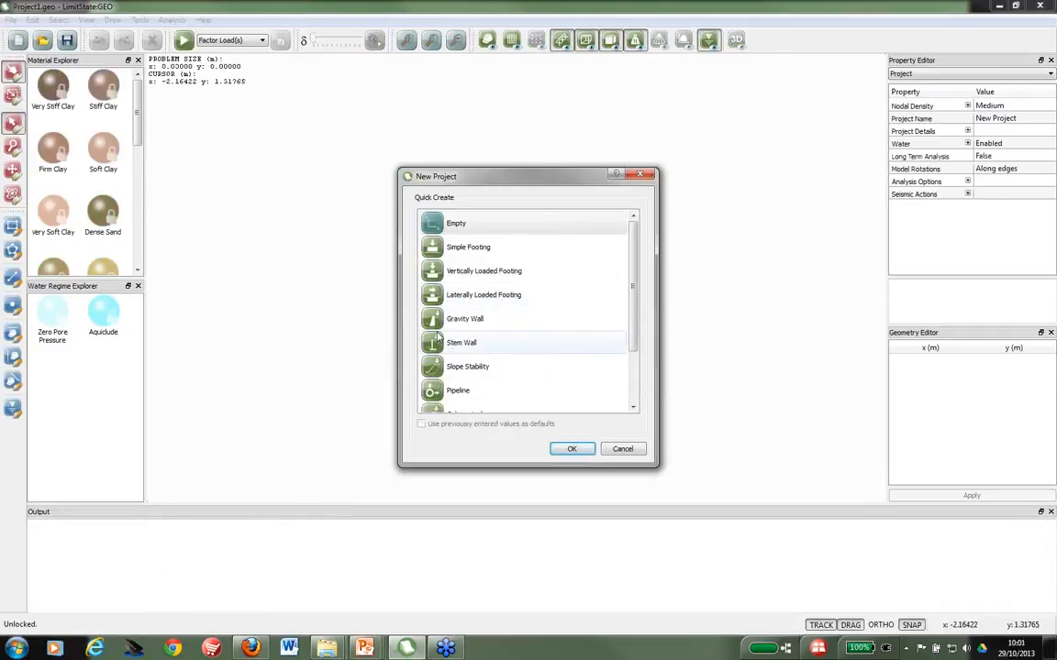
pyautogui.click(464, 366)
pyautogui.click(563, 447)
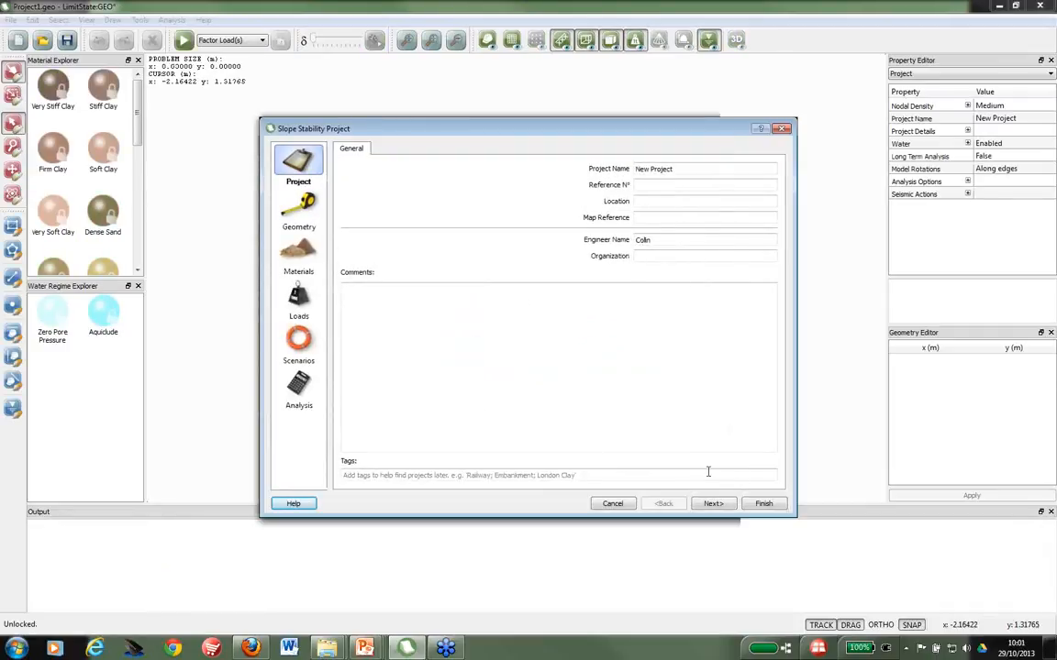
pyautogui.click(759, 503)
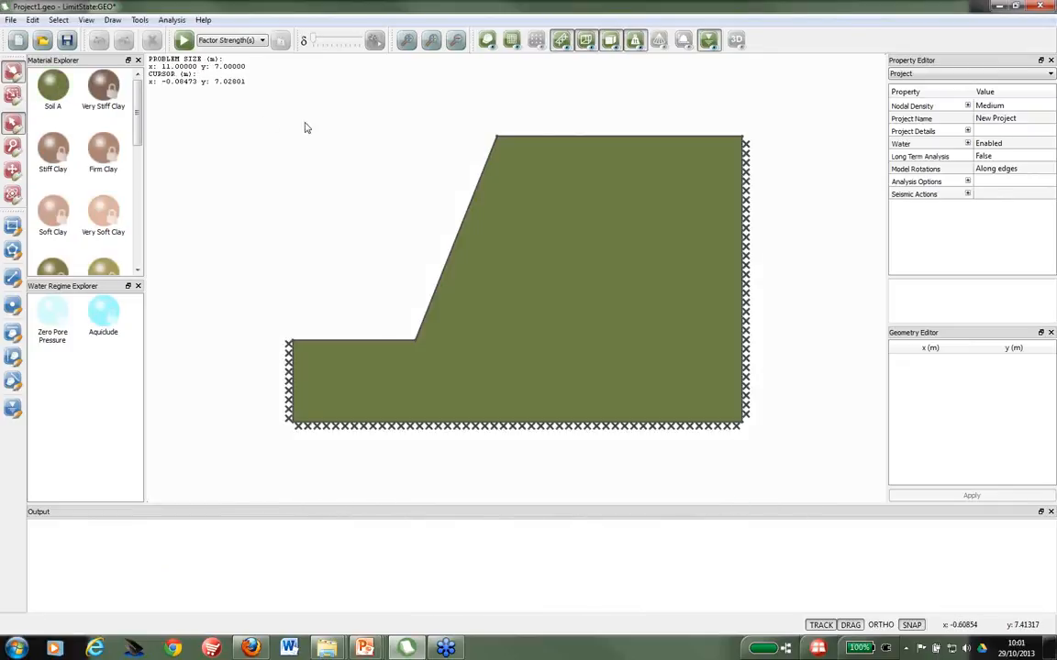
# Step: Lower the slope's crest boundary to make the model about 4 m high, then solve it and unlock the model
pyautogui.moveTo(591, 142); pyautogui.dragTo(590, 265)
pyautogui.click(183, 41)
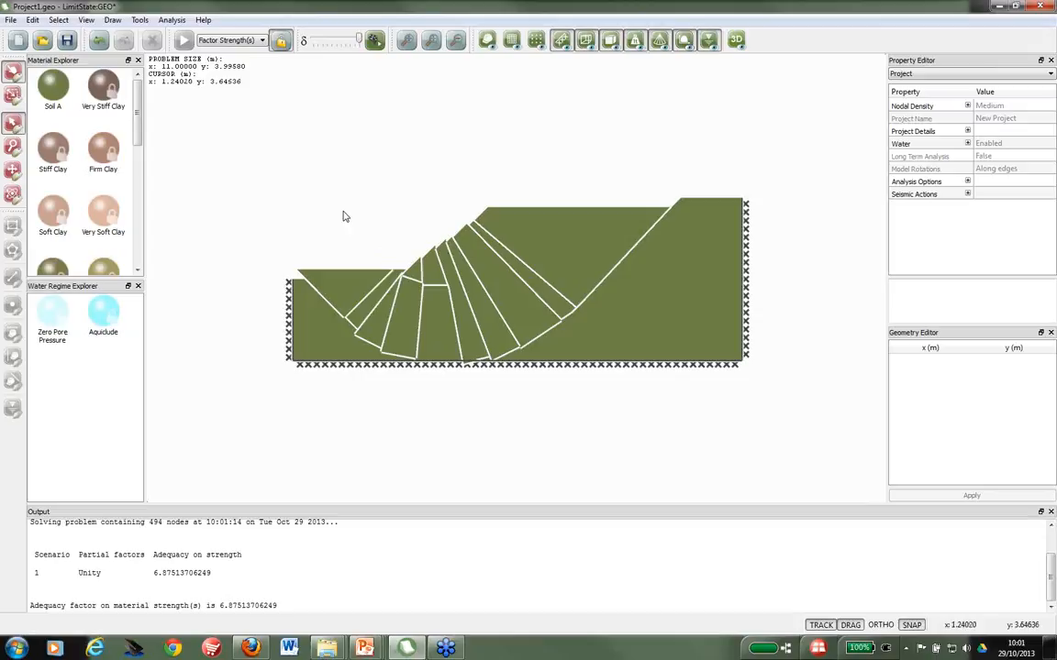
pyautogui.click(280, 40)
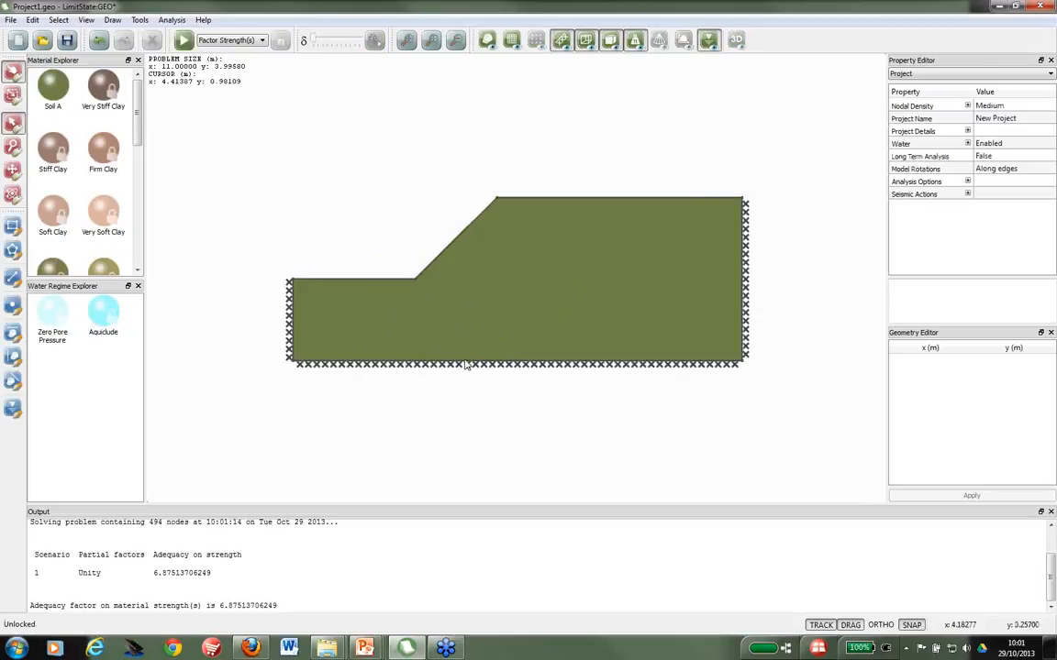
# Step: Move the base boundary down to make the model about 5.4 m high, then solve it again and unlock it
pyautogui.click(467, 366)
pyautogui.moveTo(467, 388); pyautogui.dragTo(467, 425)
pyautogui.click(184, 40)
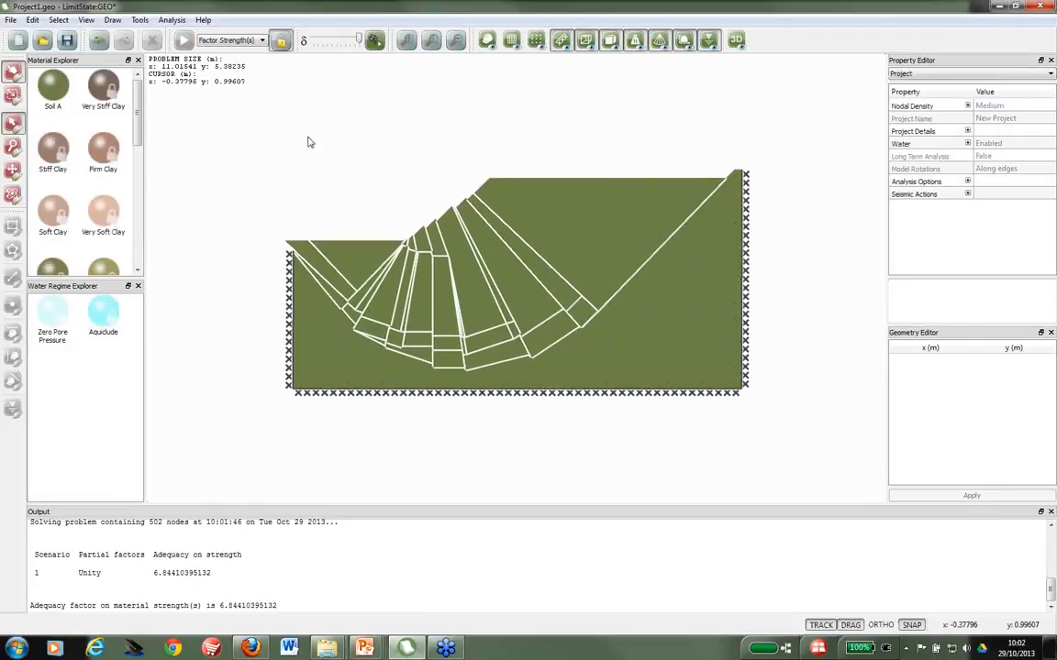
pyautogui.click(281, 40)
# Step: Set the project's nodal density to Coarse and move the toe-side vertical boundary outward to make the model about 13.1 m wide
pyautogui.click(991, 106)
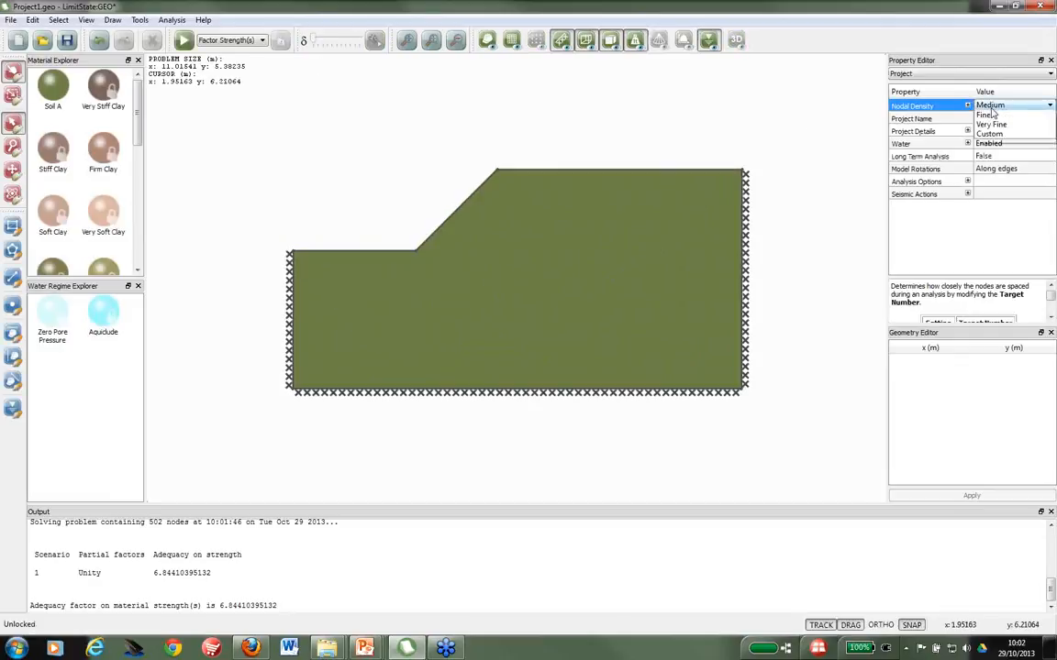
pyautogui.click(989, 95)
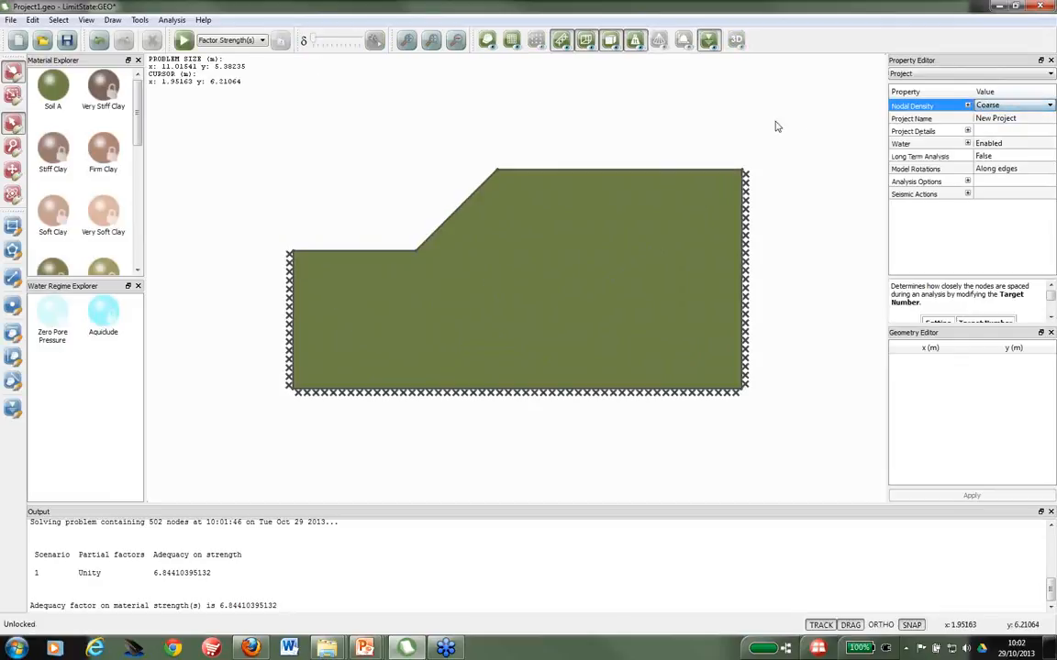
pyautogui.click(292, 305)
pyautogui.moveTo(291, 305); pyautogui.dragTo(207, 303)
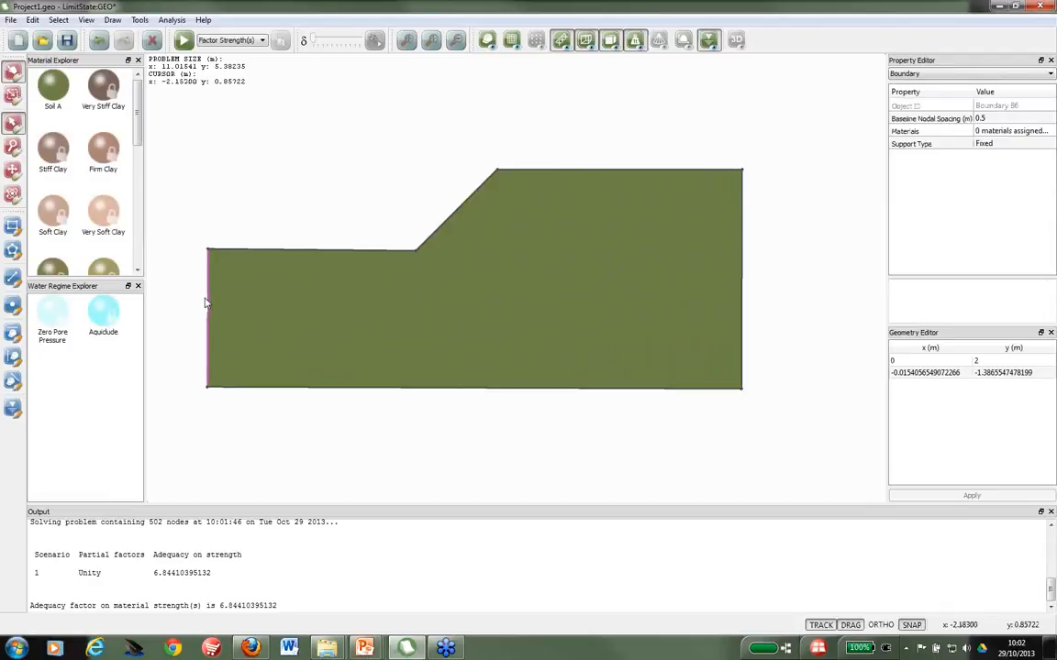
# Step: Solve the widened slope and reduce the displacement magnification to its minimum to inspect the failure mechanism
pyautogui.click(184, 41)
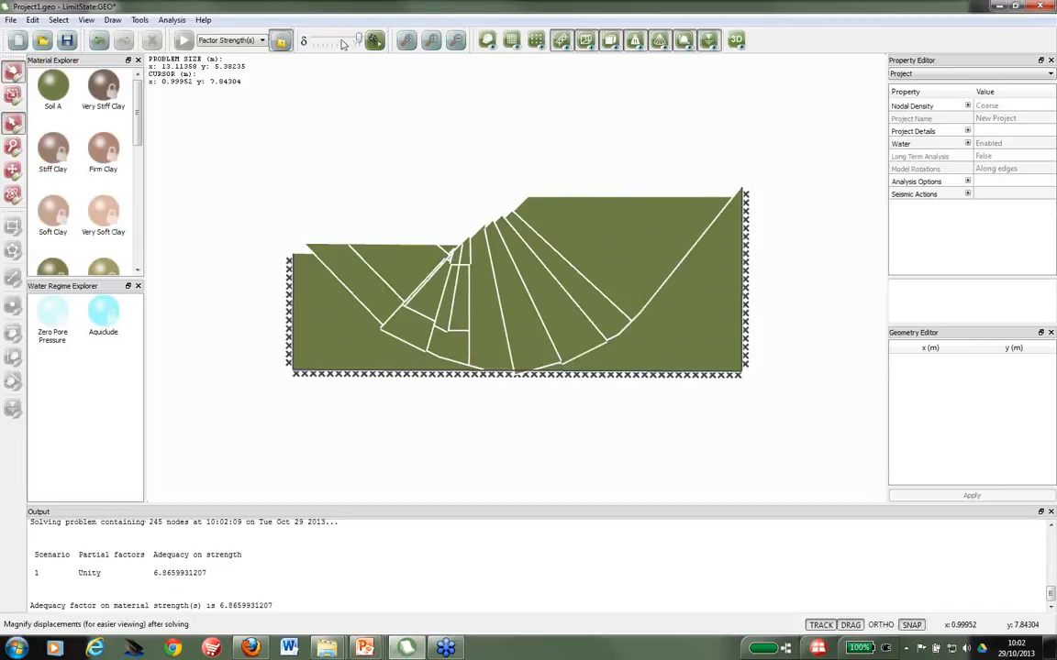
pyautogui.moveTo(328, 43); pyautogui.dragTo(312, 43)
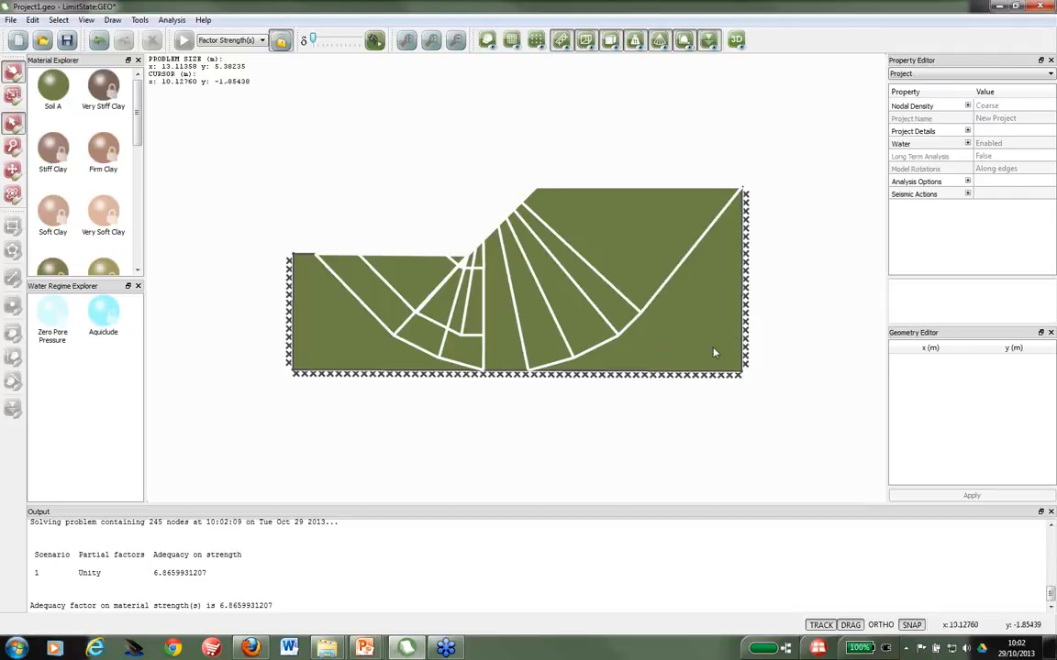
# Step: Unlock the model and move the crest-side vertical boundary slightly outward
pyautogui.moveTo(746, 318); pyautogui.dragTo(805, 319)
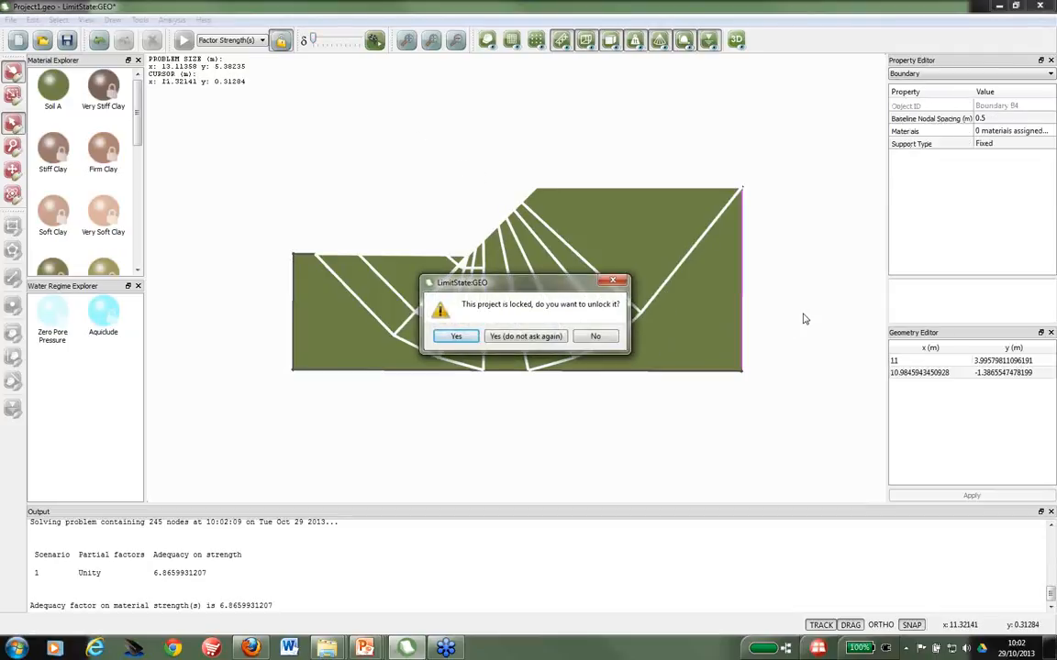
pyautogui.click(456, 336)
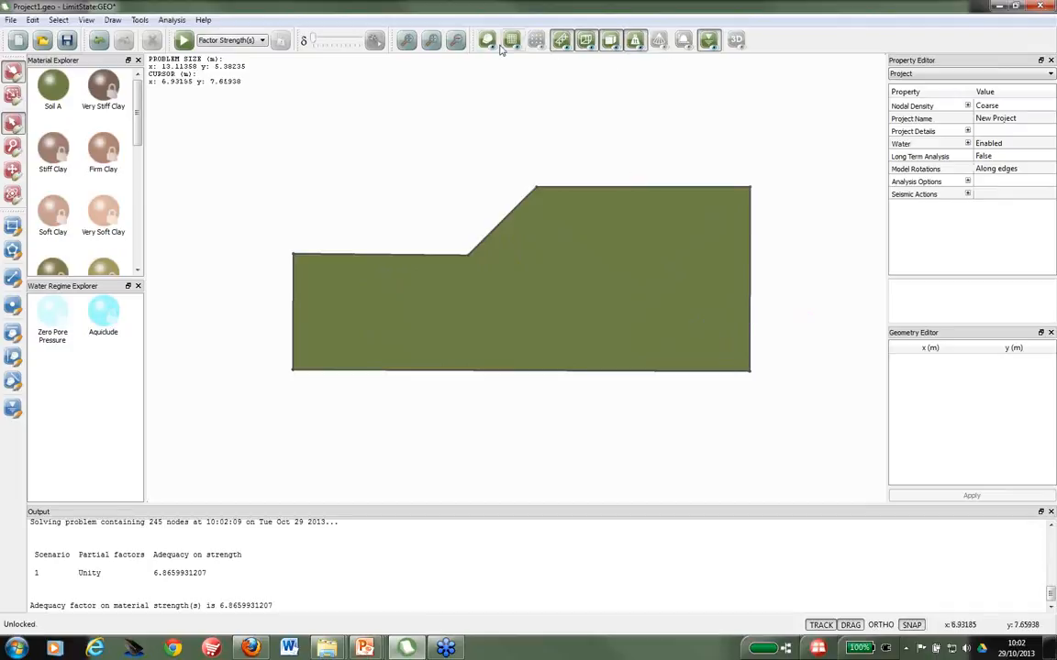
pyautogui.click(561, 40)
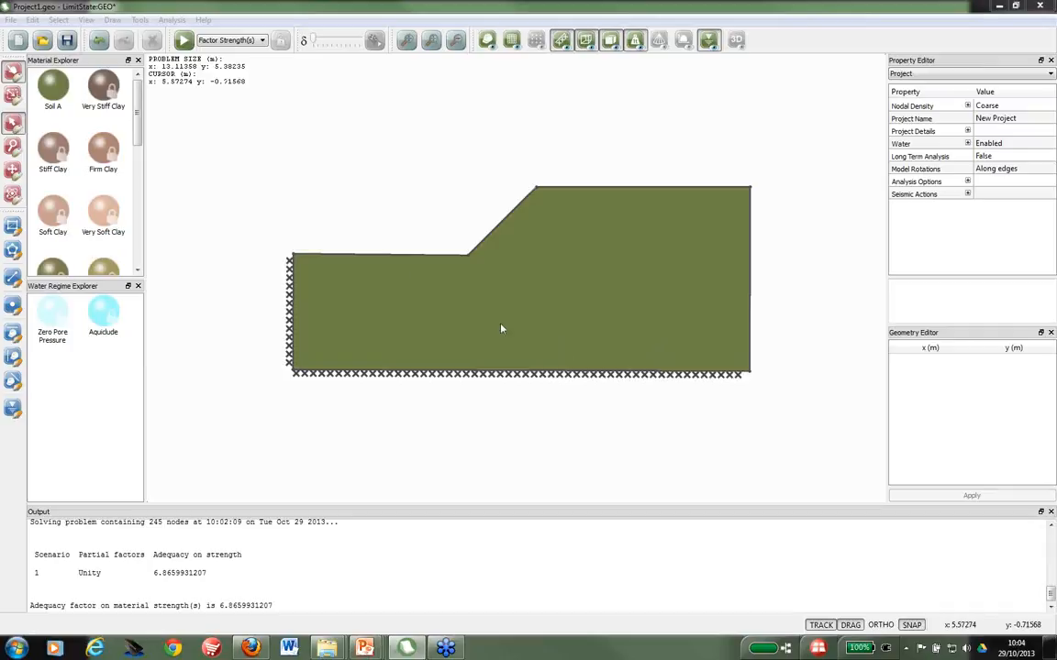
# Step: Open drained_slope_1_plus_wall.geo from the Slope_stability_webinar folder without saving the current slope project
pyautogui.click(42, 40)
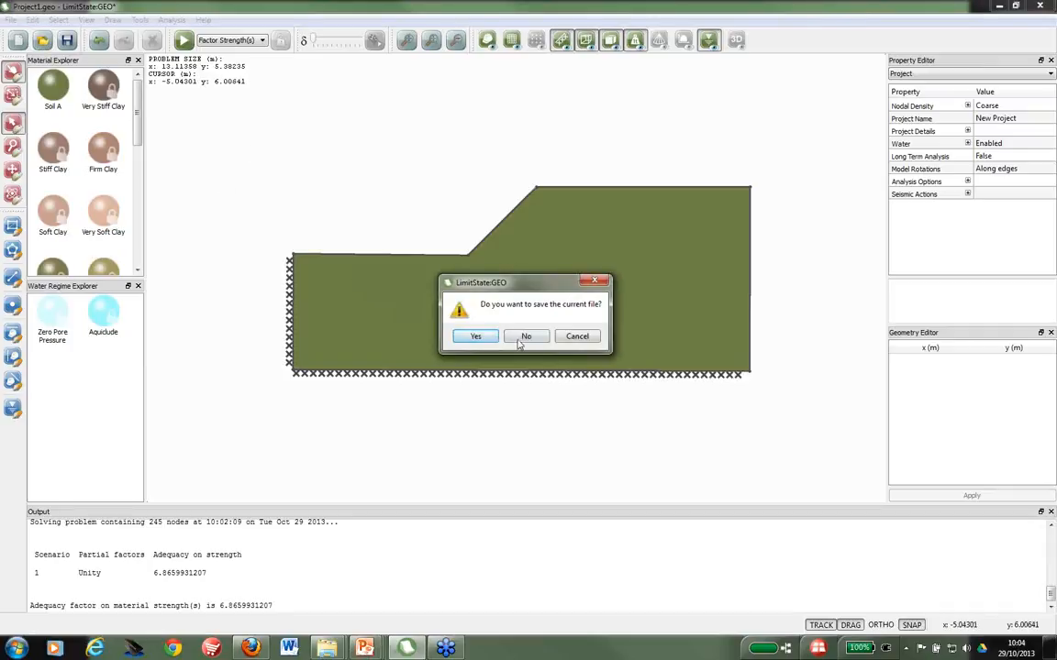
pyautogui.click(521, 340)
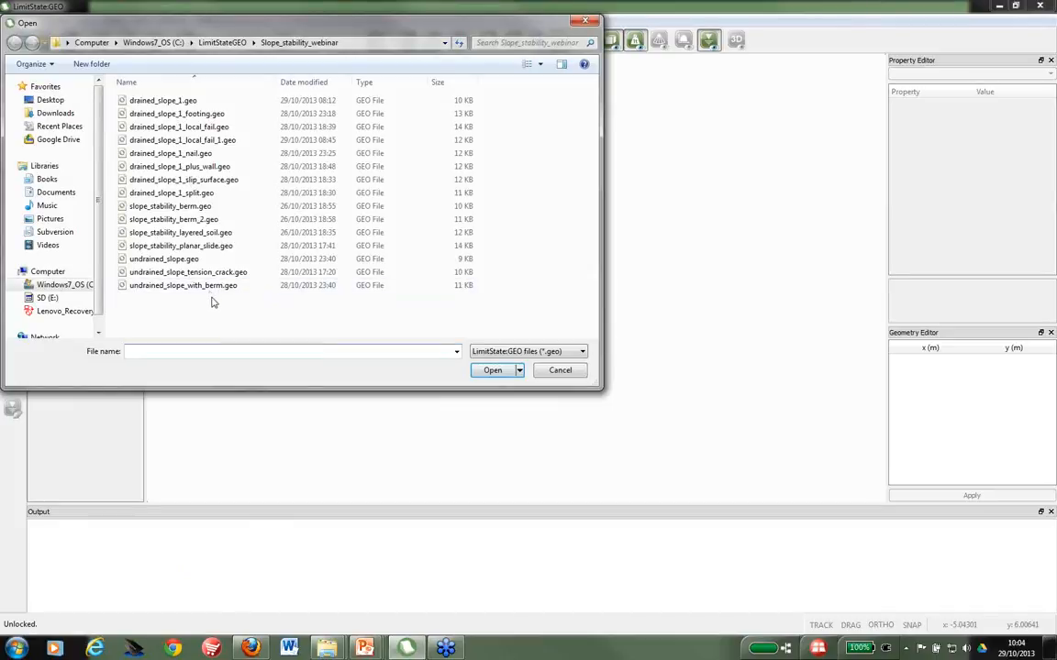
pyautogui.click(203, 168)
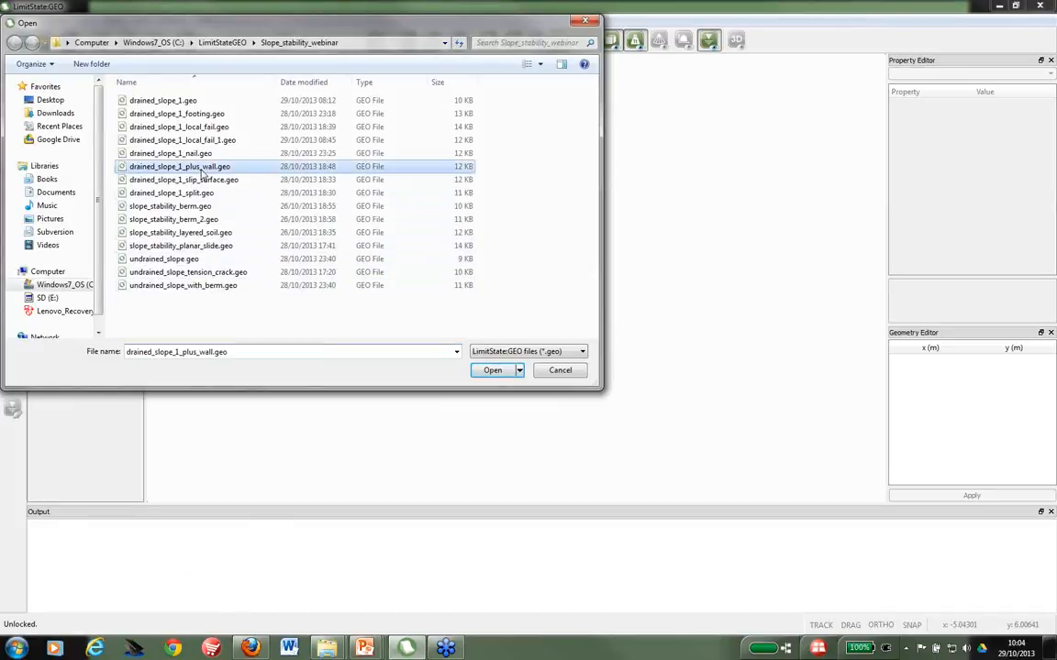
pyautogui.click(489, 372)
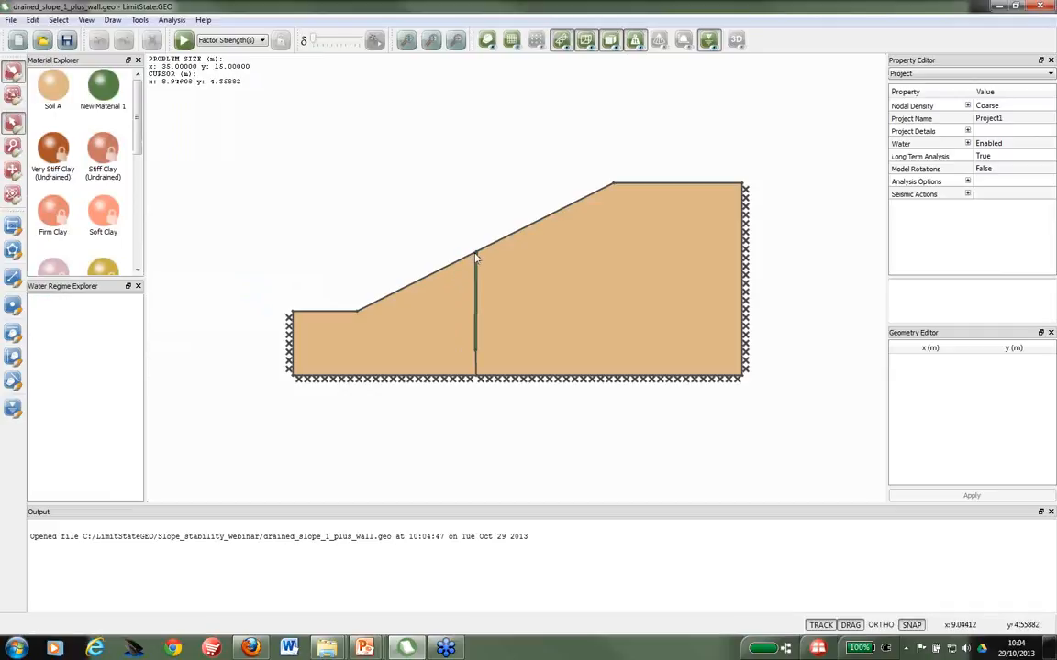
# Step: Examine the wall boundary and its New Material 1 engineered element properties, including the lateral factors Nc and Nq
pyautogui.click(475, 338)
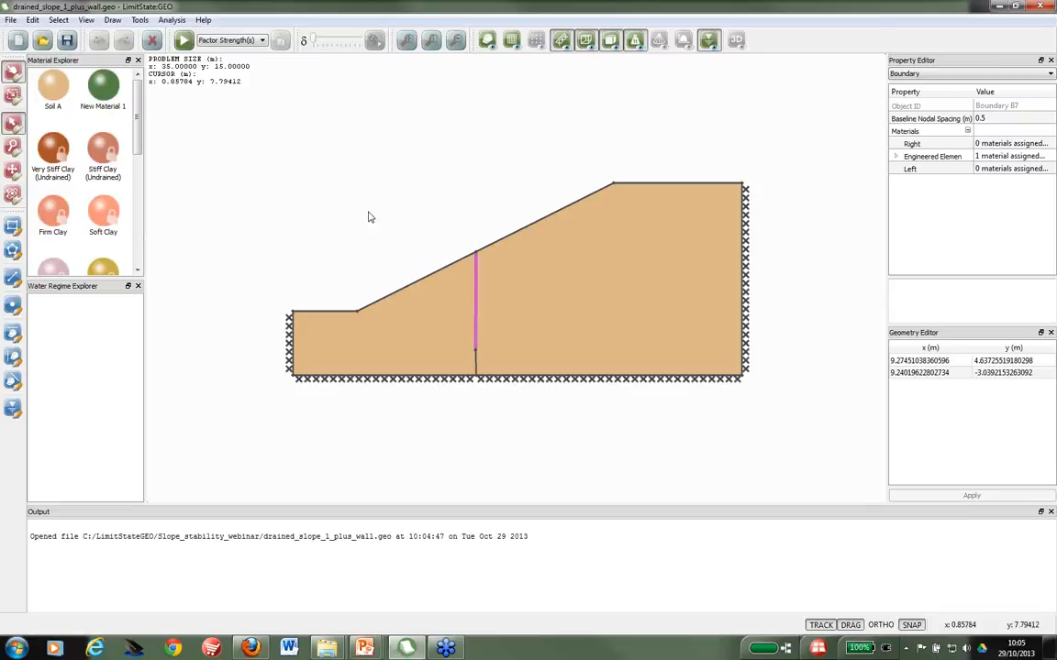
pyautogui.click(101, 85)
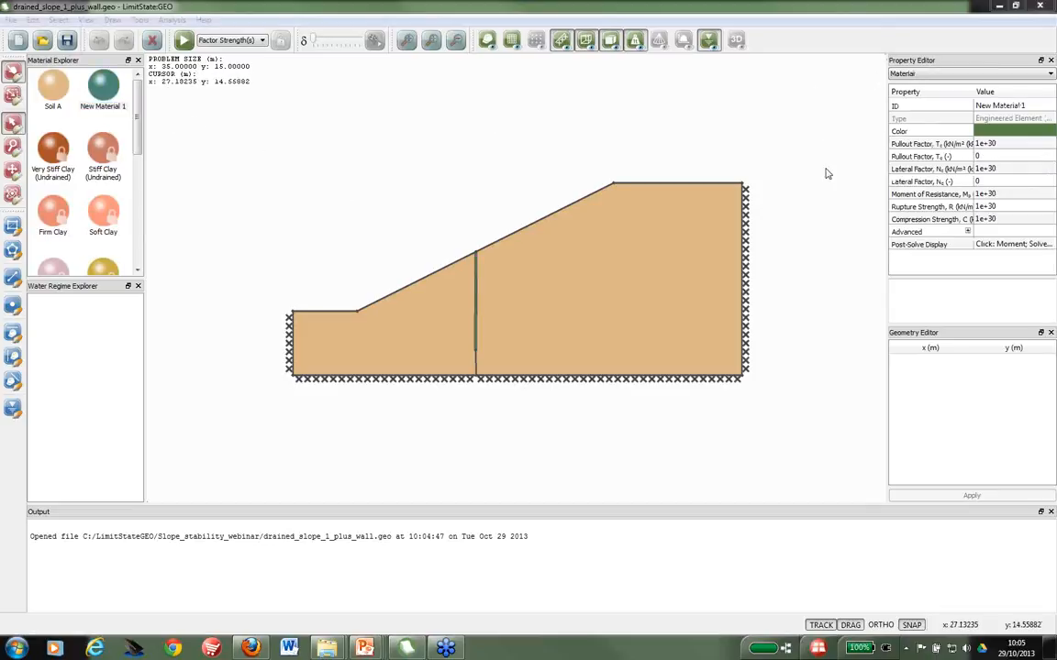
pyautogui.click(928, 170)
pyautogui.click(932, 182)
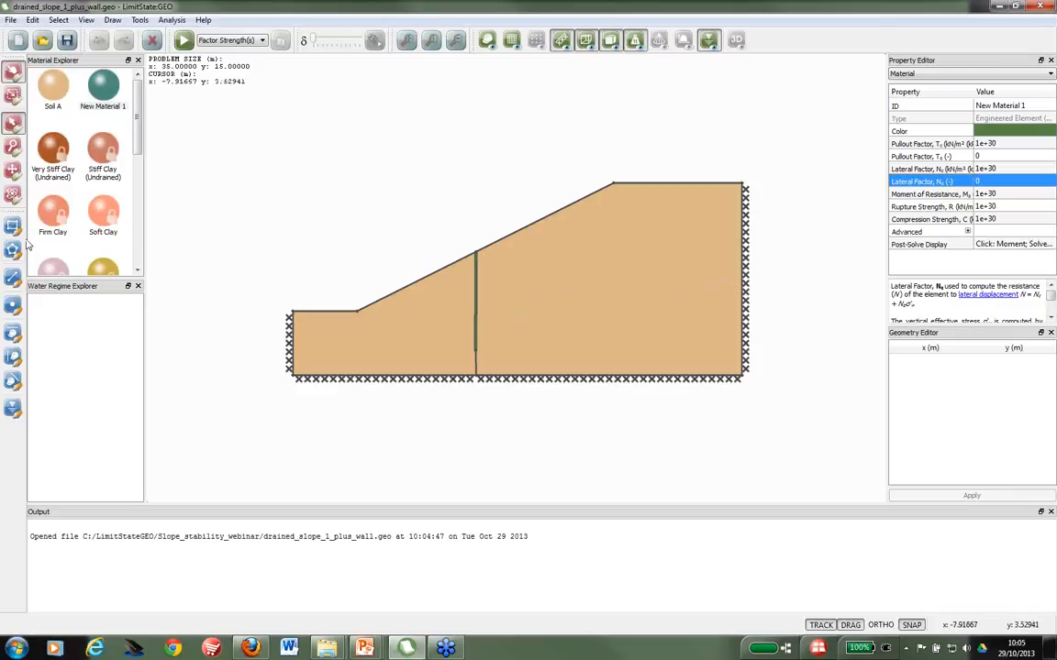
# Step: Split the wall boundary with a new vertex at about y 0.59 m and check the segments above and below it
pyautogui.click(13, 306)
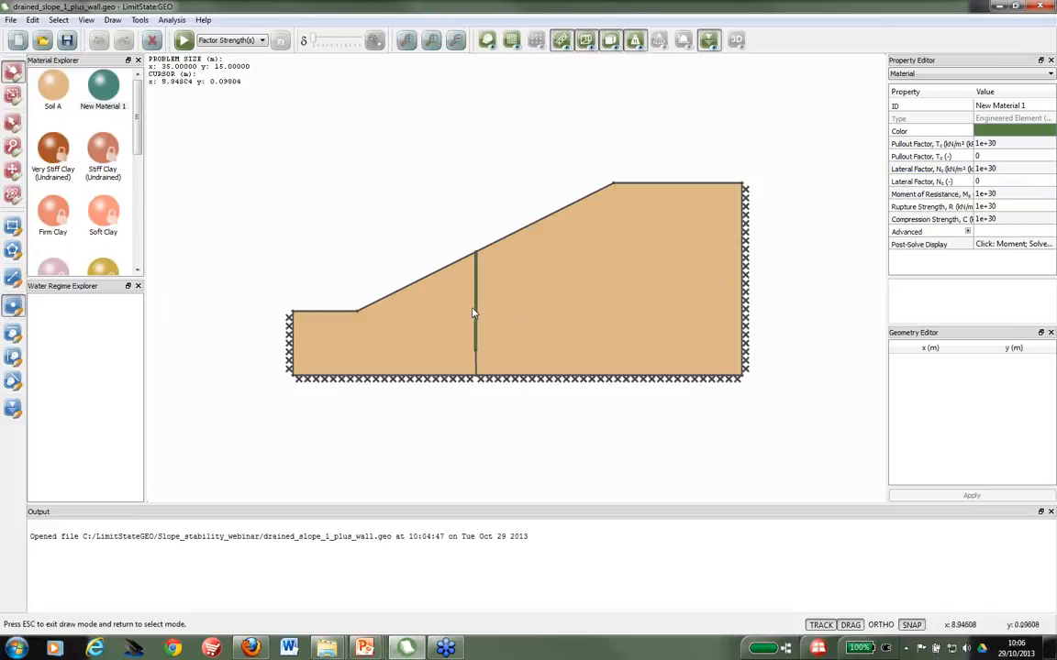
pyautogui.click(475, 309)
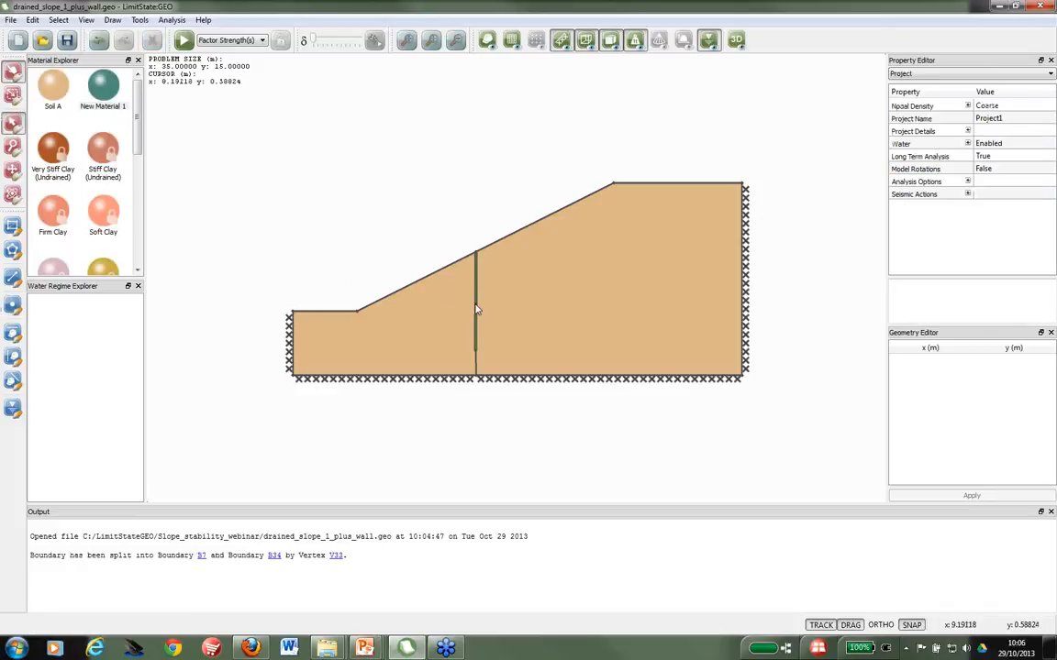
pyautogui.click(476, 286)
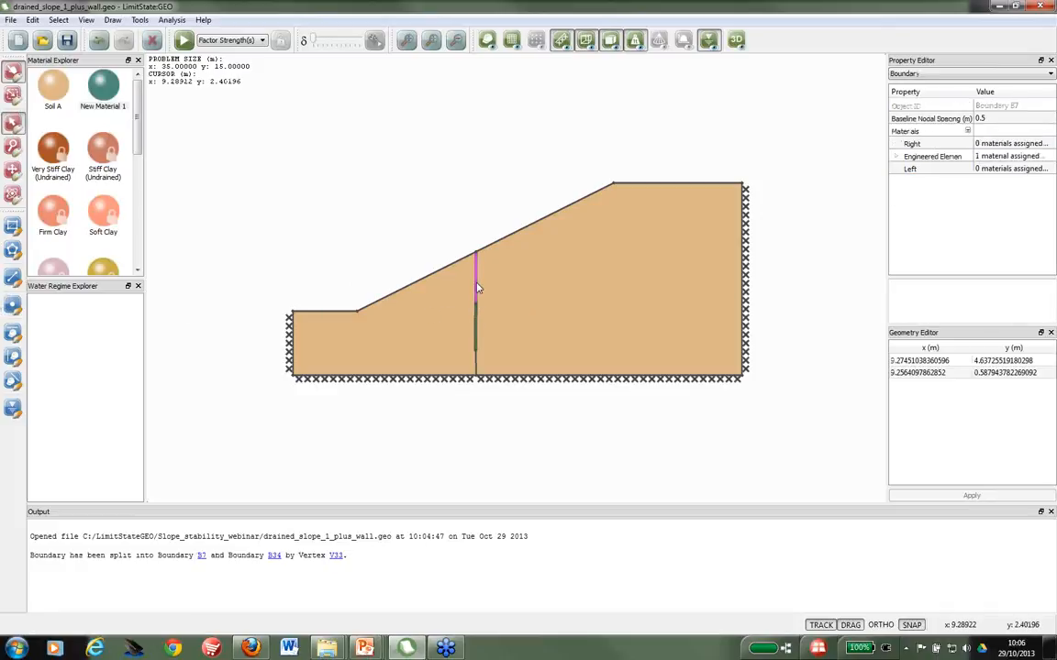
pyautogui.click(476, 340)
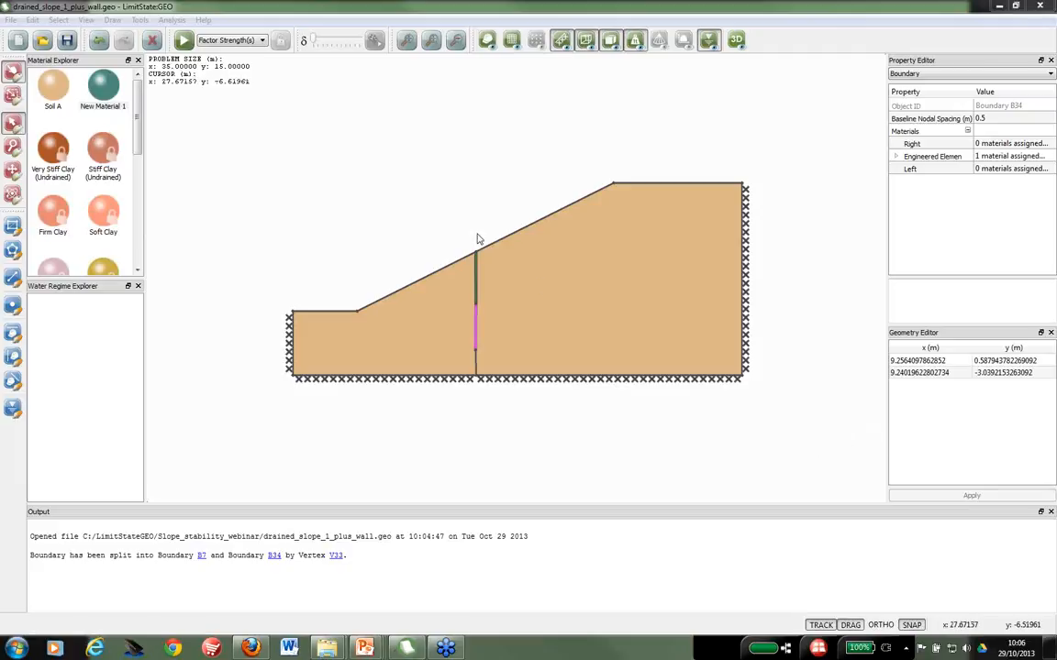
pyautogui.click(433, 193)
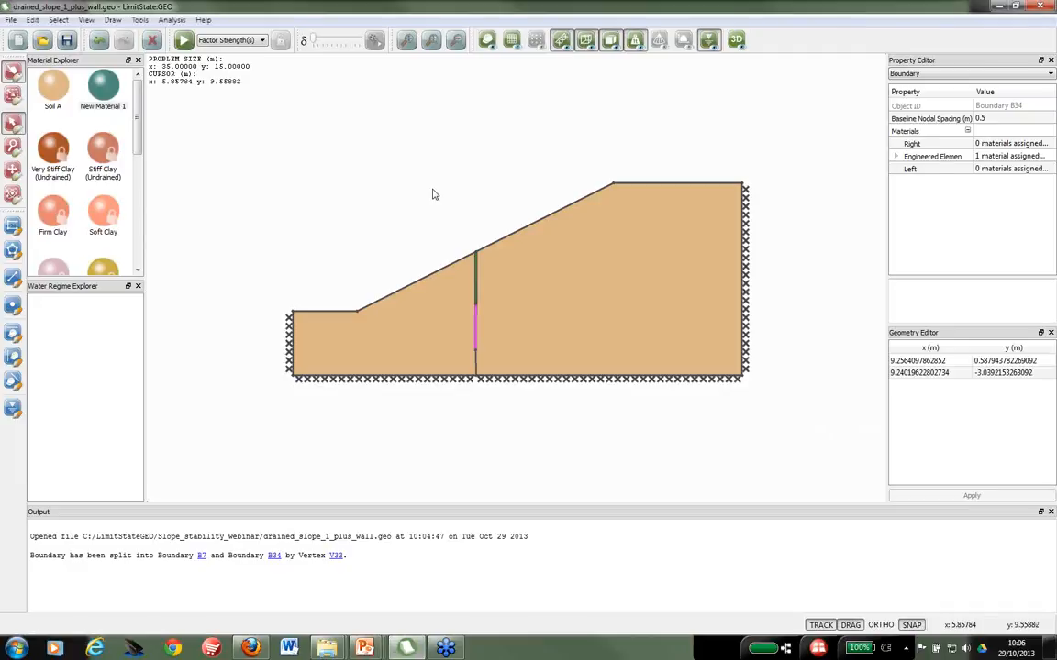
# Step: Examine the engineered element properties and the side material assignments of the upper wall segment
pyautogui.click(476, 296)
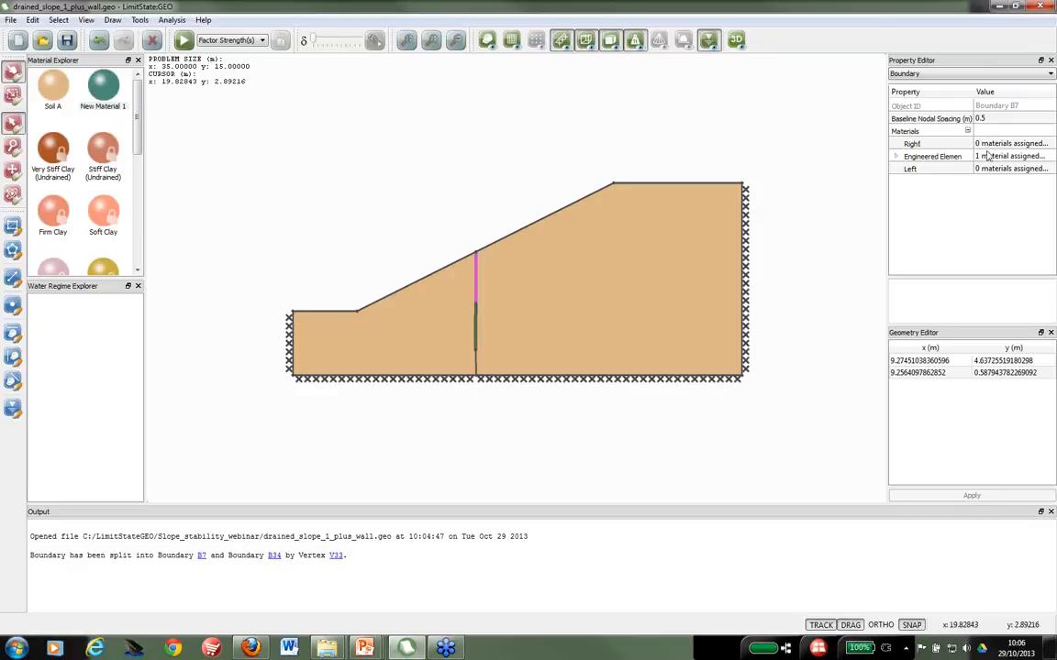
pyautogui.click(931, 156)
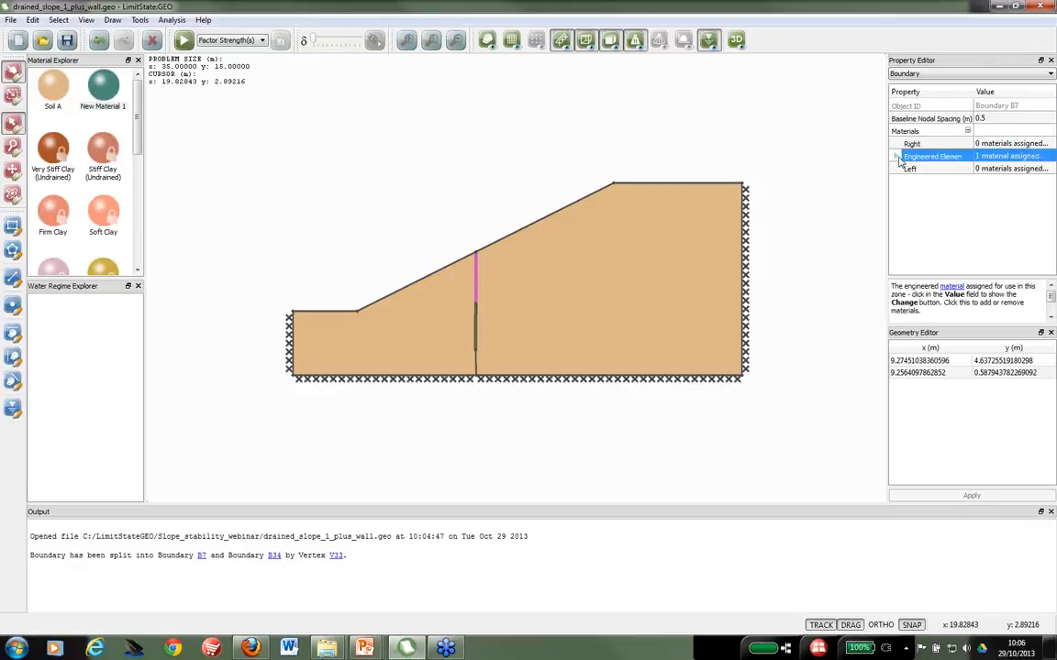
pyautogui.click(896, 157)
pyautogui.click(908, 169)
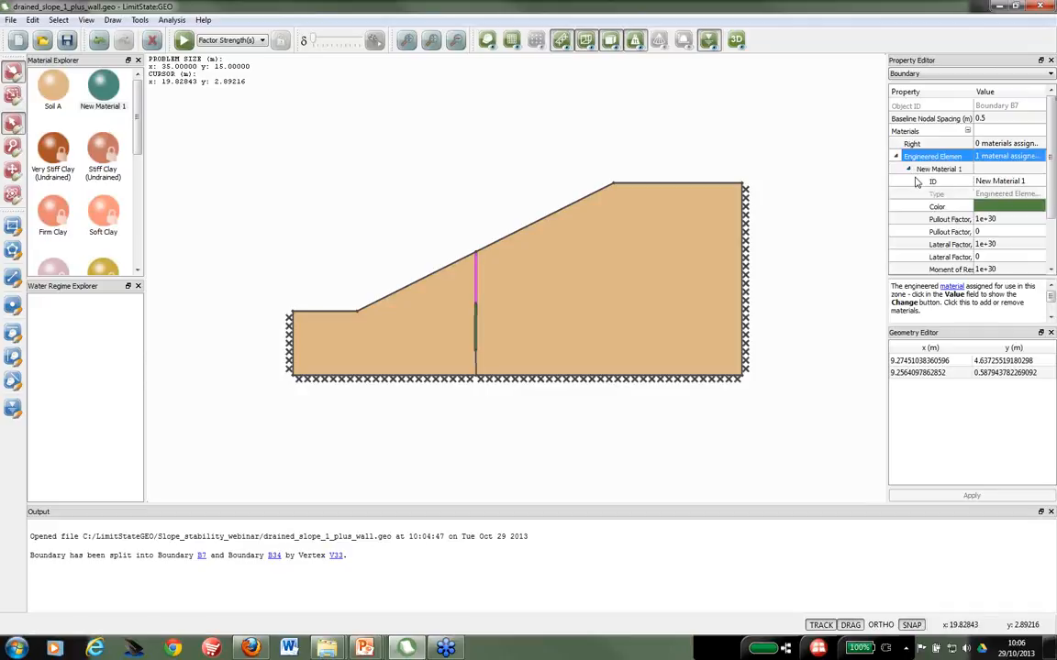
pyautogui.scroll(-2, 965, 222)
pyautogui.scroll(2, 965, 222)
pyautogui.click(993, 144)
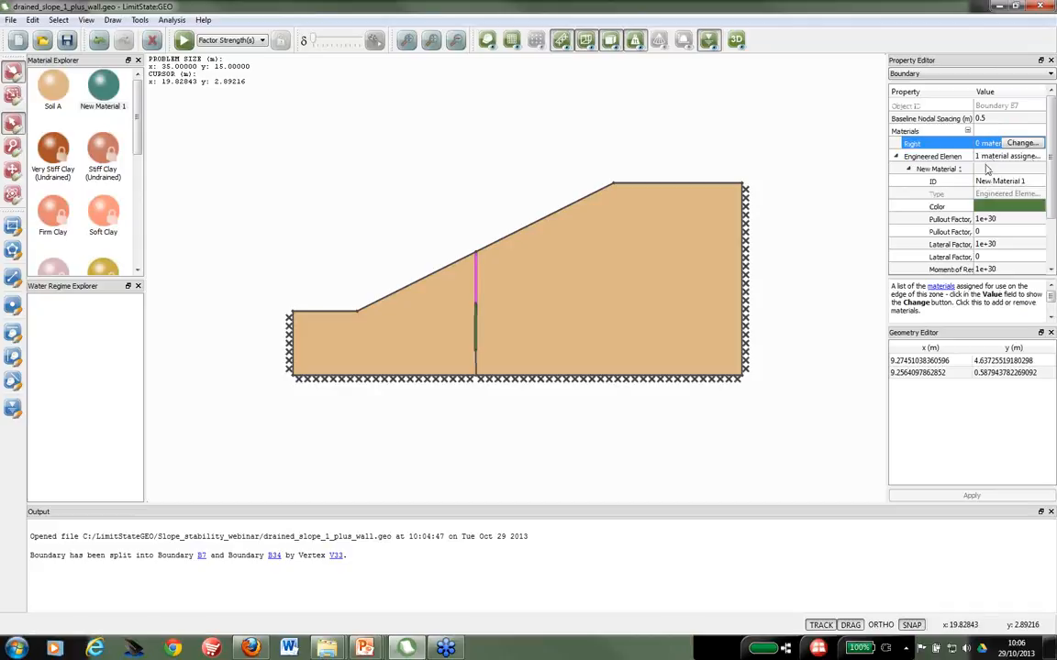
pyautogui.click(916, 144)
pyautogui.click(909, 170)
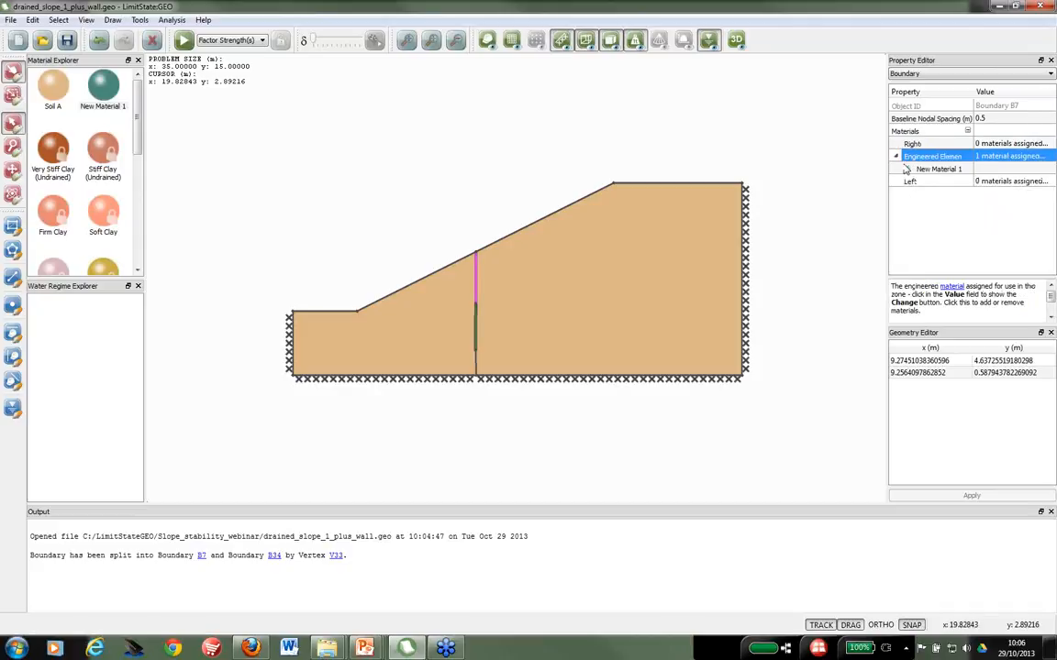
pyautogui.click(896, 157)
pyautogui.click(932, 168)
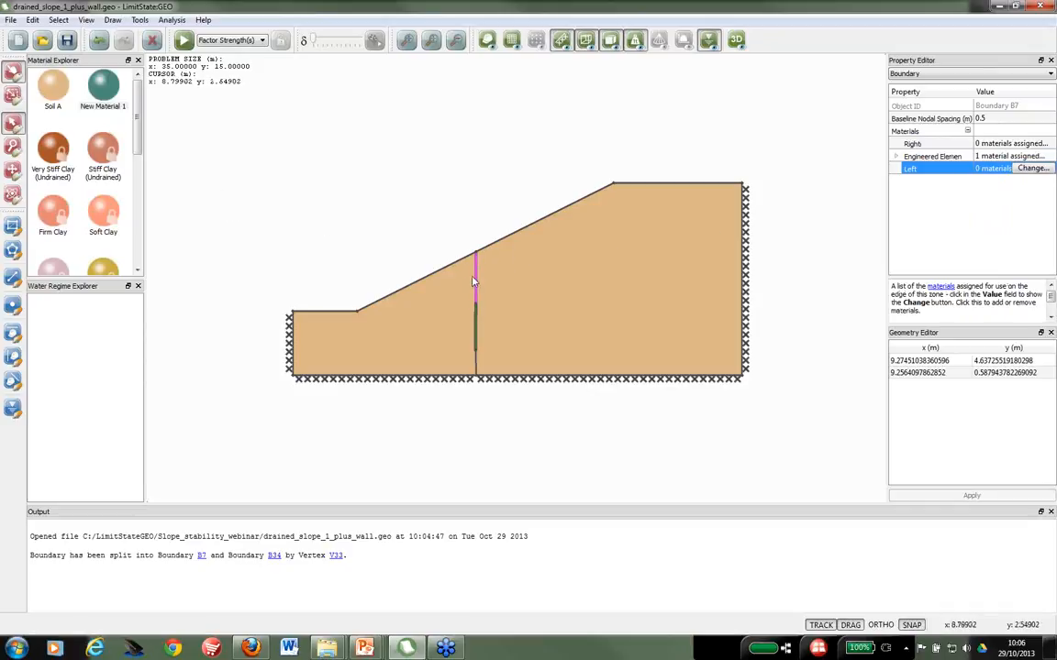
# Step: Review the materials available for the right side of the upper wall segment and dismiss the list without assigning any
pyautogui.click(1009, 144)
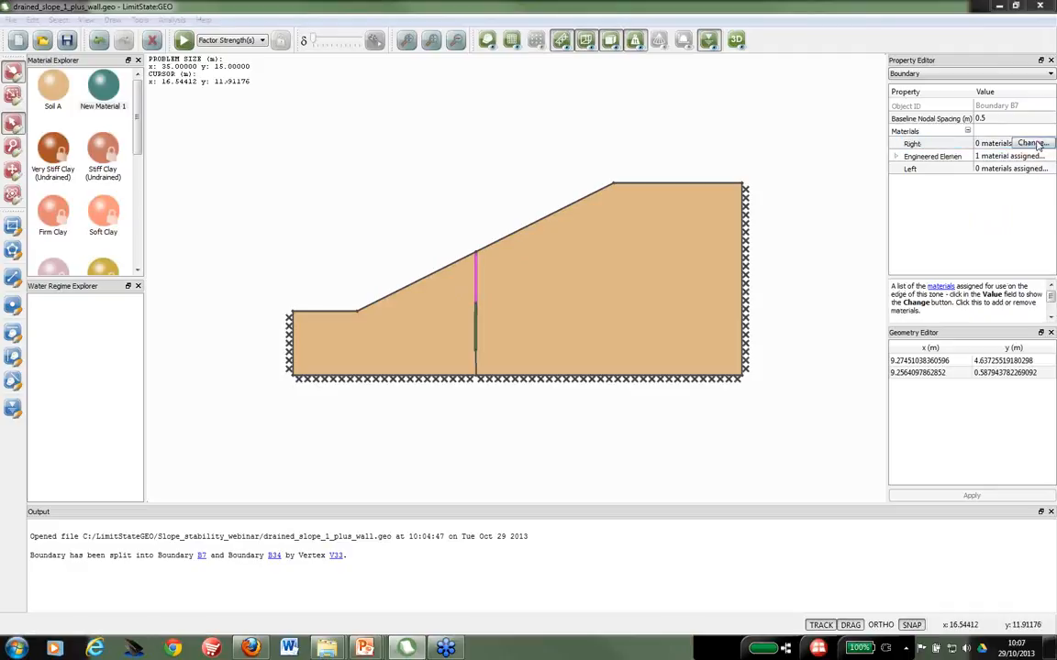
pyautogui.click(1032, 143)
pyautogui.moveTo(602, 297); pyautogui.dragTo(589, 365)
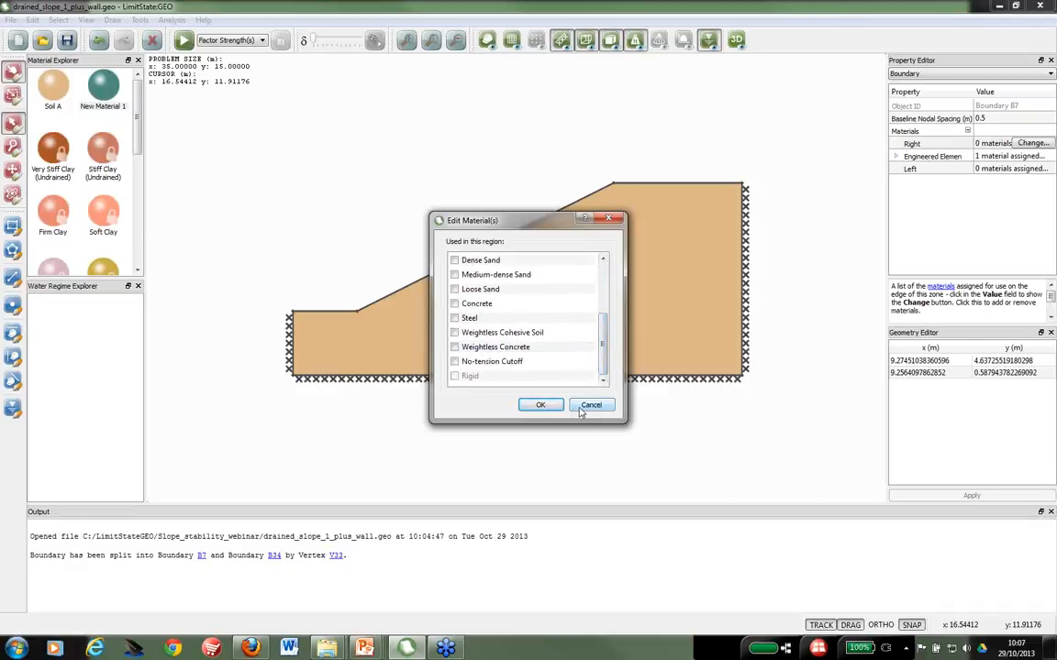
pyautogui.click(590, 405)
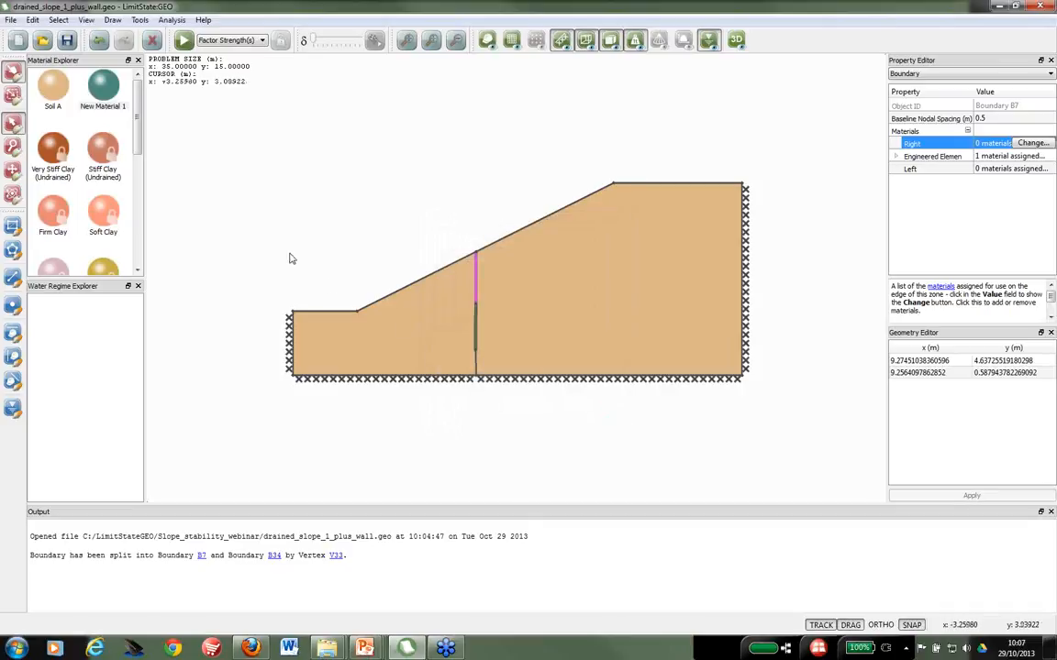
# Step: Try replacing the upper wall segment's material with Soft Clay, inspect the segment, and undo the replacement
pyautogui.moveTo(138, 143); pyautogui.dragTo(243, 211)
pyautogui.moveTo(452, 283); pyautogui.dragTo(478, 277)
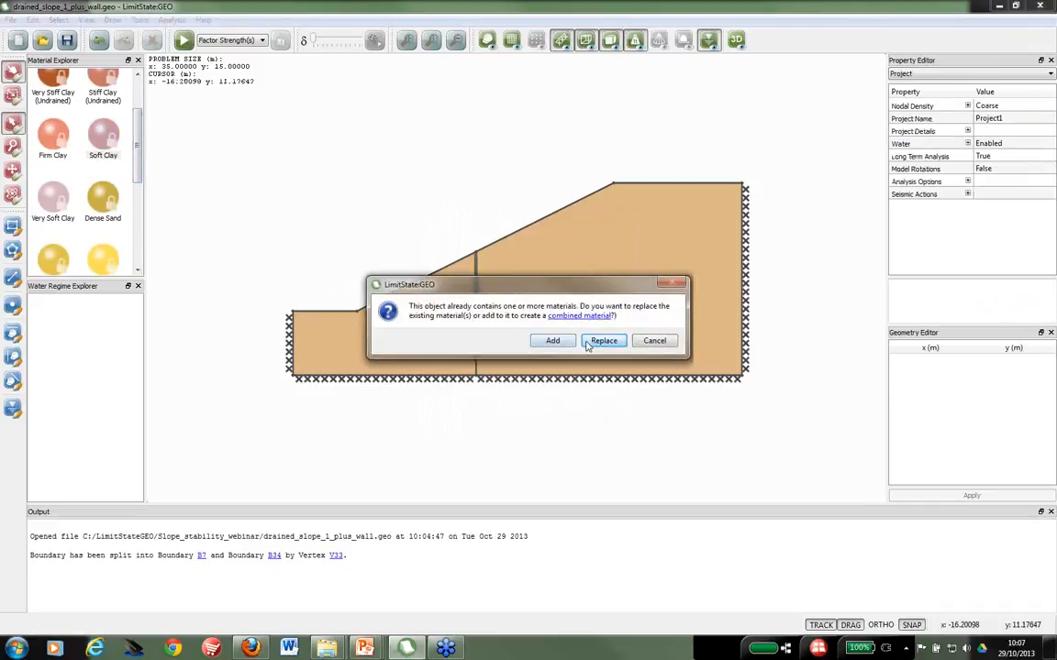
pyautogui.click(591, 341)
pyautogui.scroll(2, 475, 285)
pyautogui.scroll(4, 473, 283)
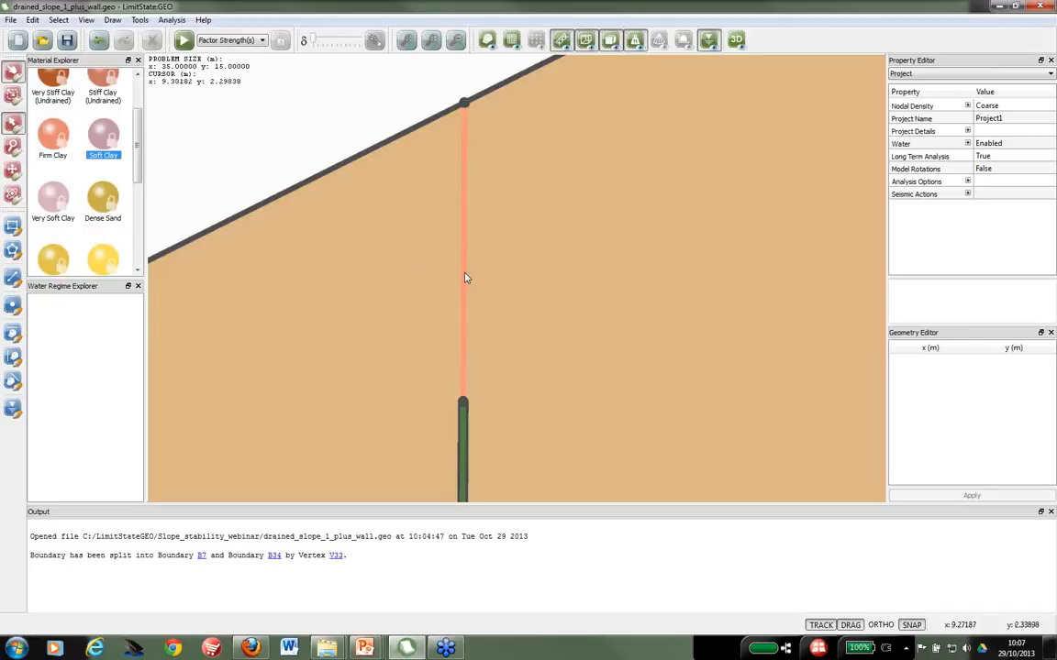
pyautogui.scroll(-3, 465, 278)
pyautogui.scroll(-3, 466, 278)
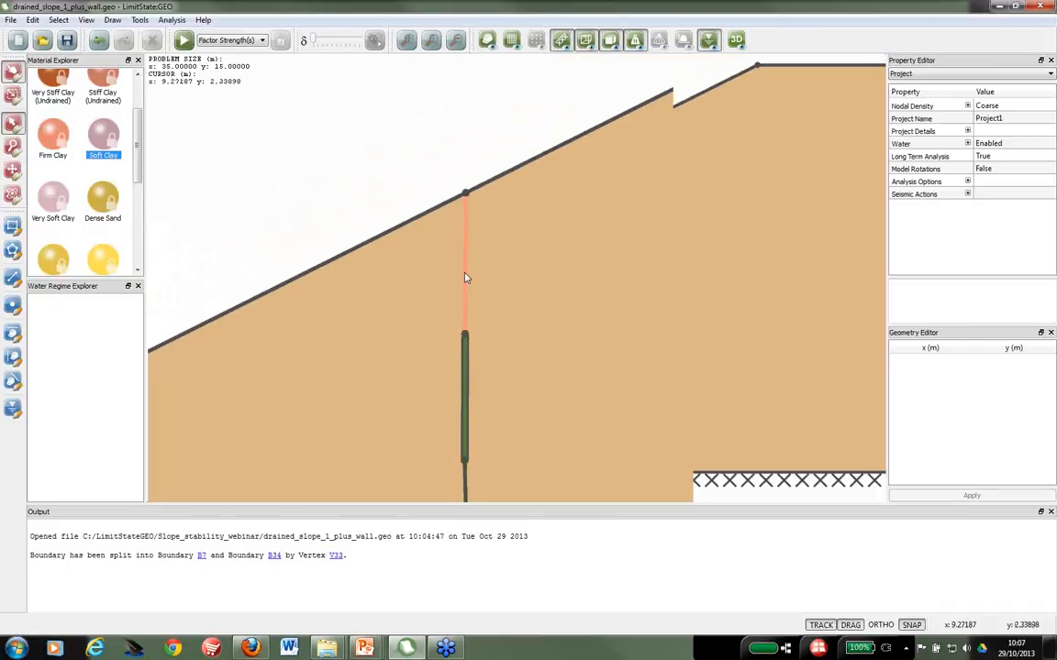
pyautogui.click(98, 41)
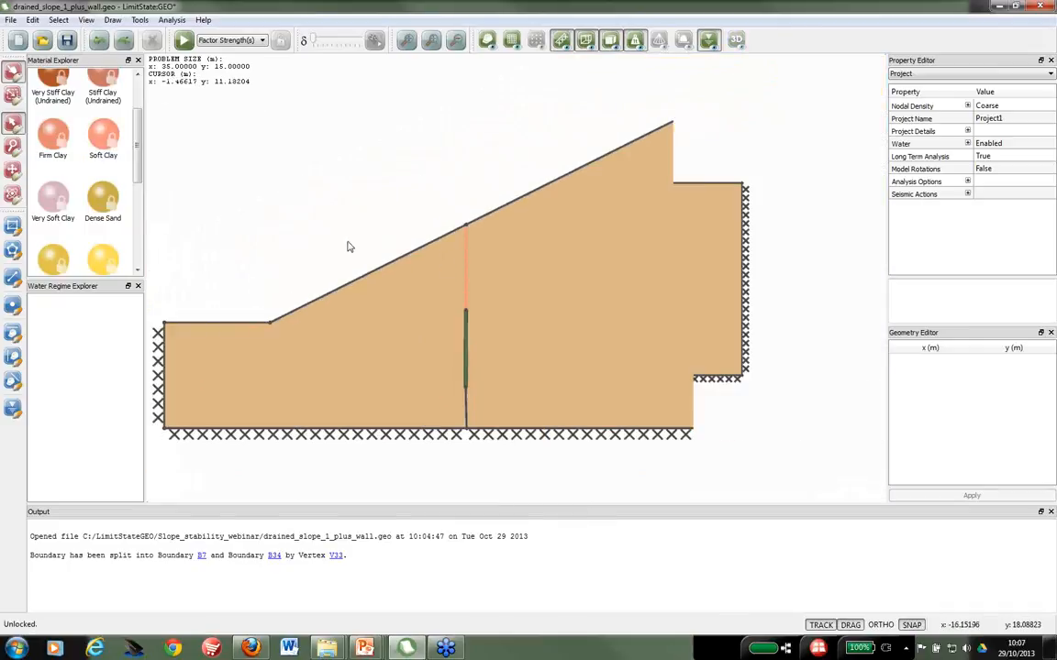
pyautogui.scroll(-3, 491, 275)
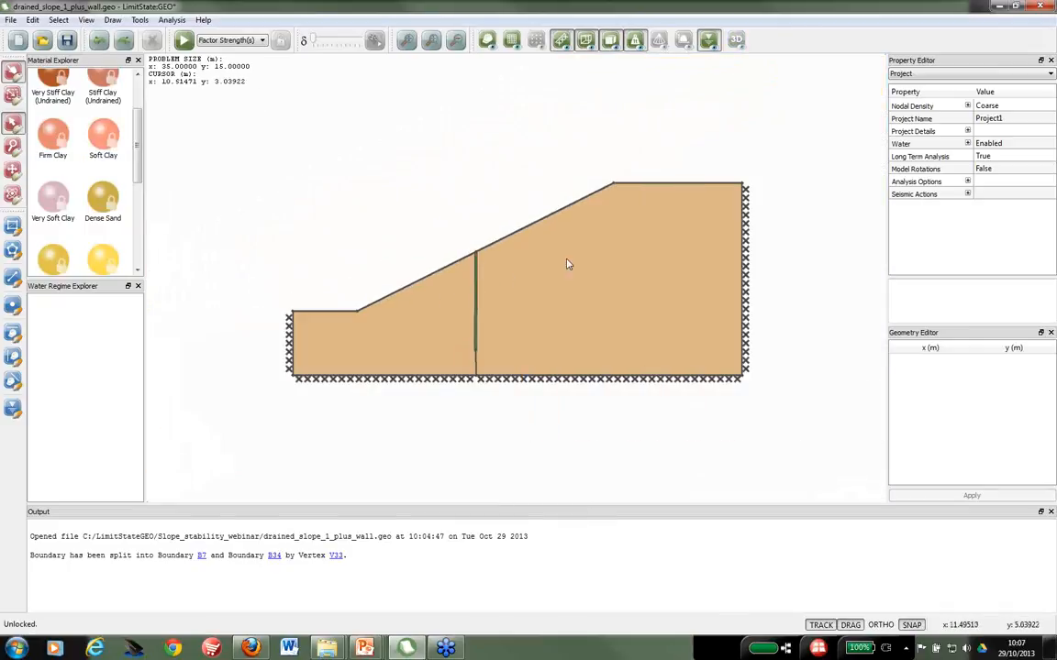
# Step: Assign an additional material to the right side only of the upper wall segment, keeping its engineered element, and inspect the interface up close
pyautogui.click(476, 288)
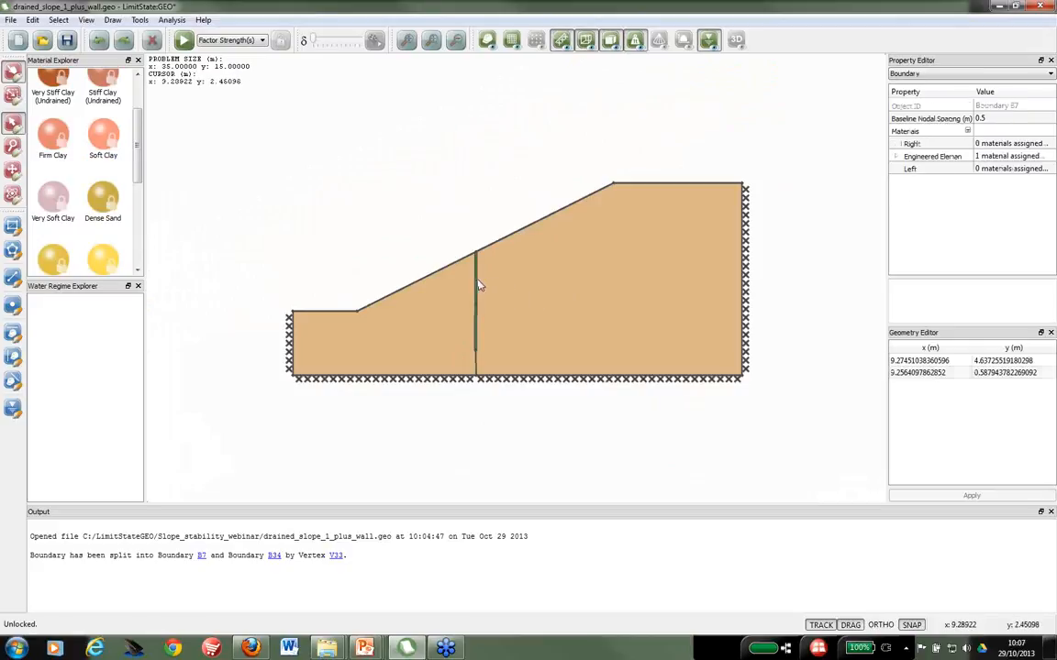
pyautogui.click(1007, 143)
pyautogui.click(1033, 143)
pyautogui.click(454, 332)
pyautogui.click(541, 407)
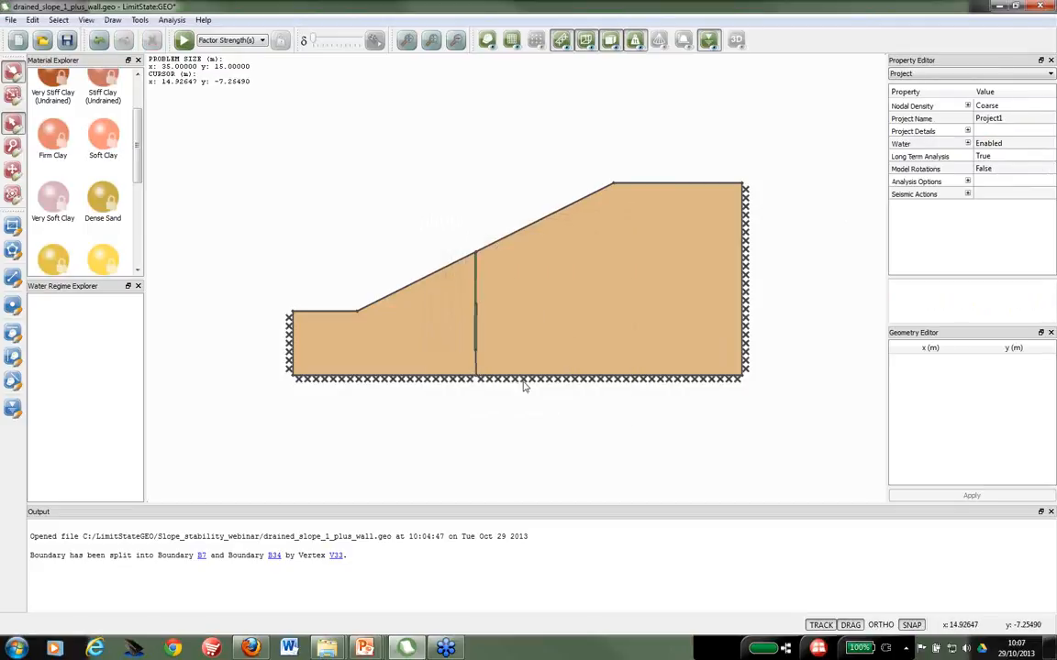
pyautogui.scroll(5, 477, 284)
pyautogui.scroll(2, 473, 283)
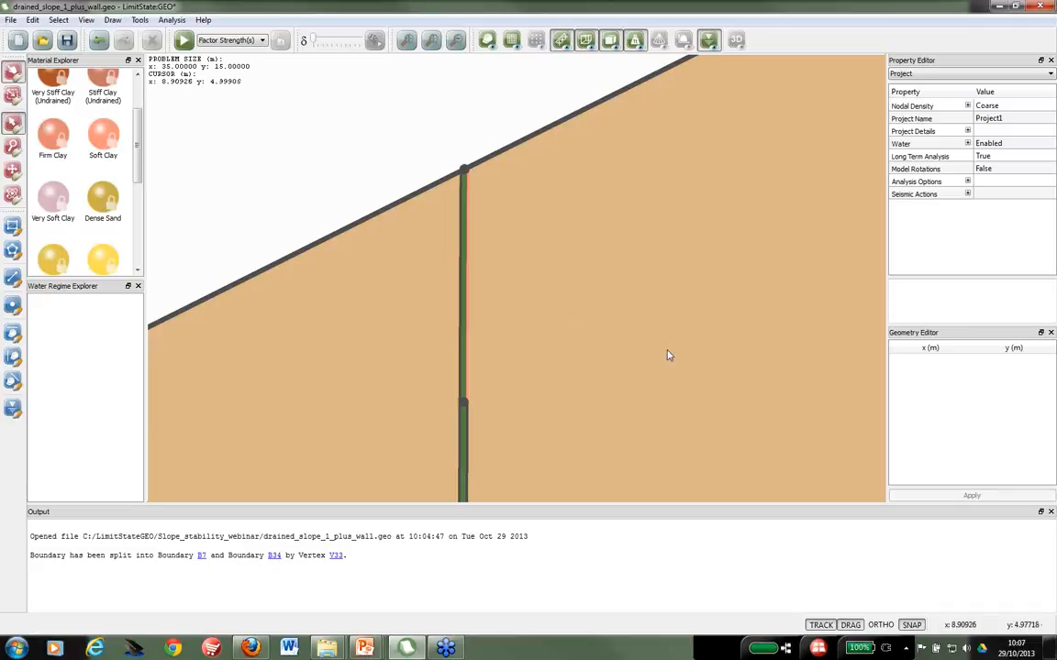
# Step: Solve the slope and wall model for the adequacy factor on strength, view the failure mechanism, and unlock the model
pyautogui.click(880, 447)
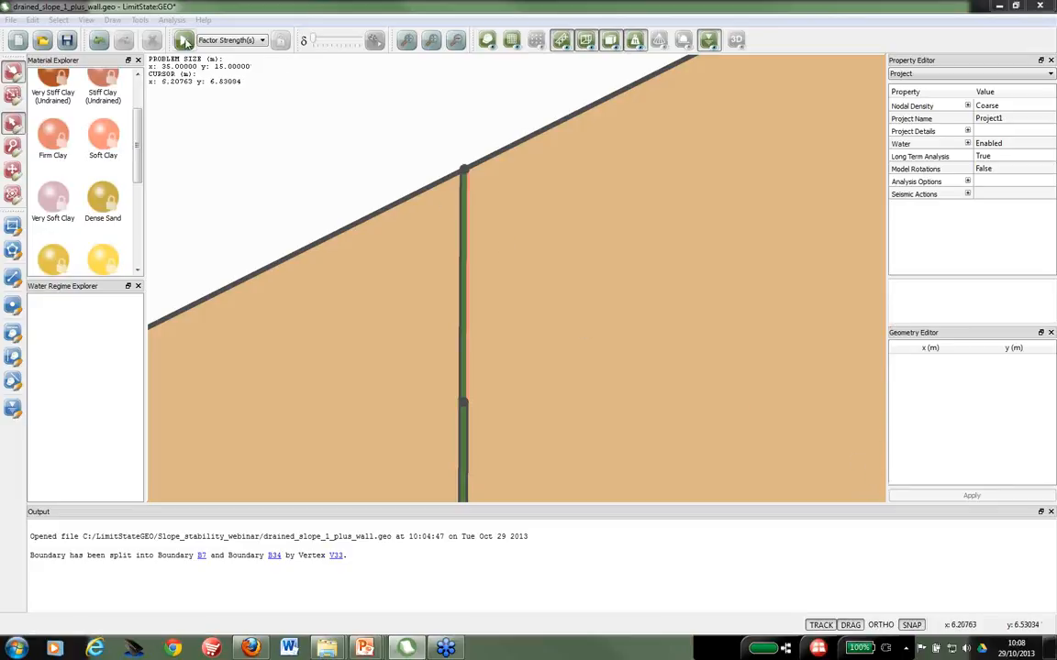
pyautogui.click(184, 41)
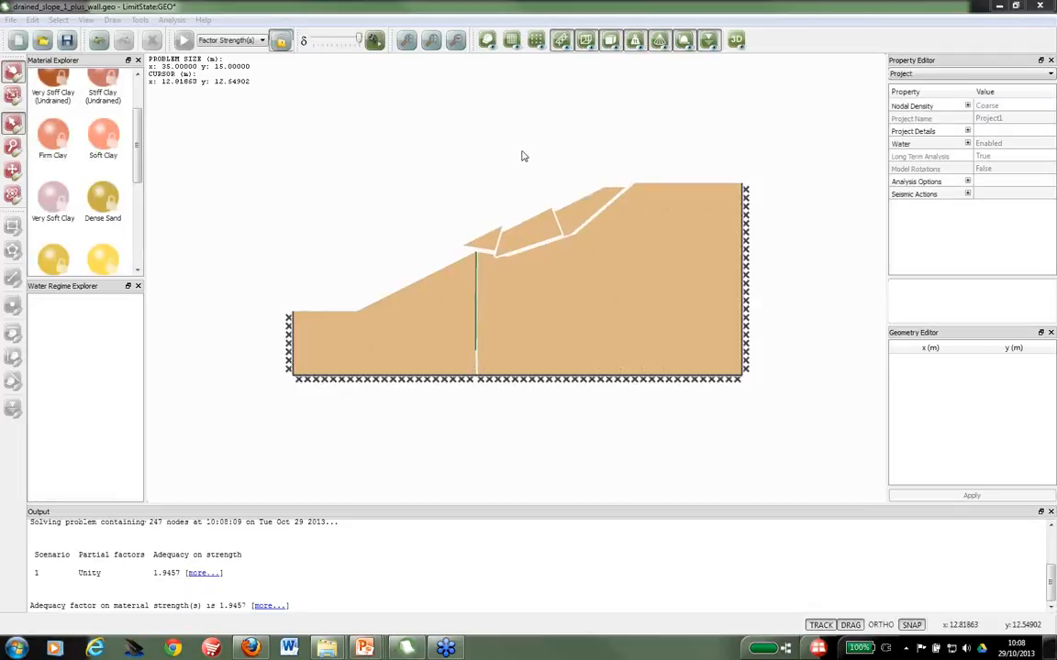
pyautogui.click(283, 42)
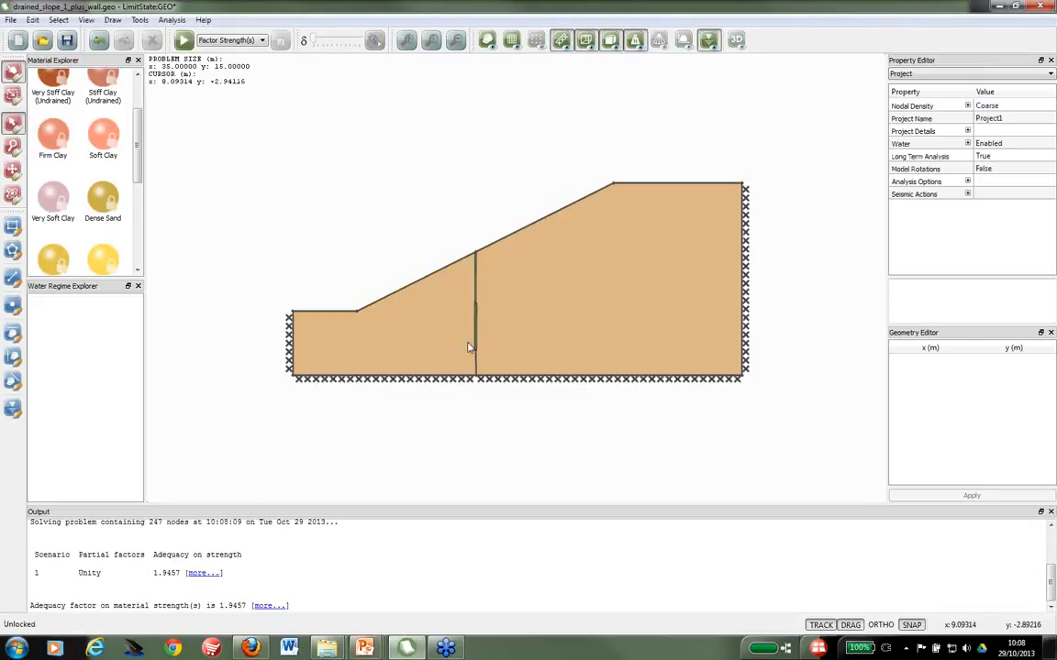
# Step: Create a new project from the Sheet Pile Wall template, accepting all its default settings
pyautogui.click(17, 40)
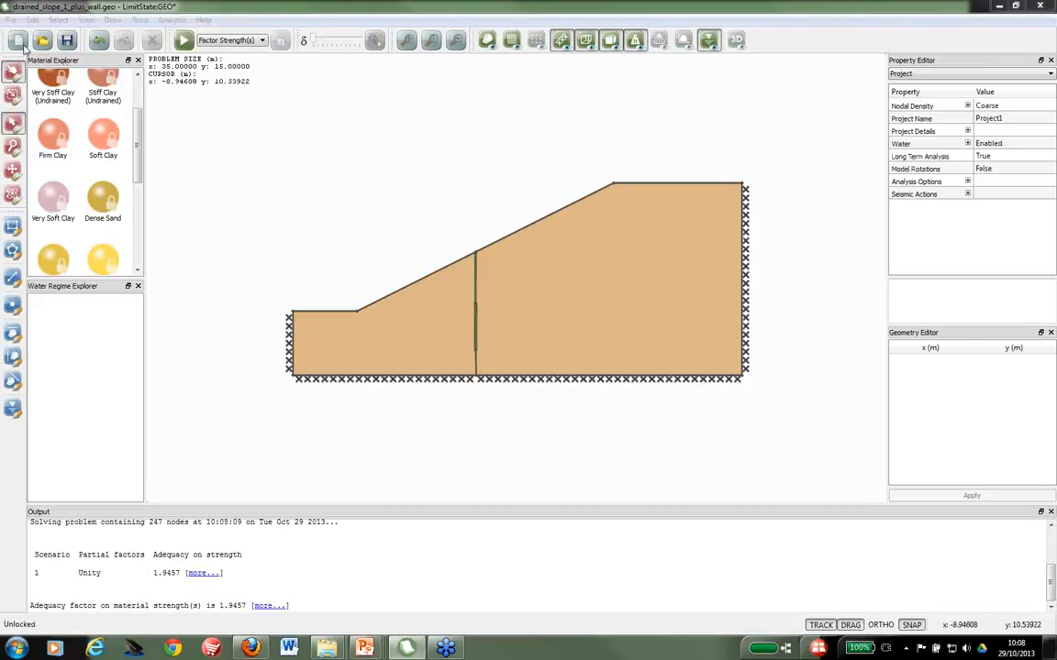
pyautogui.click(524, 335)
pyautogui.scroll(-1, 482, 349)
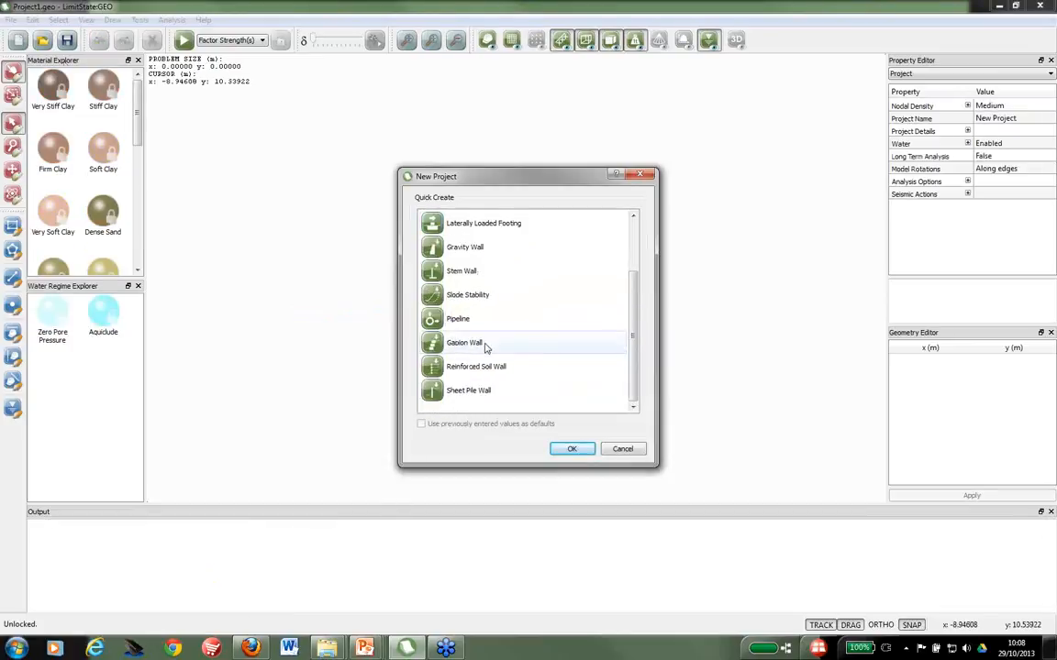
pyautogui.click(477, 390)
pyautogui.click(564, 449)
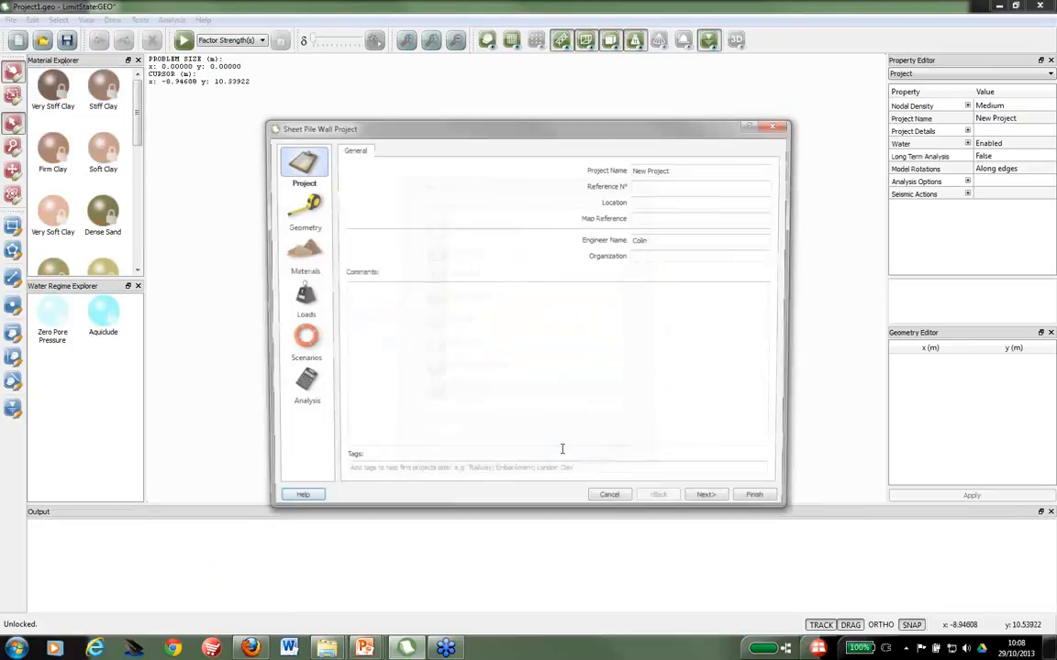
pyautogui.click(752, 503)
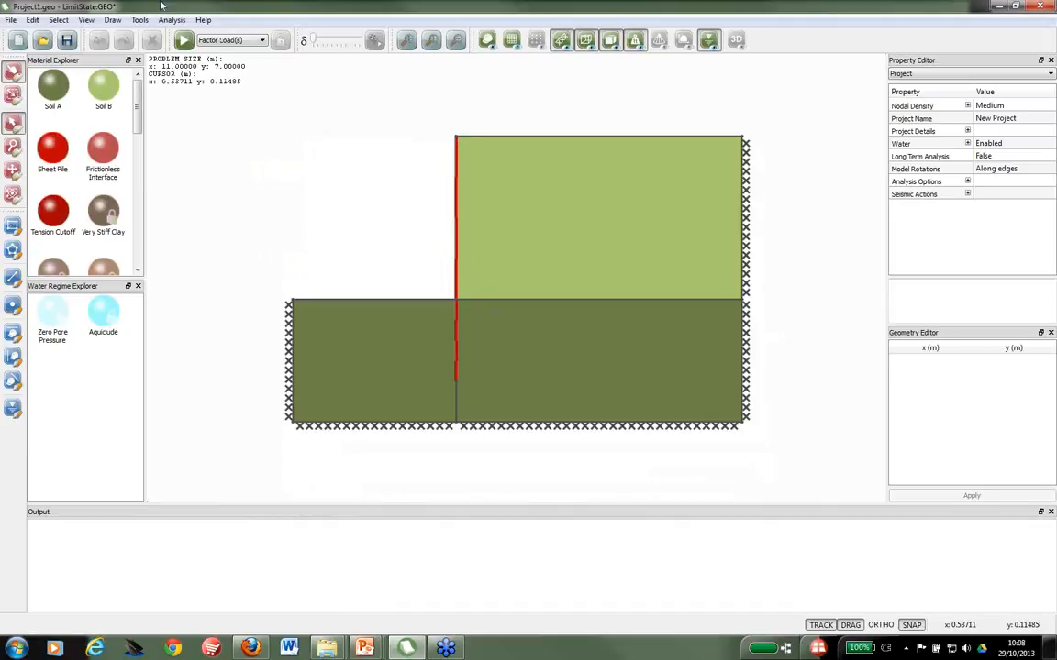
# Step: Solve the sheet pile wall for the adequacy factor on load and read the wall's forces and moment near the lower ground level
pyautogui.click(183, 40)
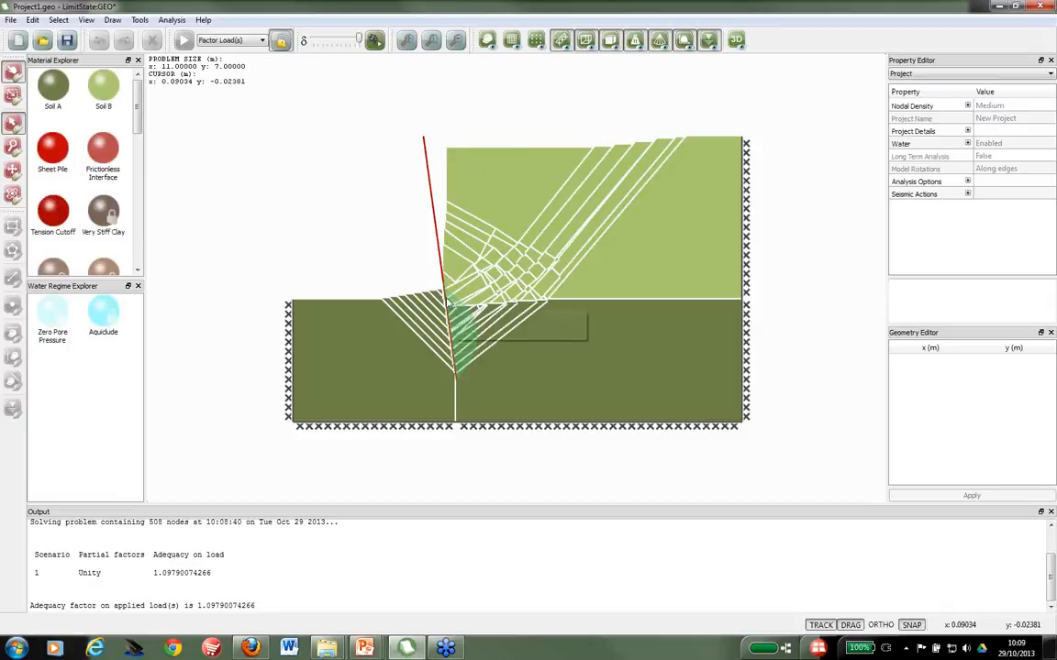
pyautogui.moveTo(452, 310)
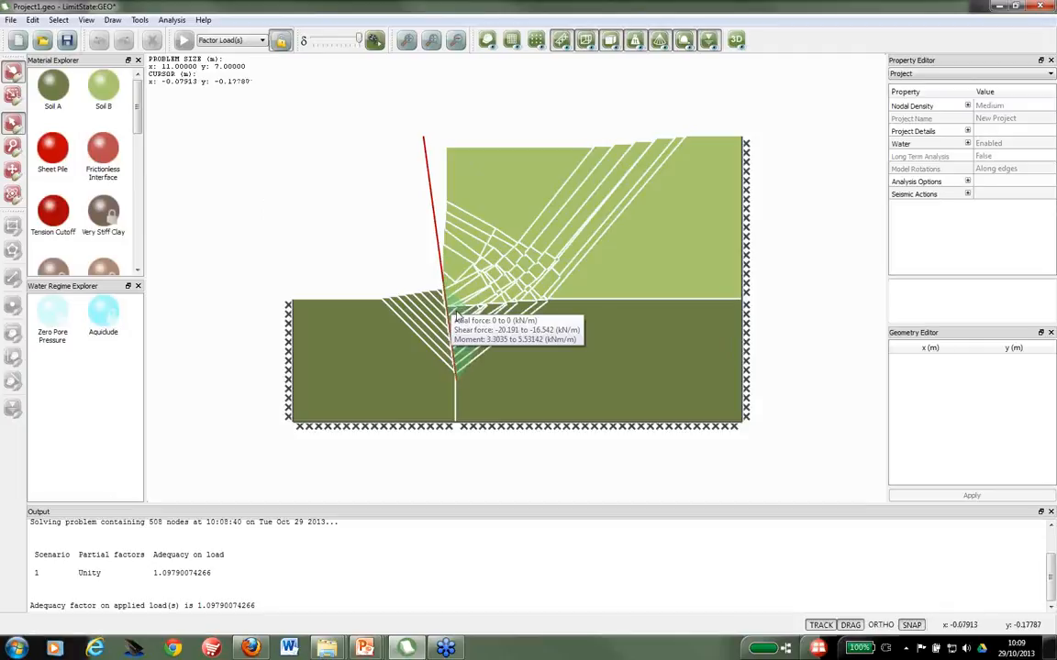